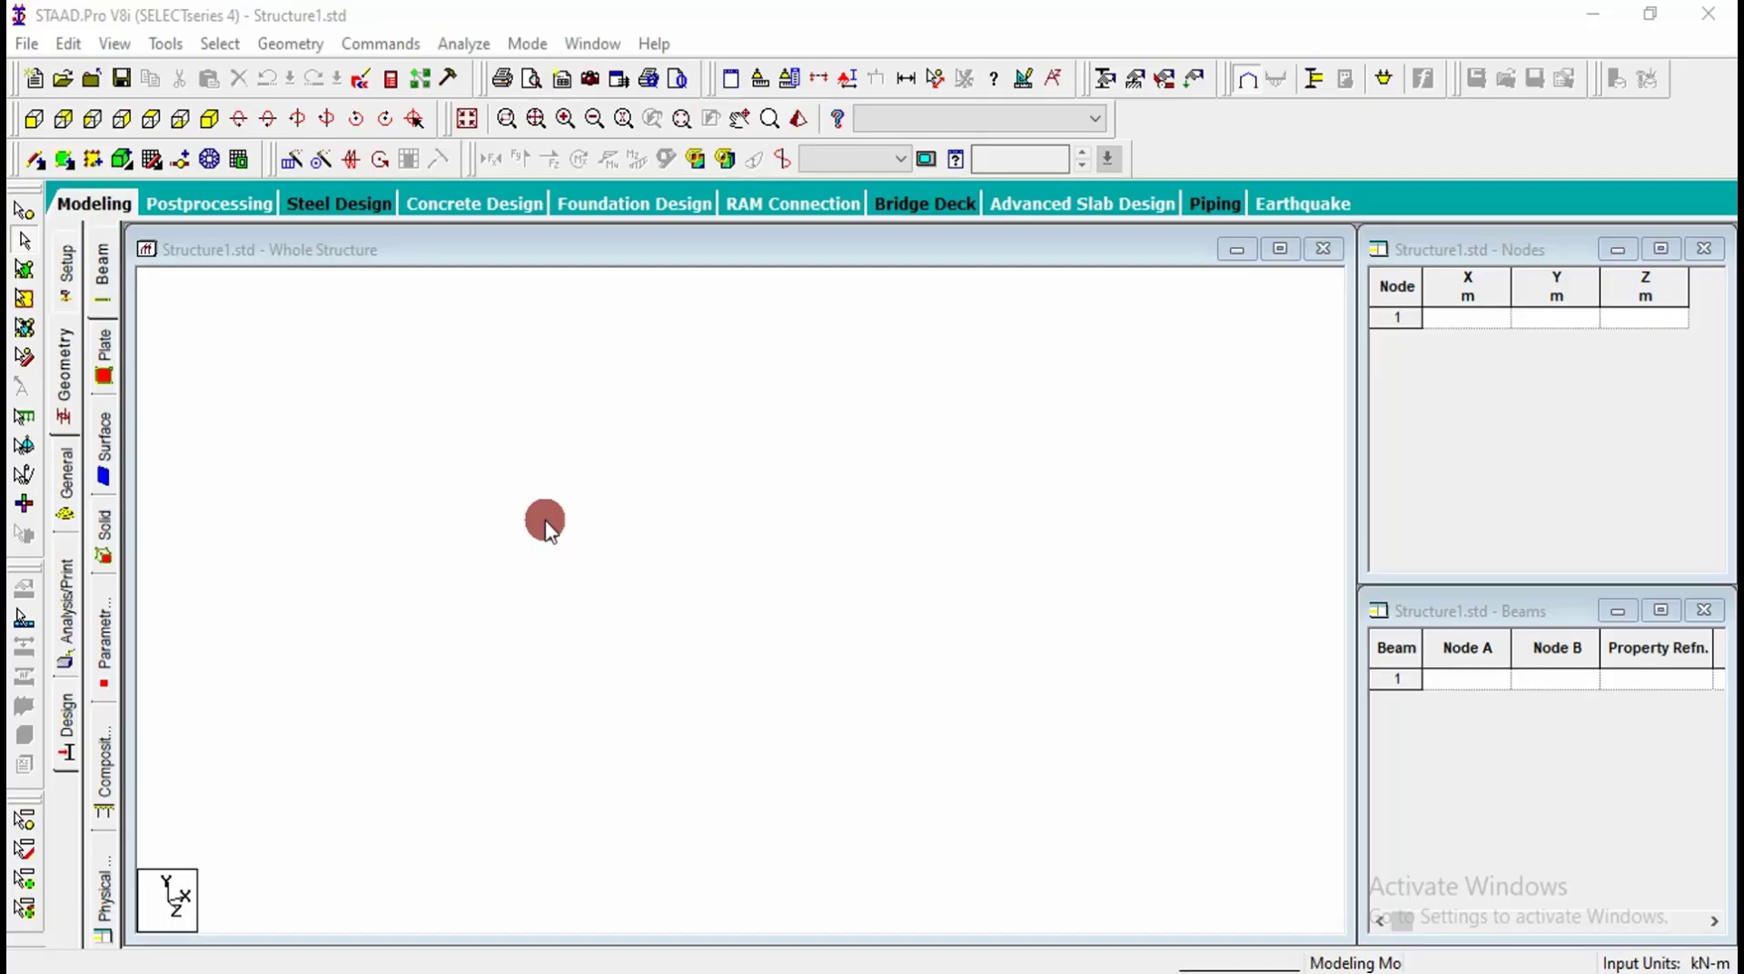
Step: Generate a Bay Frame prototype 15 m long, 15 m high and 12 m wide, with 5 bays along both length and height
click(289, 47)
click(373, 854)
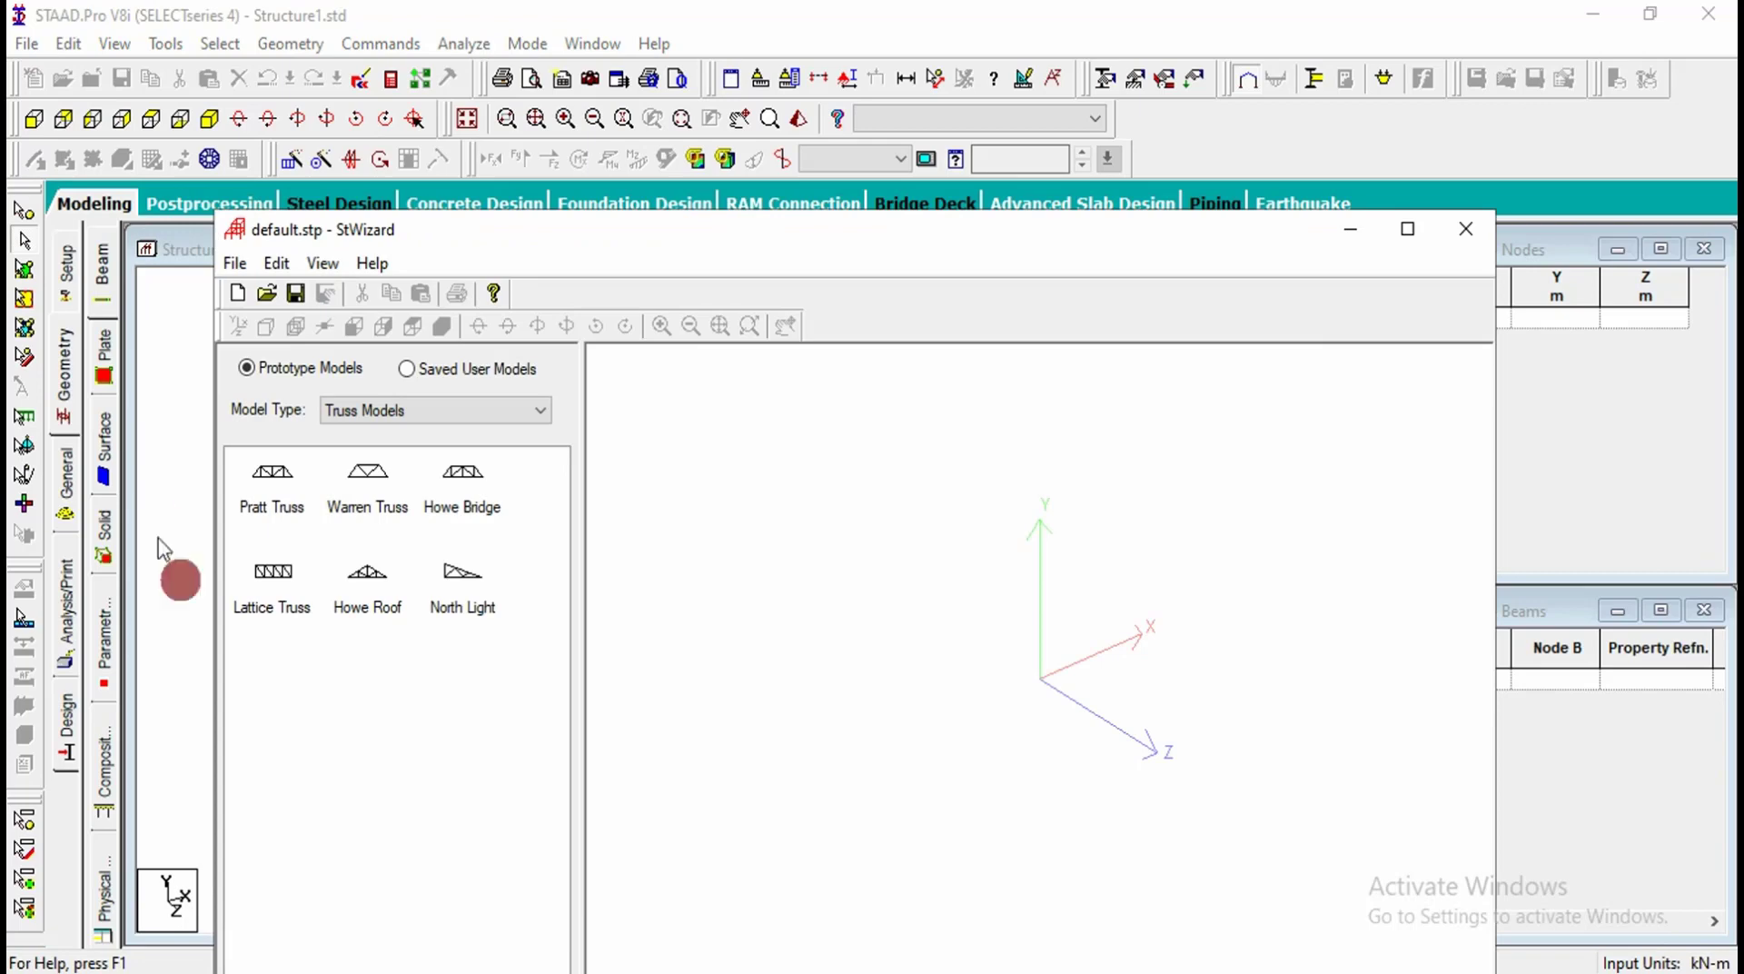
click(393, 414)
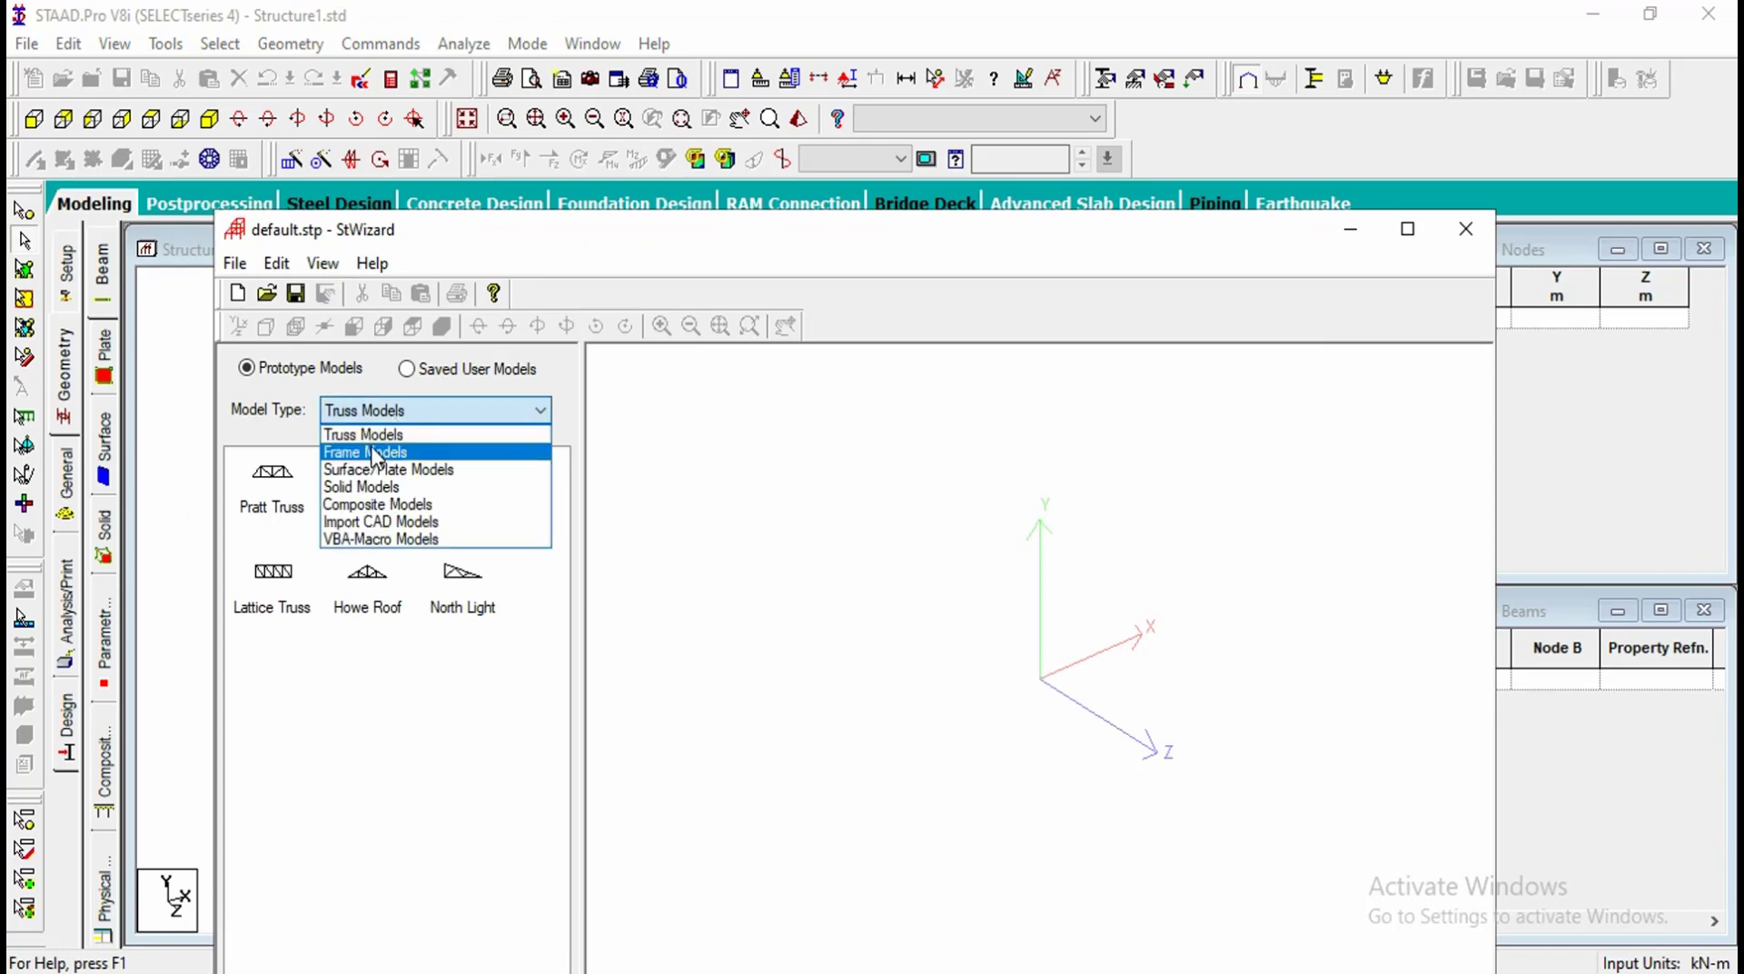
click(373, 452)
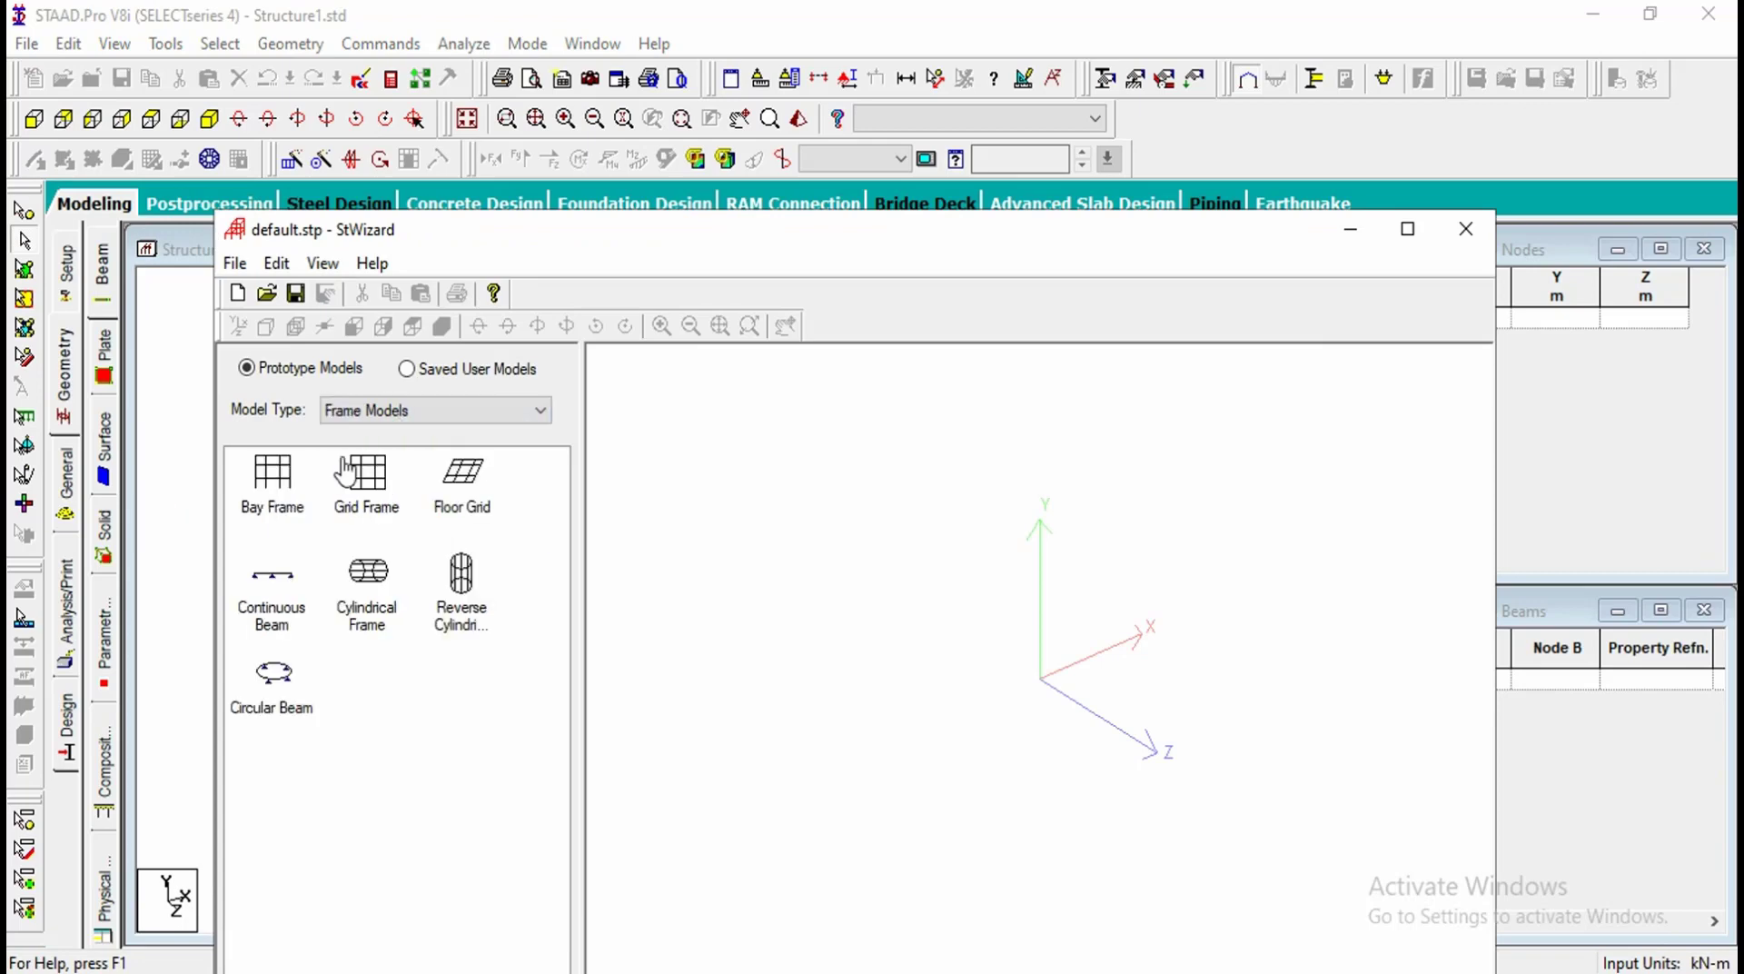
double_click(273, 499)
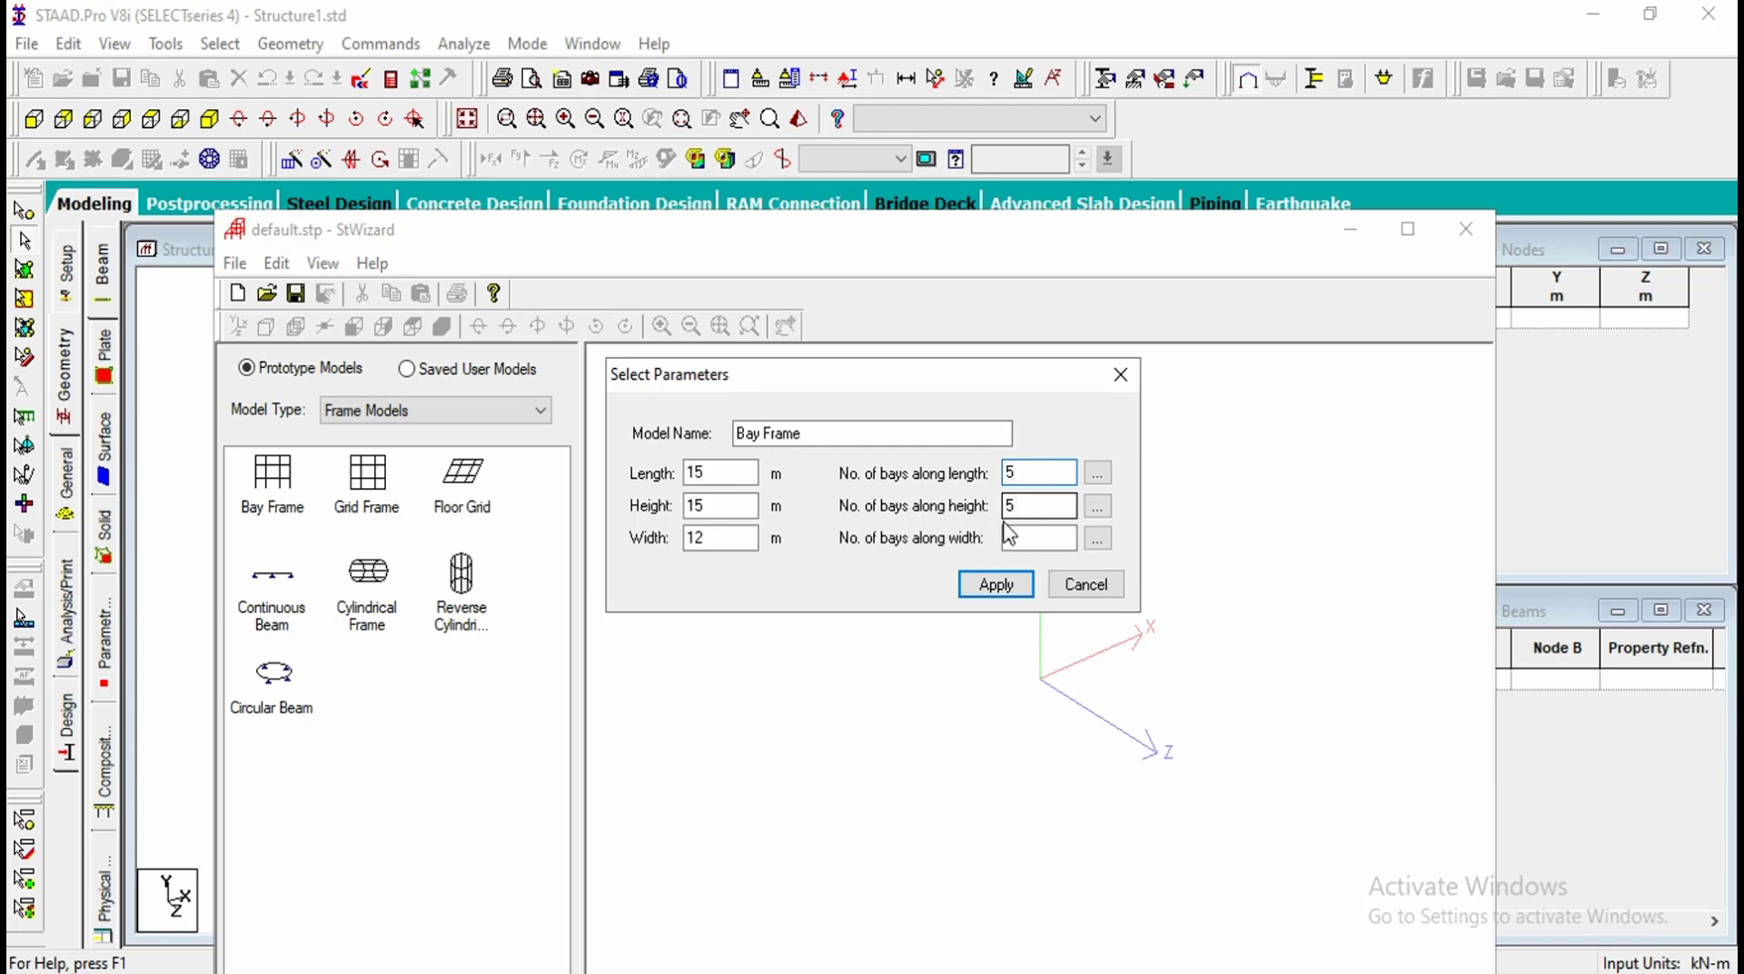
click(996, 584)
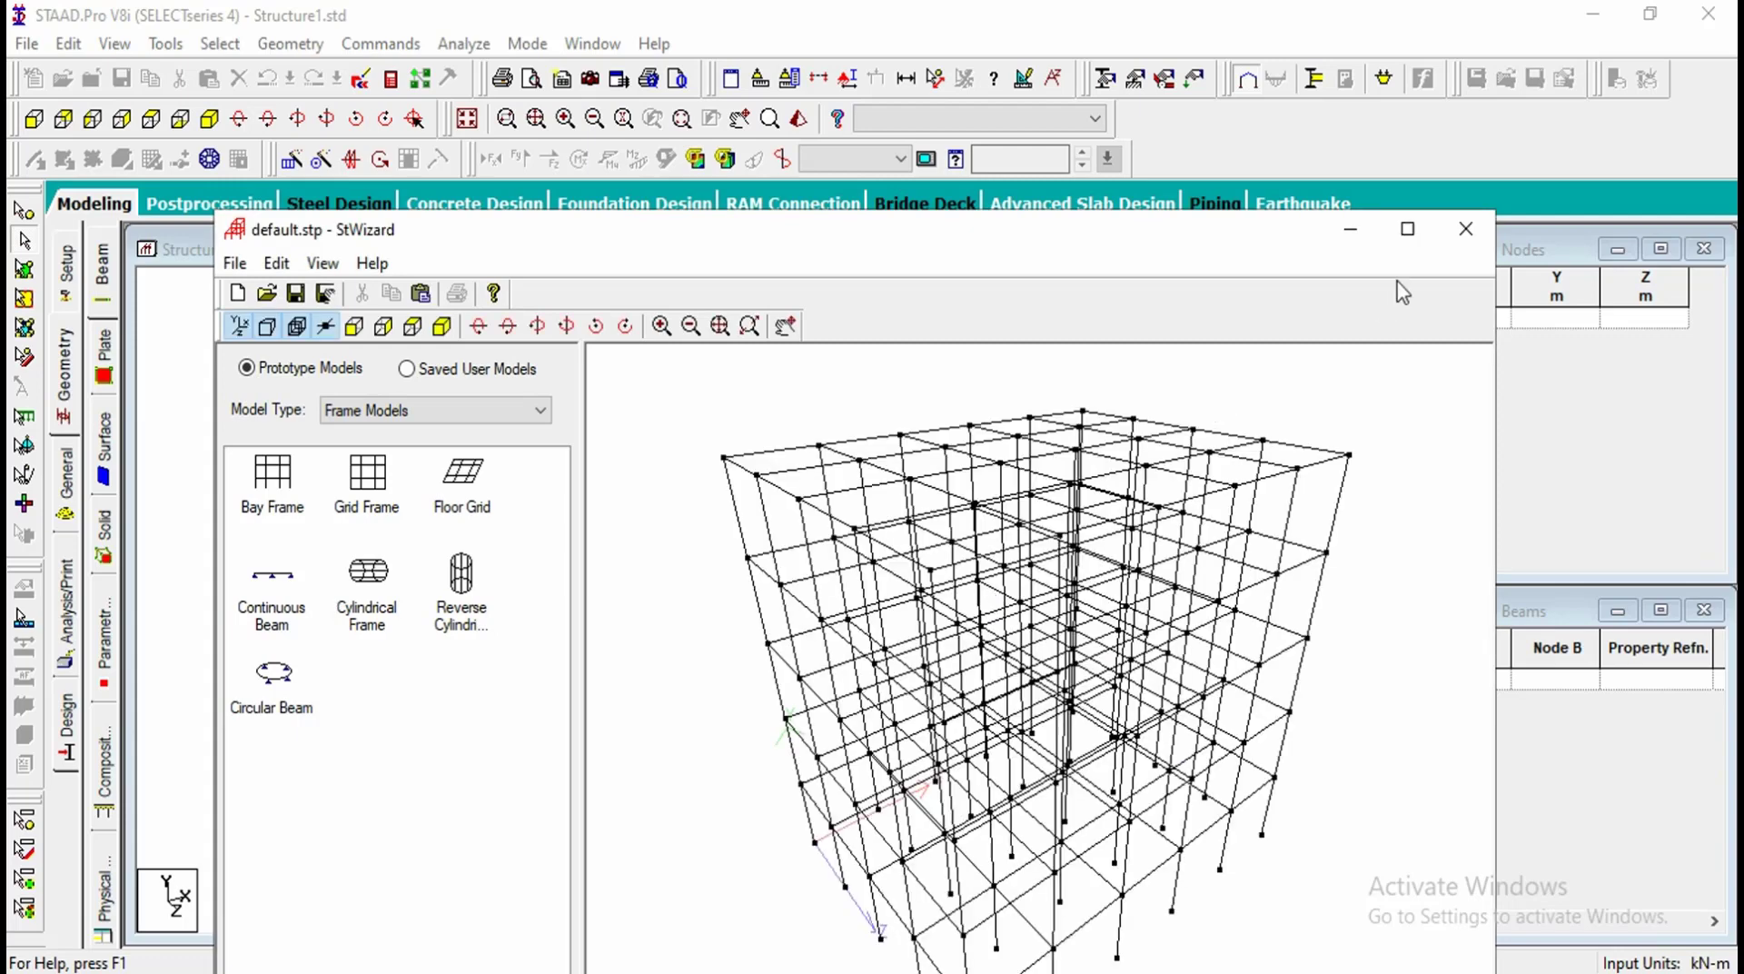
Step: Transfer the bay frame prototype into the structure model, accepting the default placement
click(1462, 229)
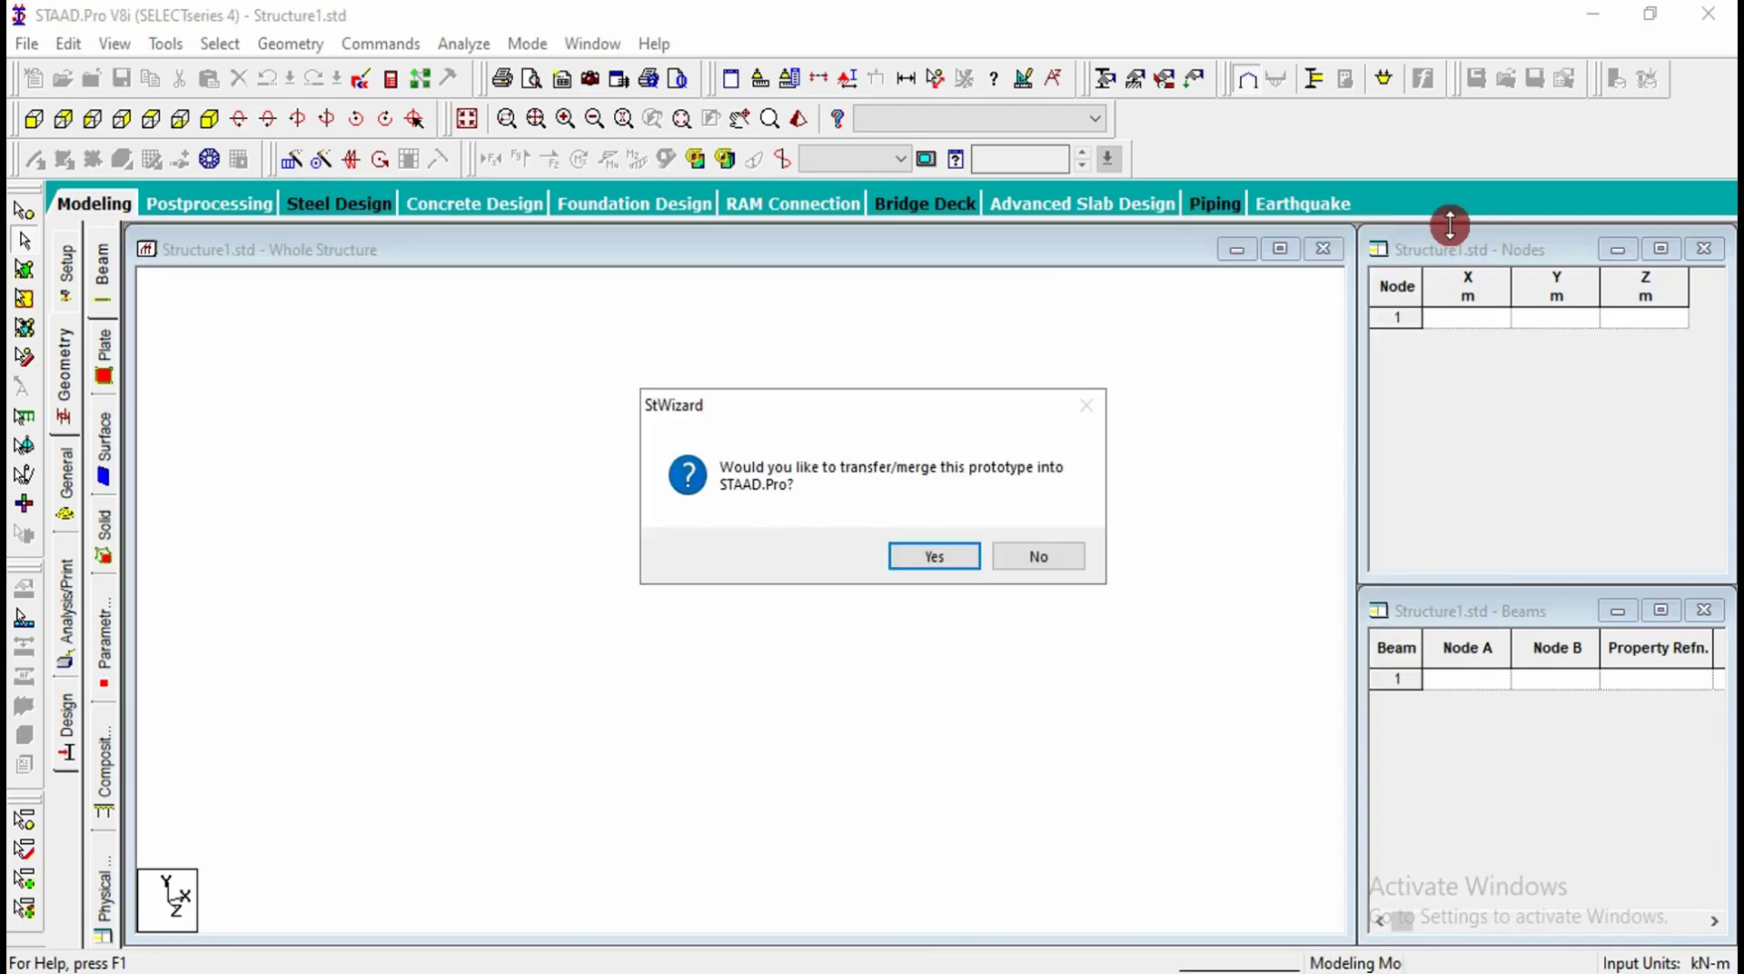
click(904, 557)
click(974, 389)
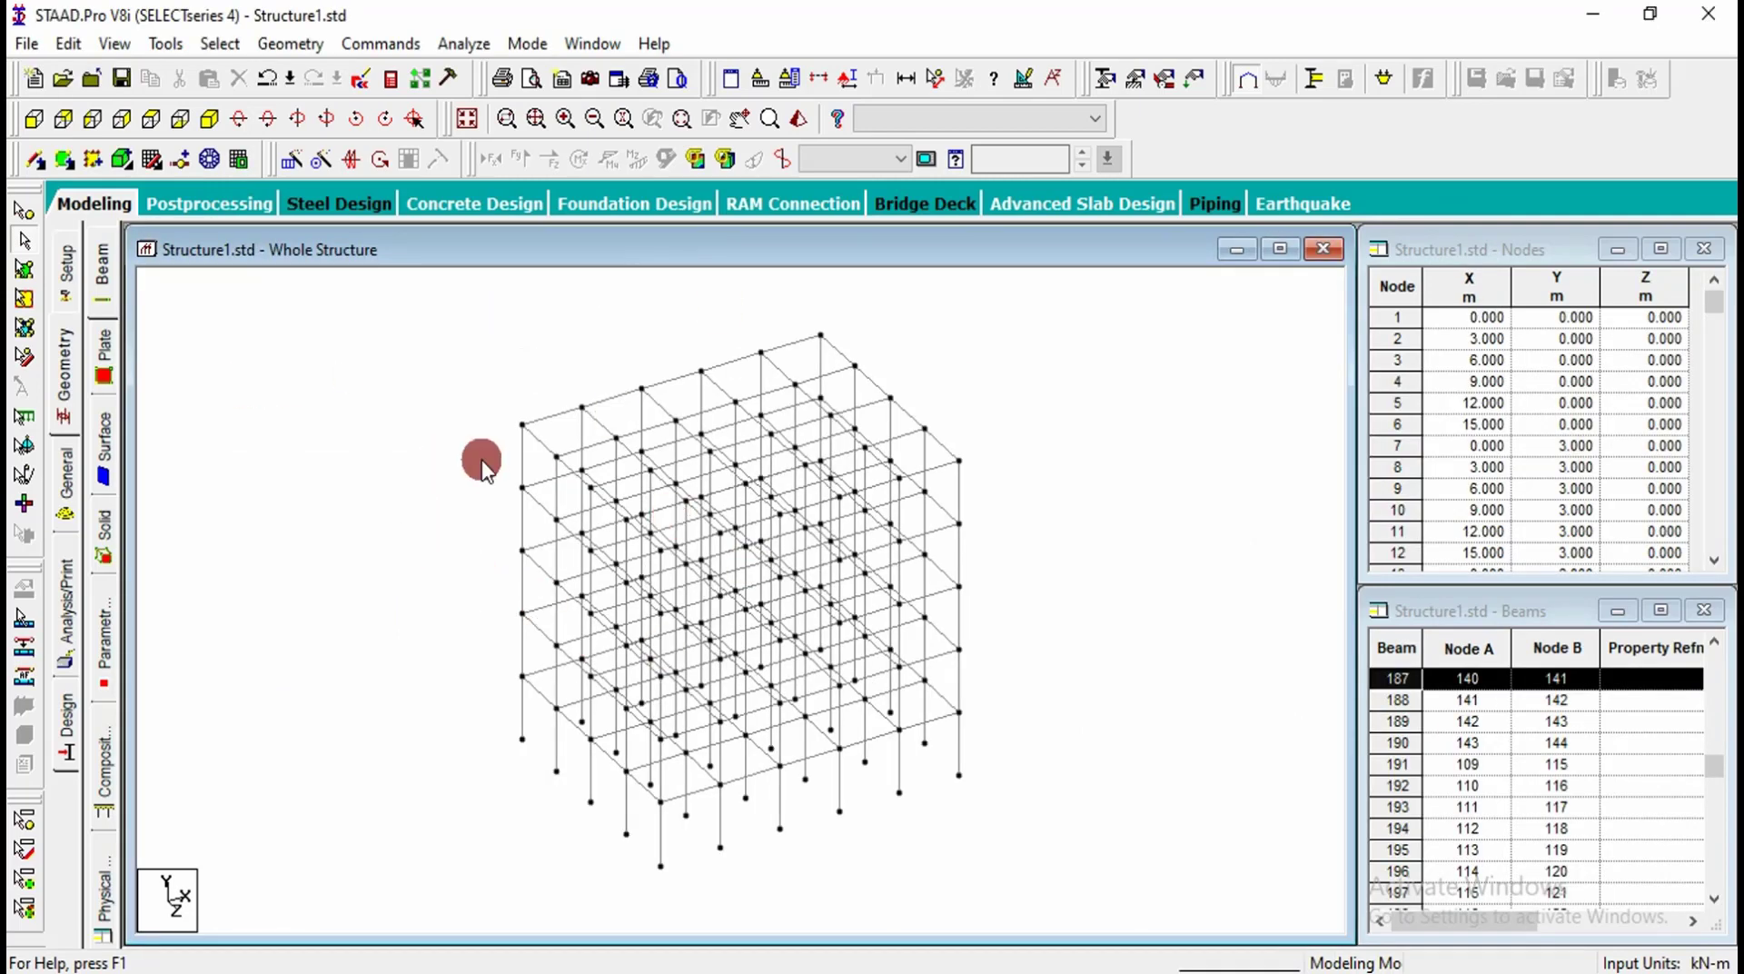
Step: Define a rectangular concrete section with YD 0.45 m and ZD 0.23 m
click(72, 479)
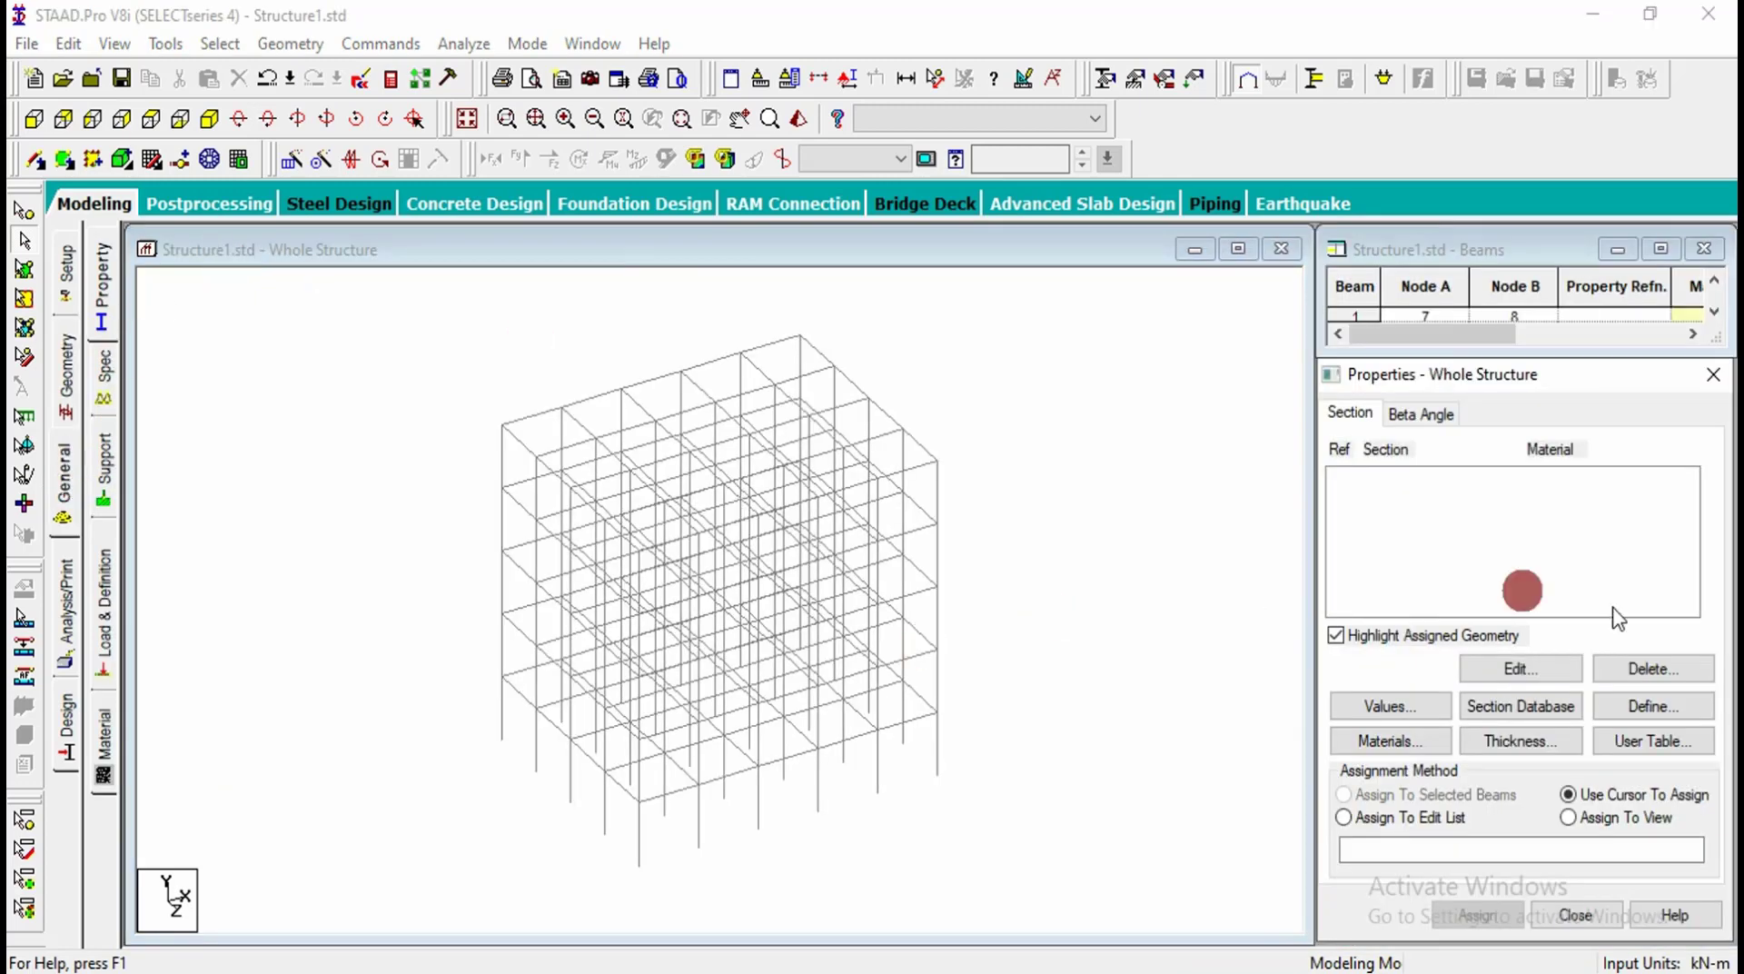
click(1654, 708)
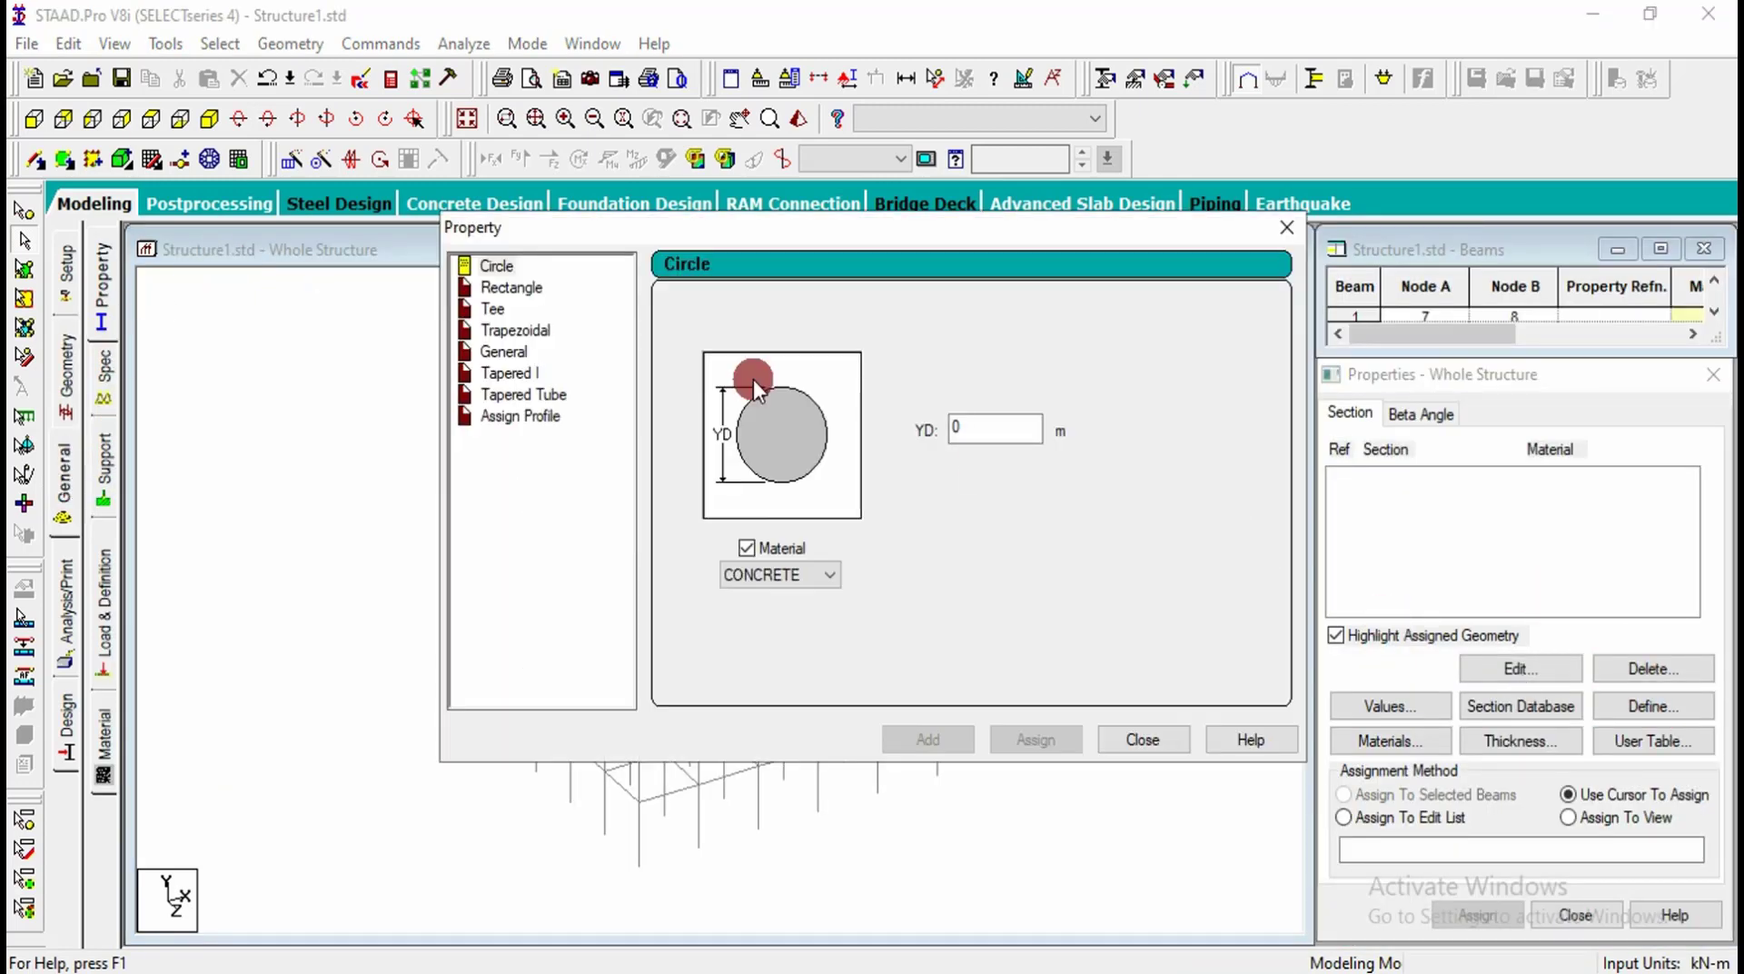
click(518, 287)
click(982, 414)
text(0.45)
key(Tab)
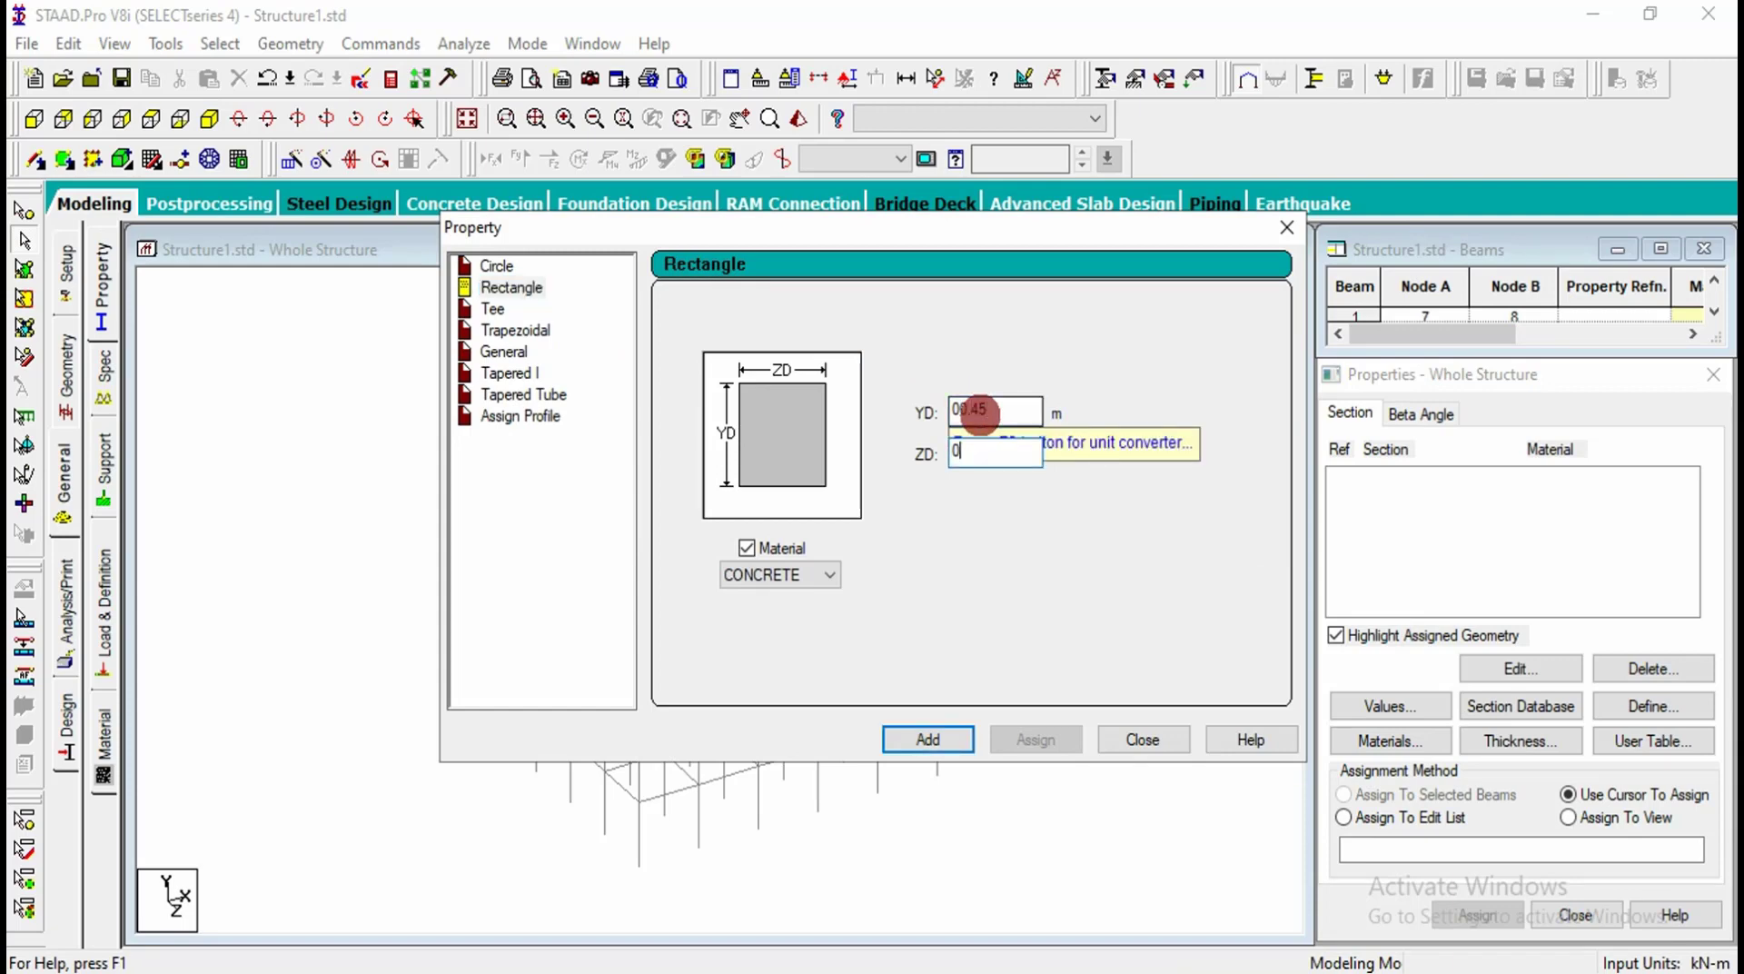
click(925, 736)
Step: Add a second rectangular concrete section with YD 0.3 m and ZD 0.23 m, and finish defining sections
double_click(997, 411)
click(798, 443)
text(0.3)
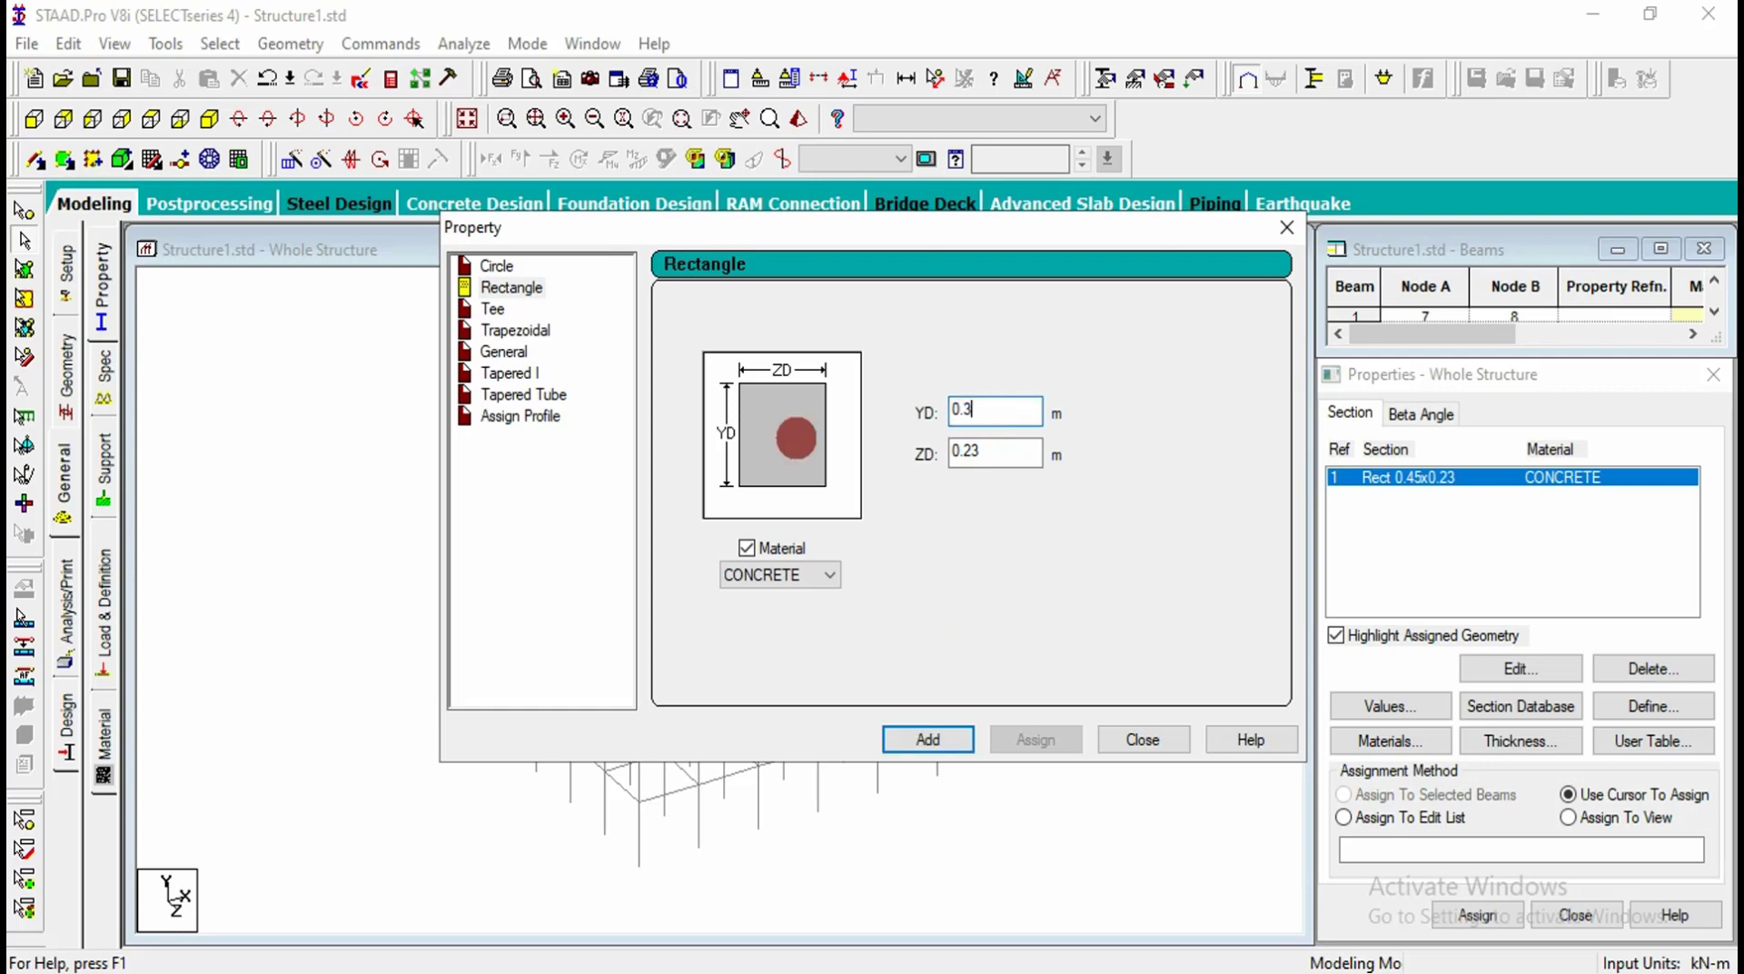
click(945, 737)
click(1136, 737)
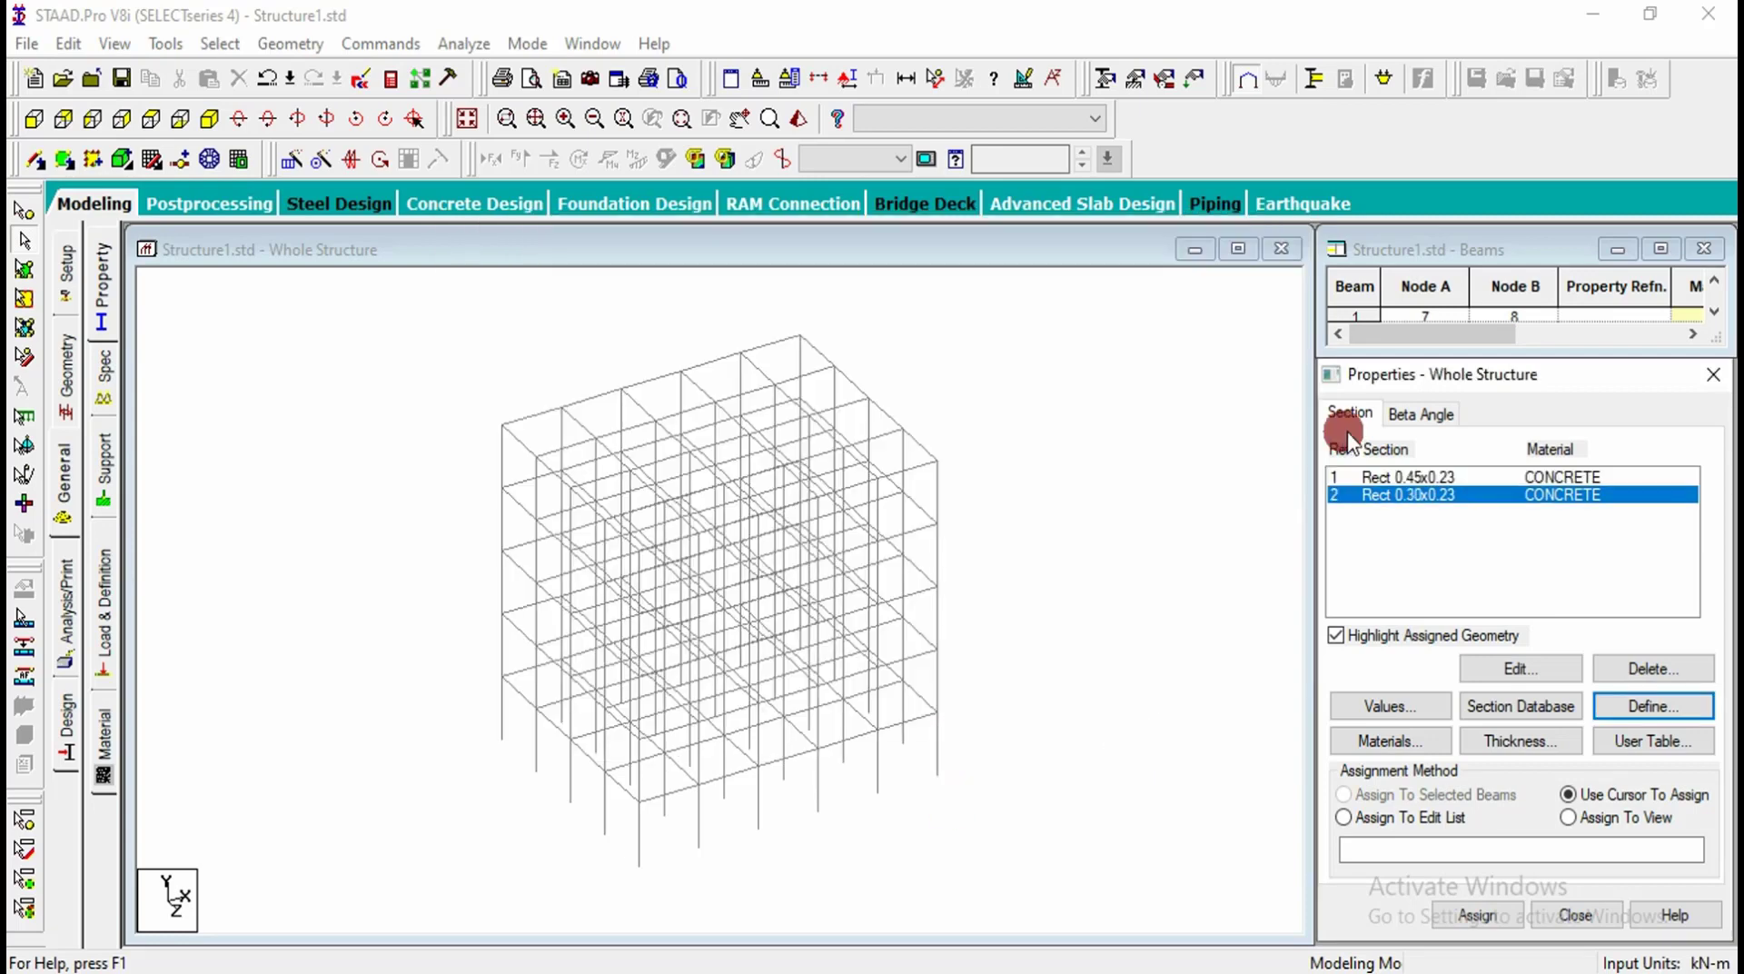
Step: Assign the 0.45x0.23 section to all columns by selecting the members parallel to Y
click(1378, 475)
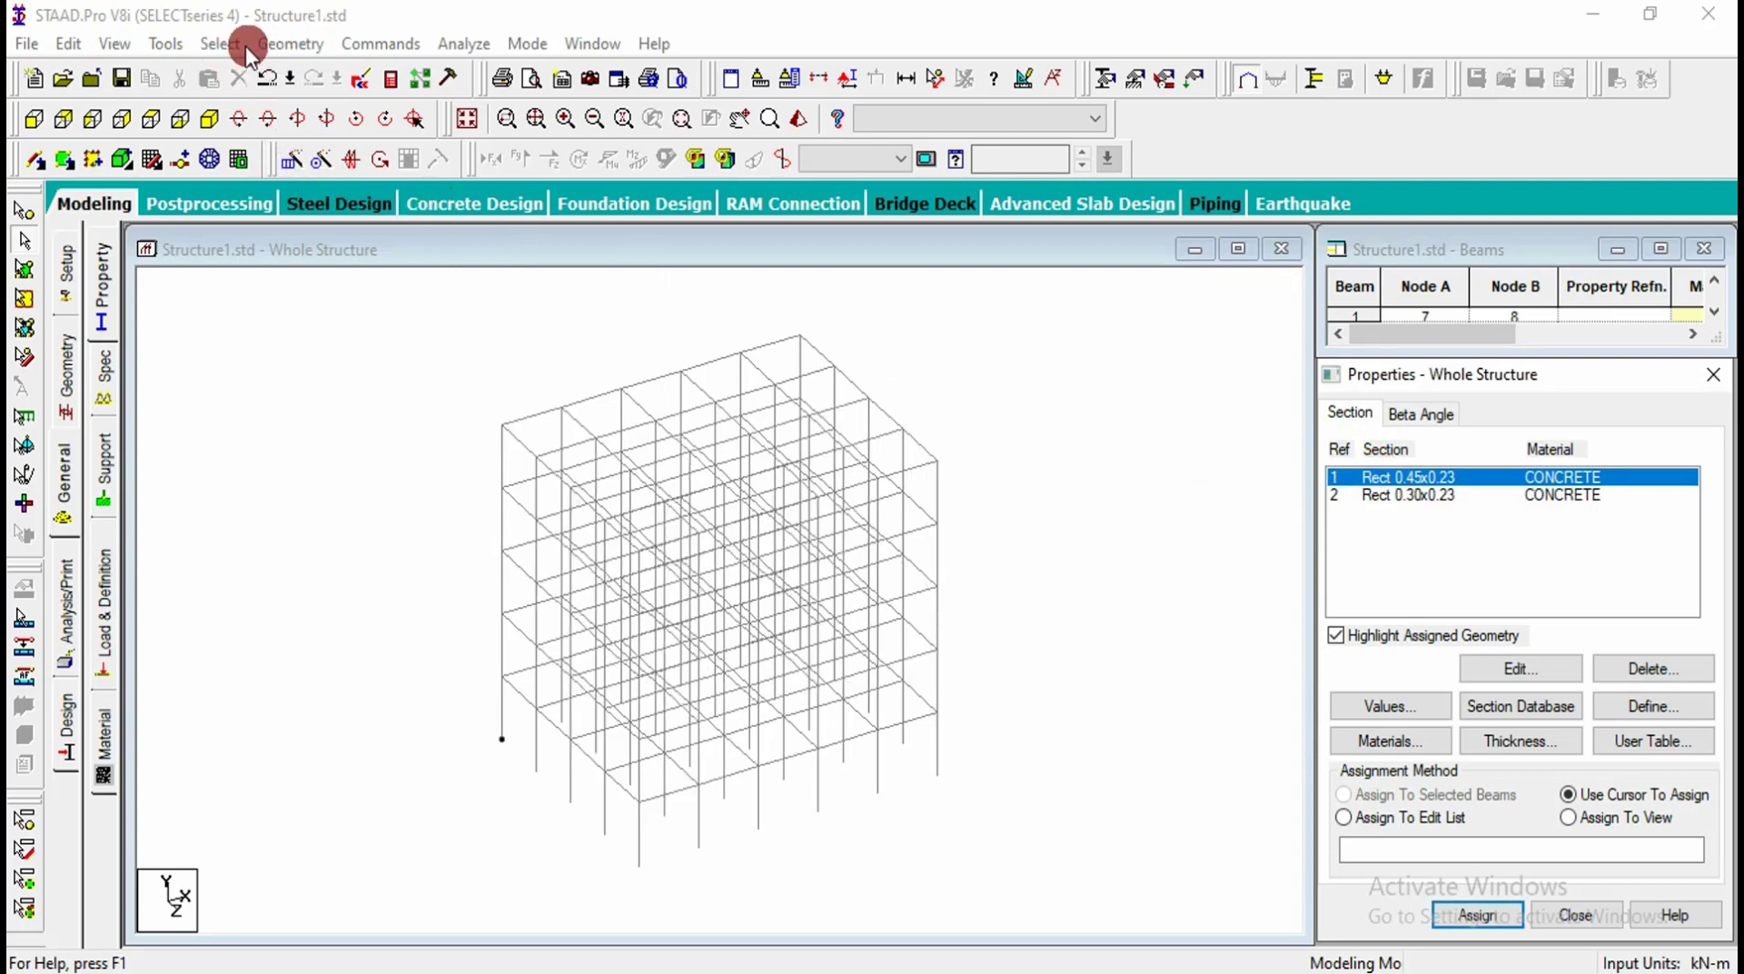
click(222, 44)
mouse_move(350, 525)
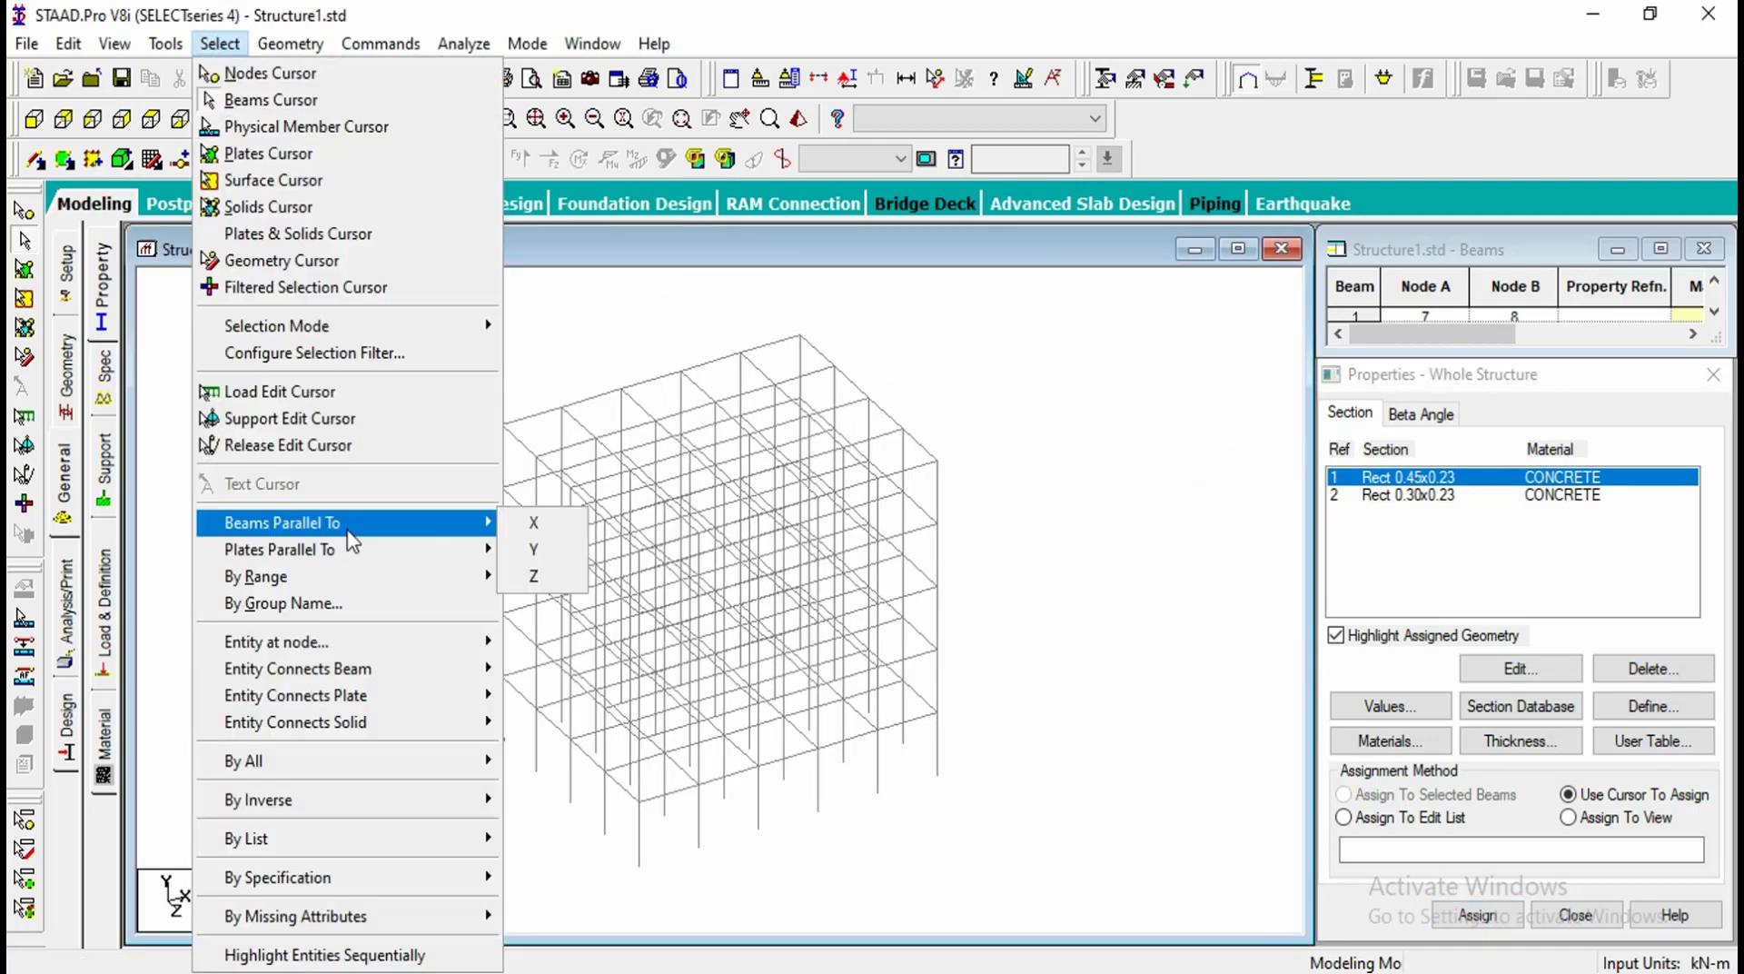
click(536, 550)
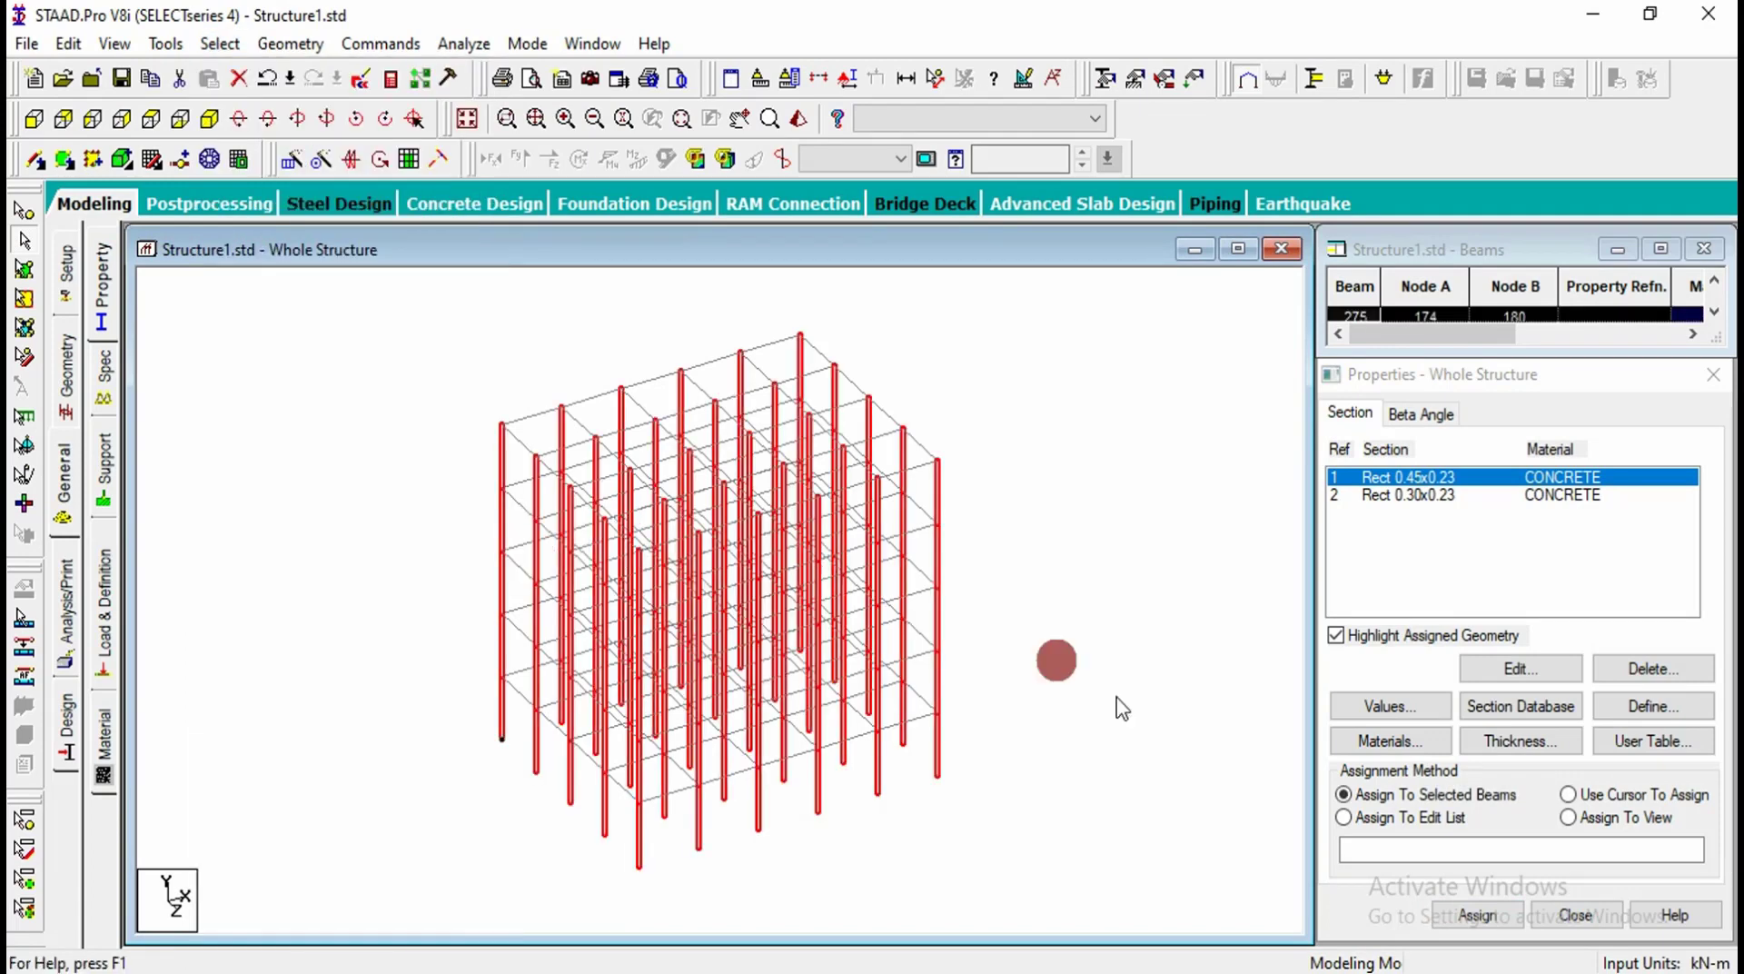
click(1476, 916)
click(1559, 726)
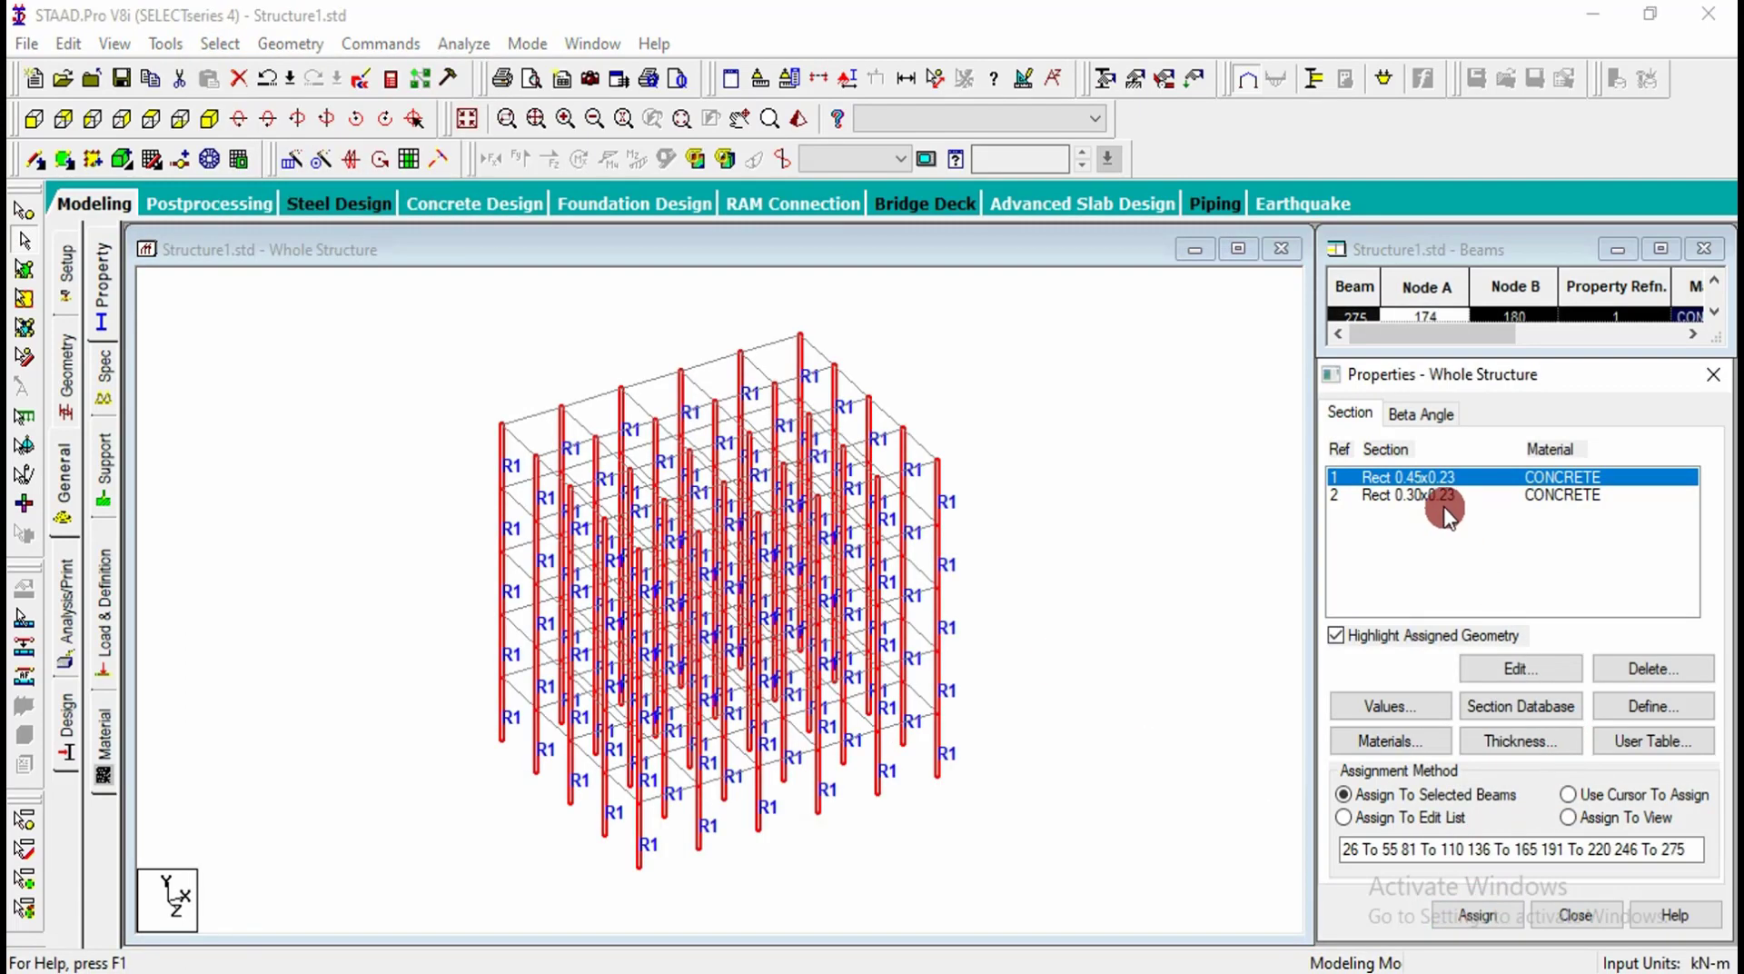
Step: Assign the 0.30x0.23 section to all horizontal beams by inverting the selection of members parallel to Y
click(1444, 495)
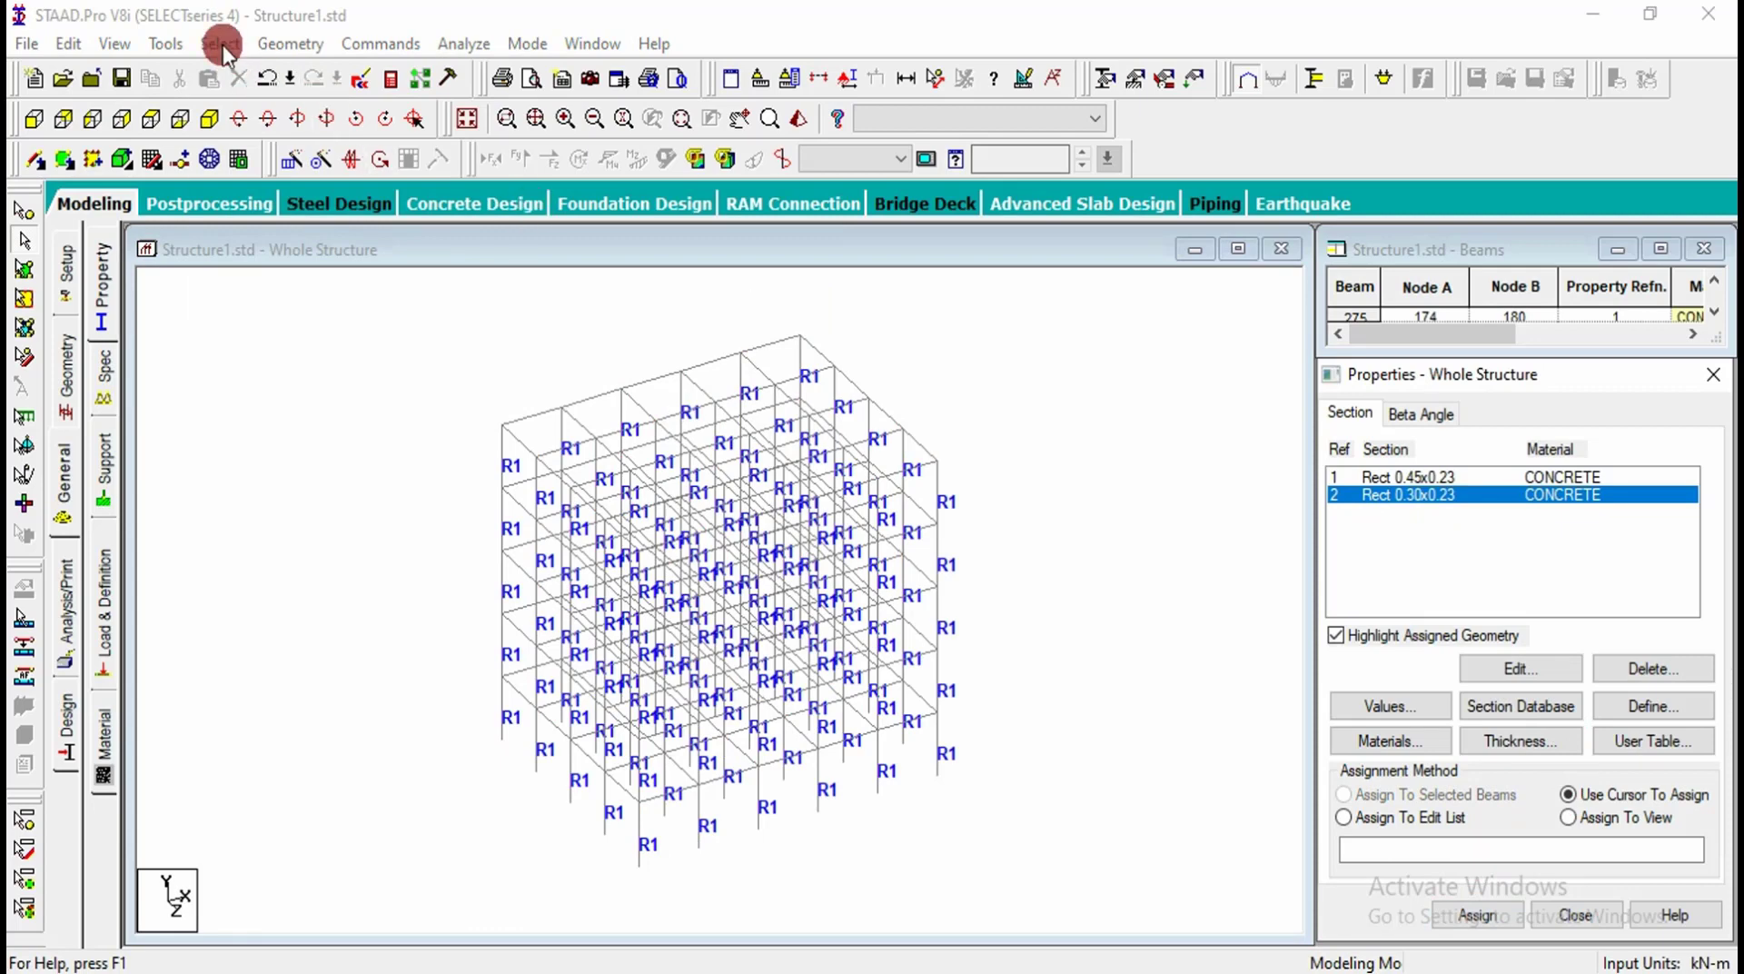
click(221, 46)
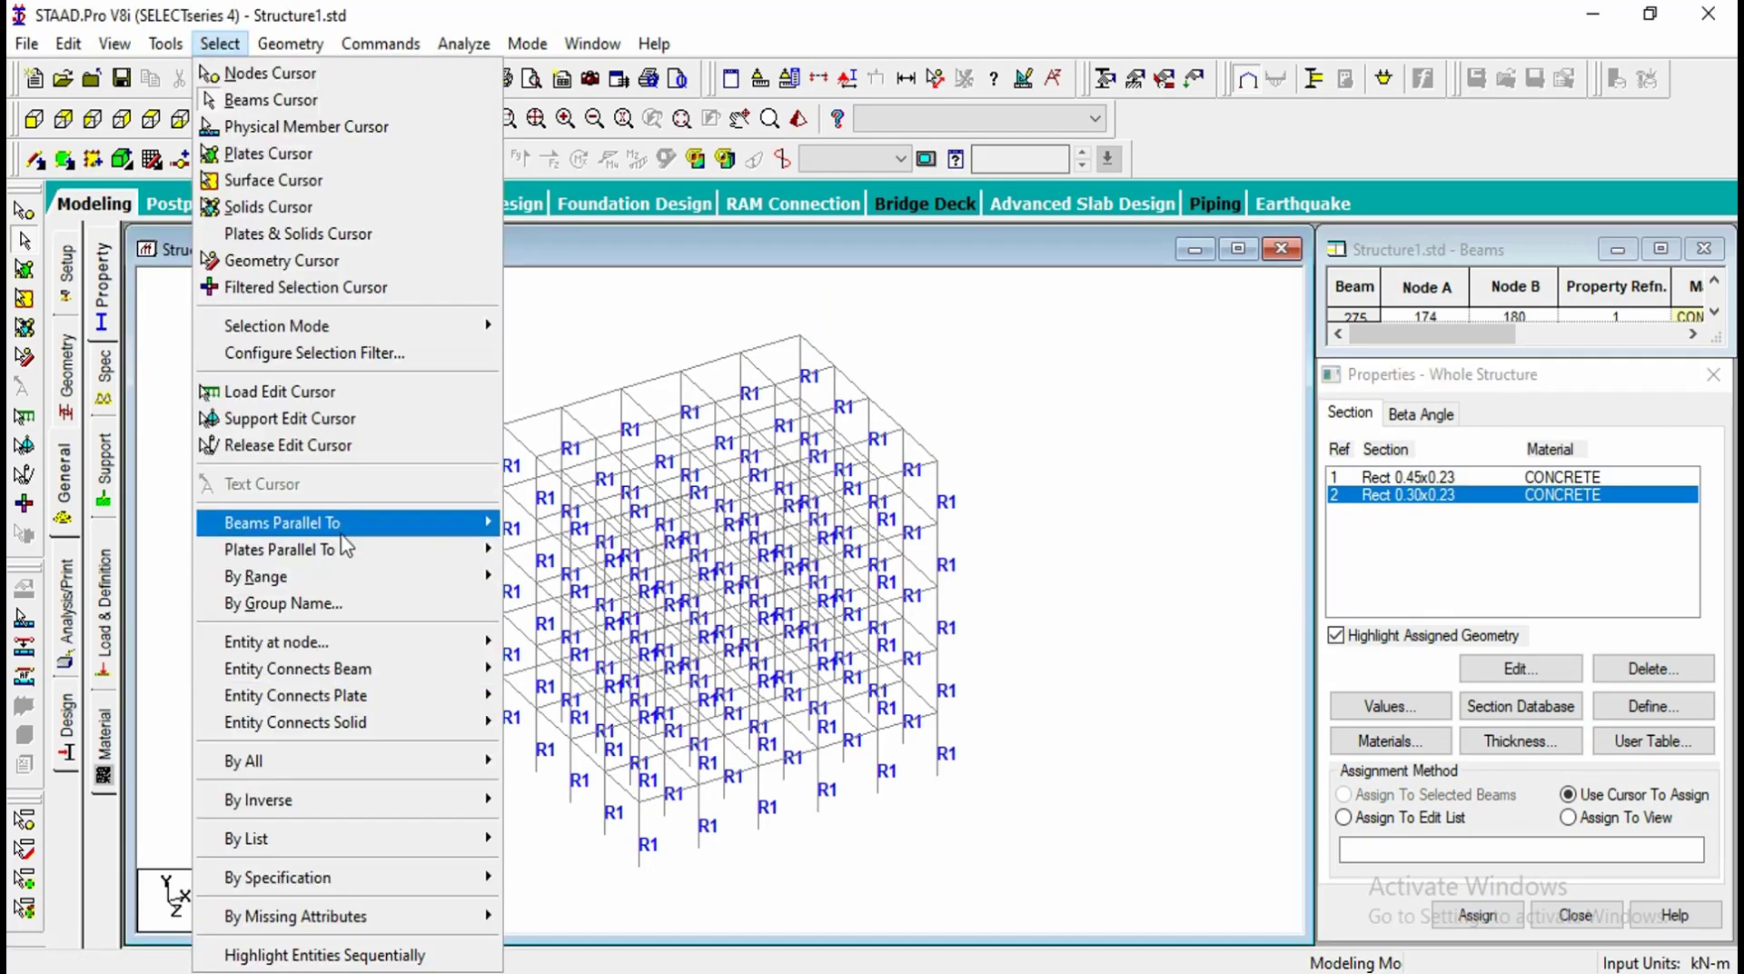
click(523, 545)
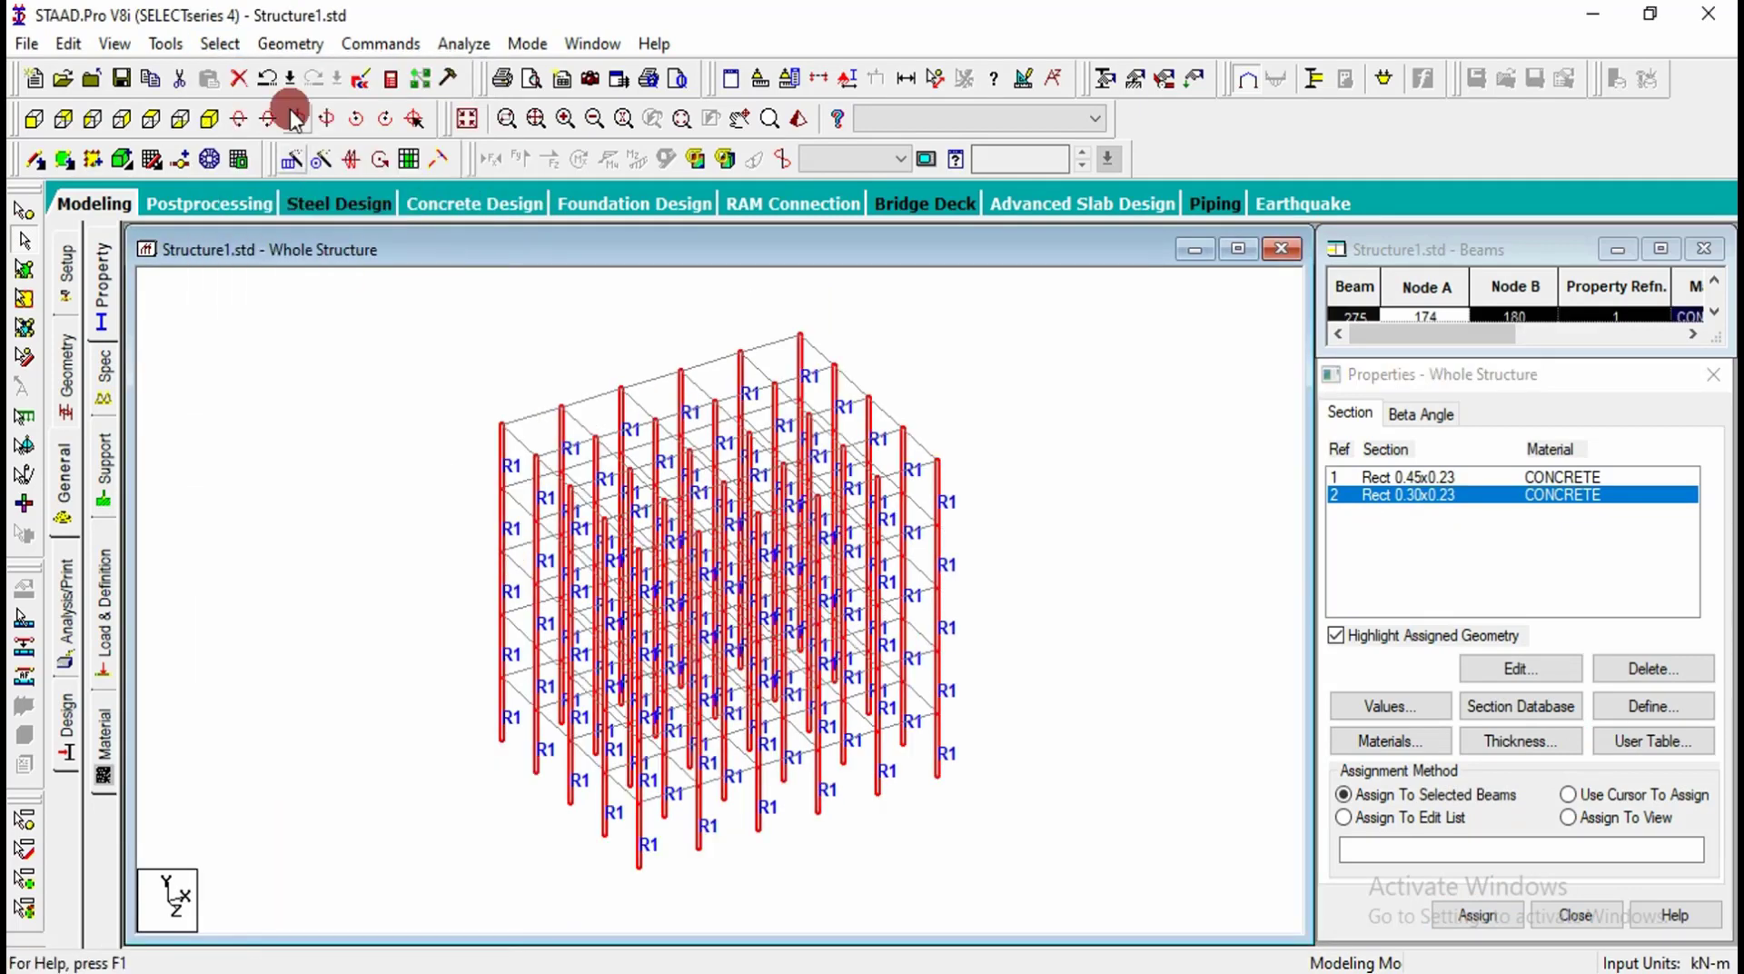
click(219, 42)
mouse_move(266, 802)
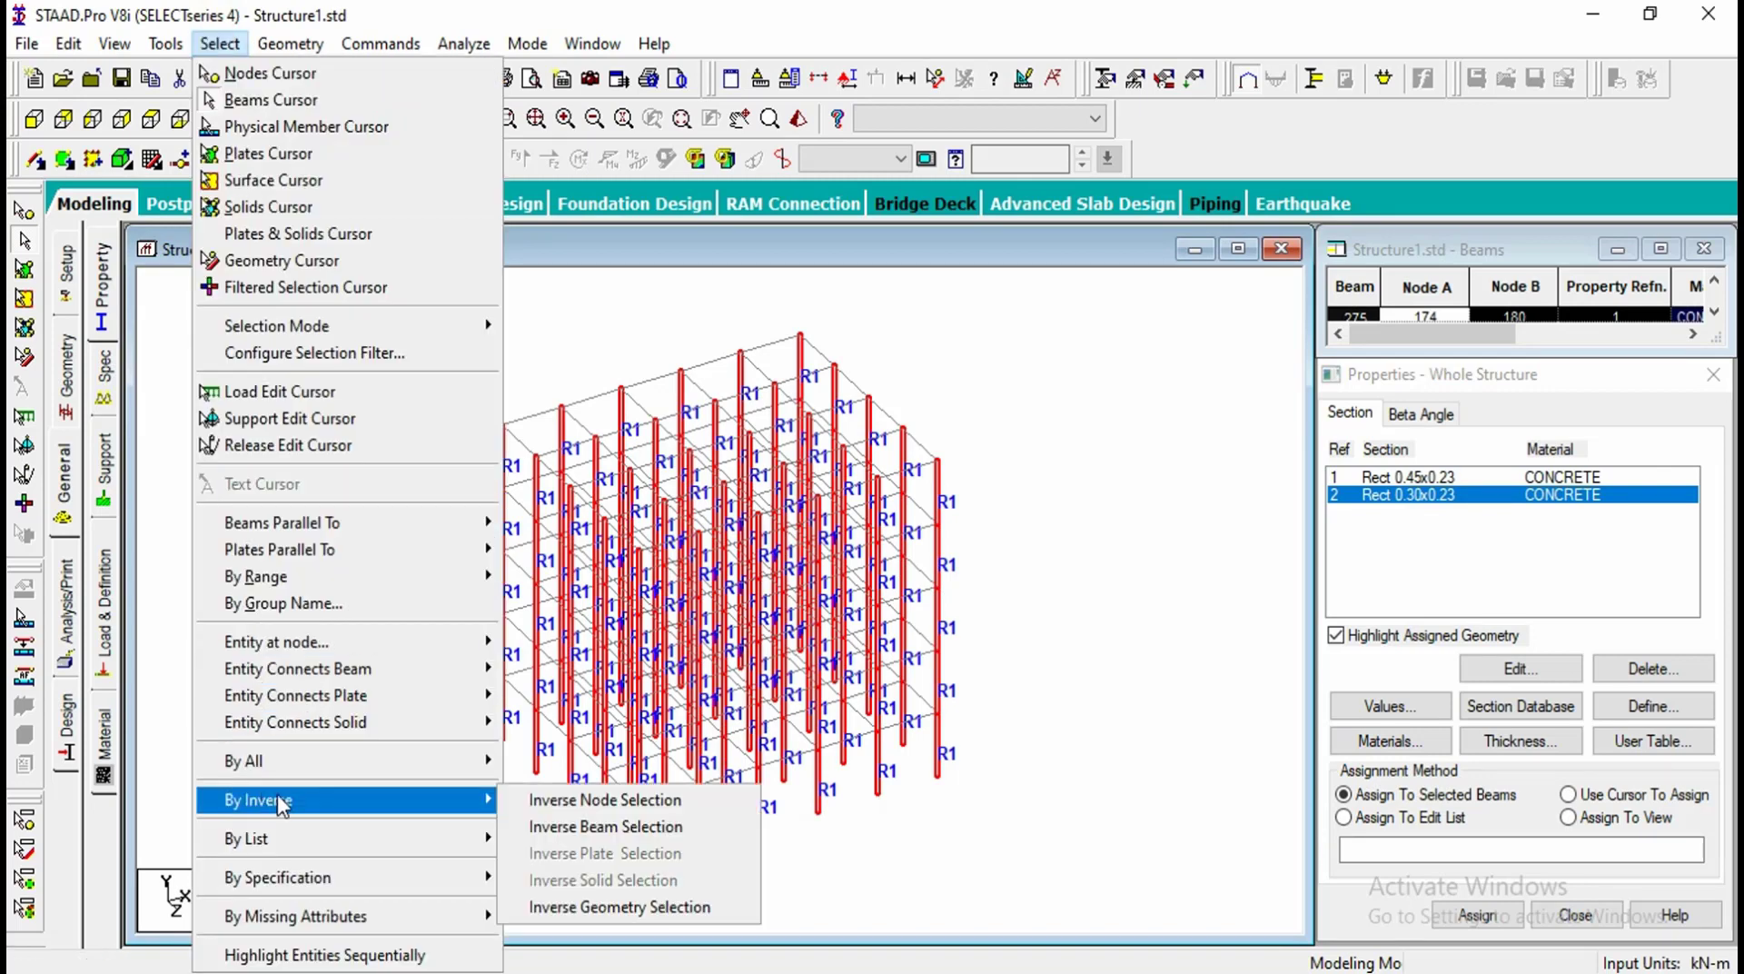
click(547, 827)
click(1463, 913)
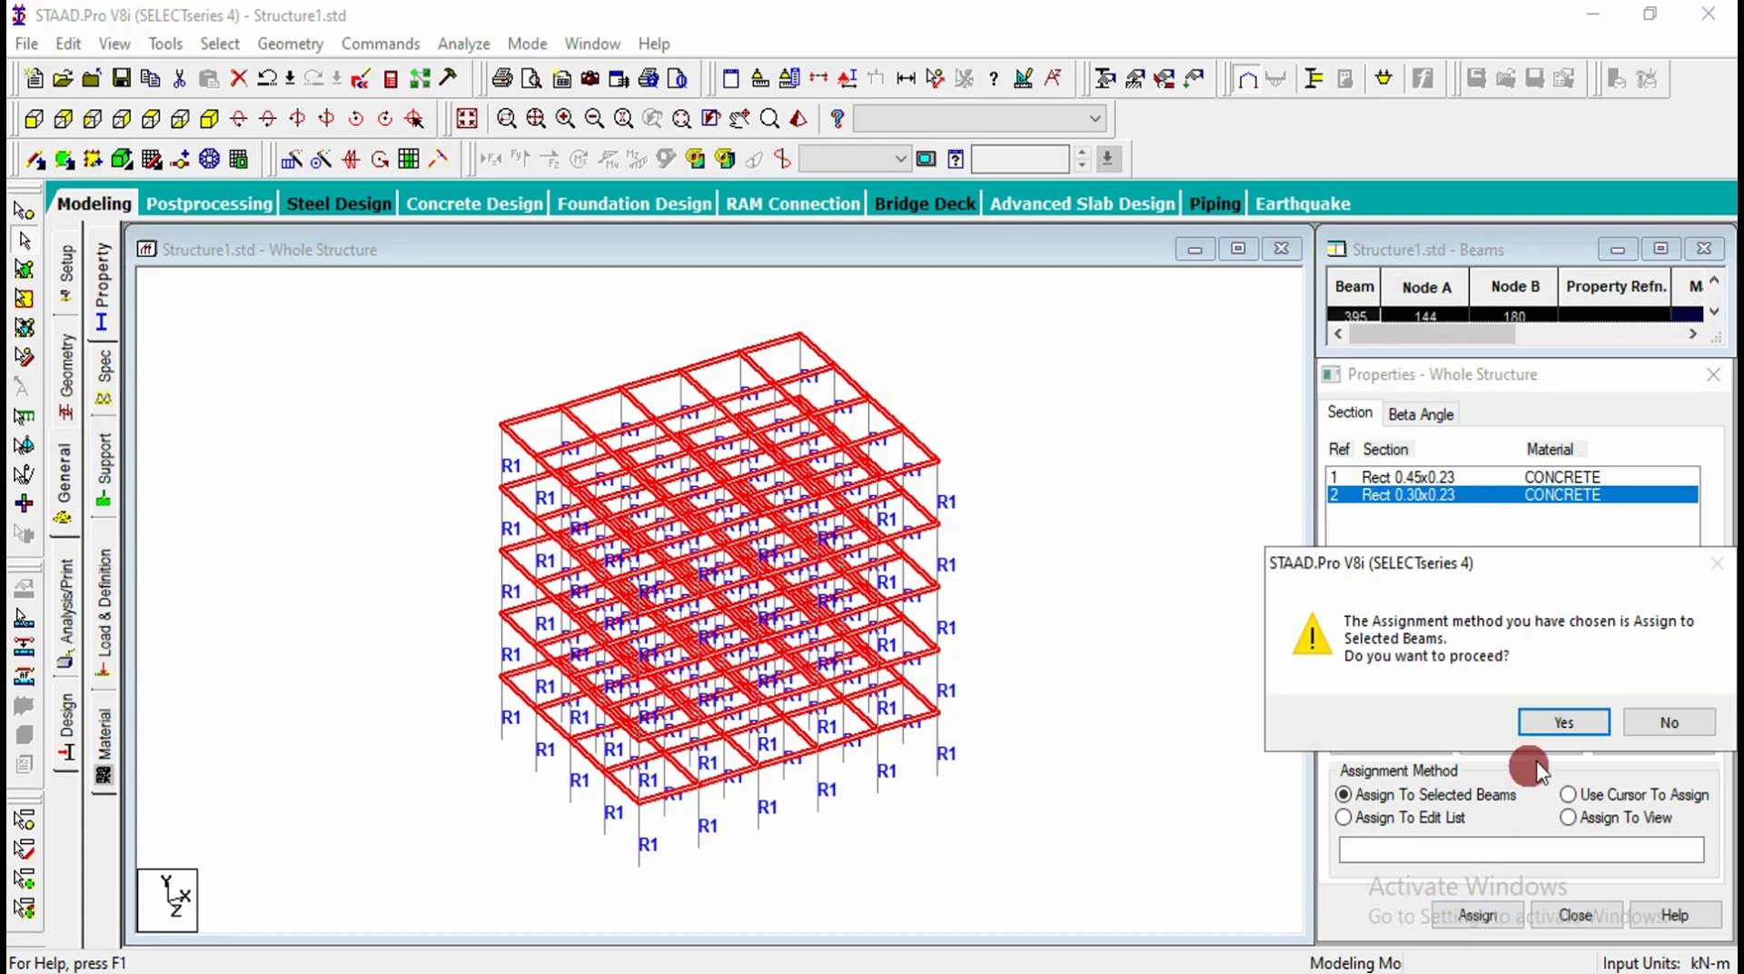
click(1564, 724)
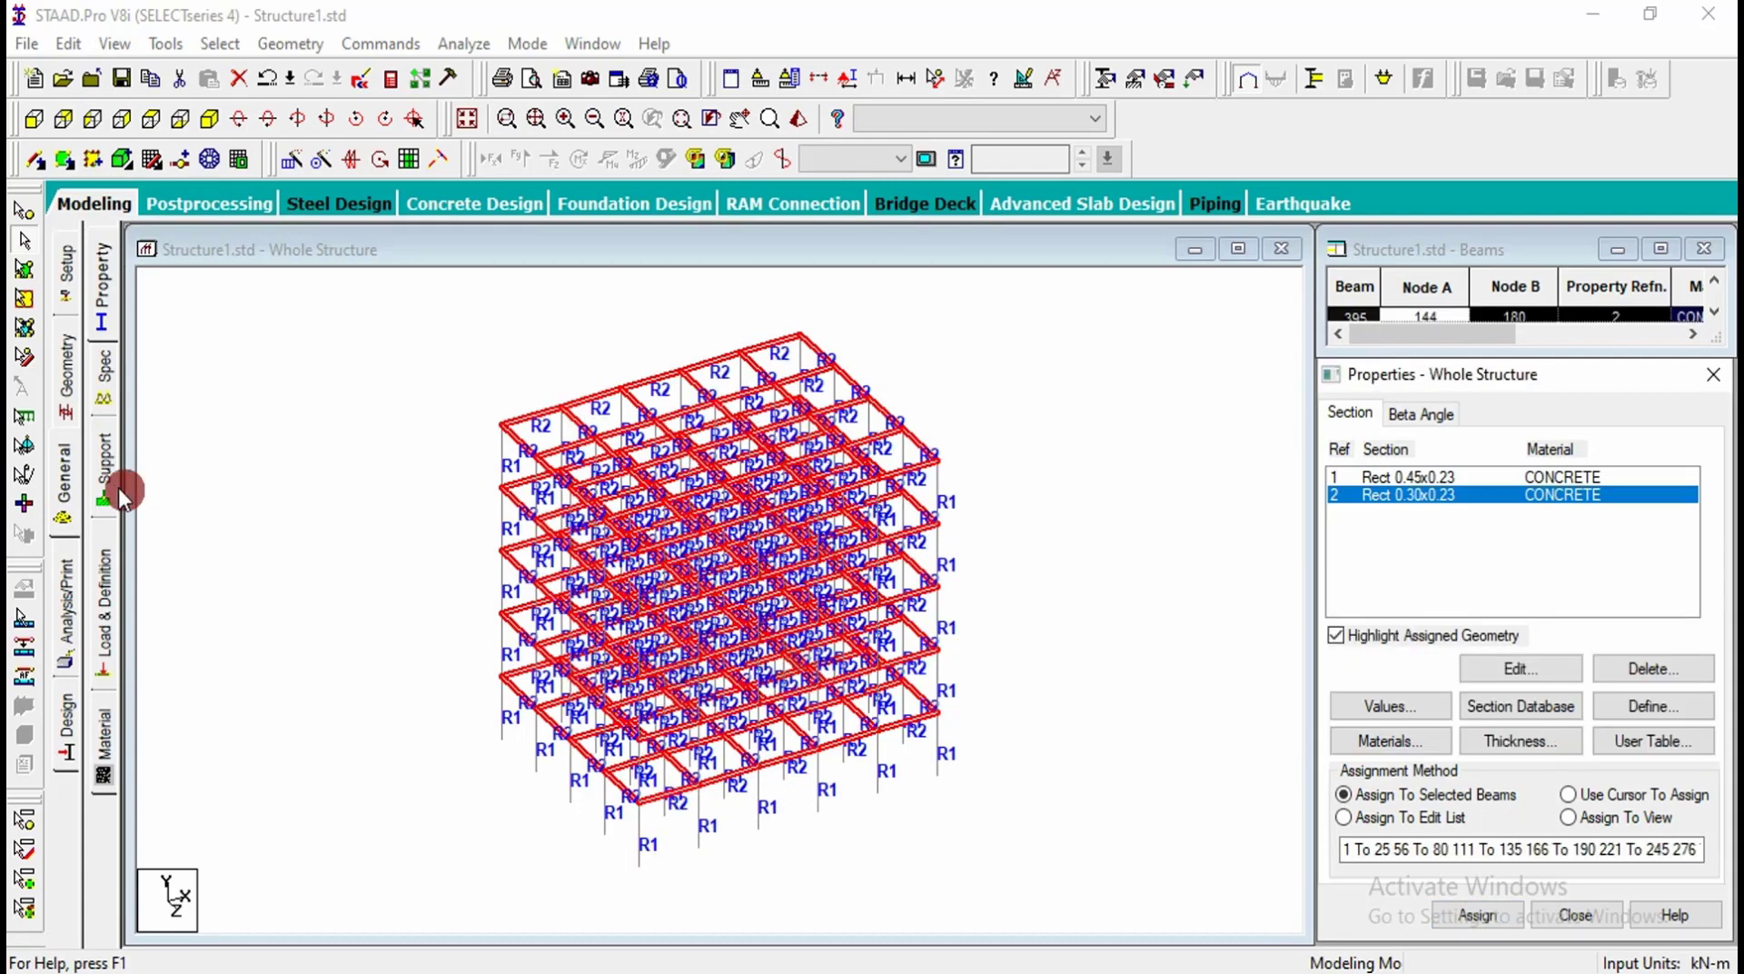
Step: Create a fixed support definition for the structure
click(105, 482)
click(1545, 716)
click(1329, 398)
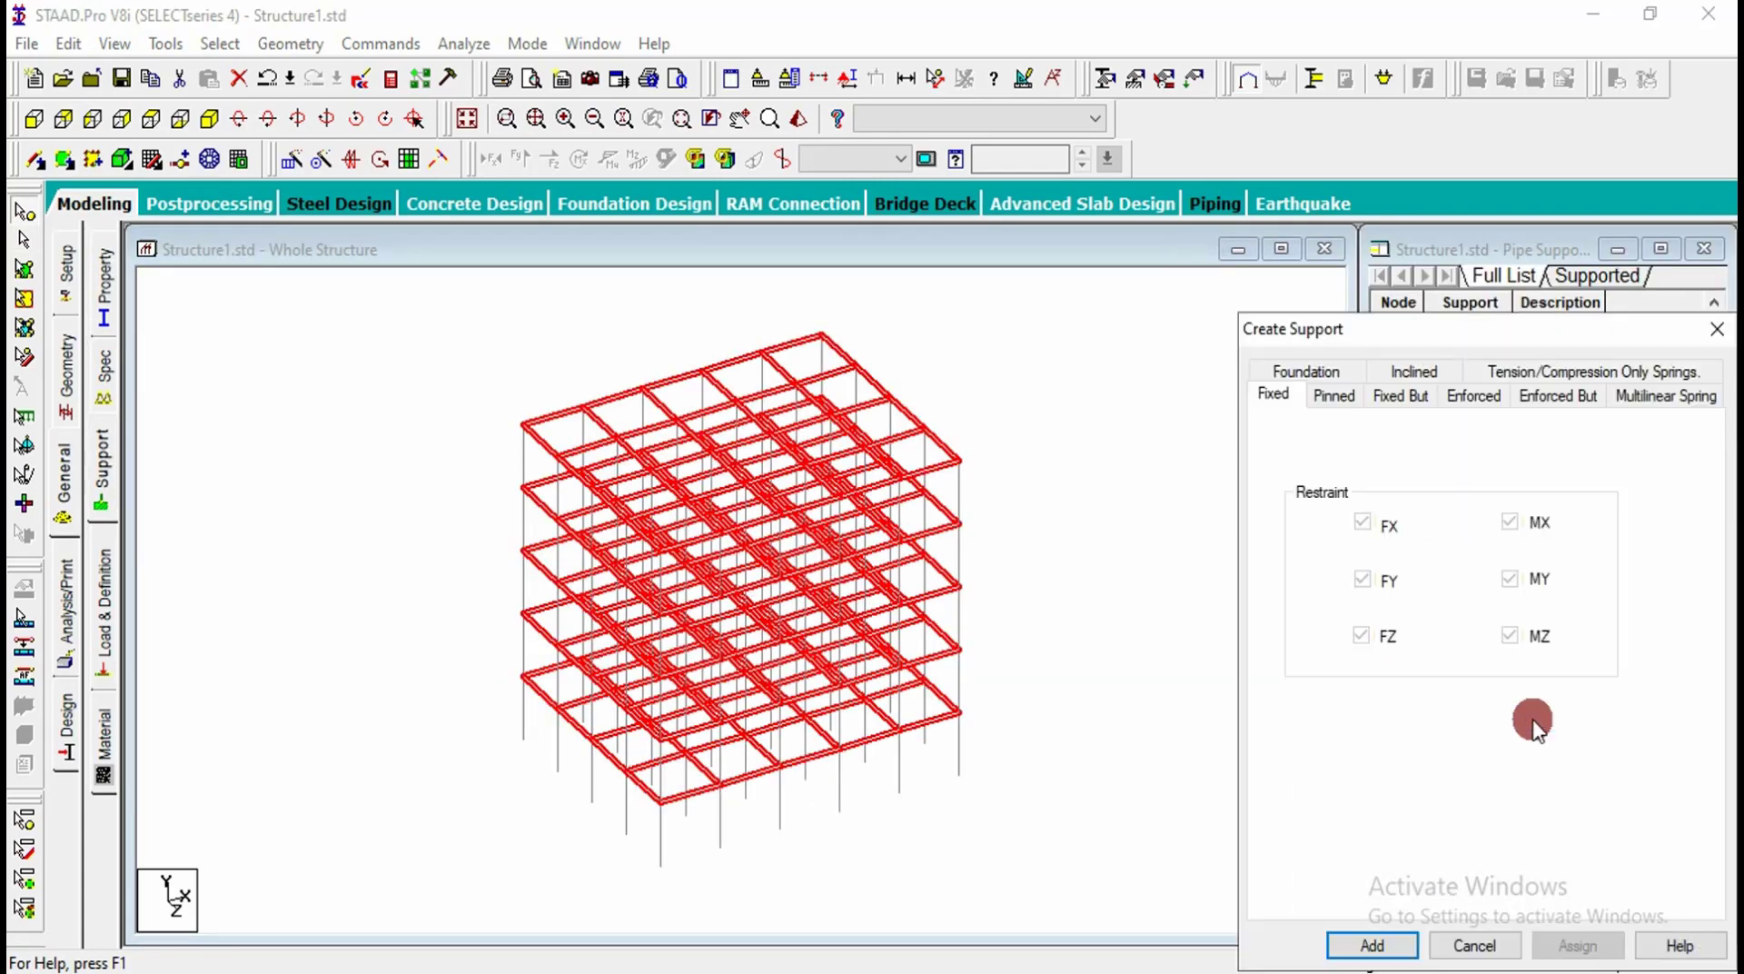
click(1290, 407)
click(1375, 941)
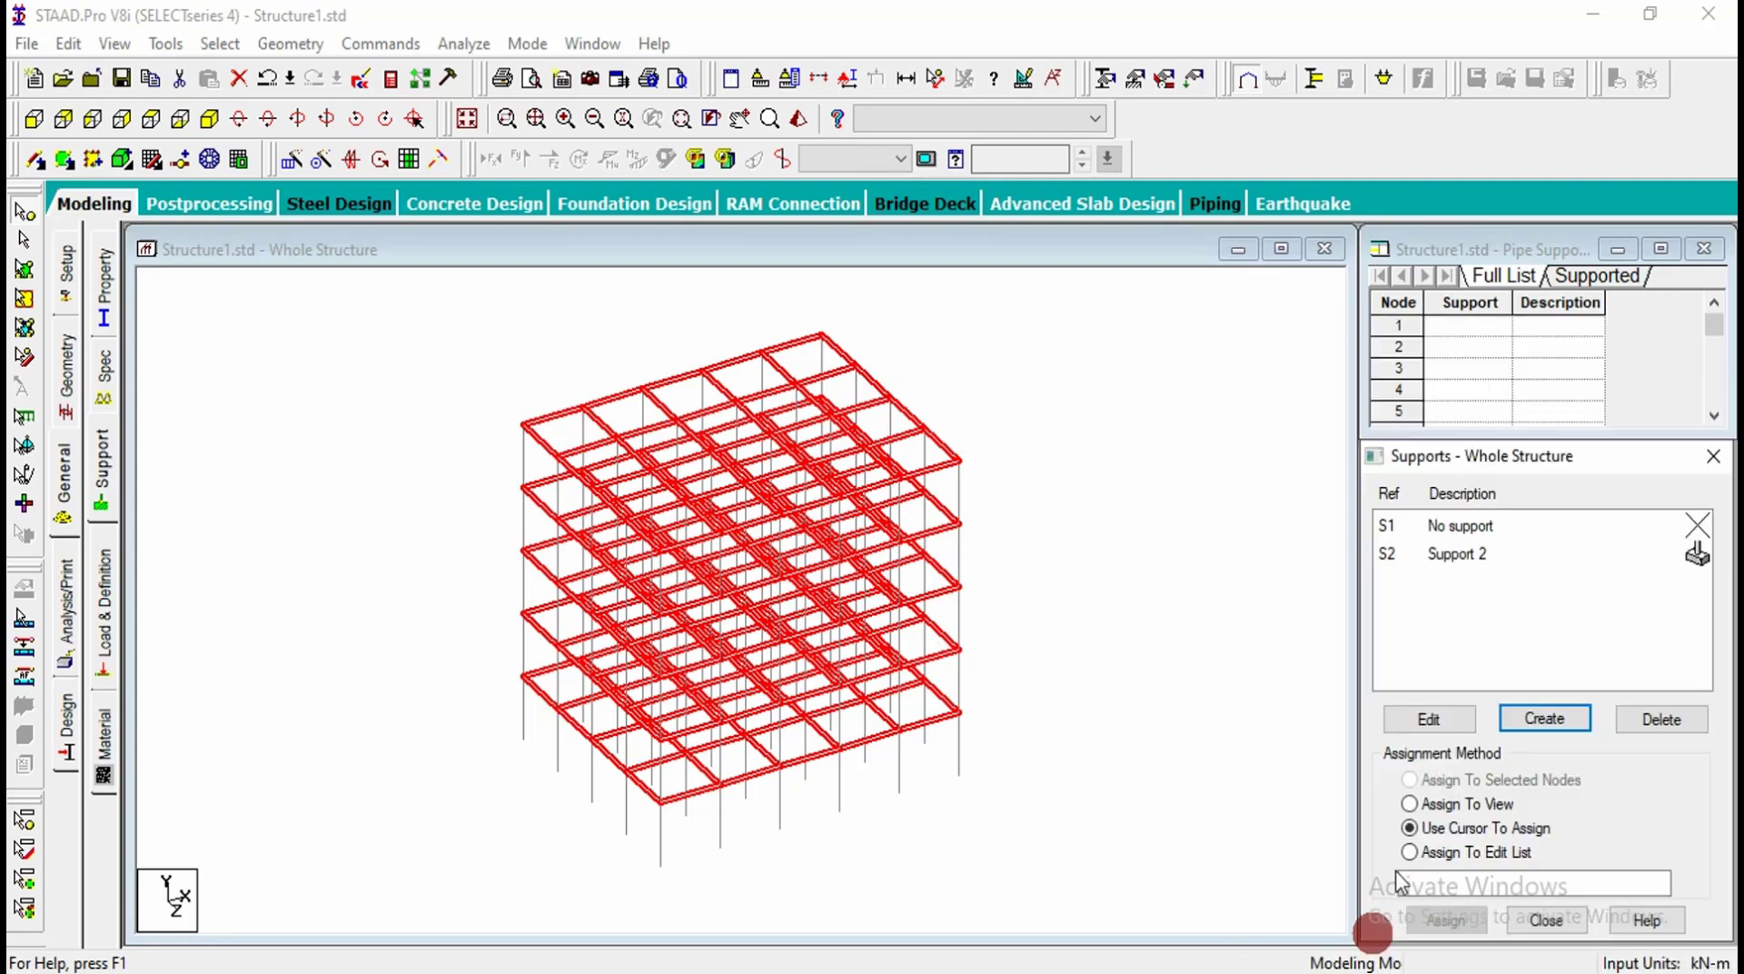
Step: Assign the fixed support to all column base nodes, selecting them in the front view
click(1451, 553)
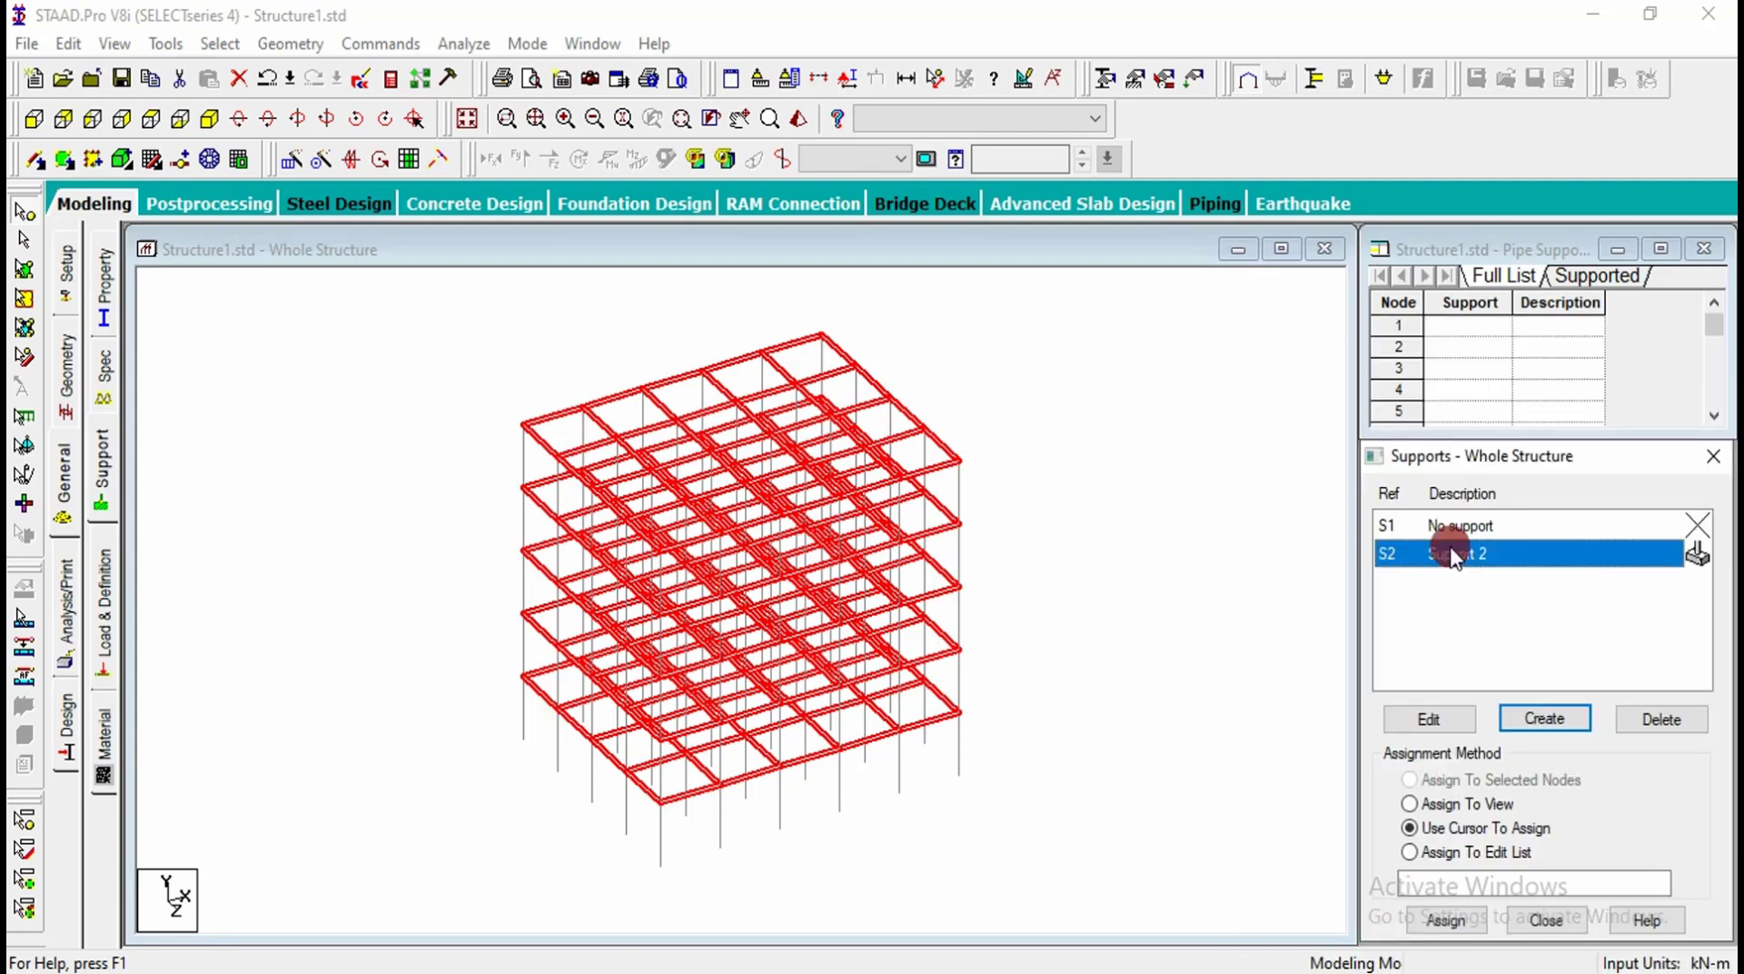
click(37, 122)
drag(1034, 826, 400, 928)
click(1477, 941)
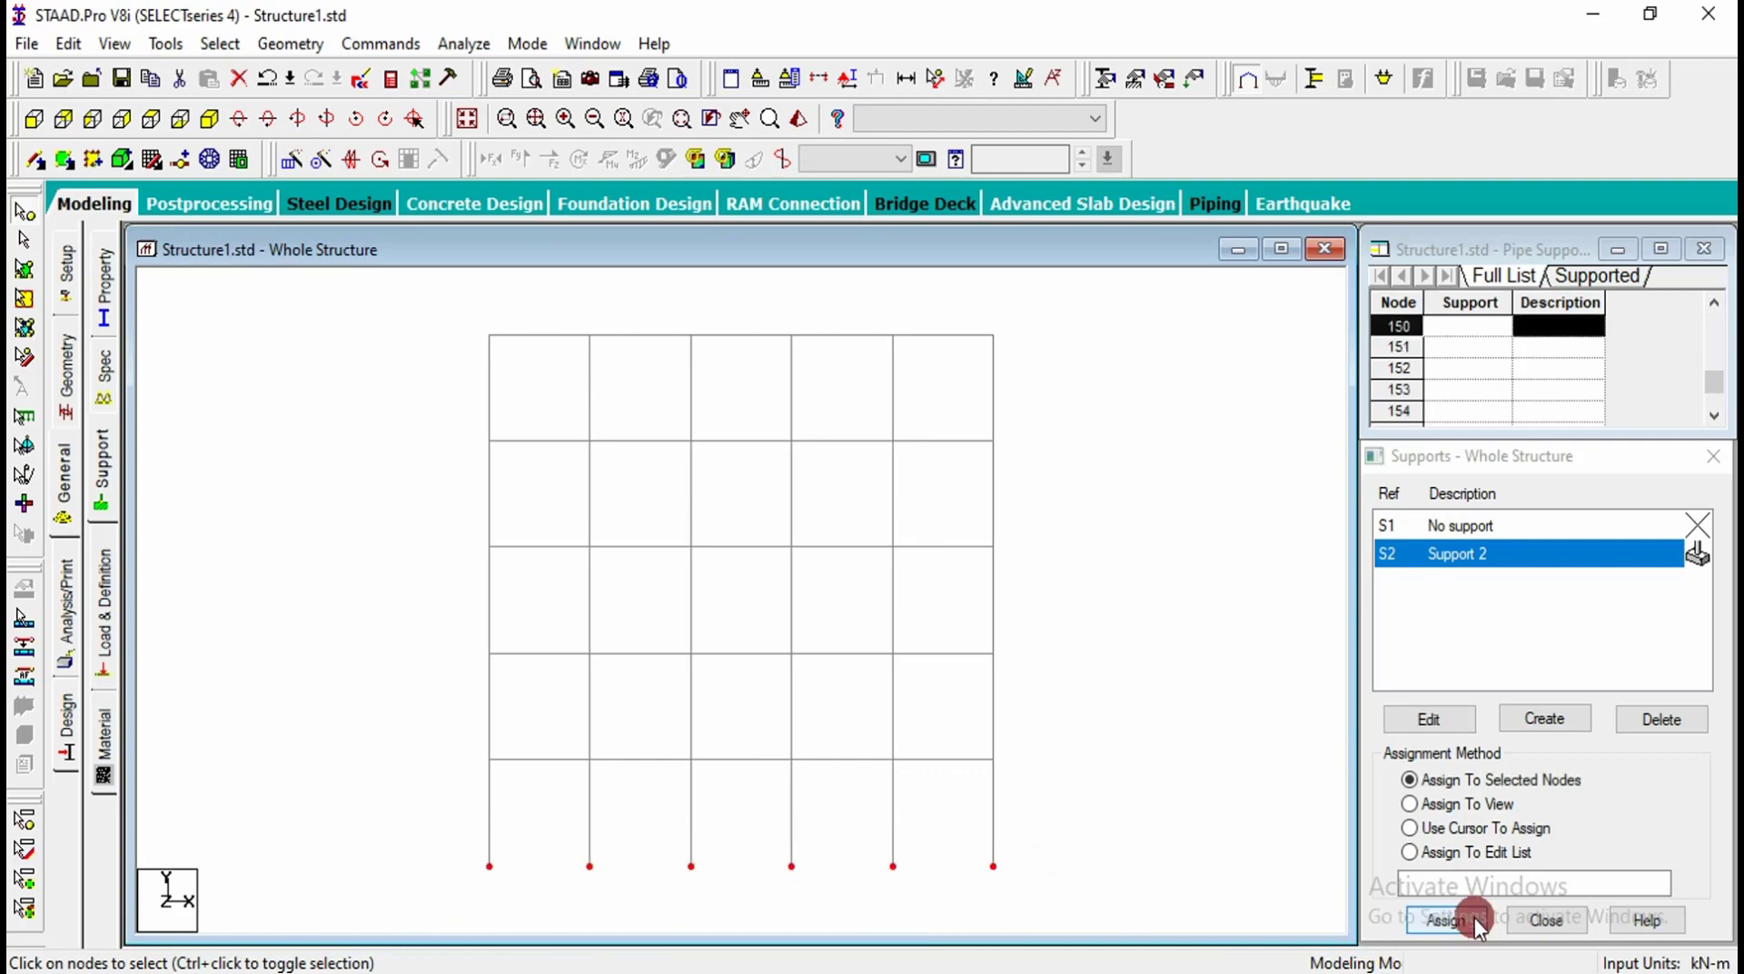
click(1574, 764)
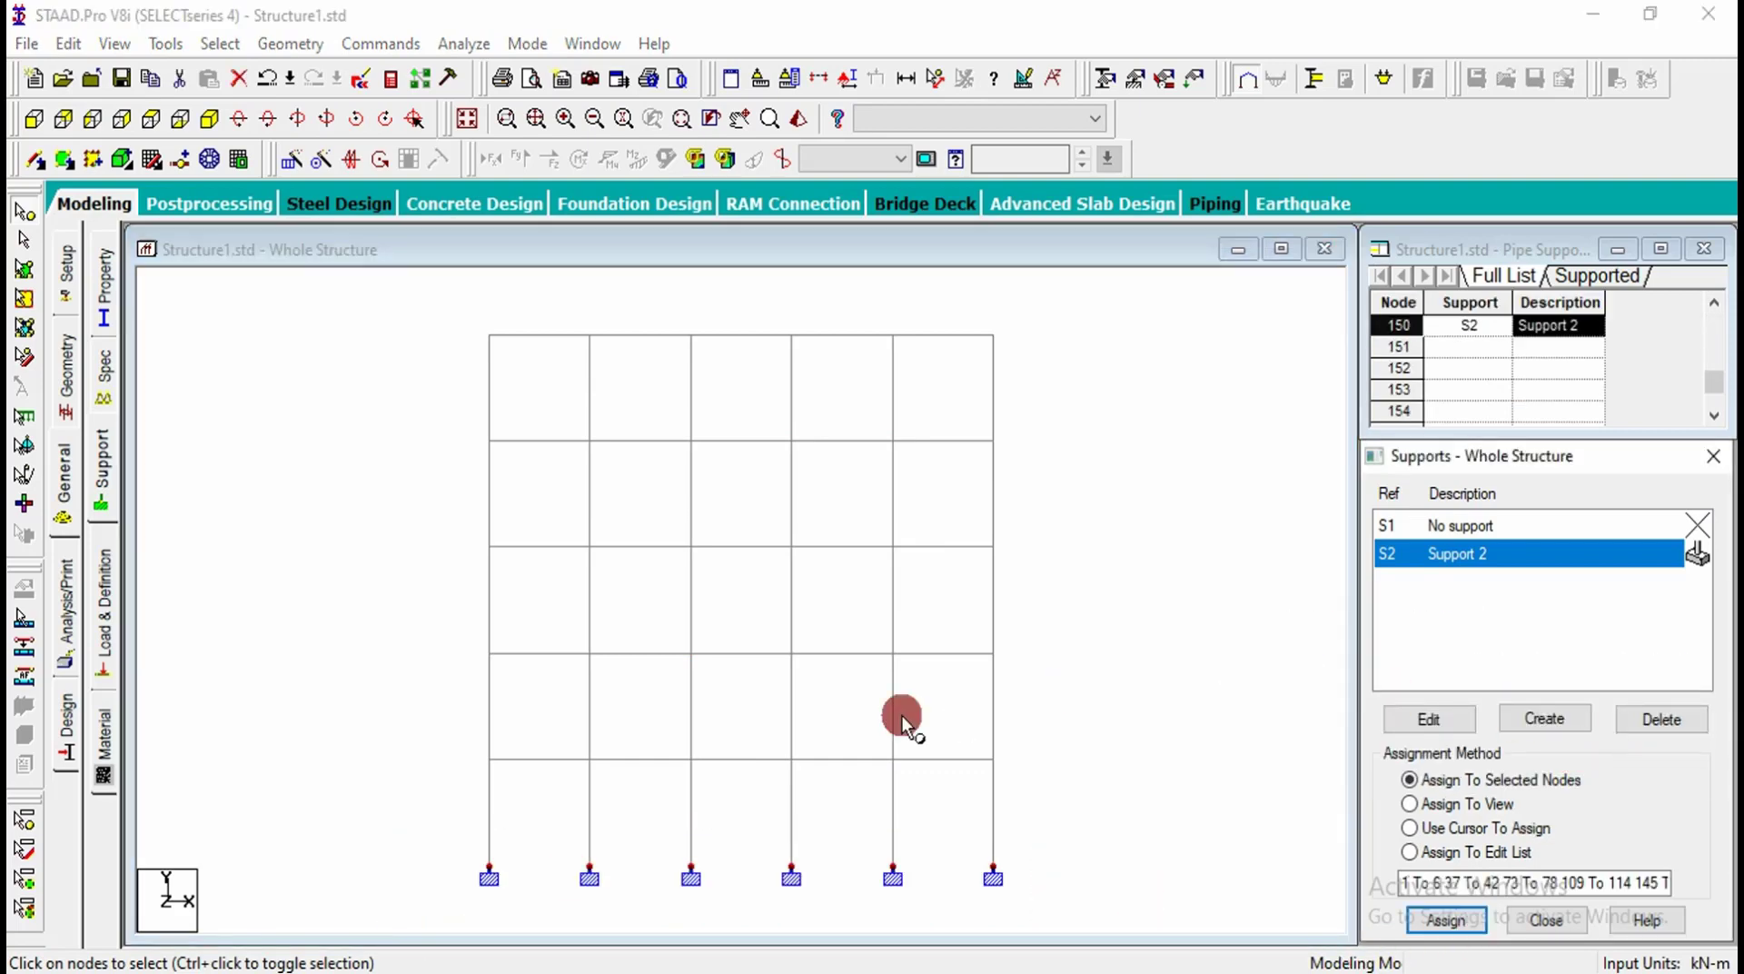
Step: Add primary load case 1 with loading type Dead and the title LOAD CASE 1DL
click(104, 614)
click(1458, 292)
click(1473, 735)
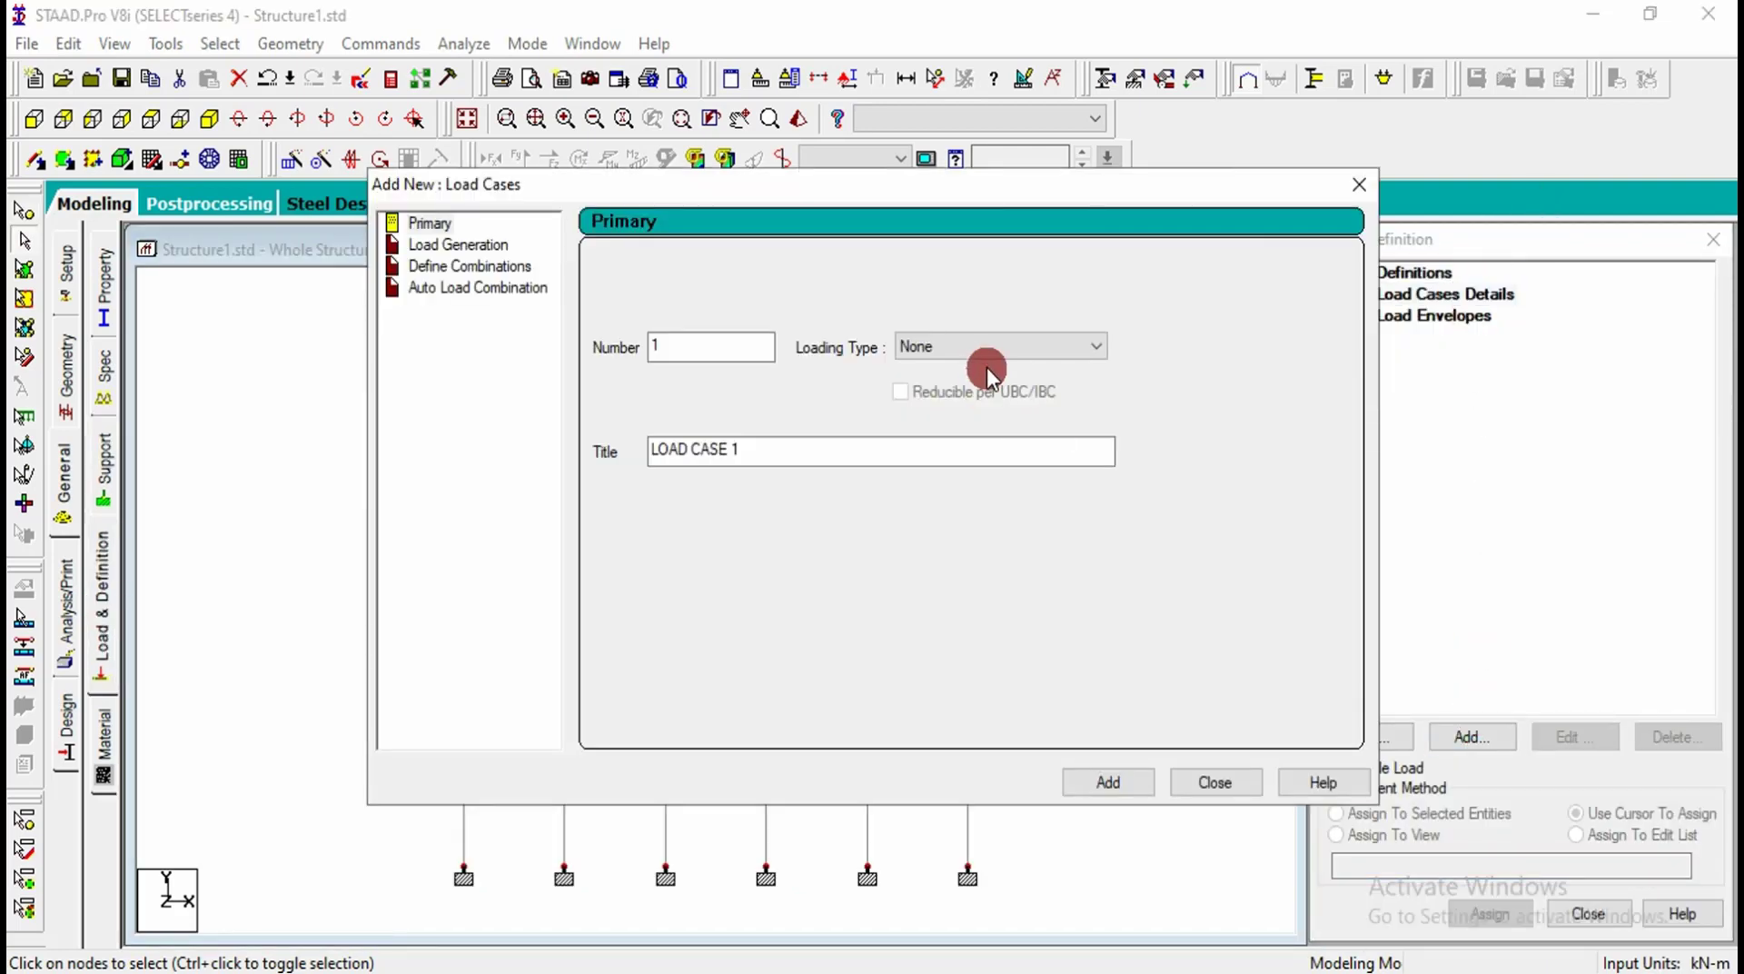
click(988, 361)
click(971, 372)
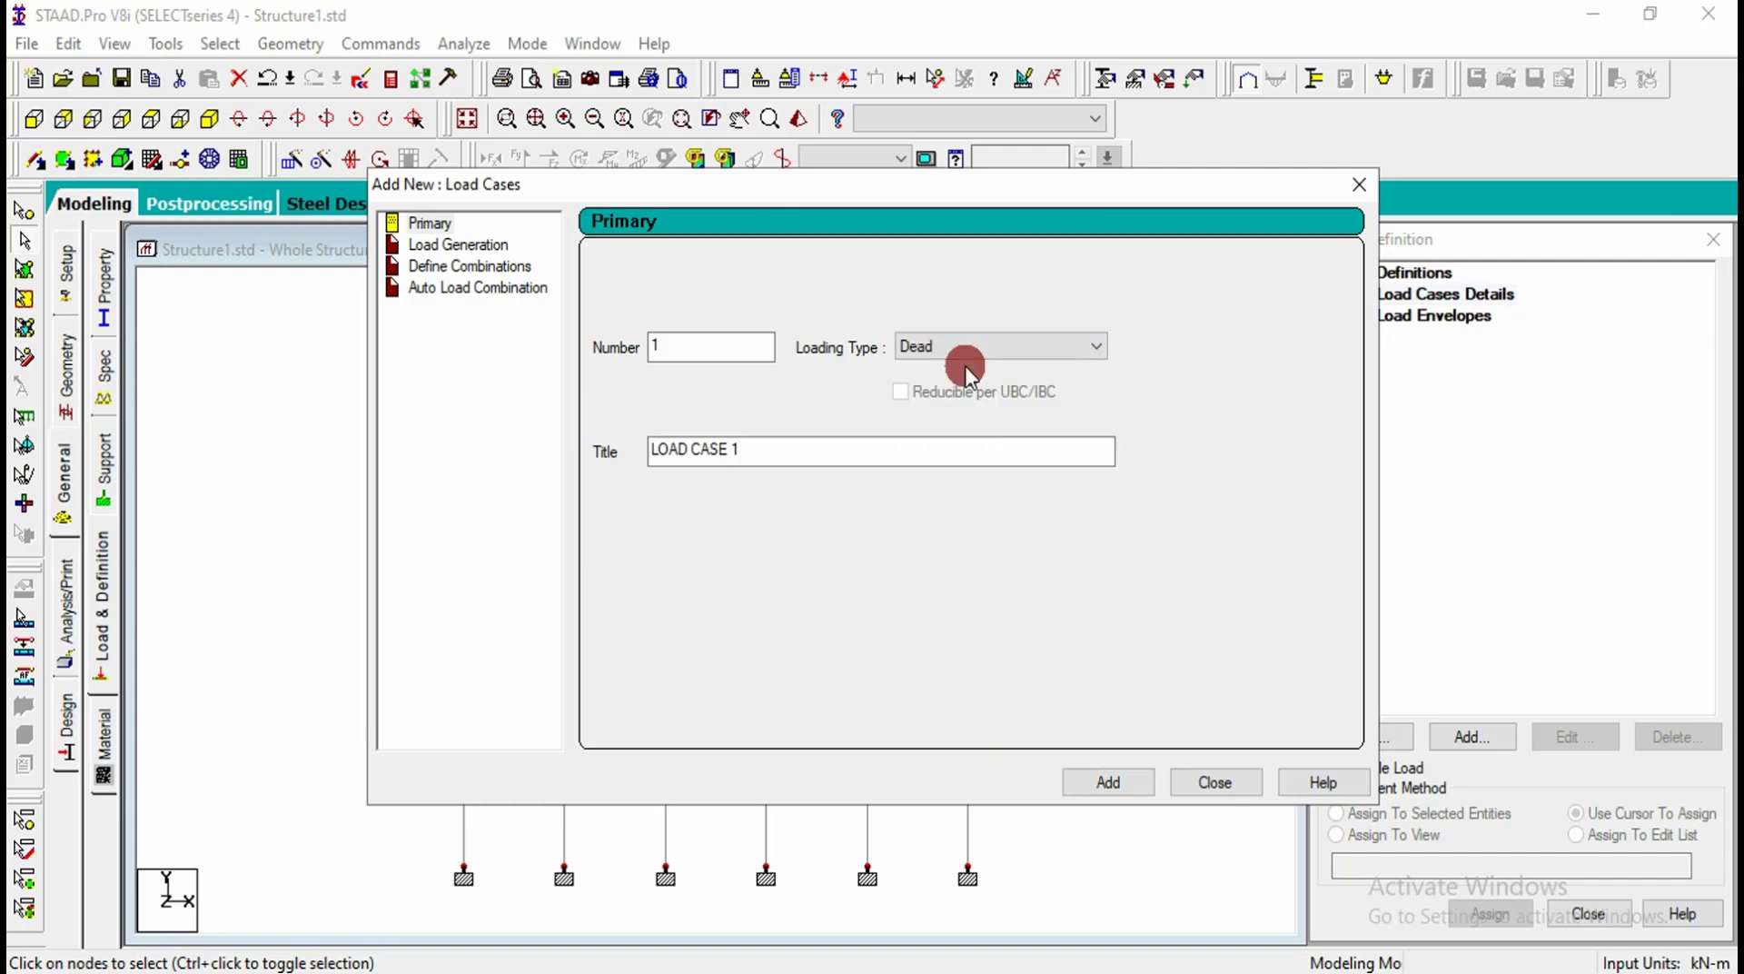
click(869, 452)
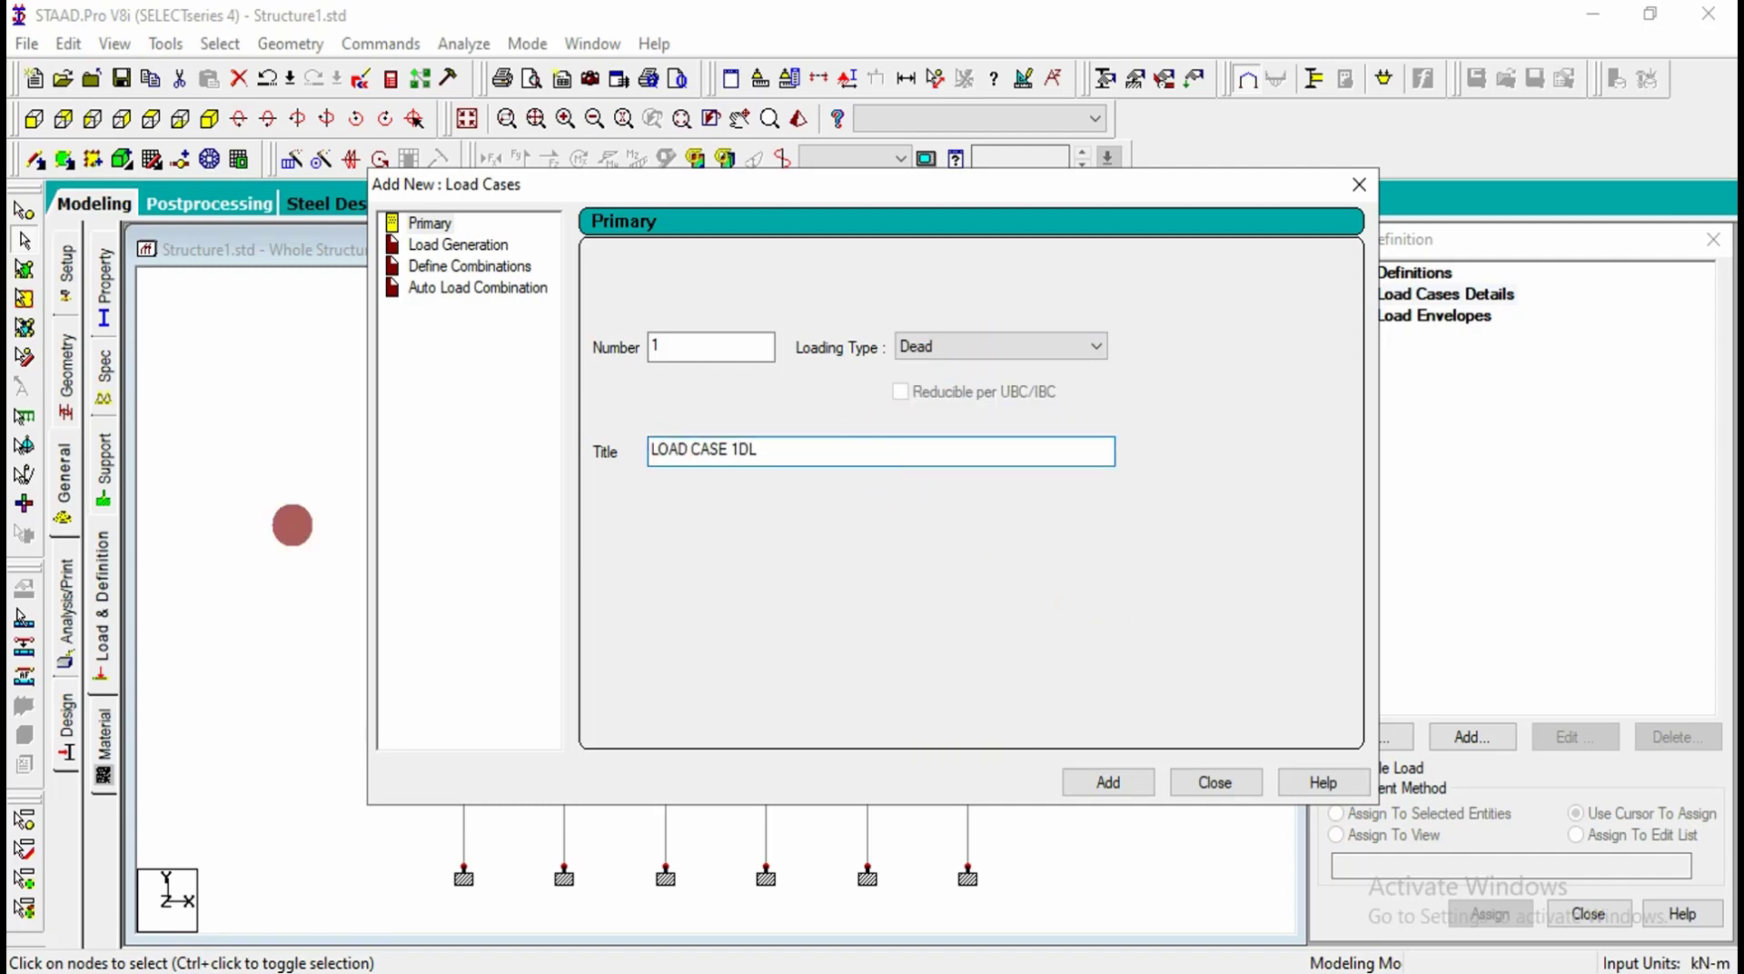
text(DL)
click(1108, 783)
Step: Add primary load case 2 with loading type Live and the title LL, and finish adding load cases
click(962, 347)
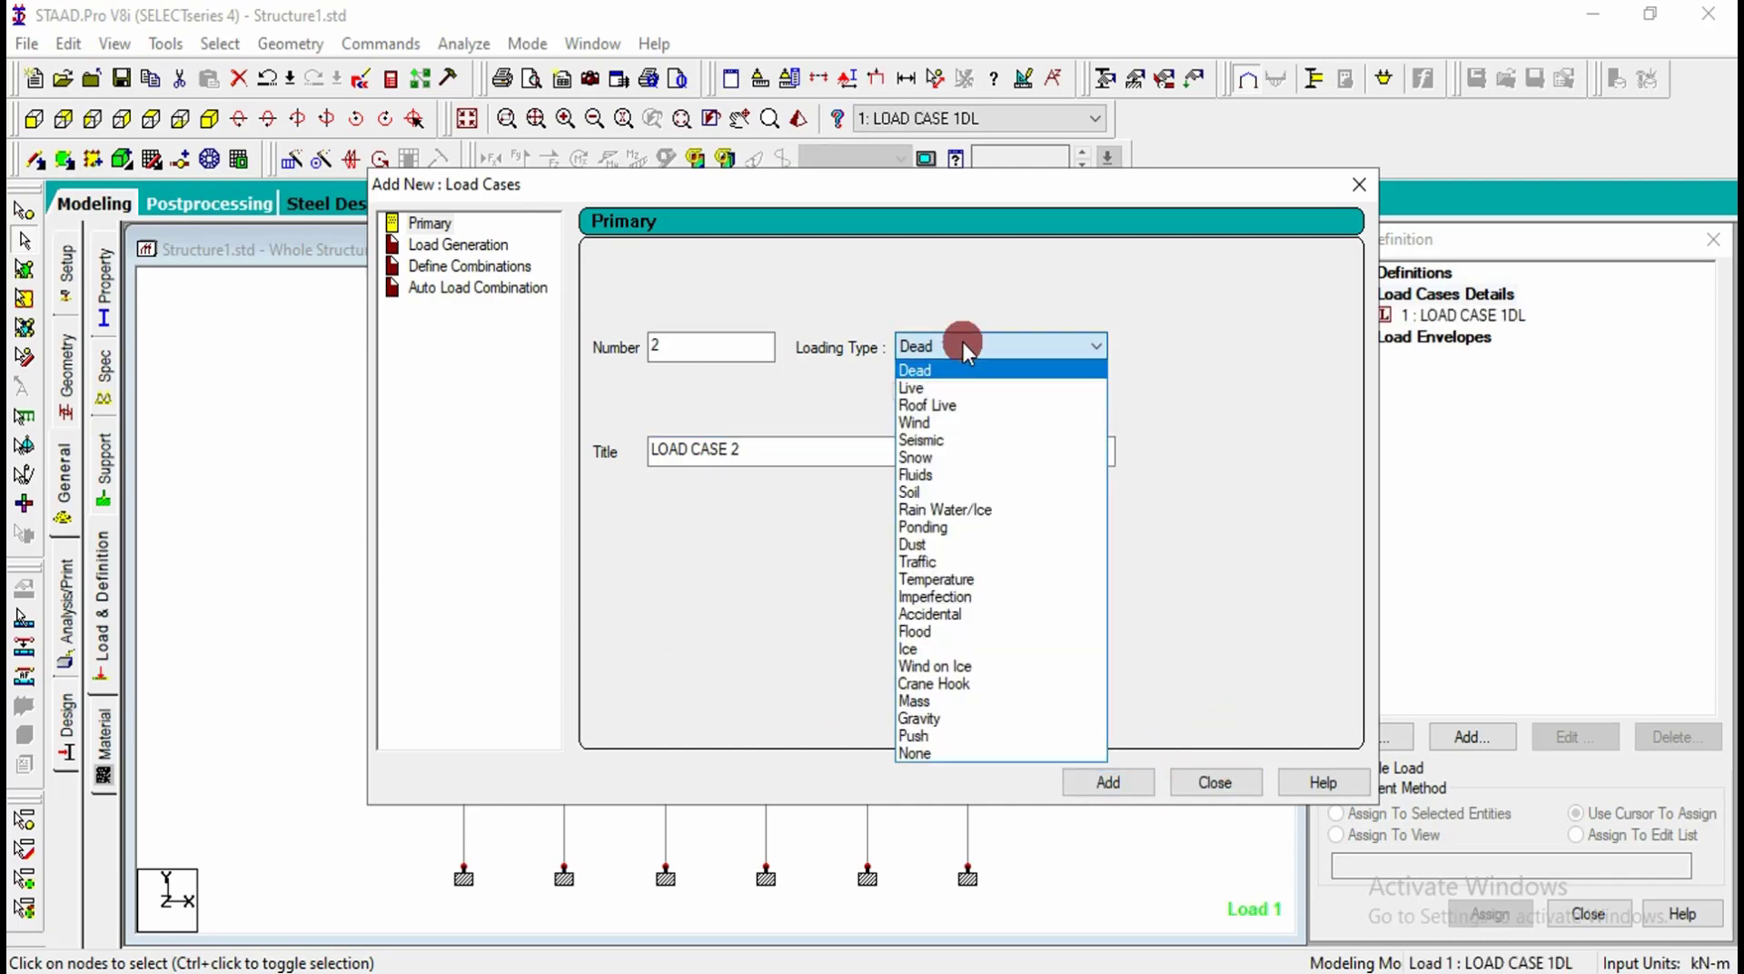
click(913, 388)
drag(810, 452, 406, 461)
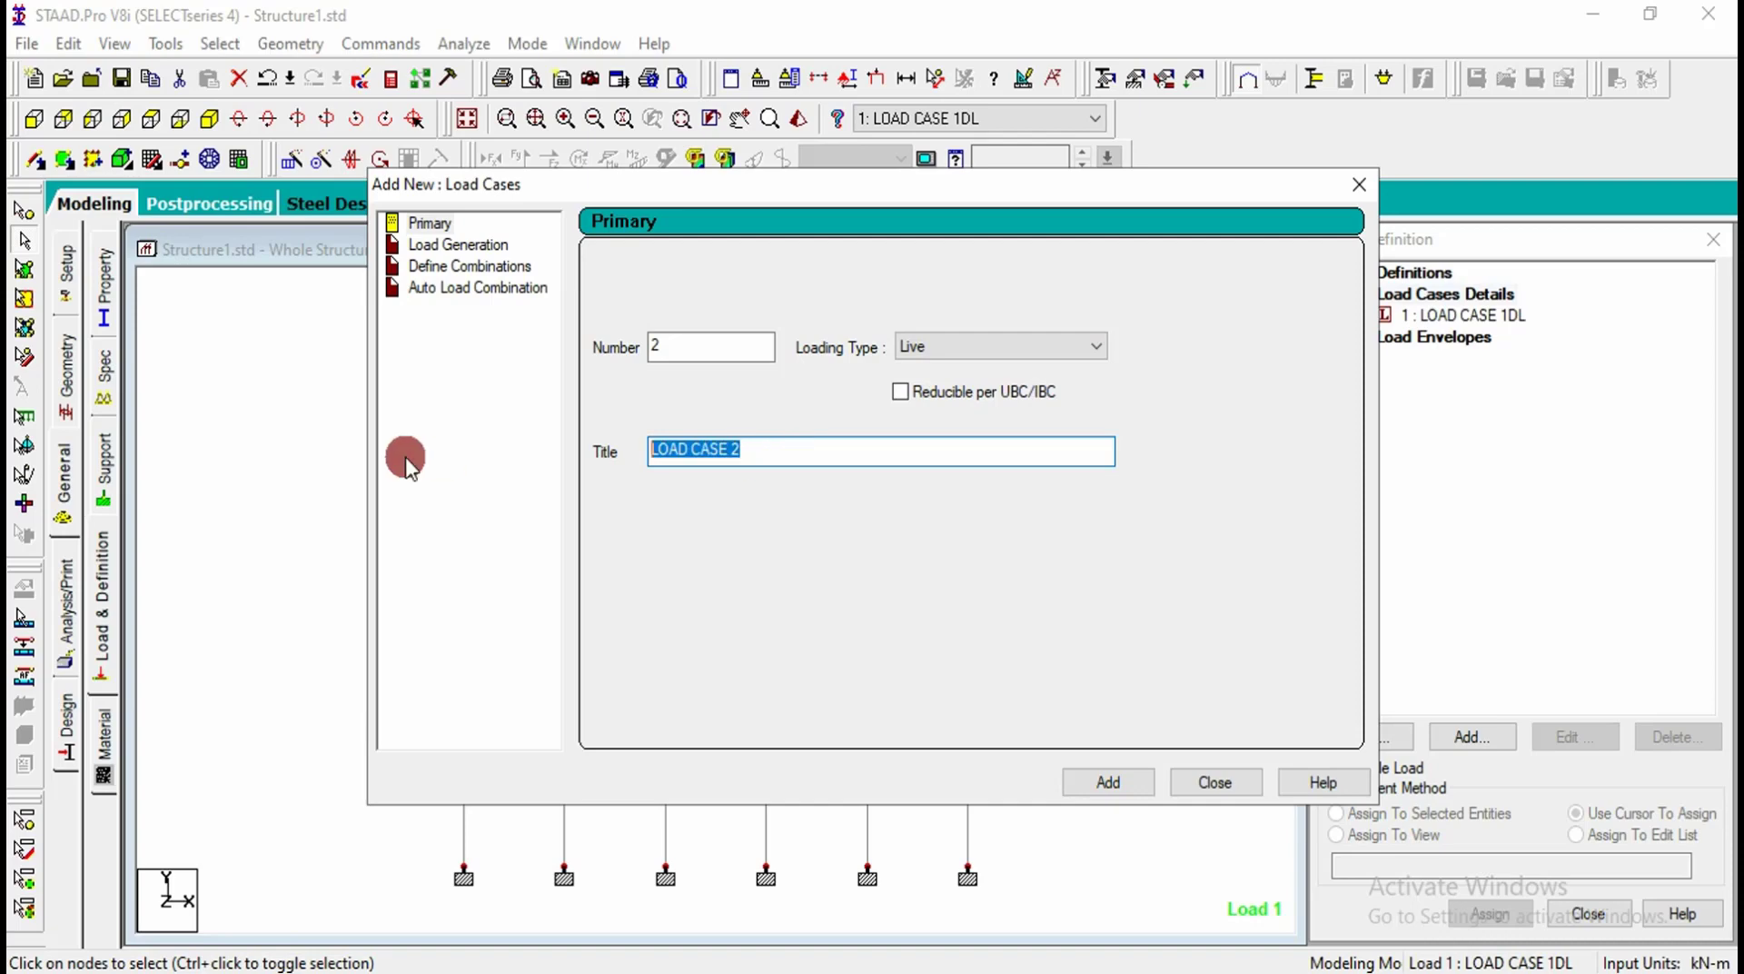
text(LL)
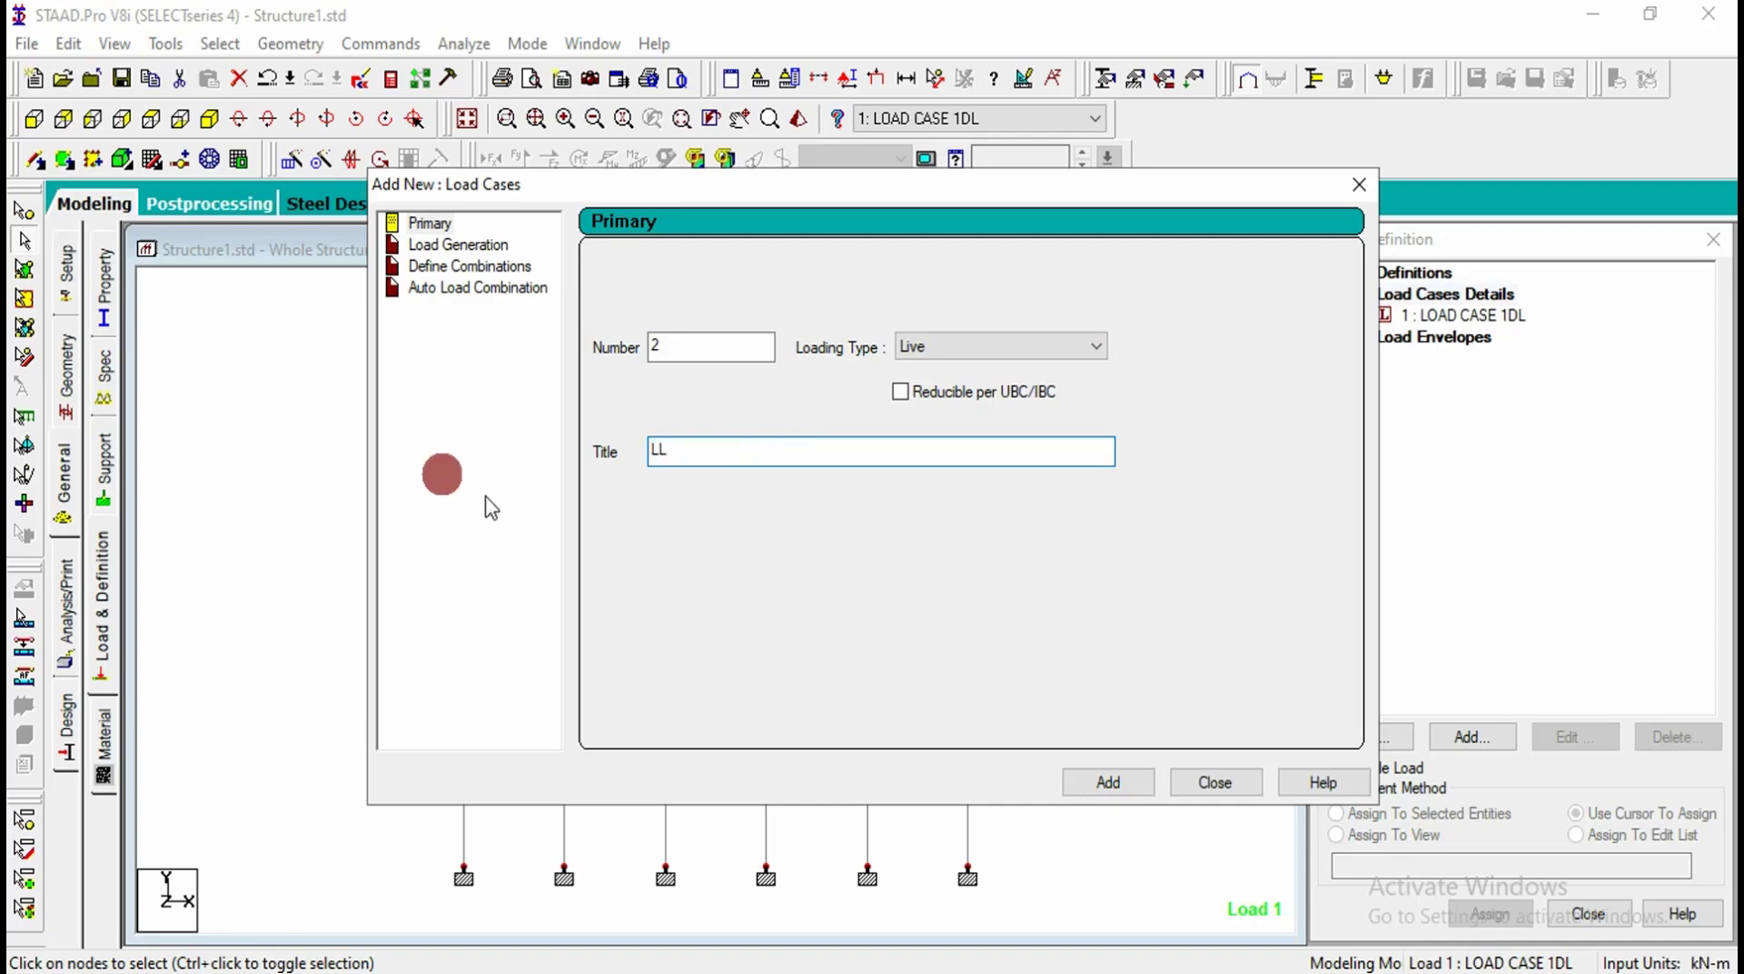
click(1091, 784)
click(1214, 782)
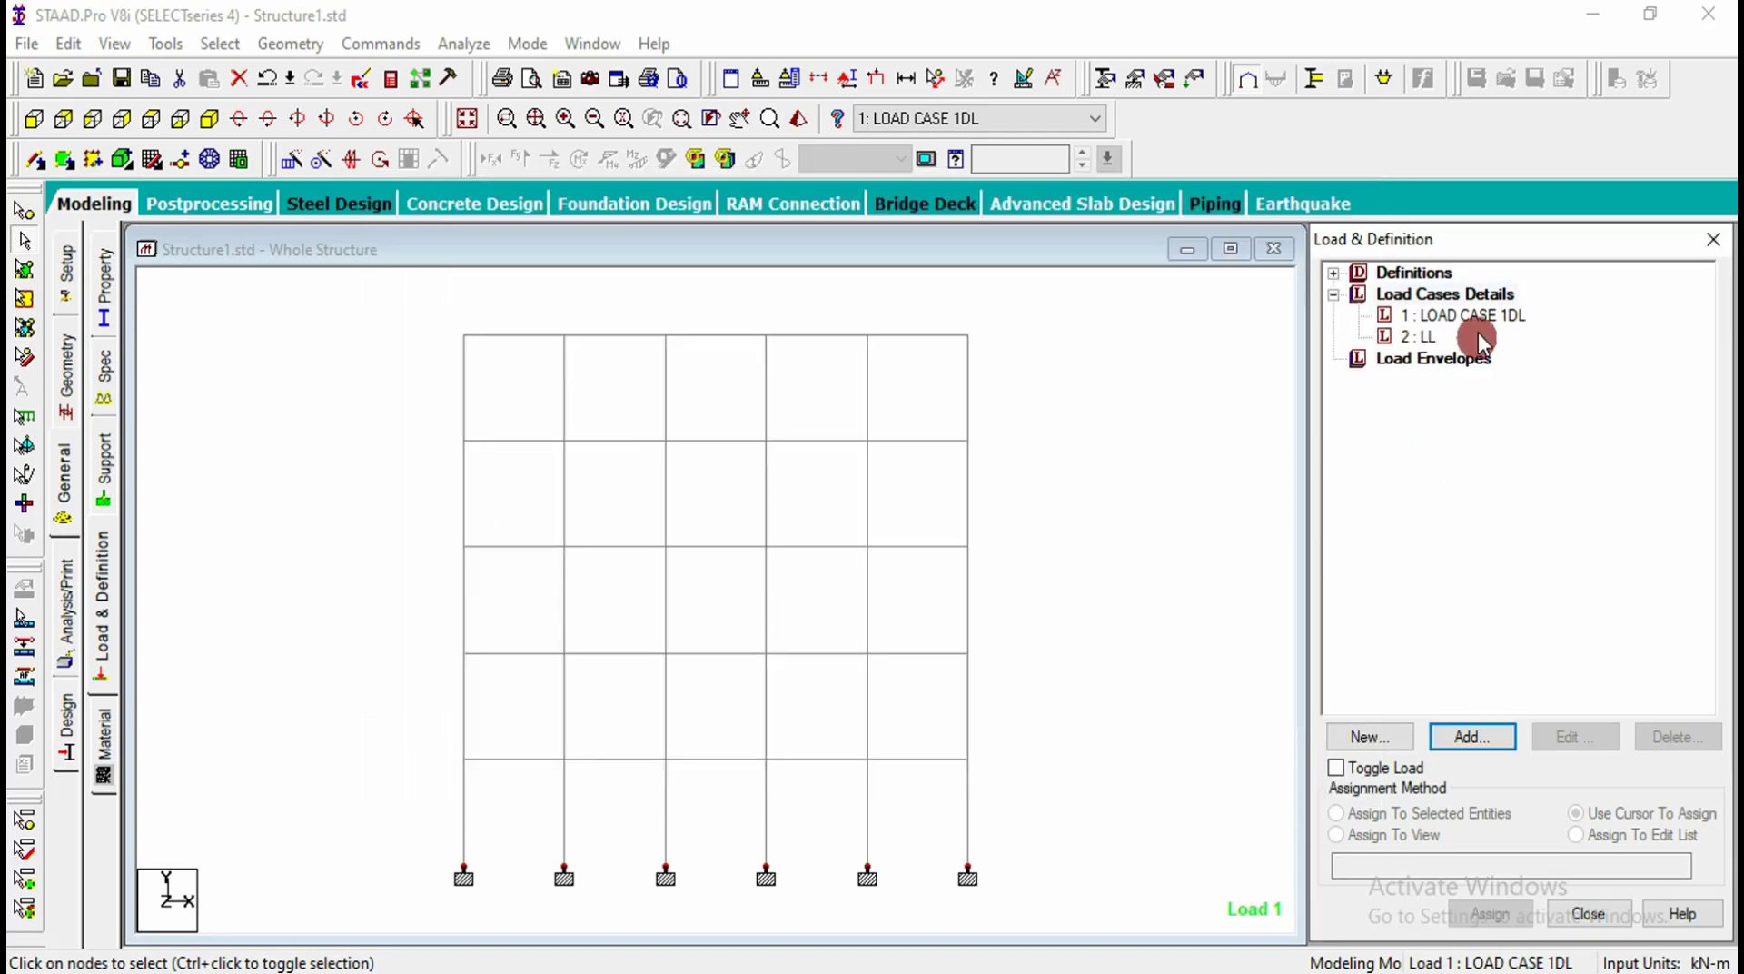
Step: Add a selfweight load in the Y direction with factor -1 to the dead load case
click(1479, 318)
click(1474, 734)
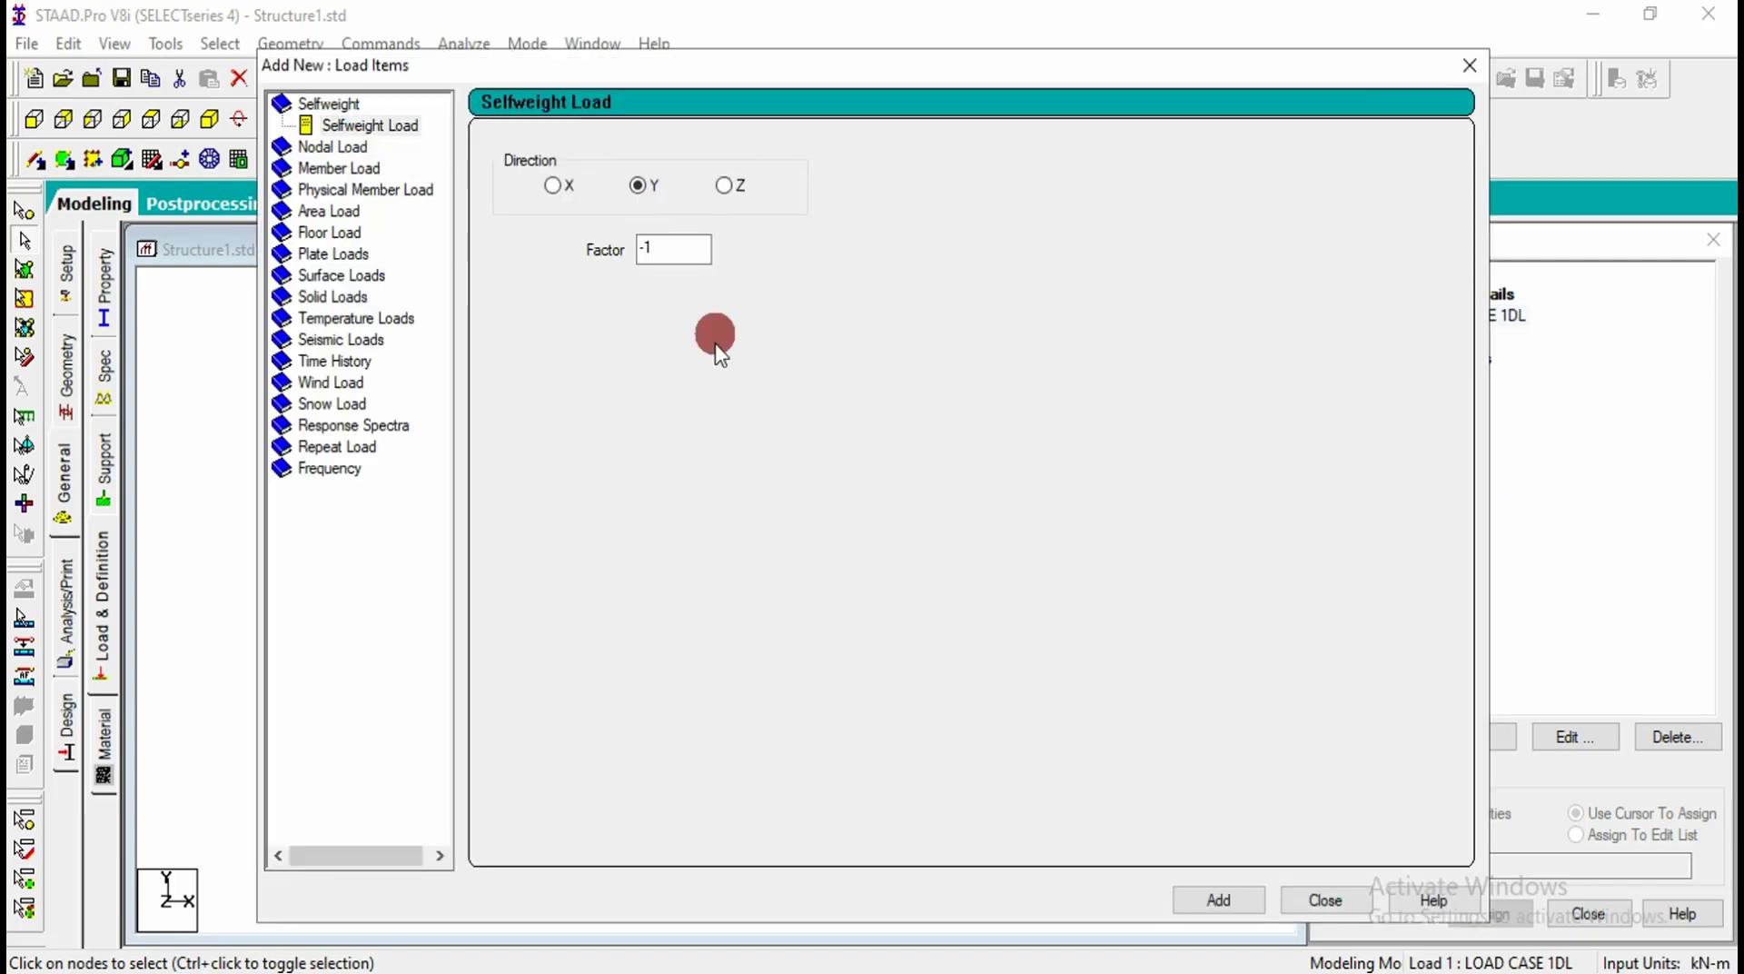
click(1191, 899)
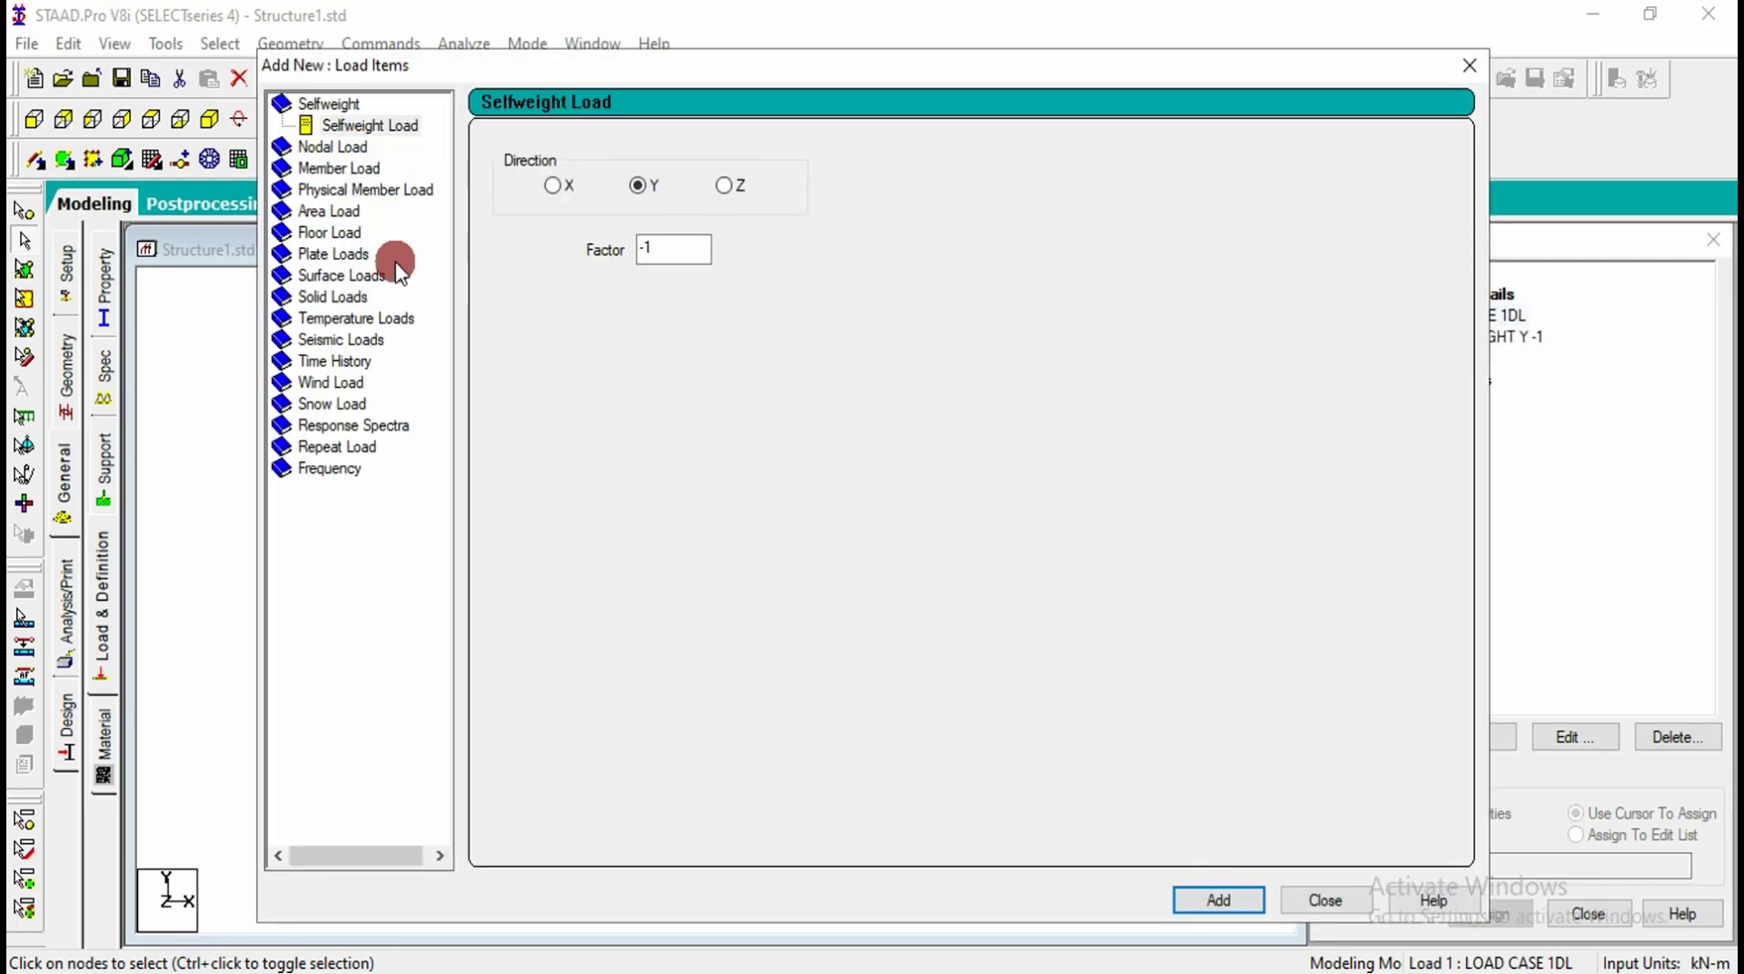
Step: Define a floor load for the dead case with pressure -3 kN/m2 in Global Y over a Y range of 3 to 15 m
click(350, 234)
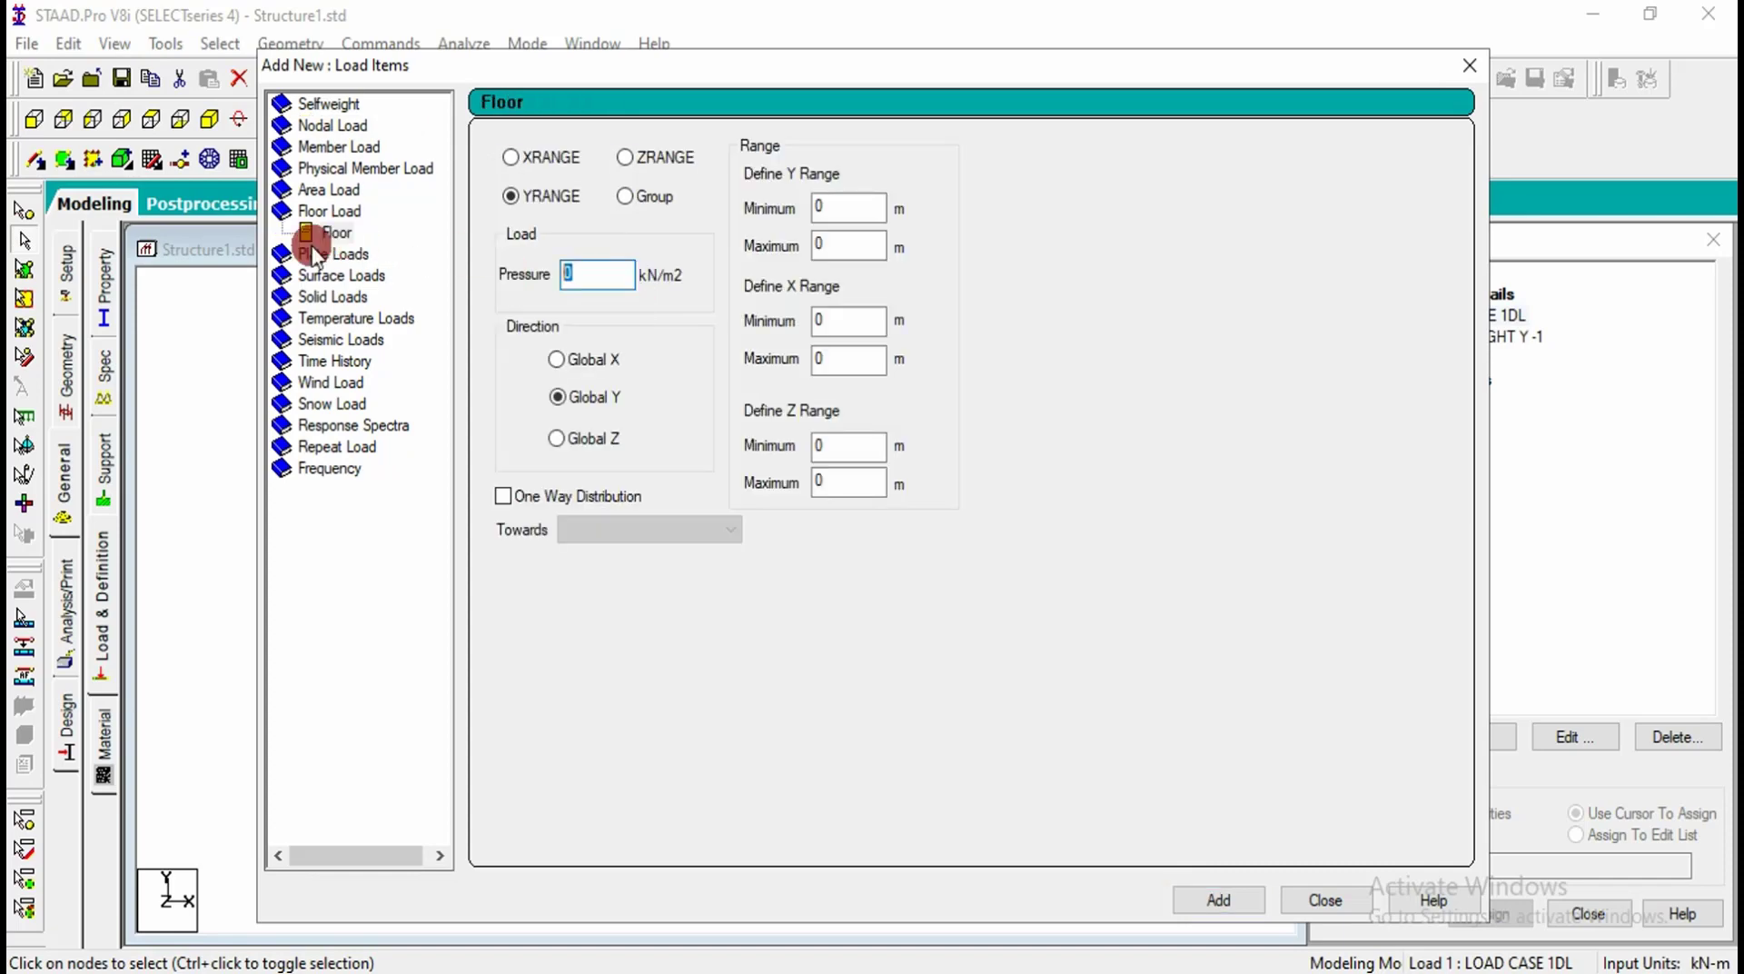
click(825, 209)
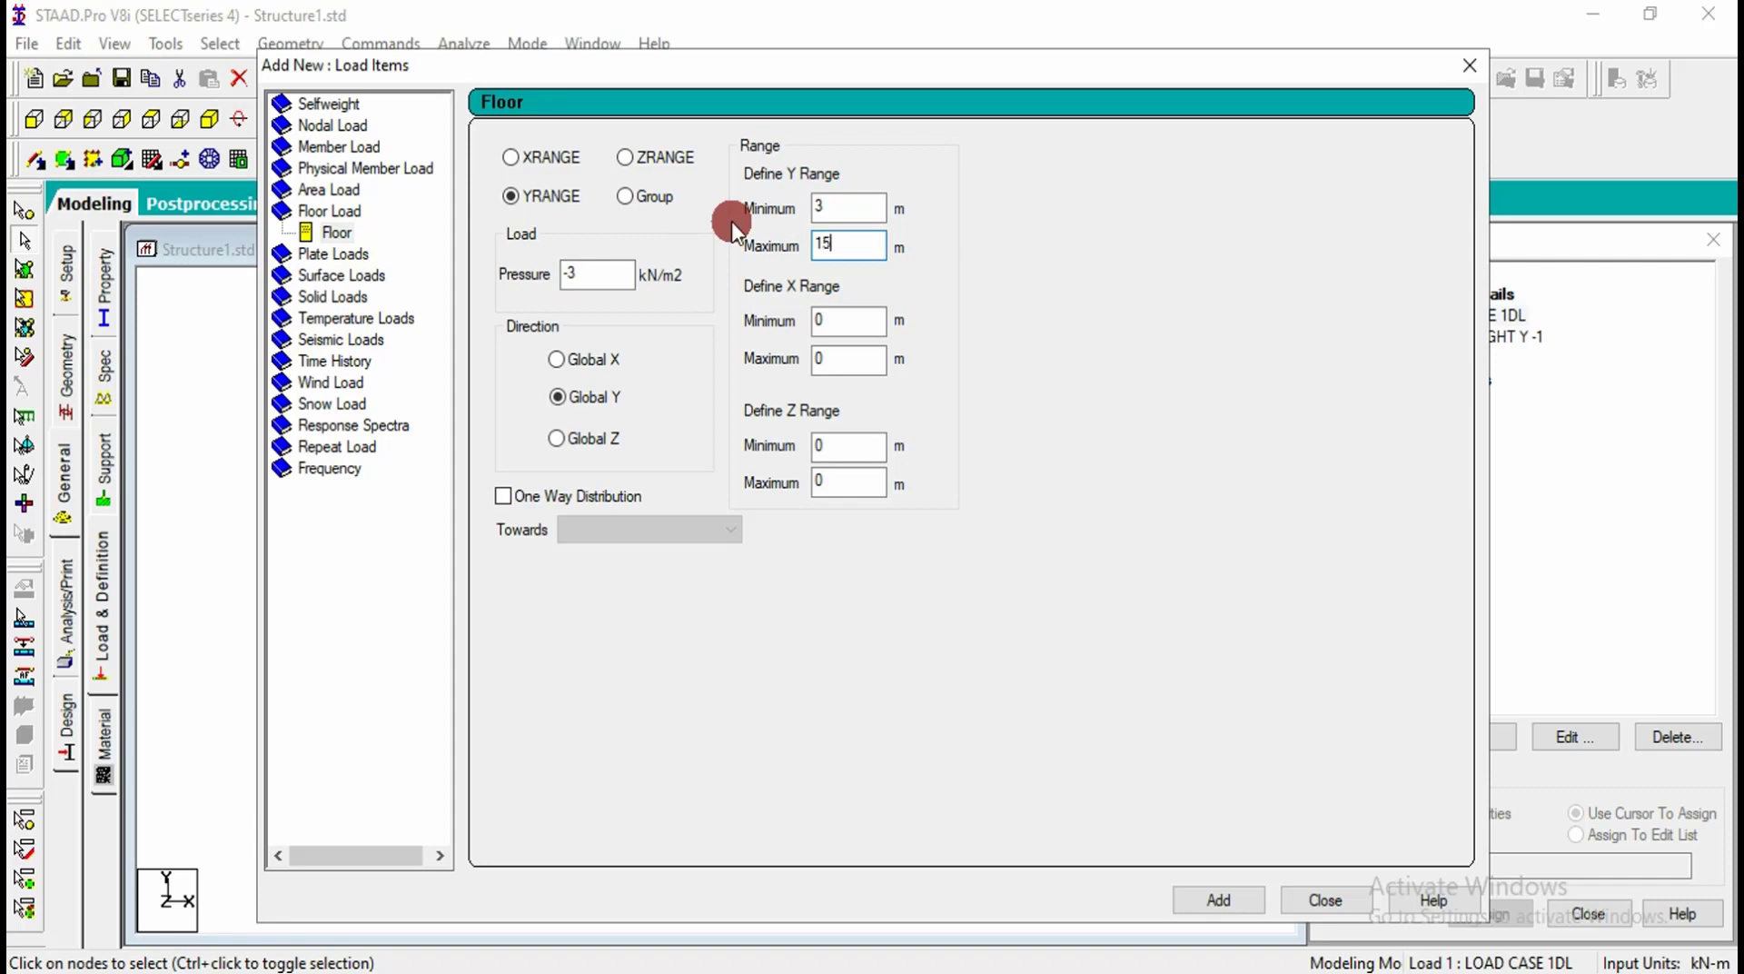
Step: Measure the heights from the leftmost column base to the first floor and to the top of the frame
drag(747, 71, 1099, 83)
drag(941, 81, 1162, 186)
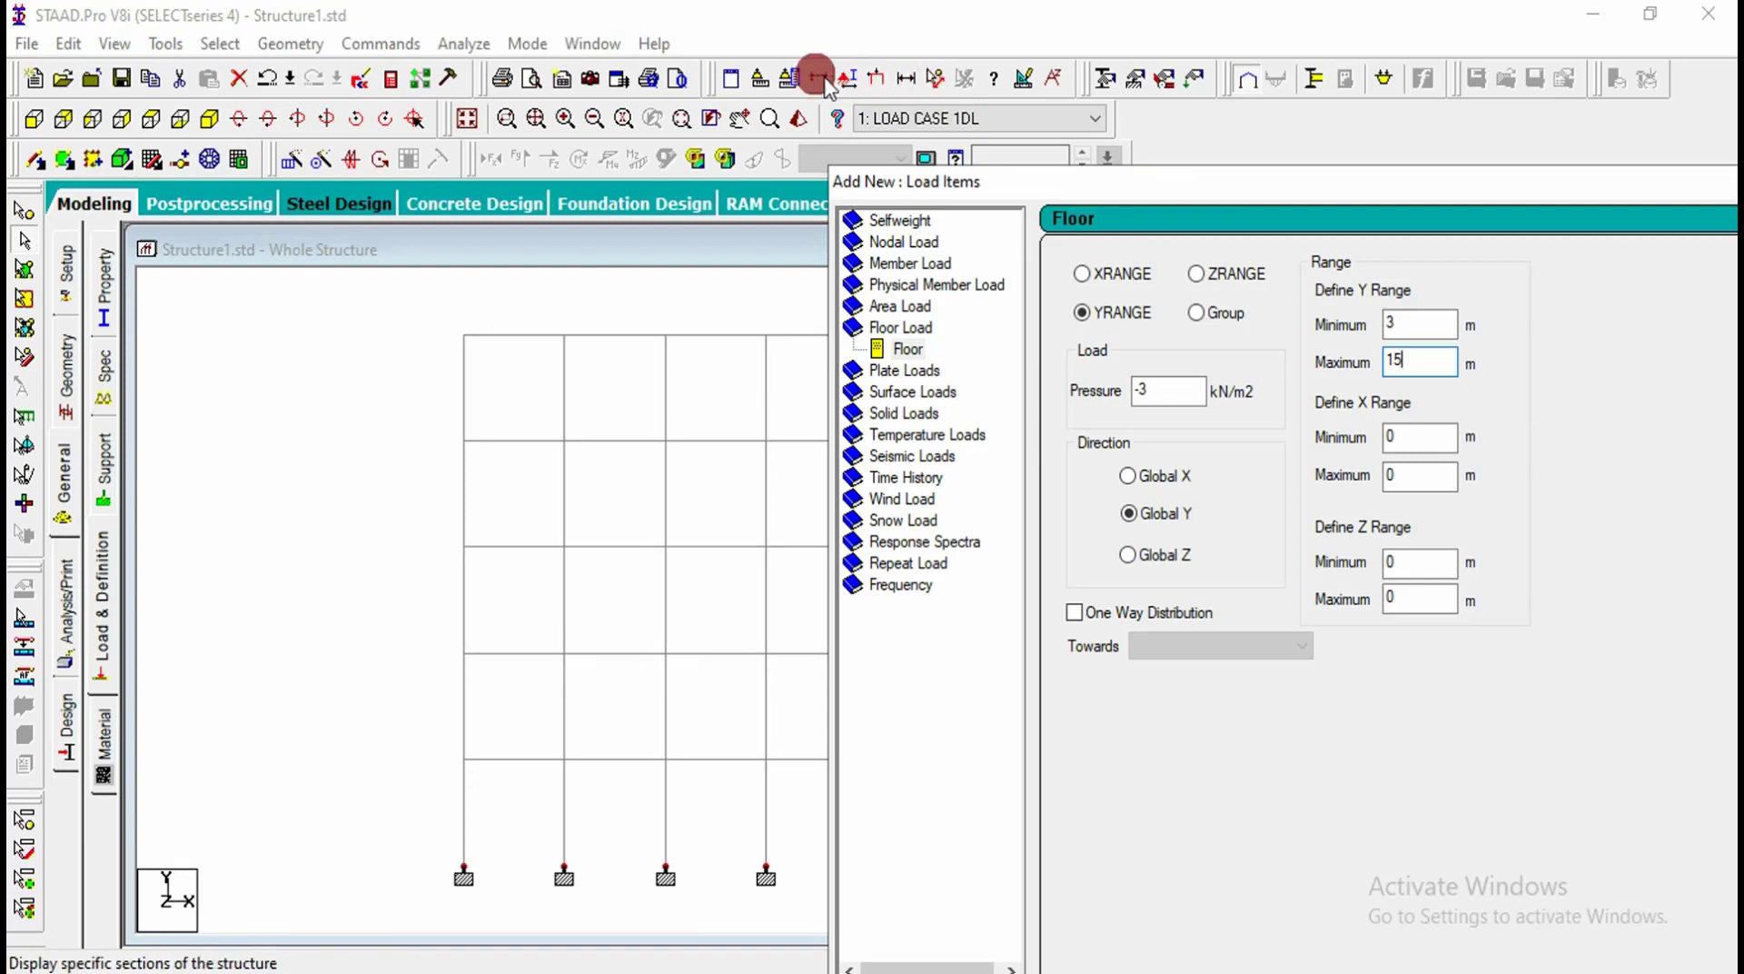
click(907, 80)
click(934, 82)
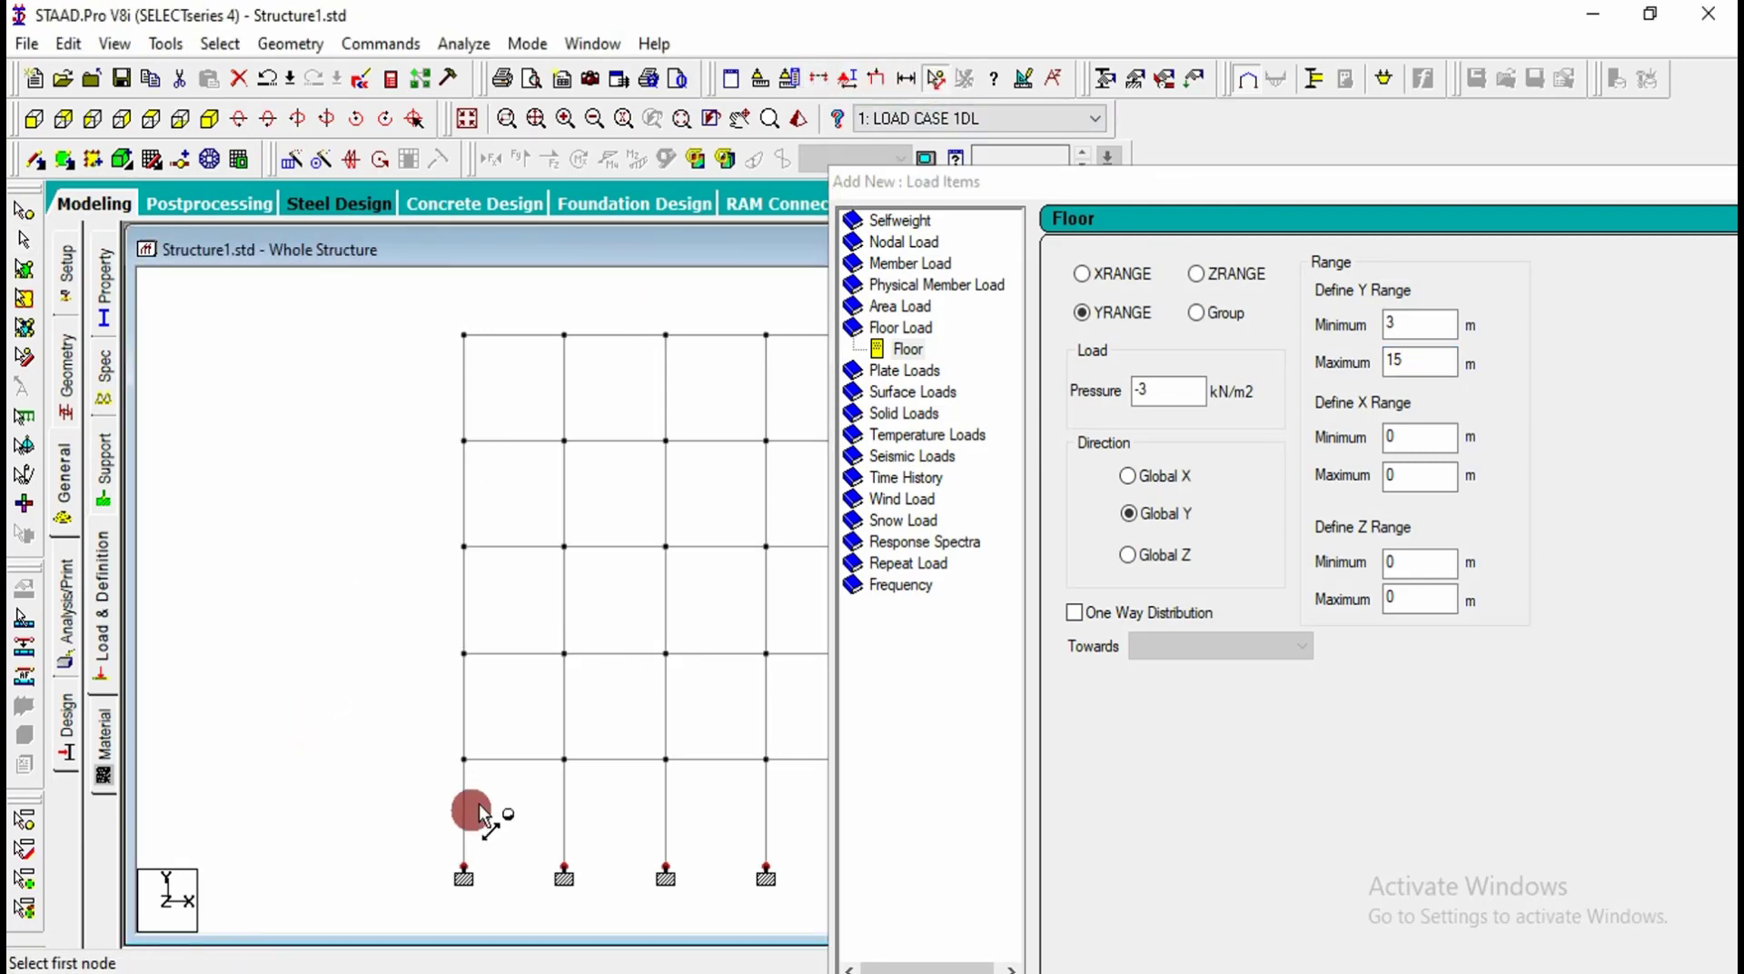
click(462, 761)
click(464, 871)
click(462, 331)
click(1313, 186)
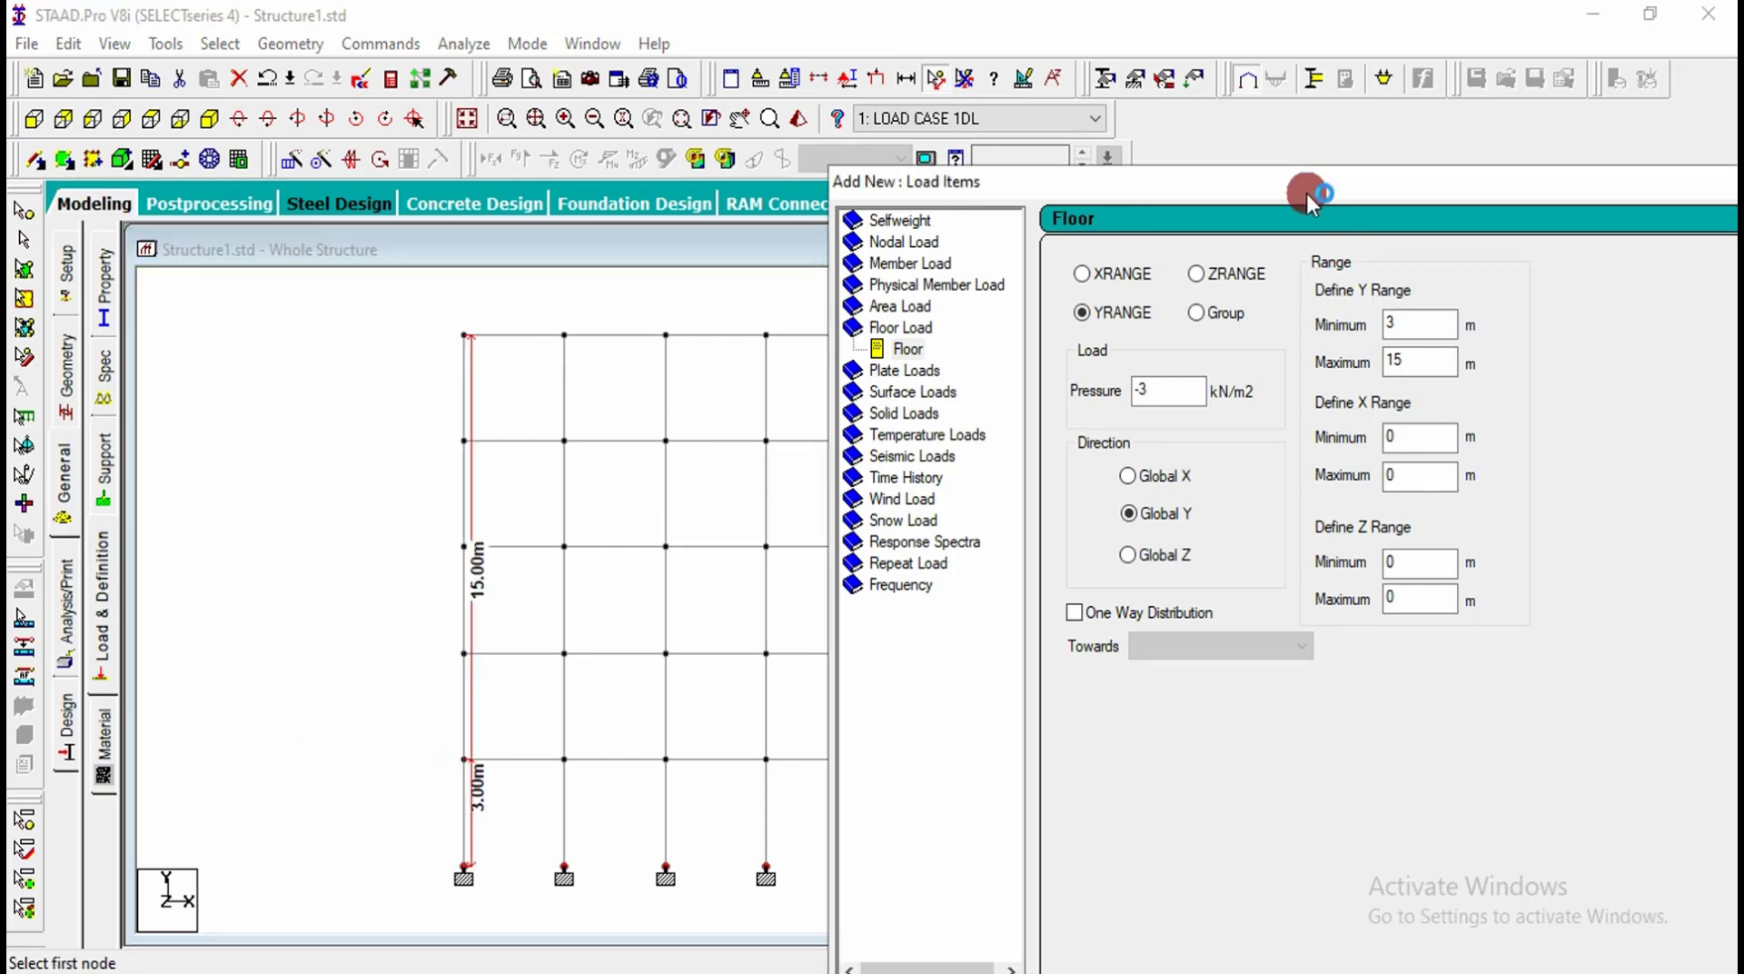
Step: Add the defined floor load to the dead load case and finish adding load items
drag(1064, 186, 466, 110)
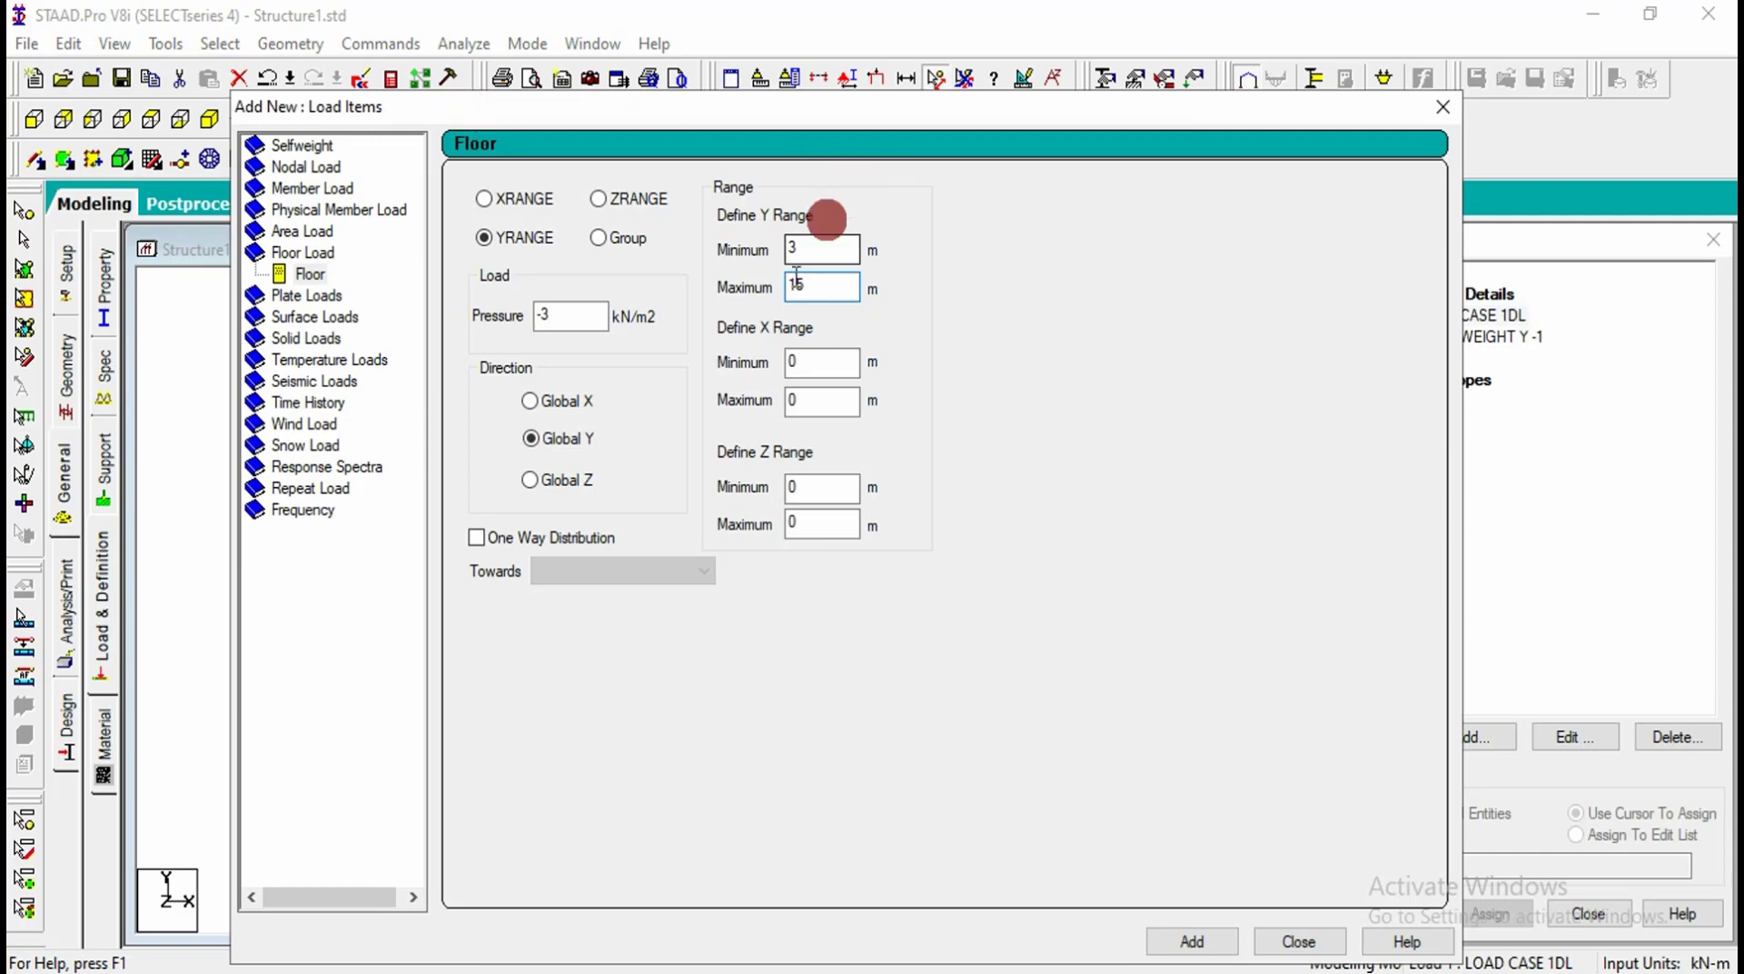
drag(1156, 123, 887, 134)
click(918, 951)
click(1032, 951)
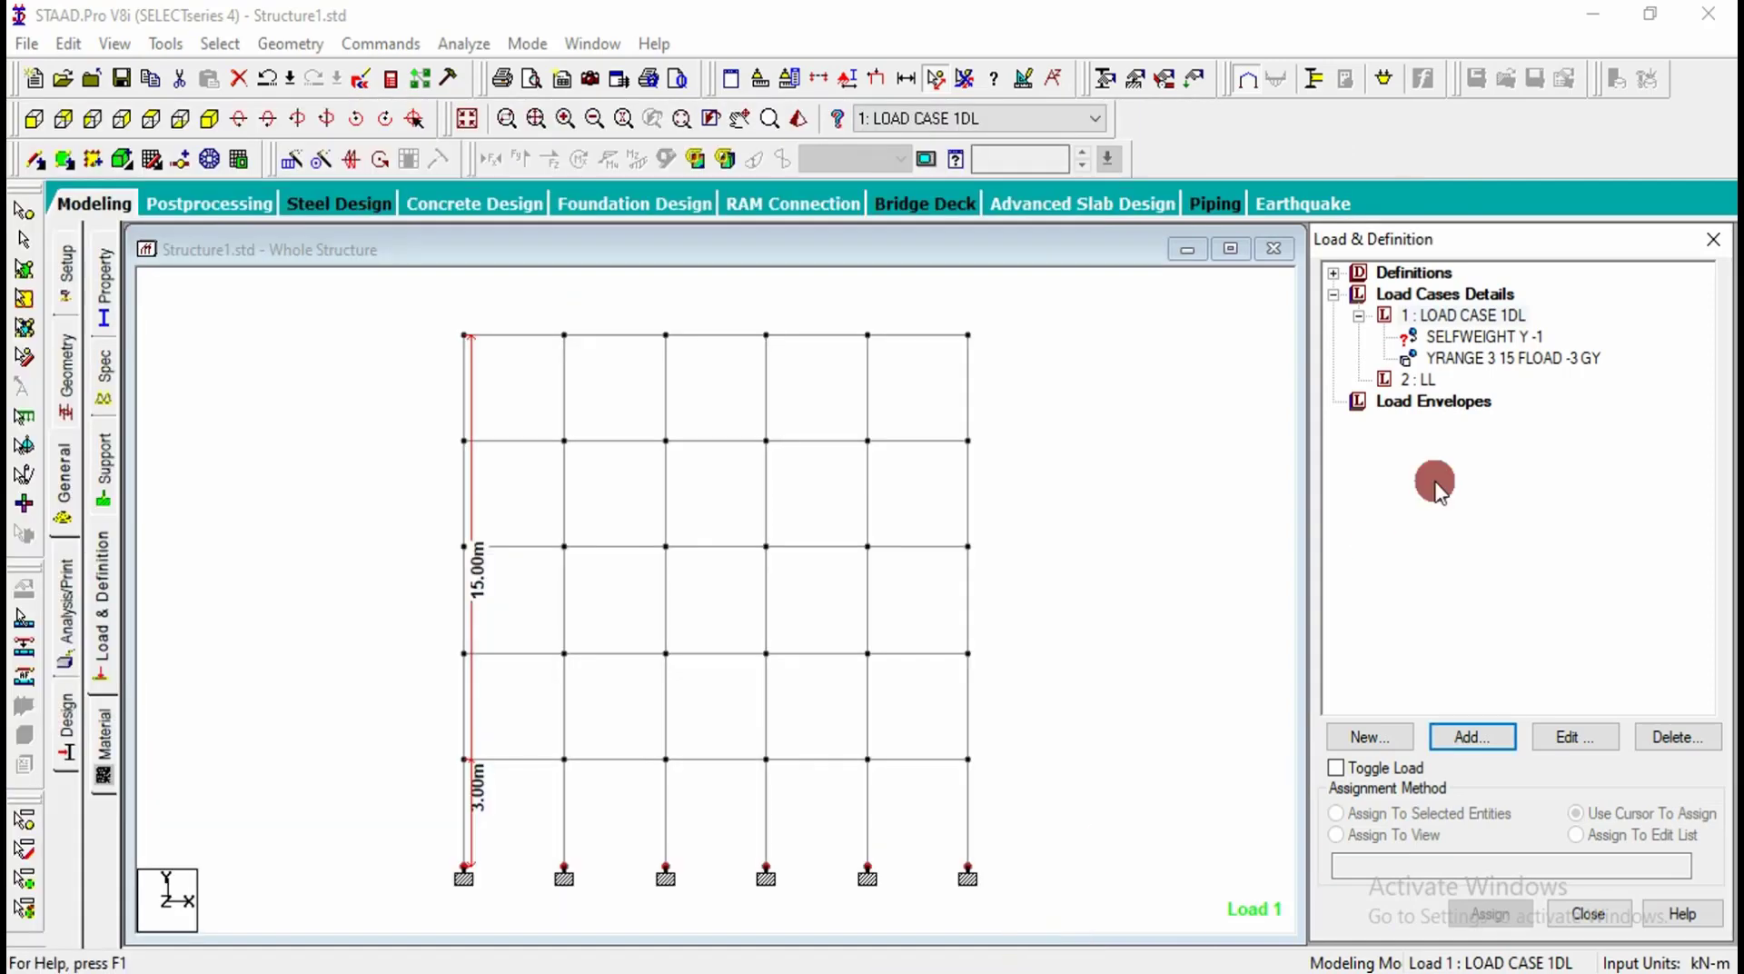
Step: Assign the selfweight load to the whole view and display the floor load on the frame
click(1459, 320)
click(1457, 345)
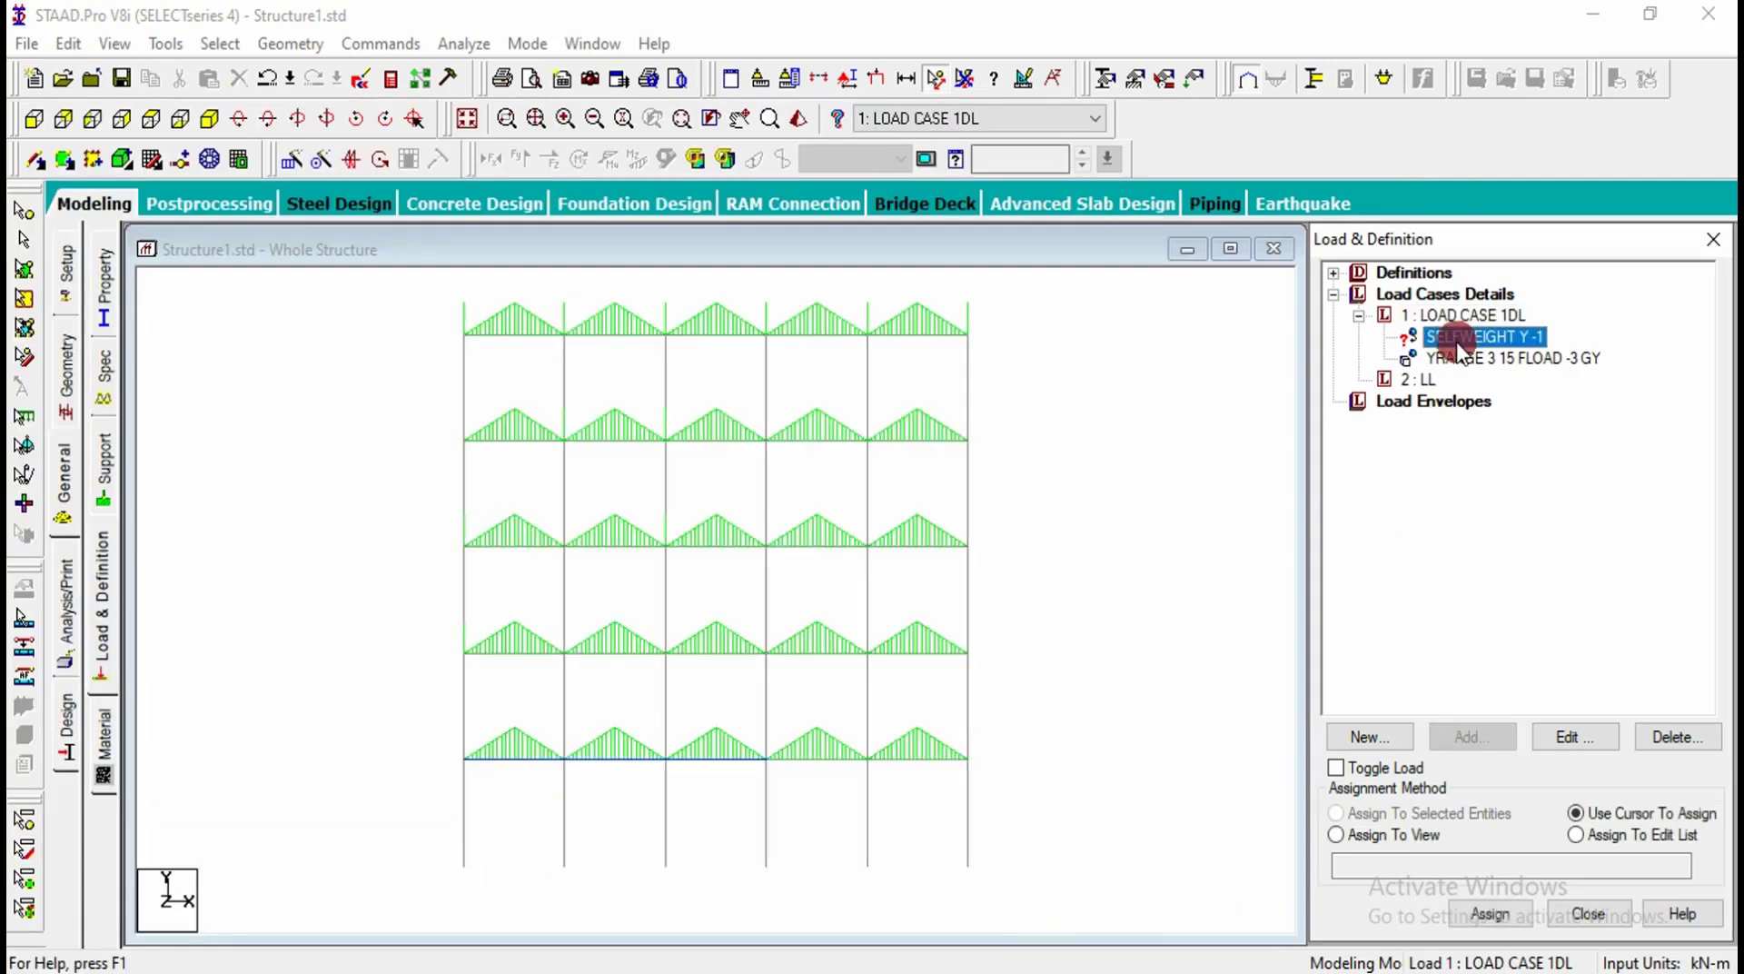
click(1418, 832)
click(1487, 916)
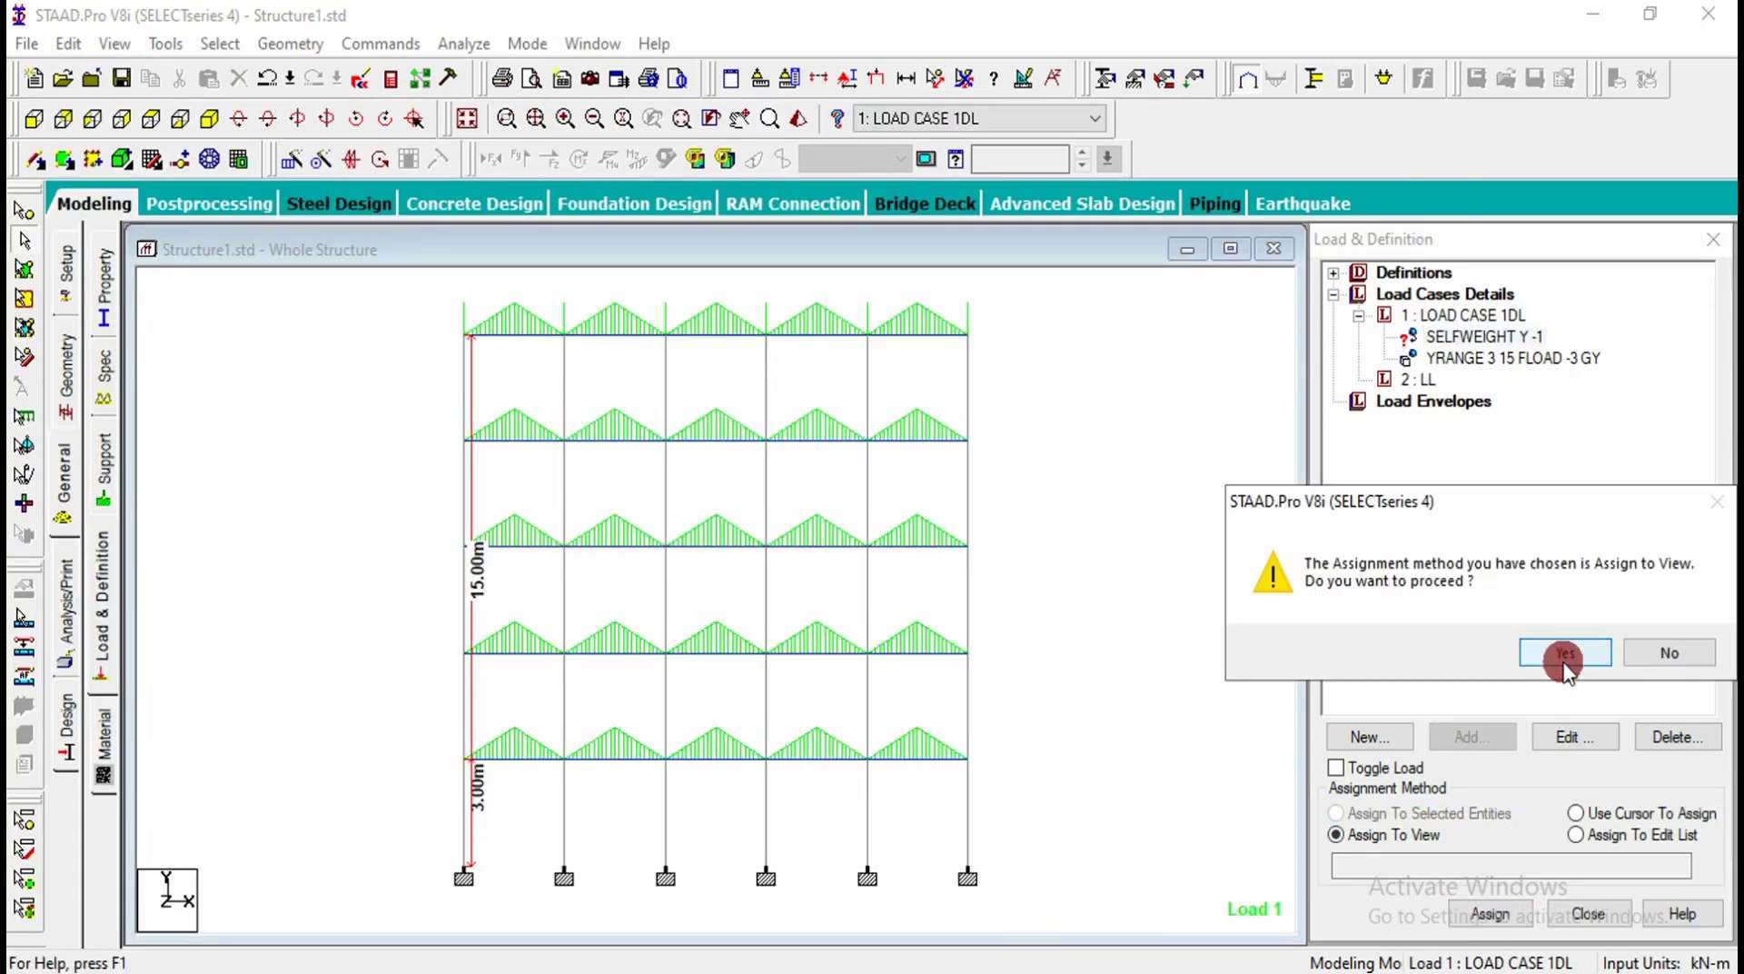
click(1565, 662)
click(1490, 362)
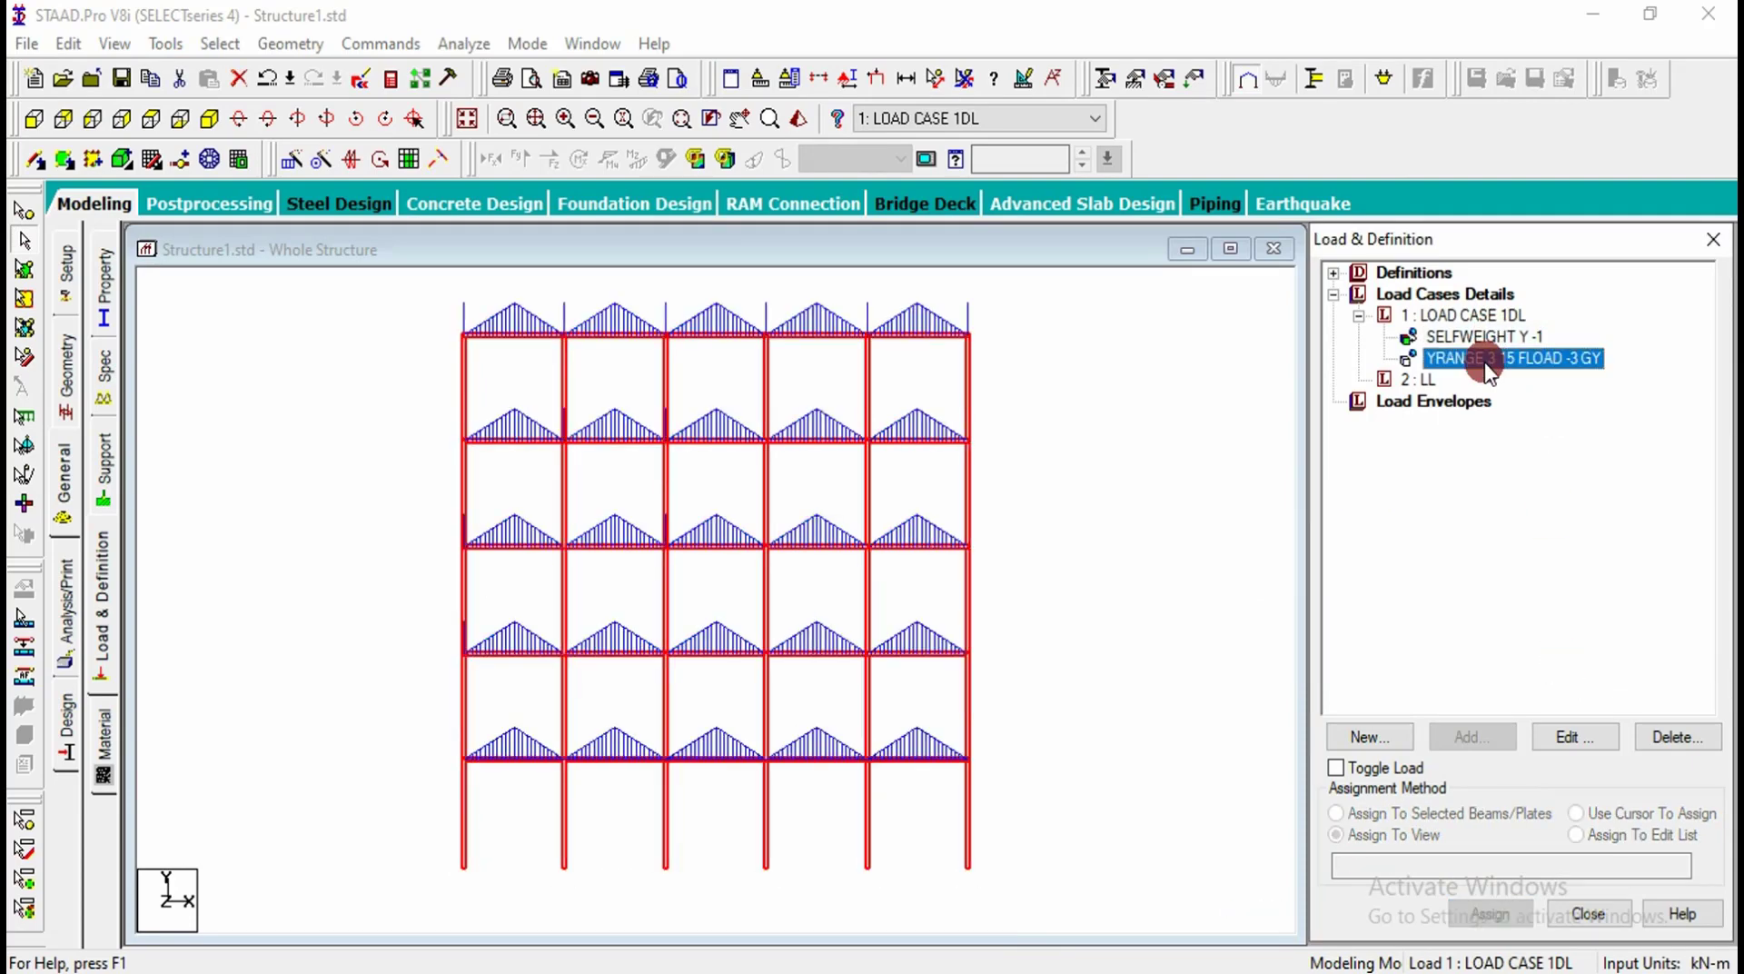
click(1148, 651)
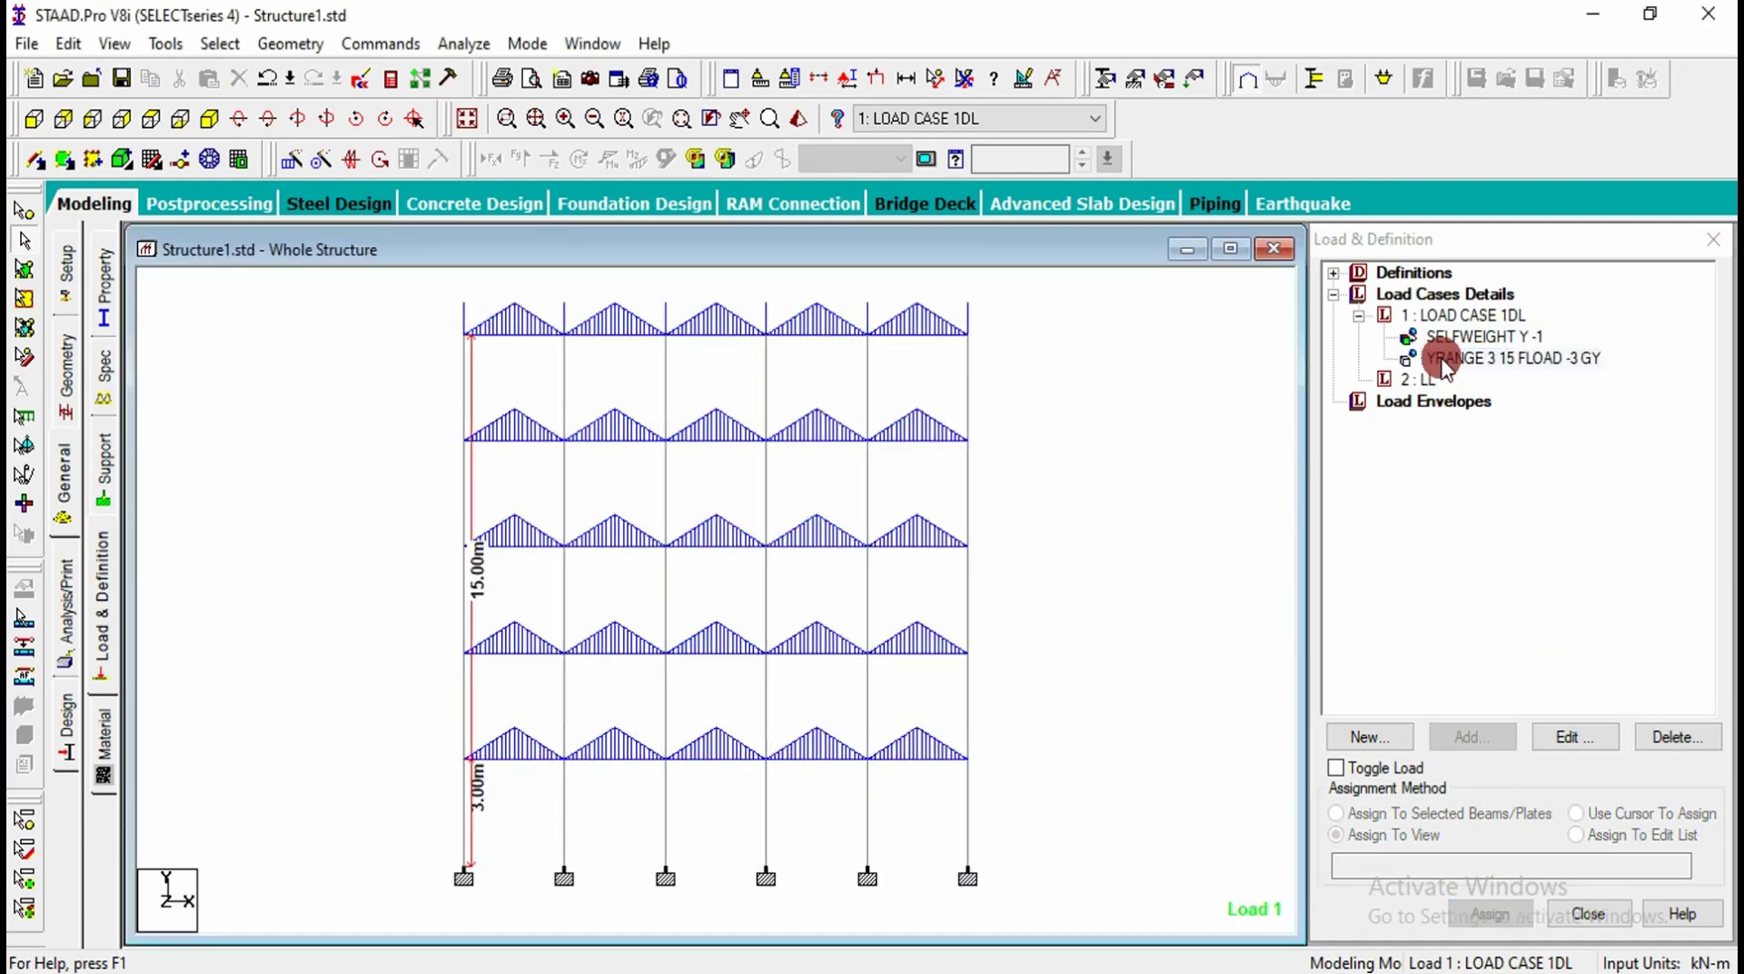
Step: Add a floor load of -2 kN/m2 in Global Y over a Y range of 3 to 15 m to the LL case
click(1407, 381)
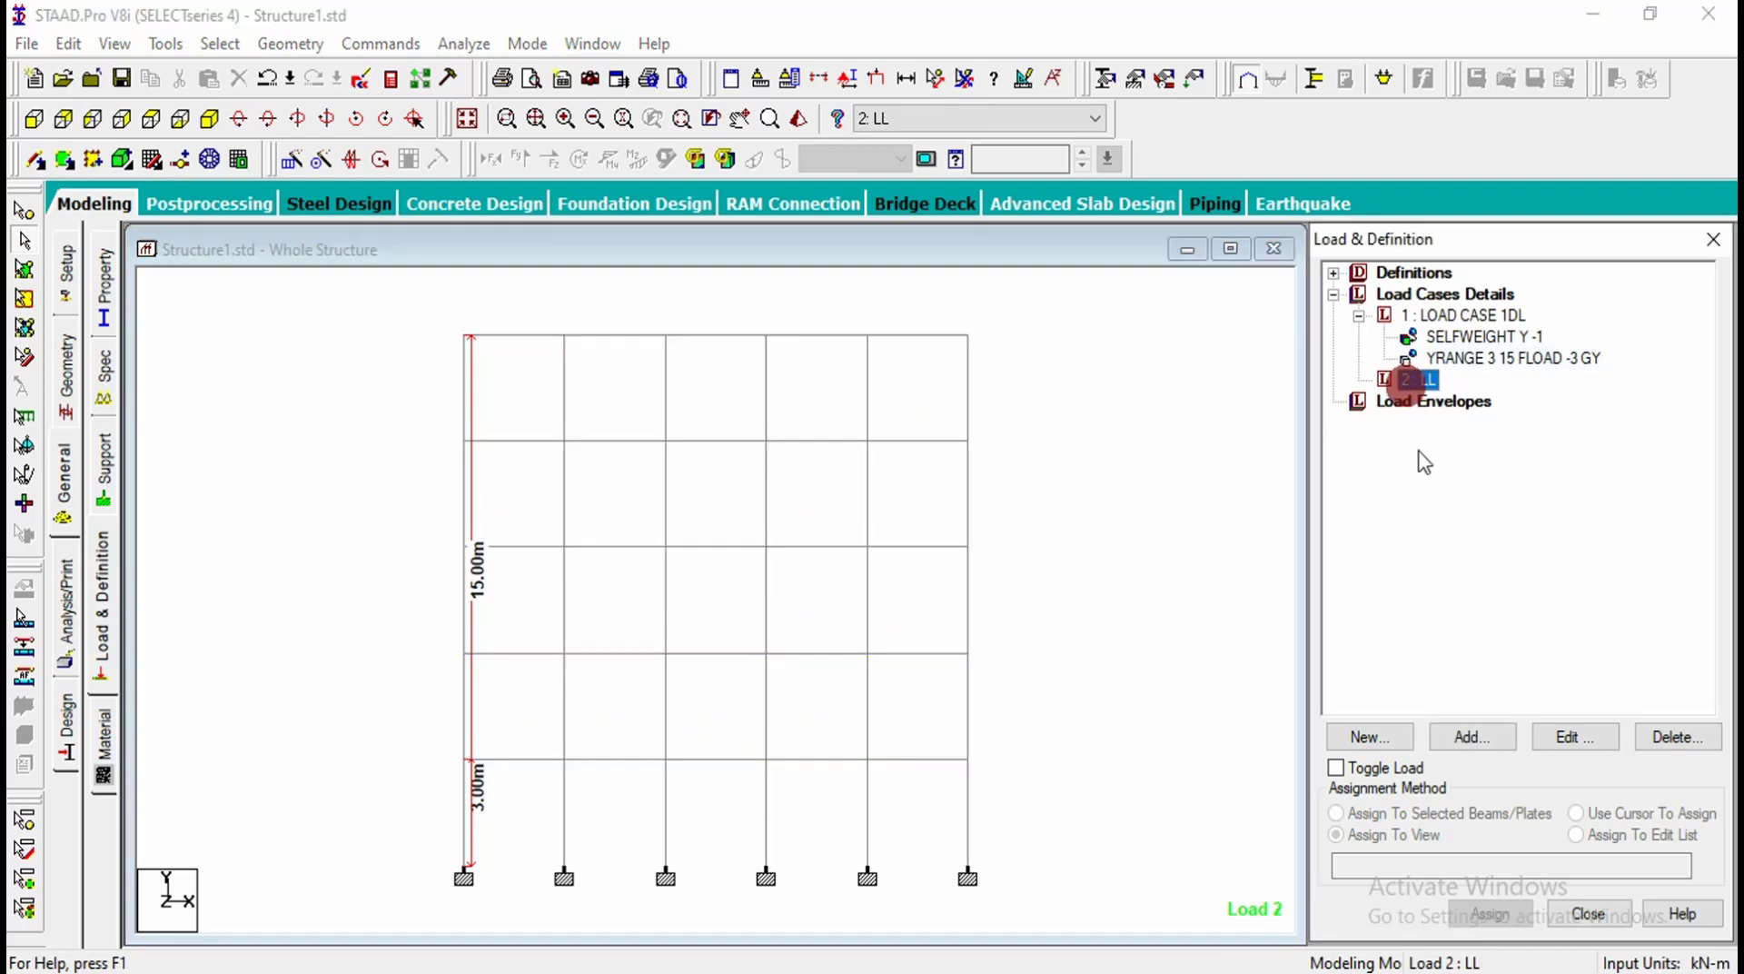
click(1469, 736)
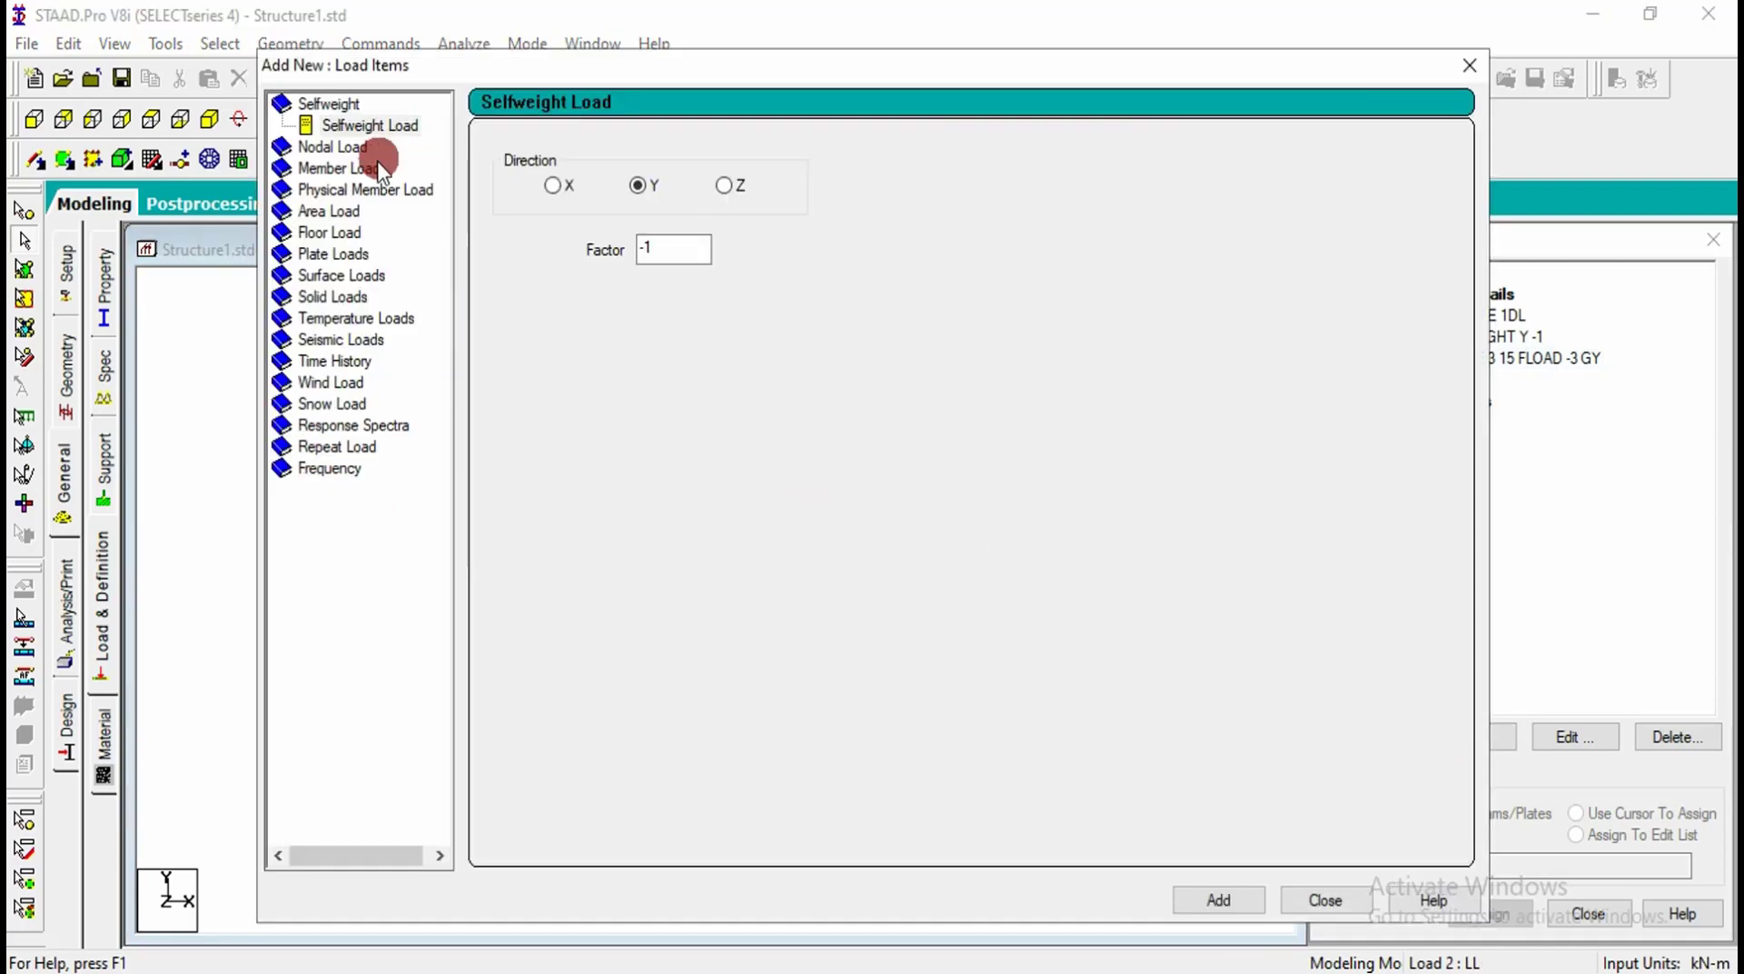
click(328, 230)
double_click(584, 273)
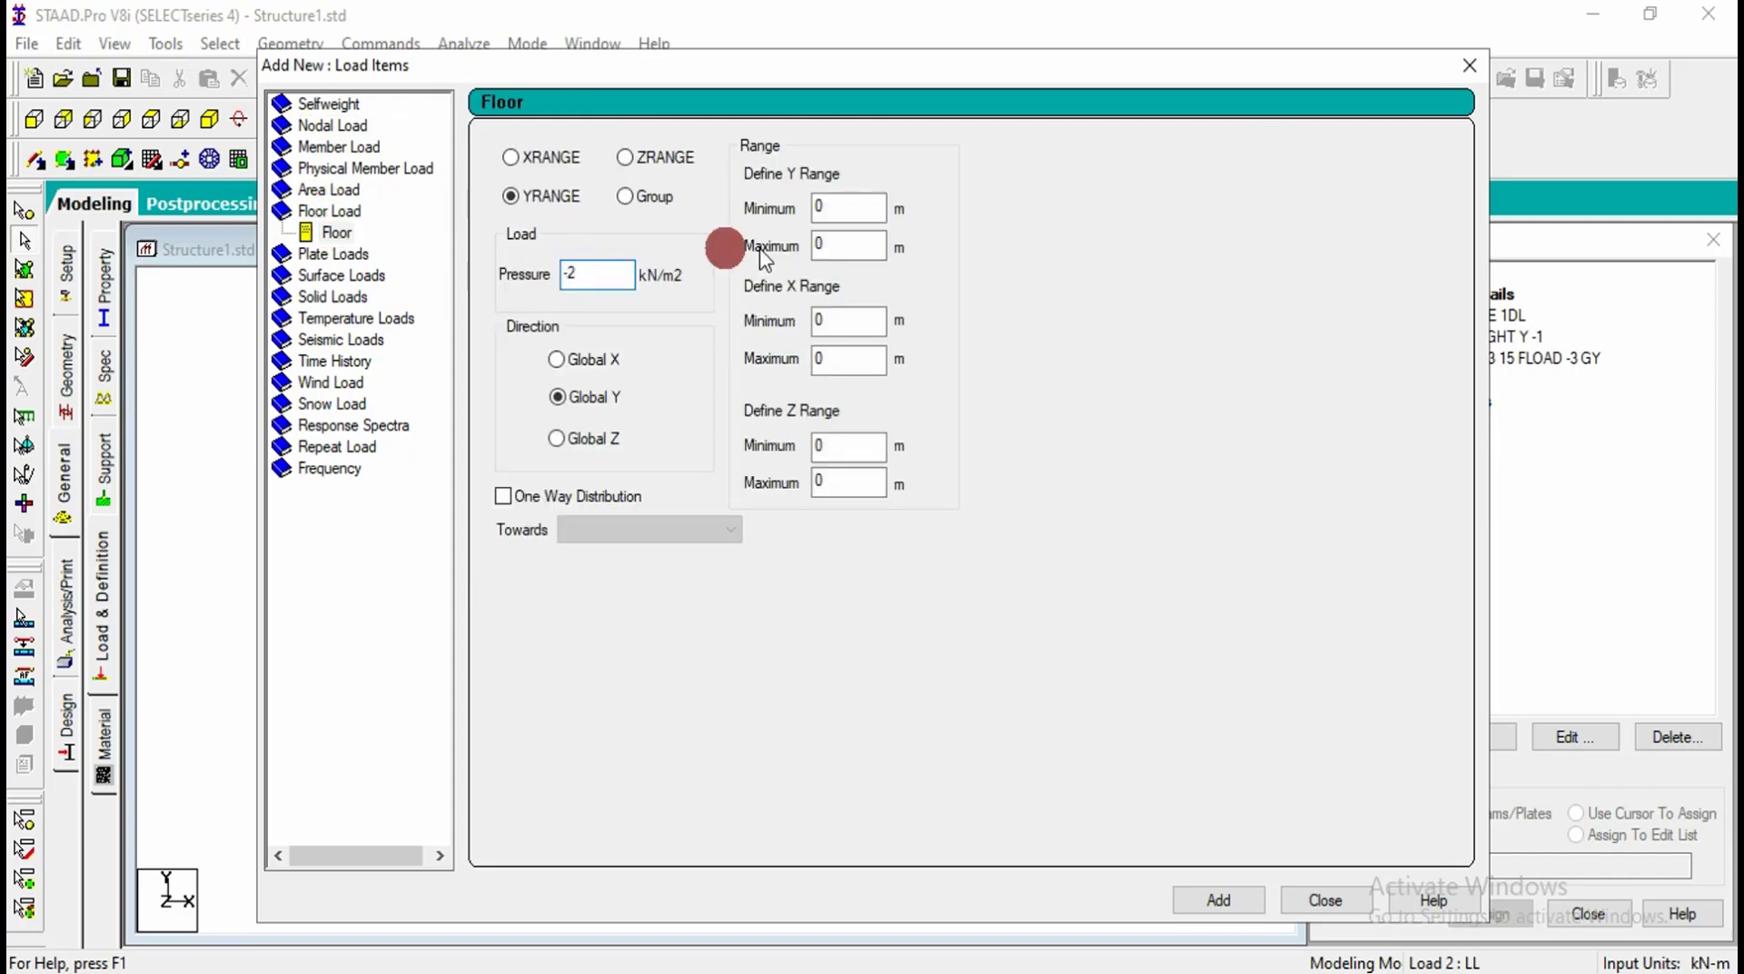
double_click(868, 208)
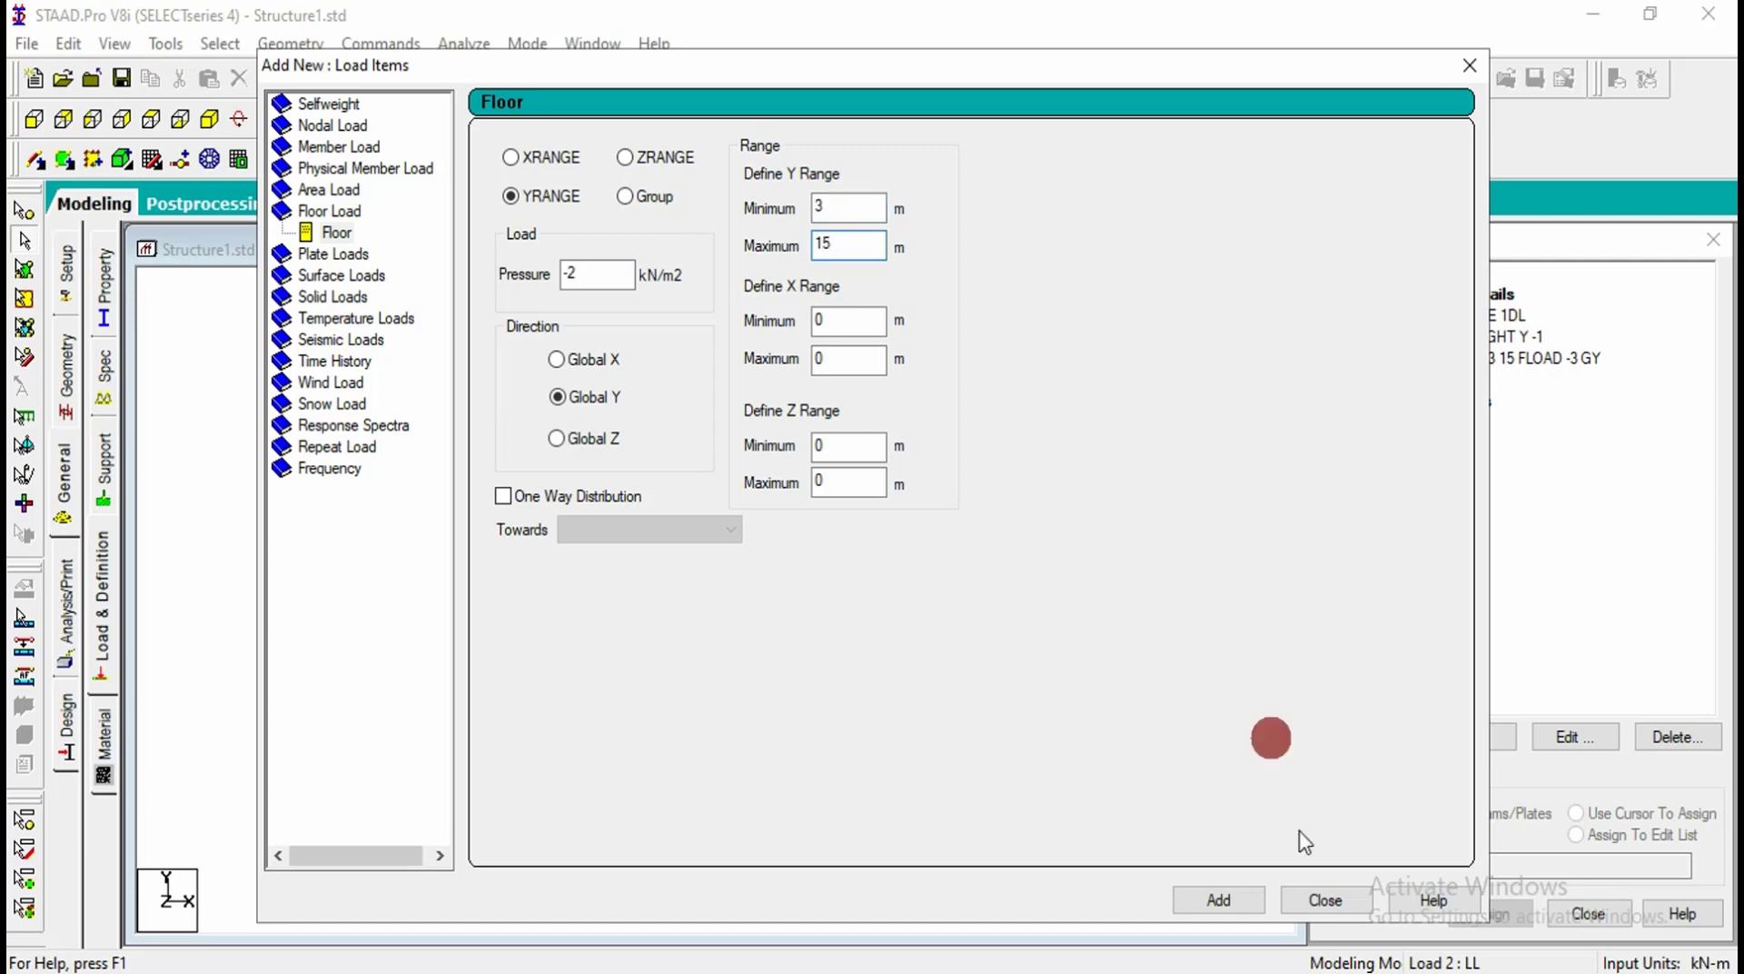
click(1224, 900)
click(1322, 901)
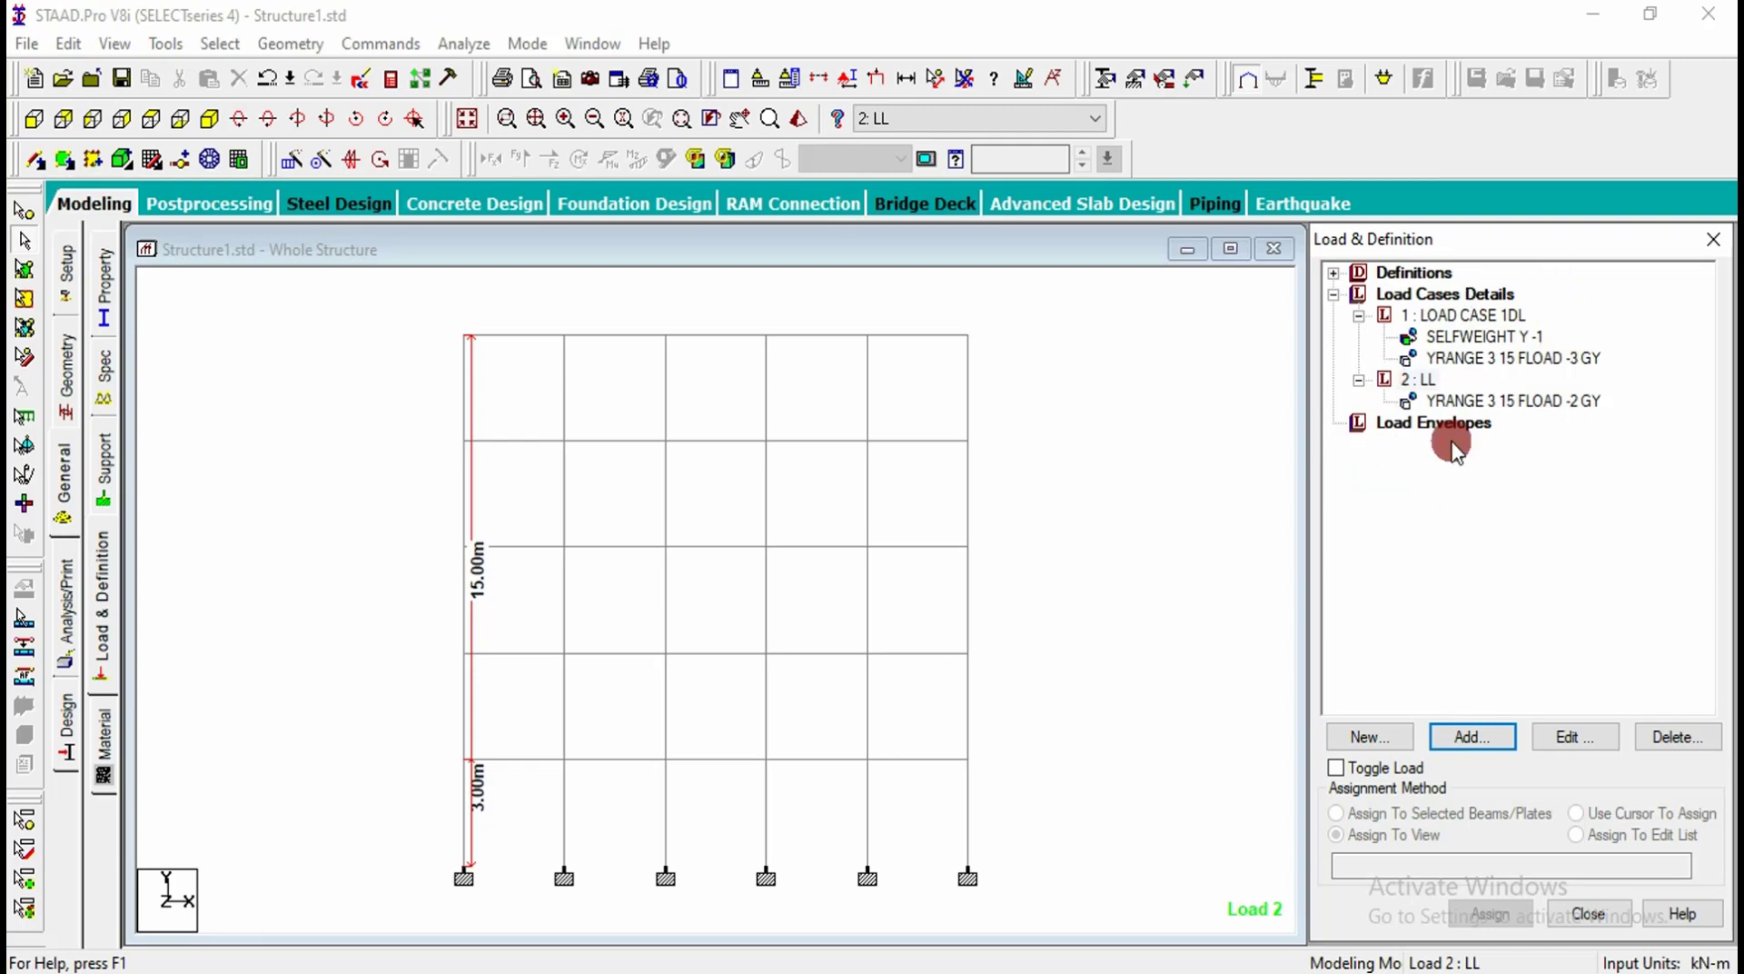
Step: Add a Perform Analysis command with the print option All
click(65, 626)
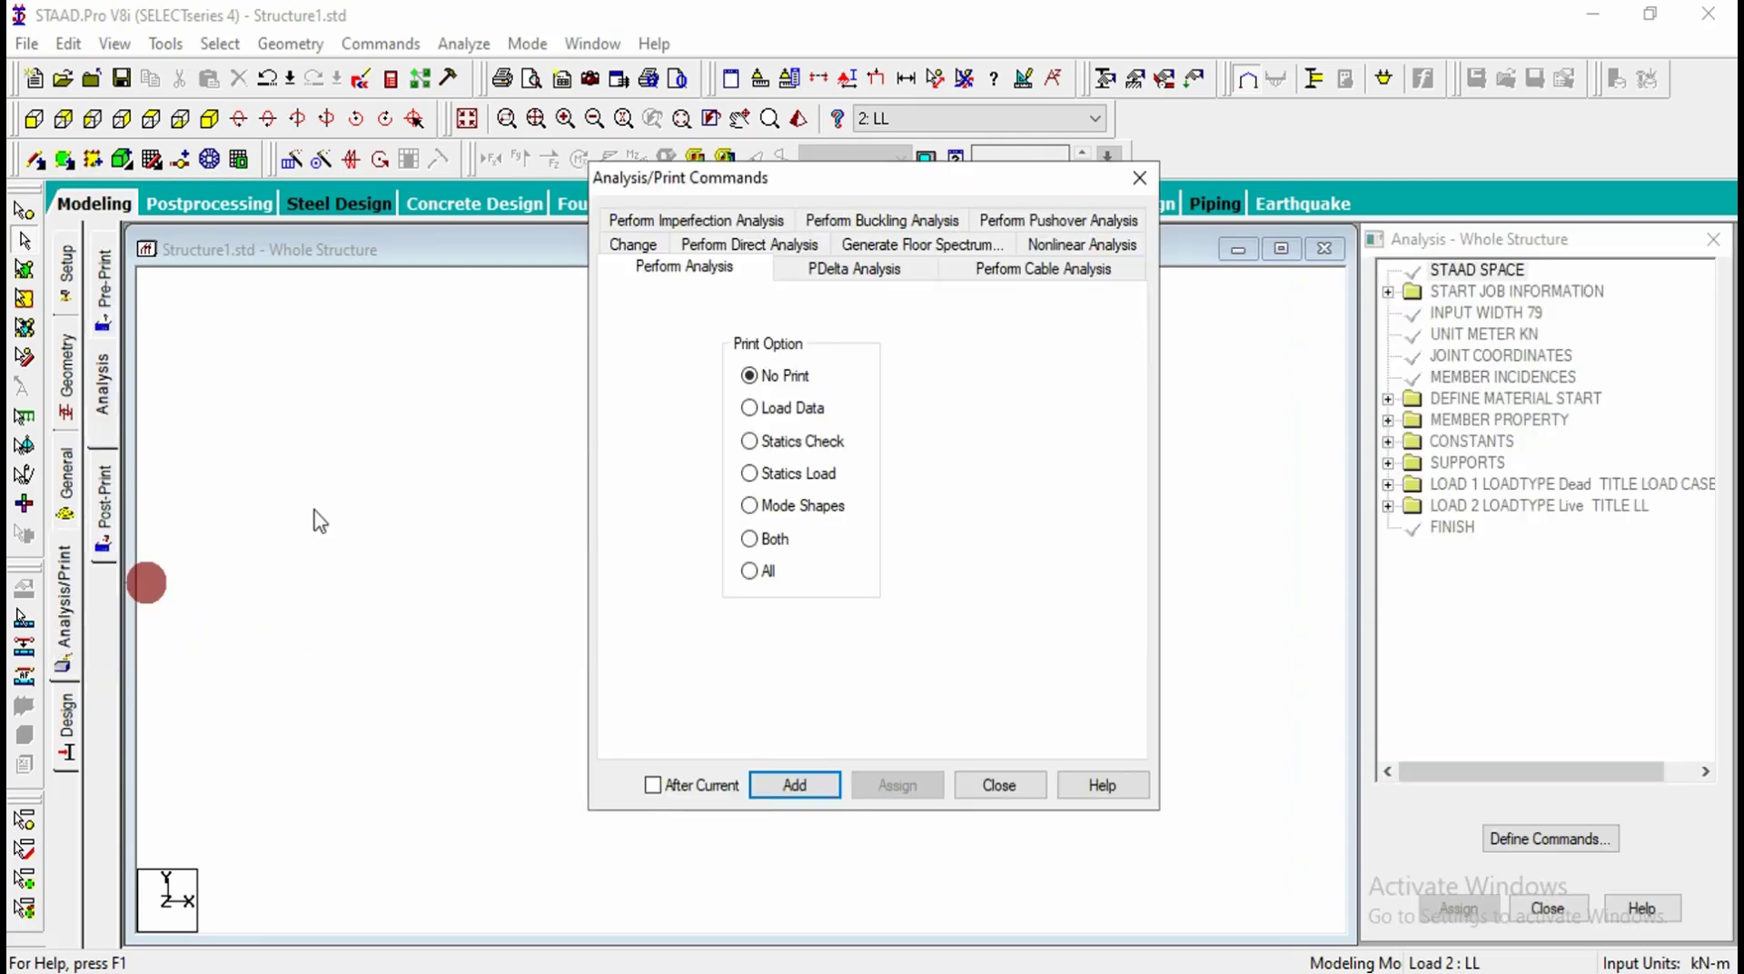
click(796, 787)
click(999, 785)
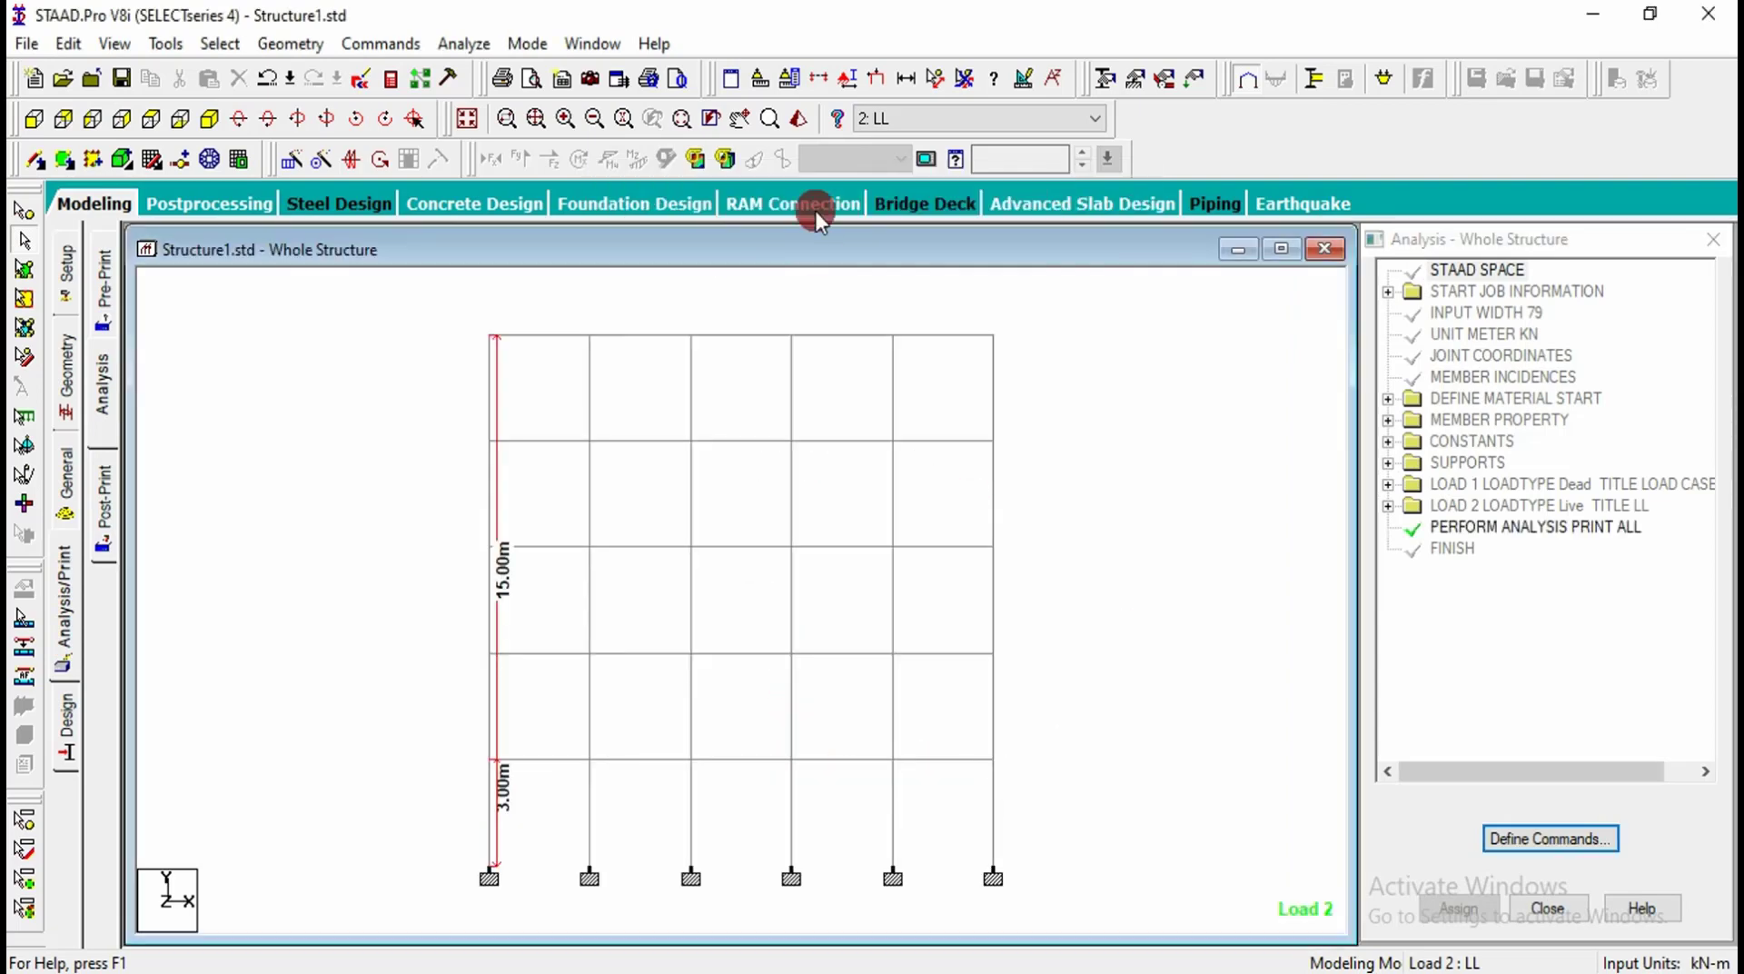
Step: Inspect the 3D rendered view of the frame and close it
click(802, 129)
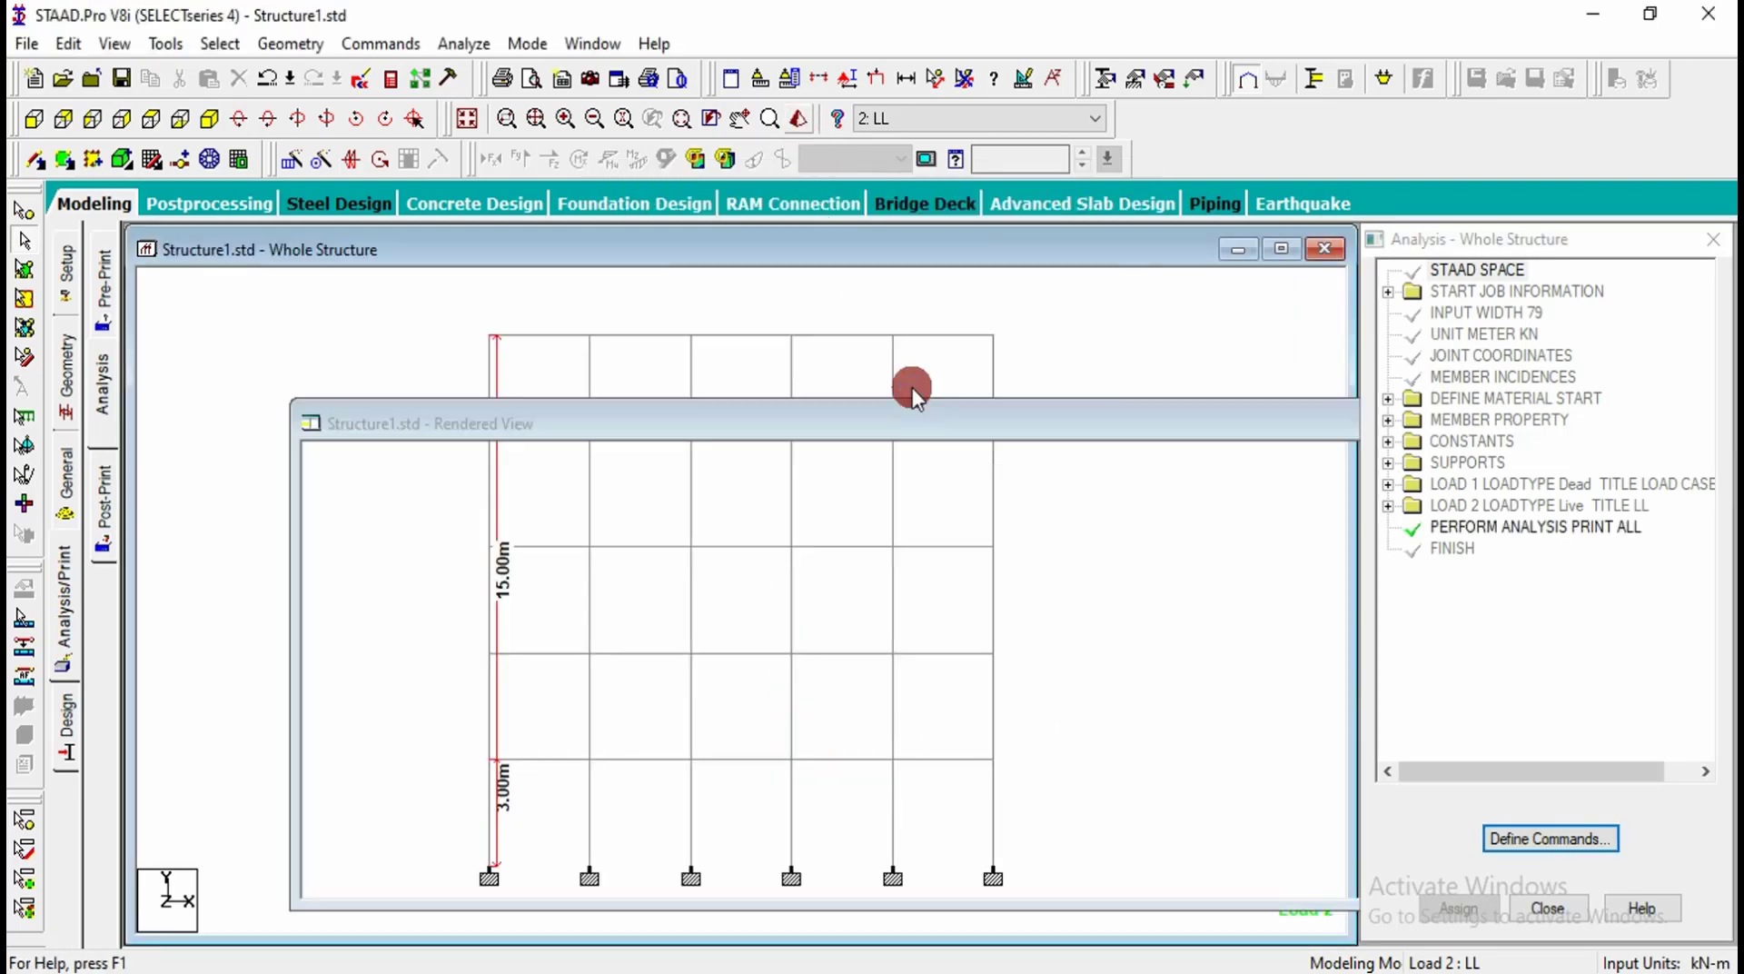
drag(1043, 586, 663, 422)
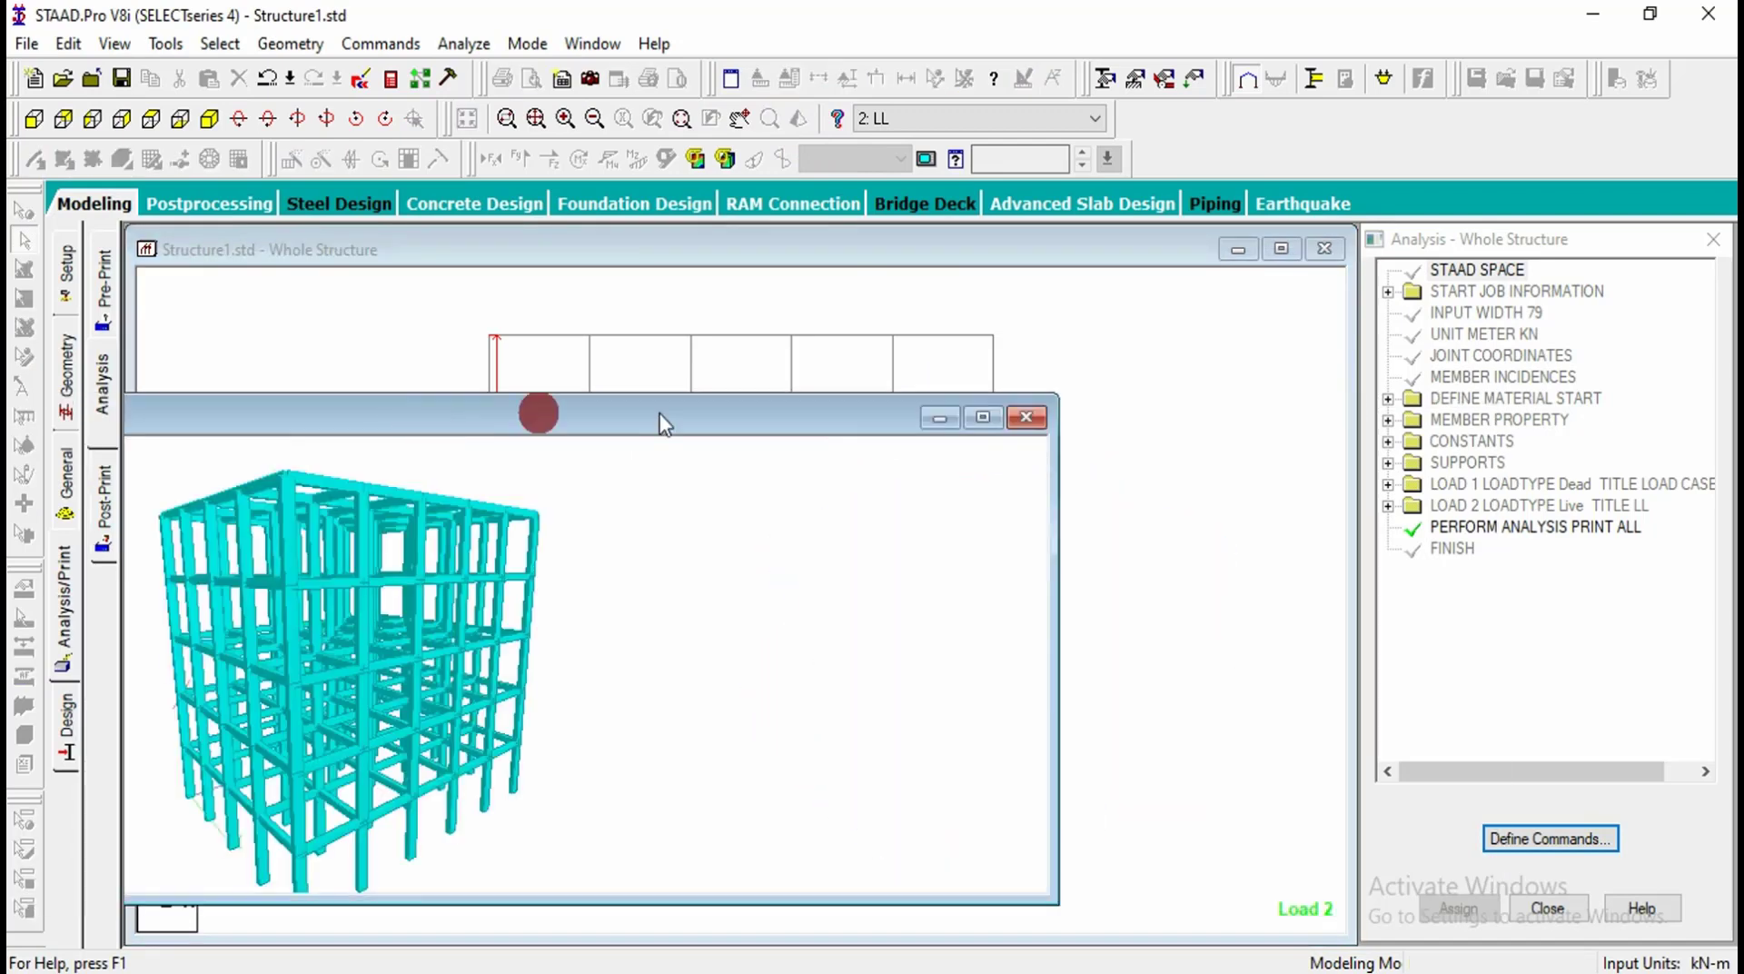
click(1032, 414)
Step: Run the analysis, saving the modified structure, and stay in modeling mode when it completes
click(463, 43)
click(487, 76)
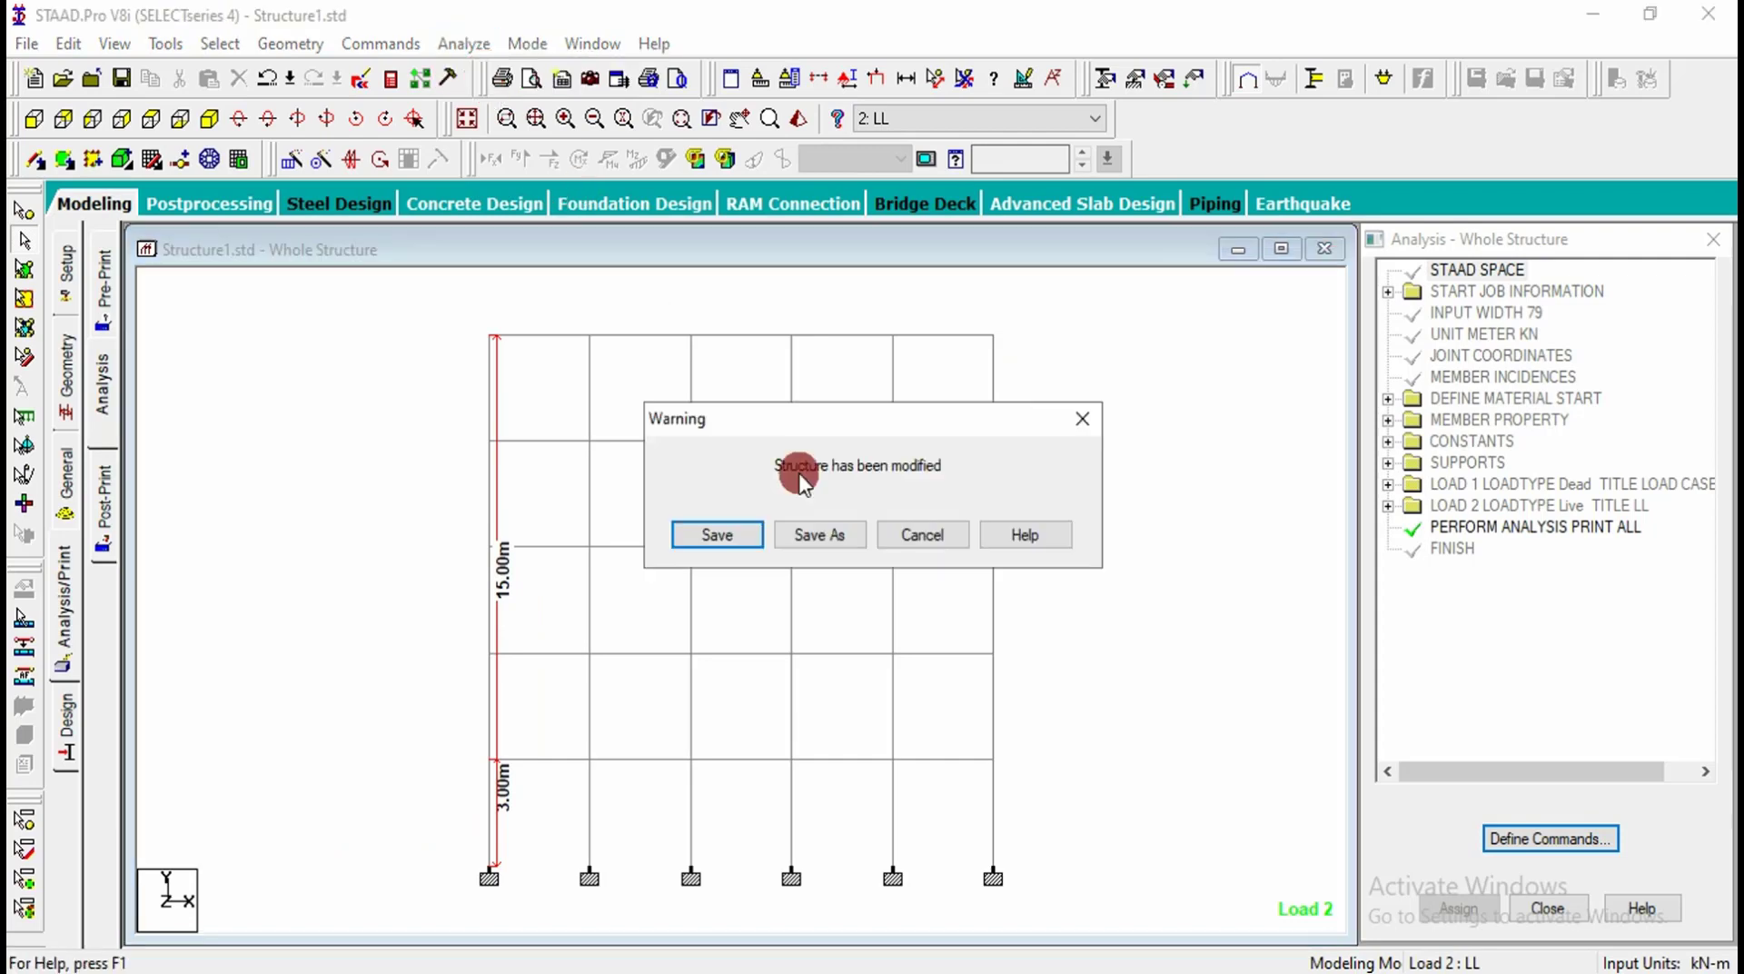
click(727, 527)
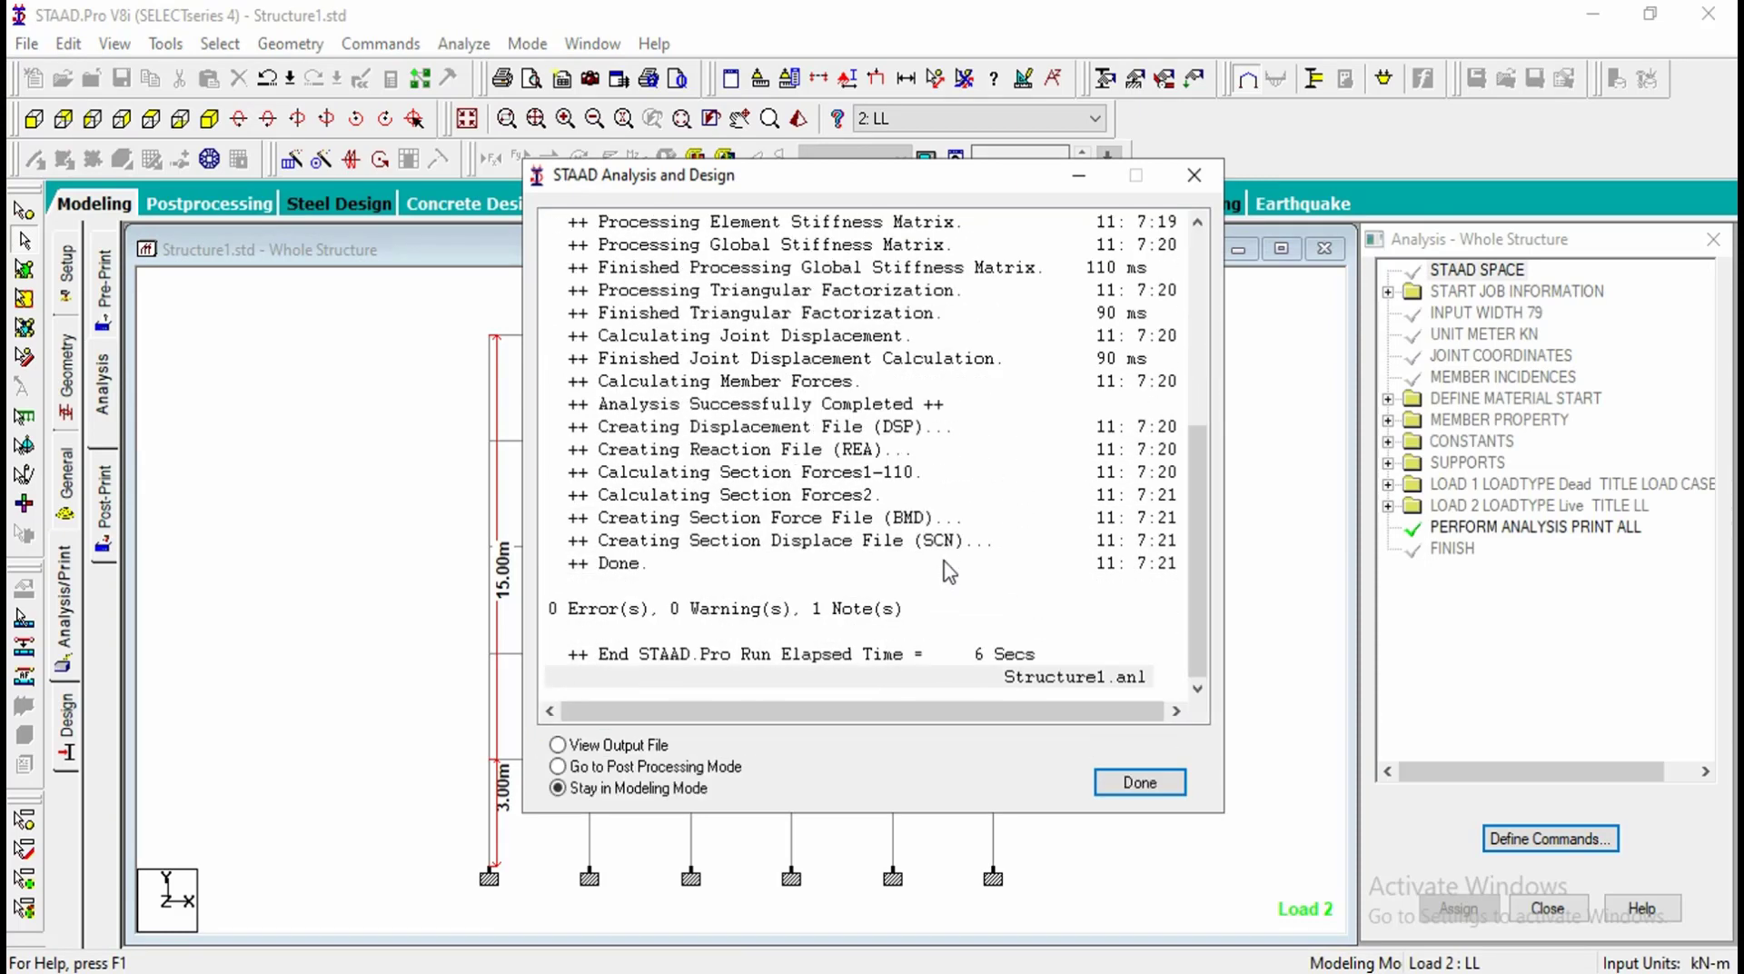
click(1170, 786)
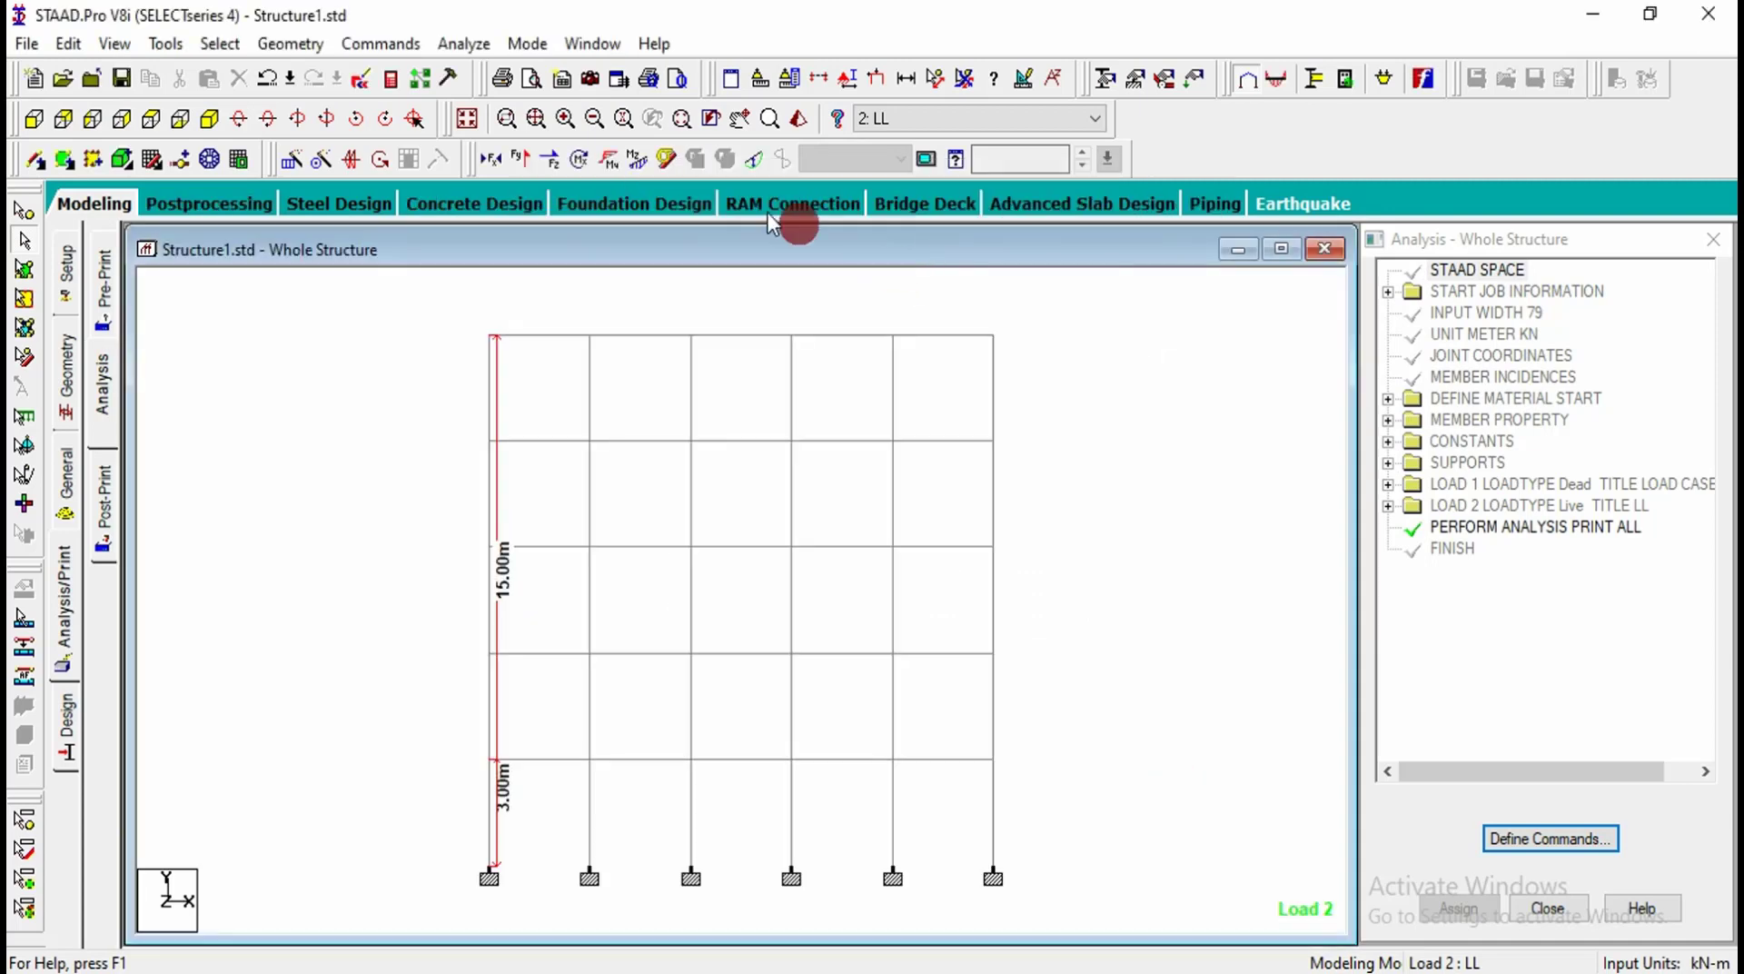
Step: Include all load cases for all supports in the foundation design options and launch STAAD.foundation
click(641, 206)
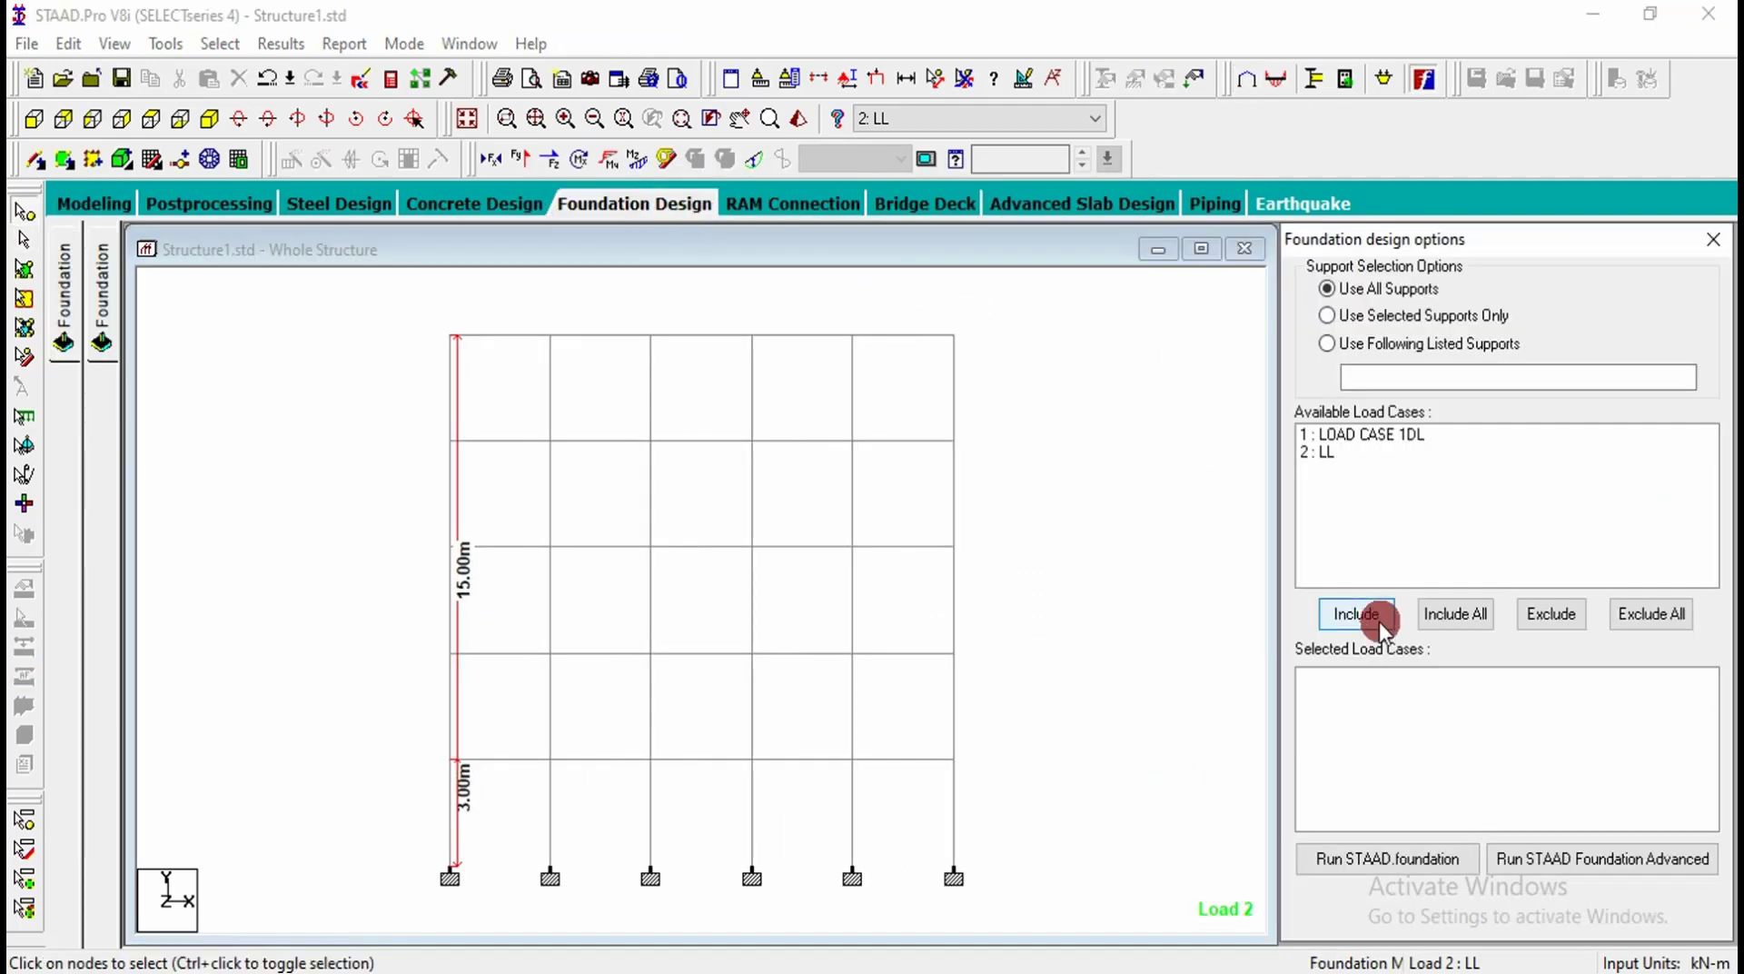
click(1453, 614)
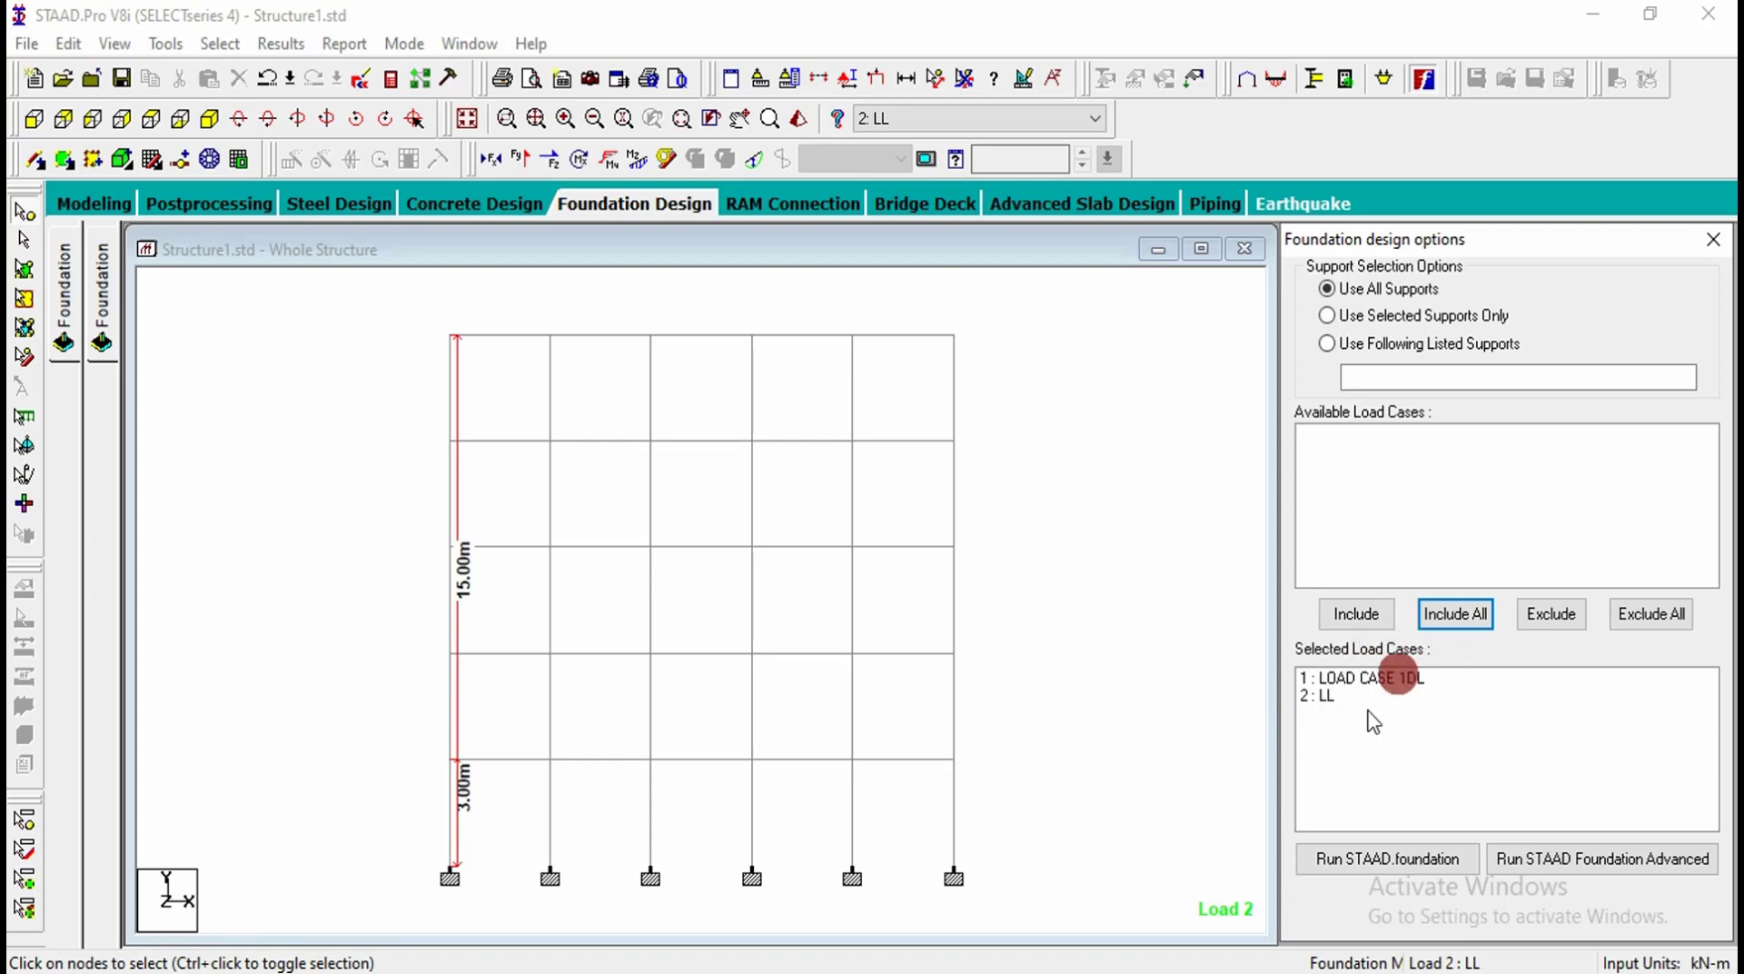
click(1382, 863)
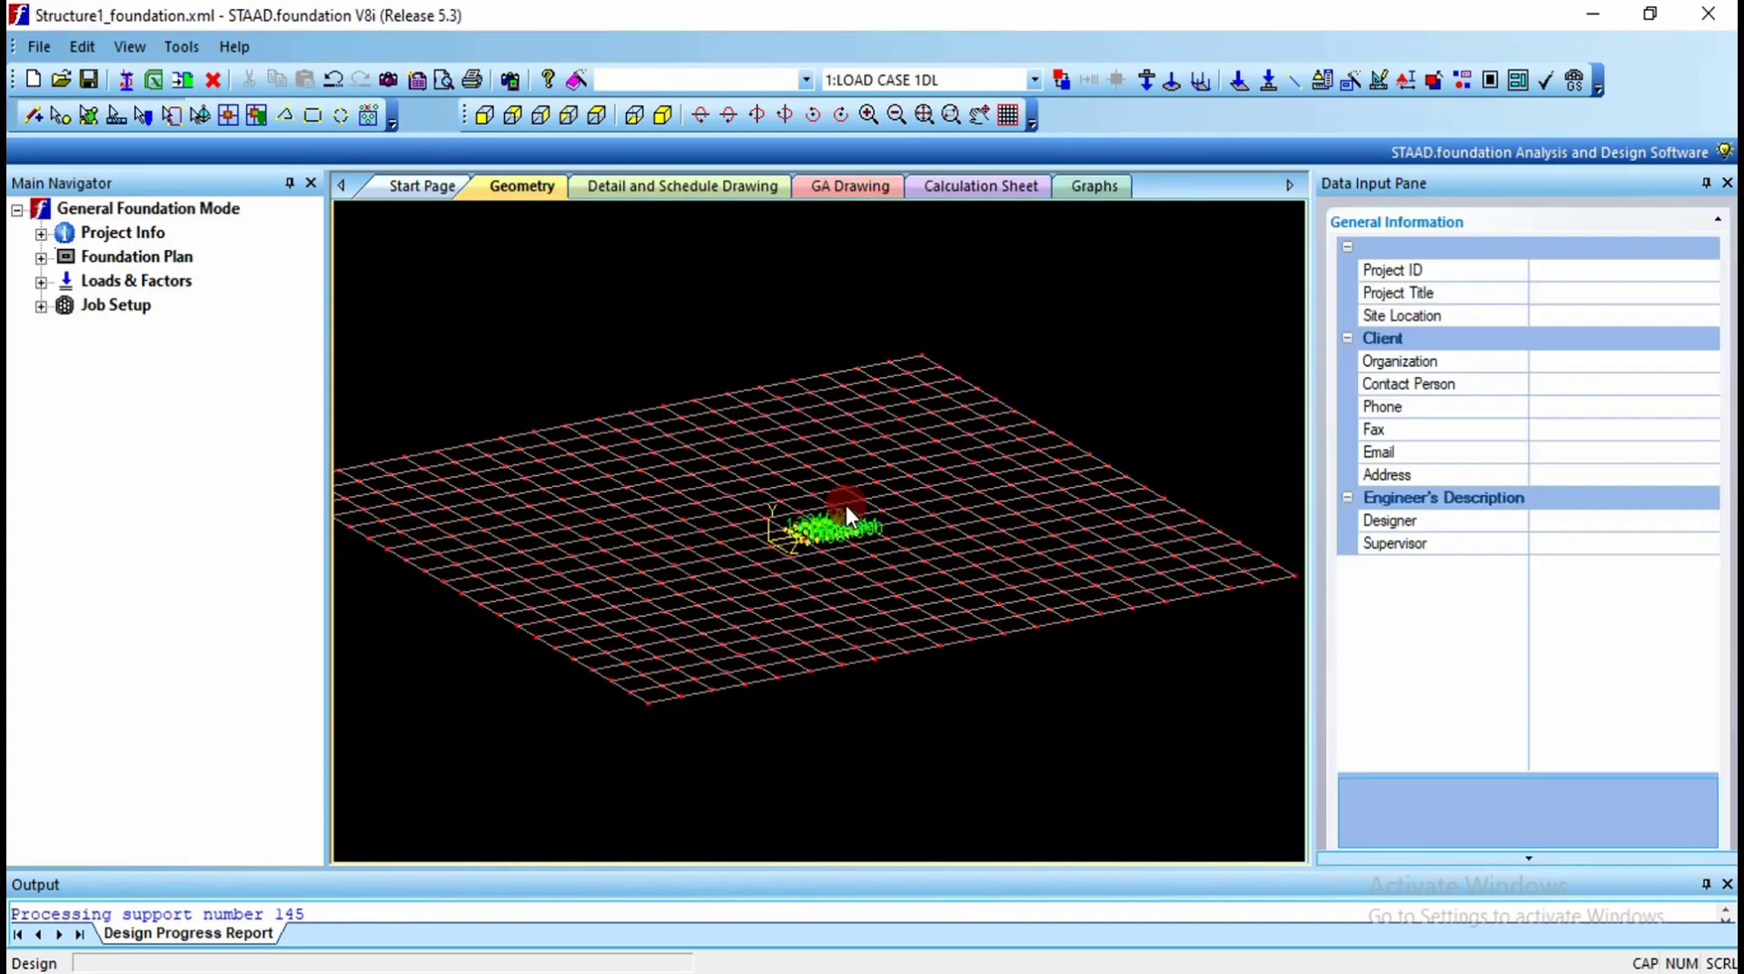
Step: Show the foundation geometry in plan view and enlarge the column supports
click(846, 505)
click(946, 422)
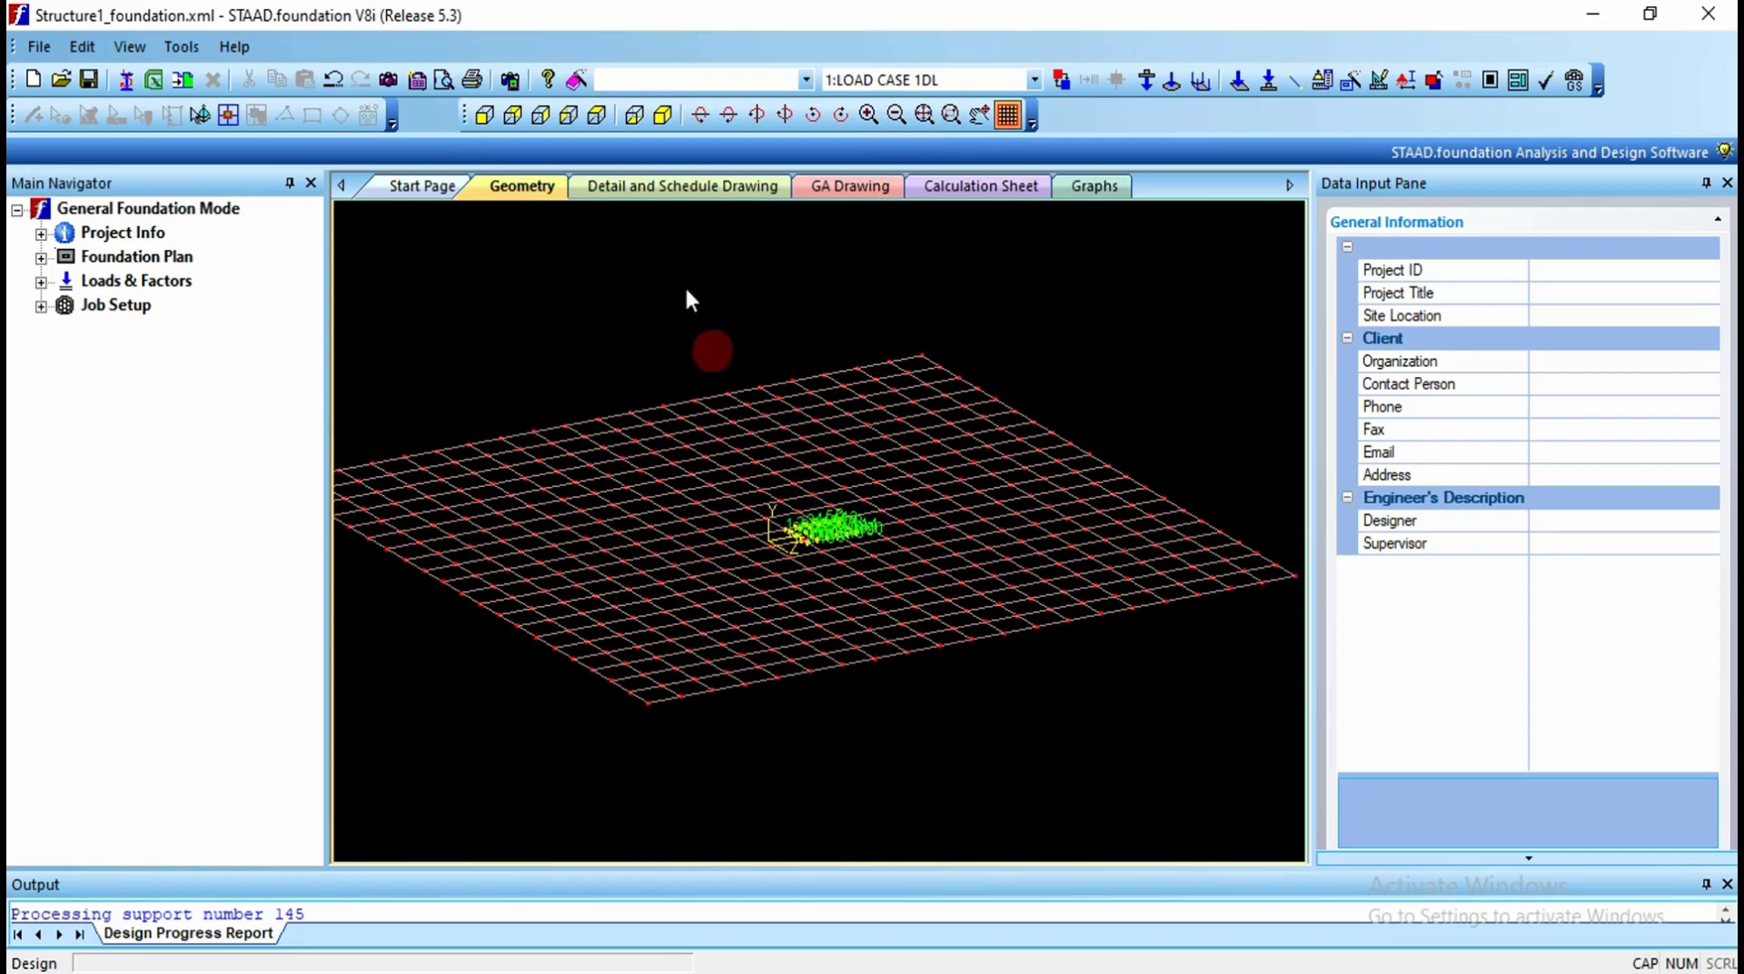
click(591, 117)
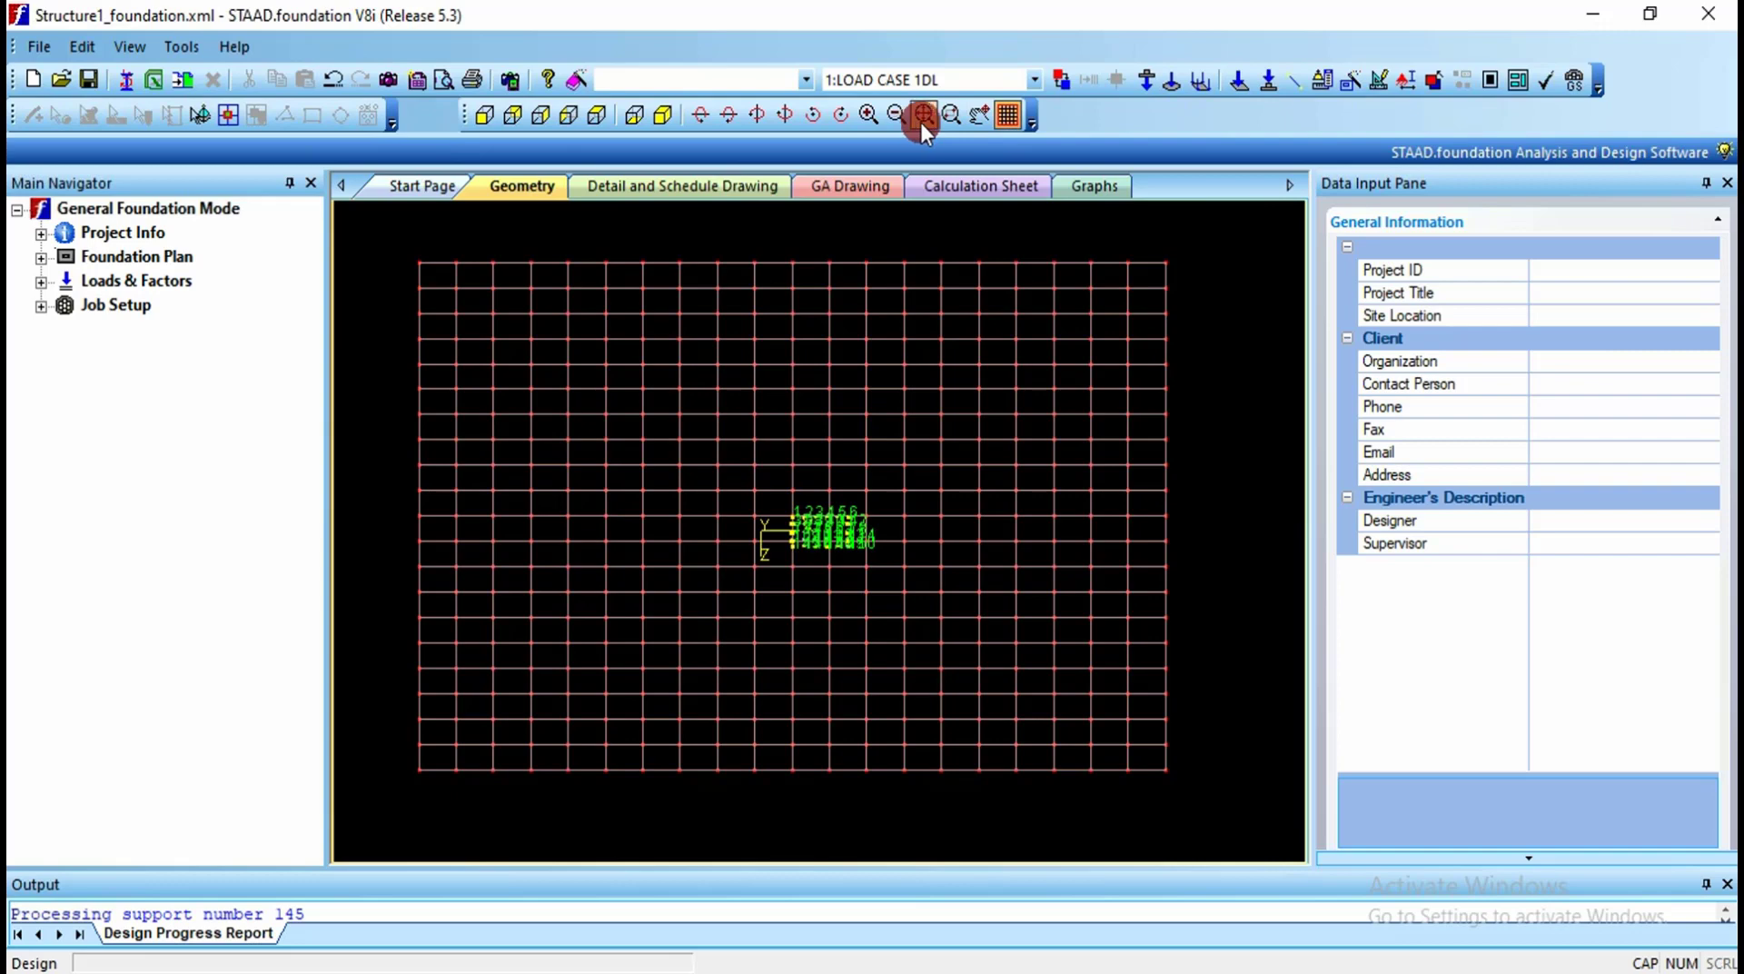
click(869, 116)
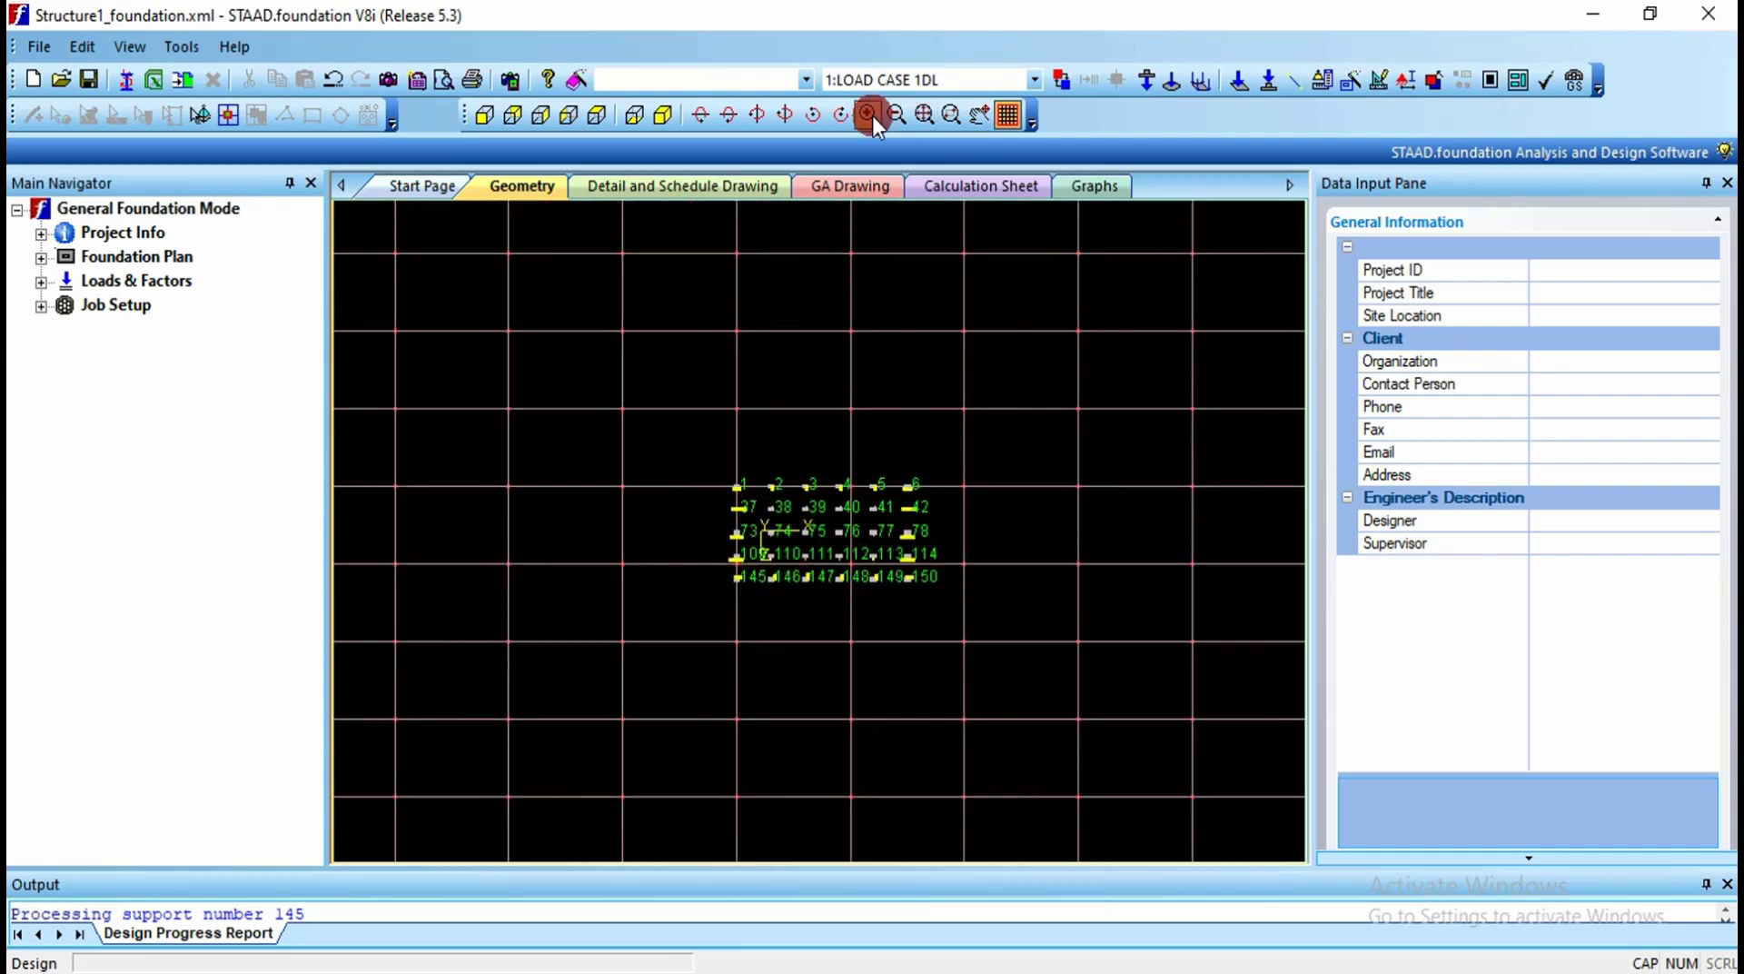
click(870, 115)
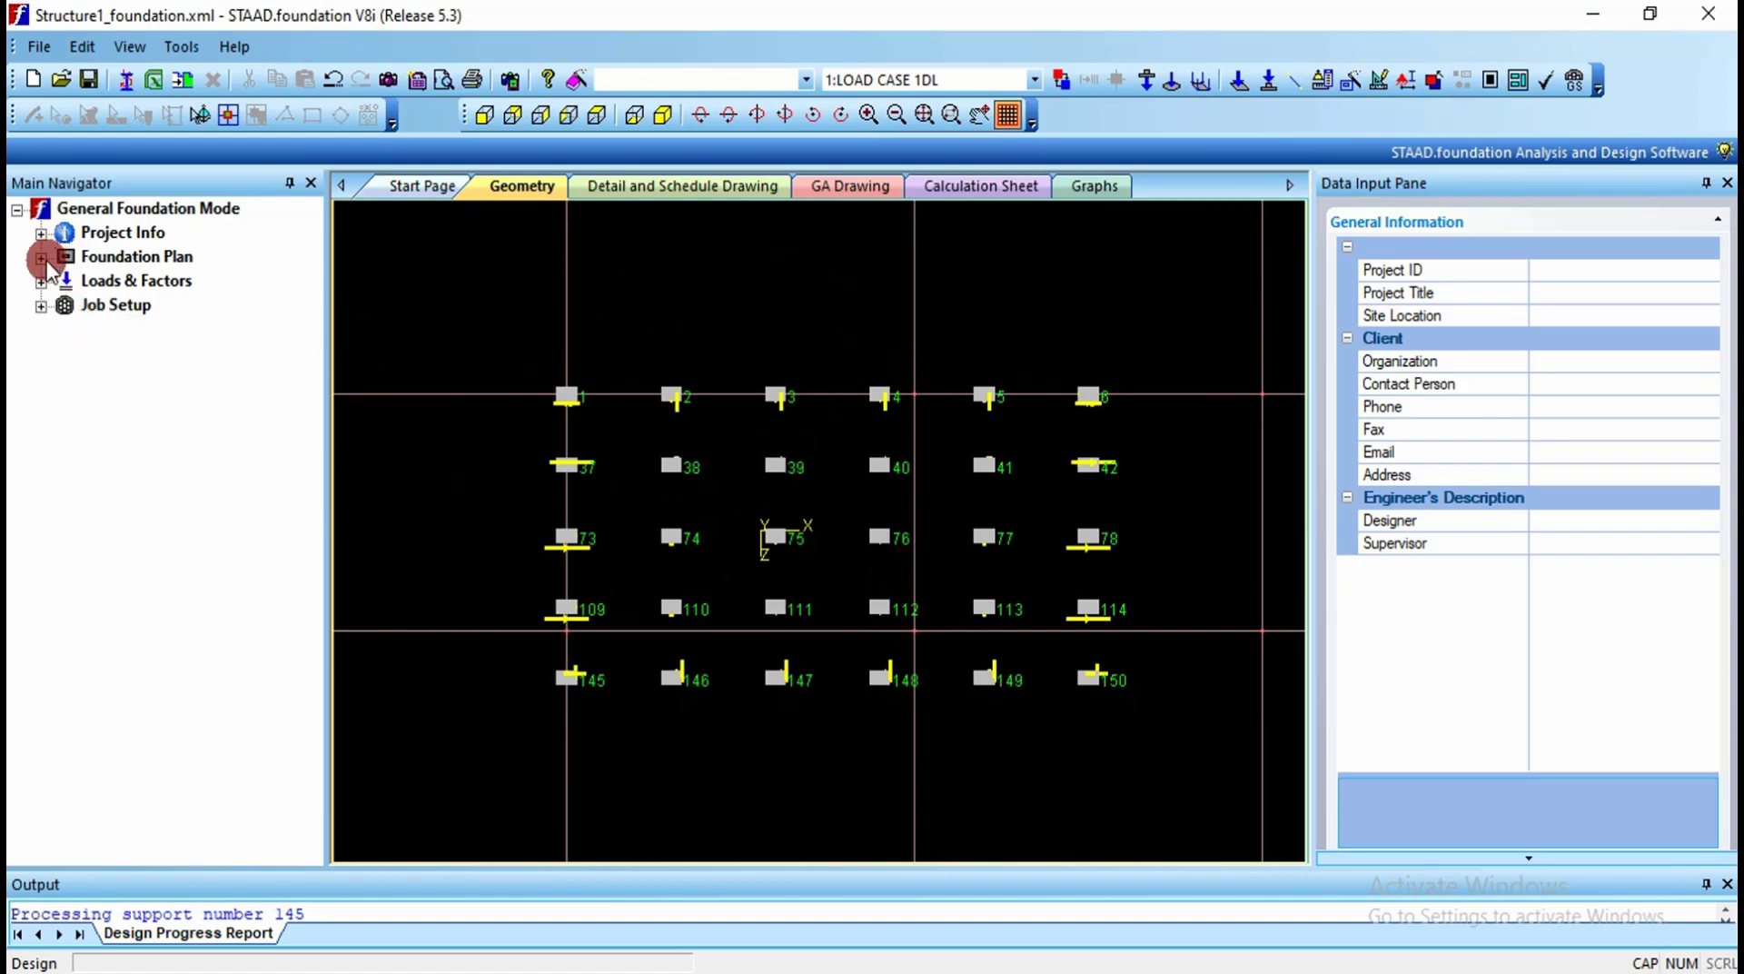
Step: Review the column positions in the foundation plan and open the Loads & Factors settings
click(41, 258)
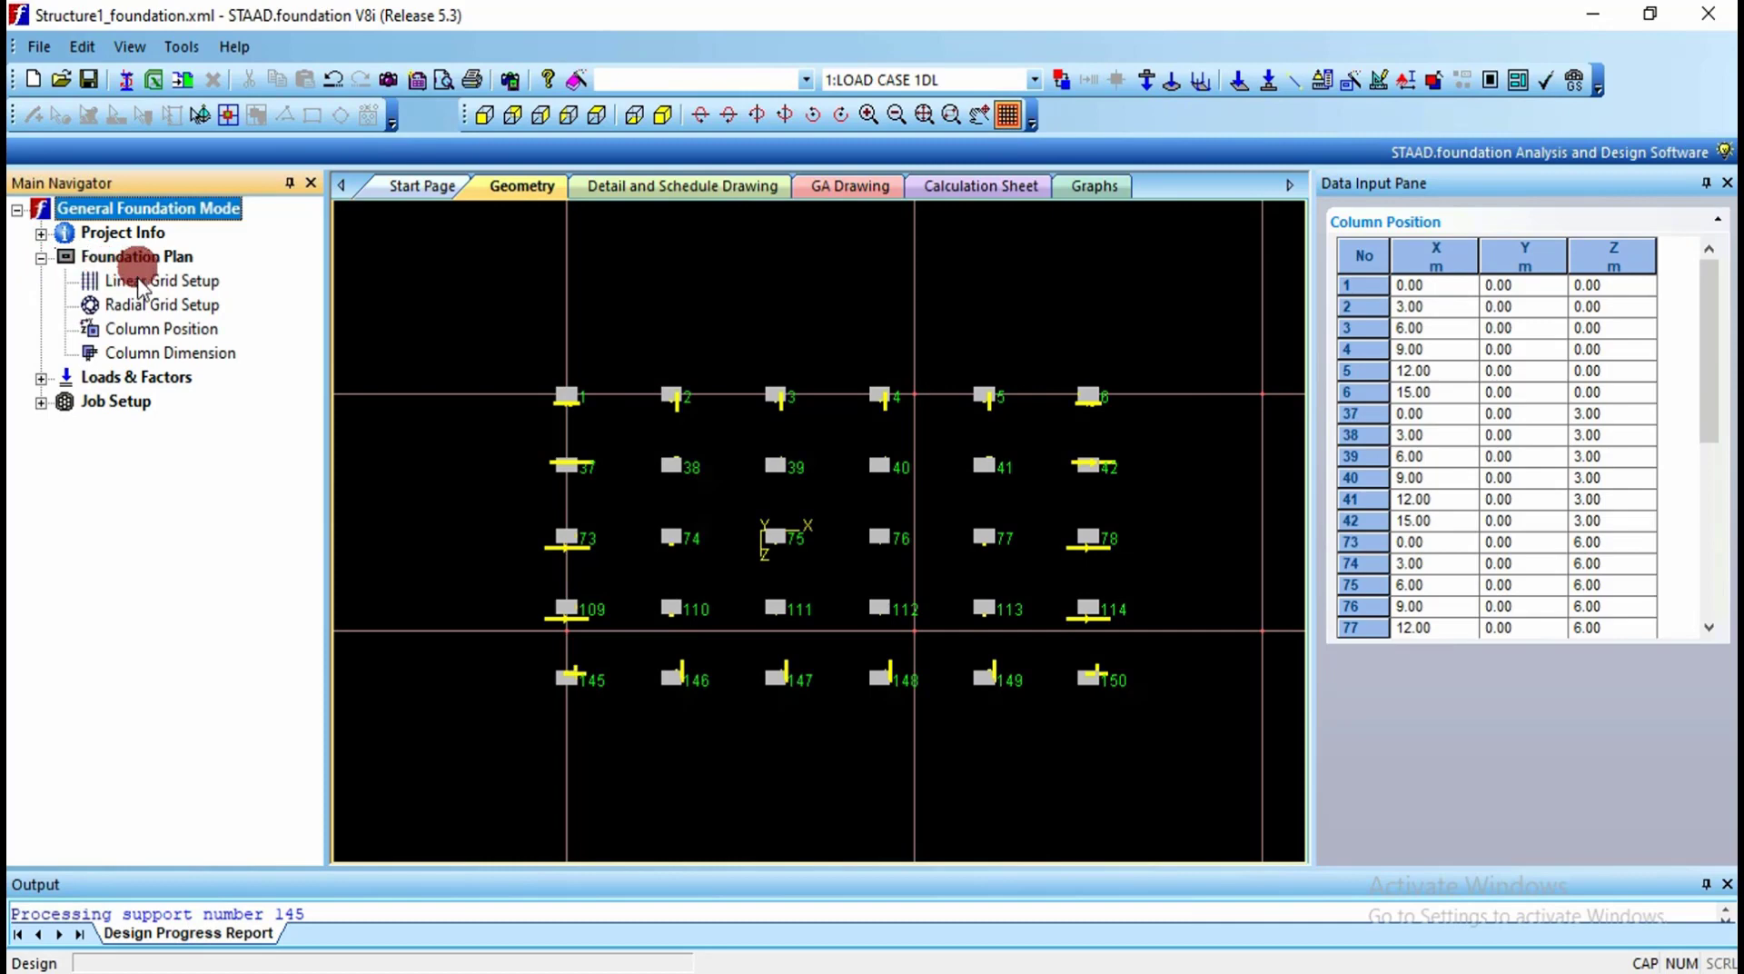
click(135, 331)
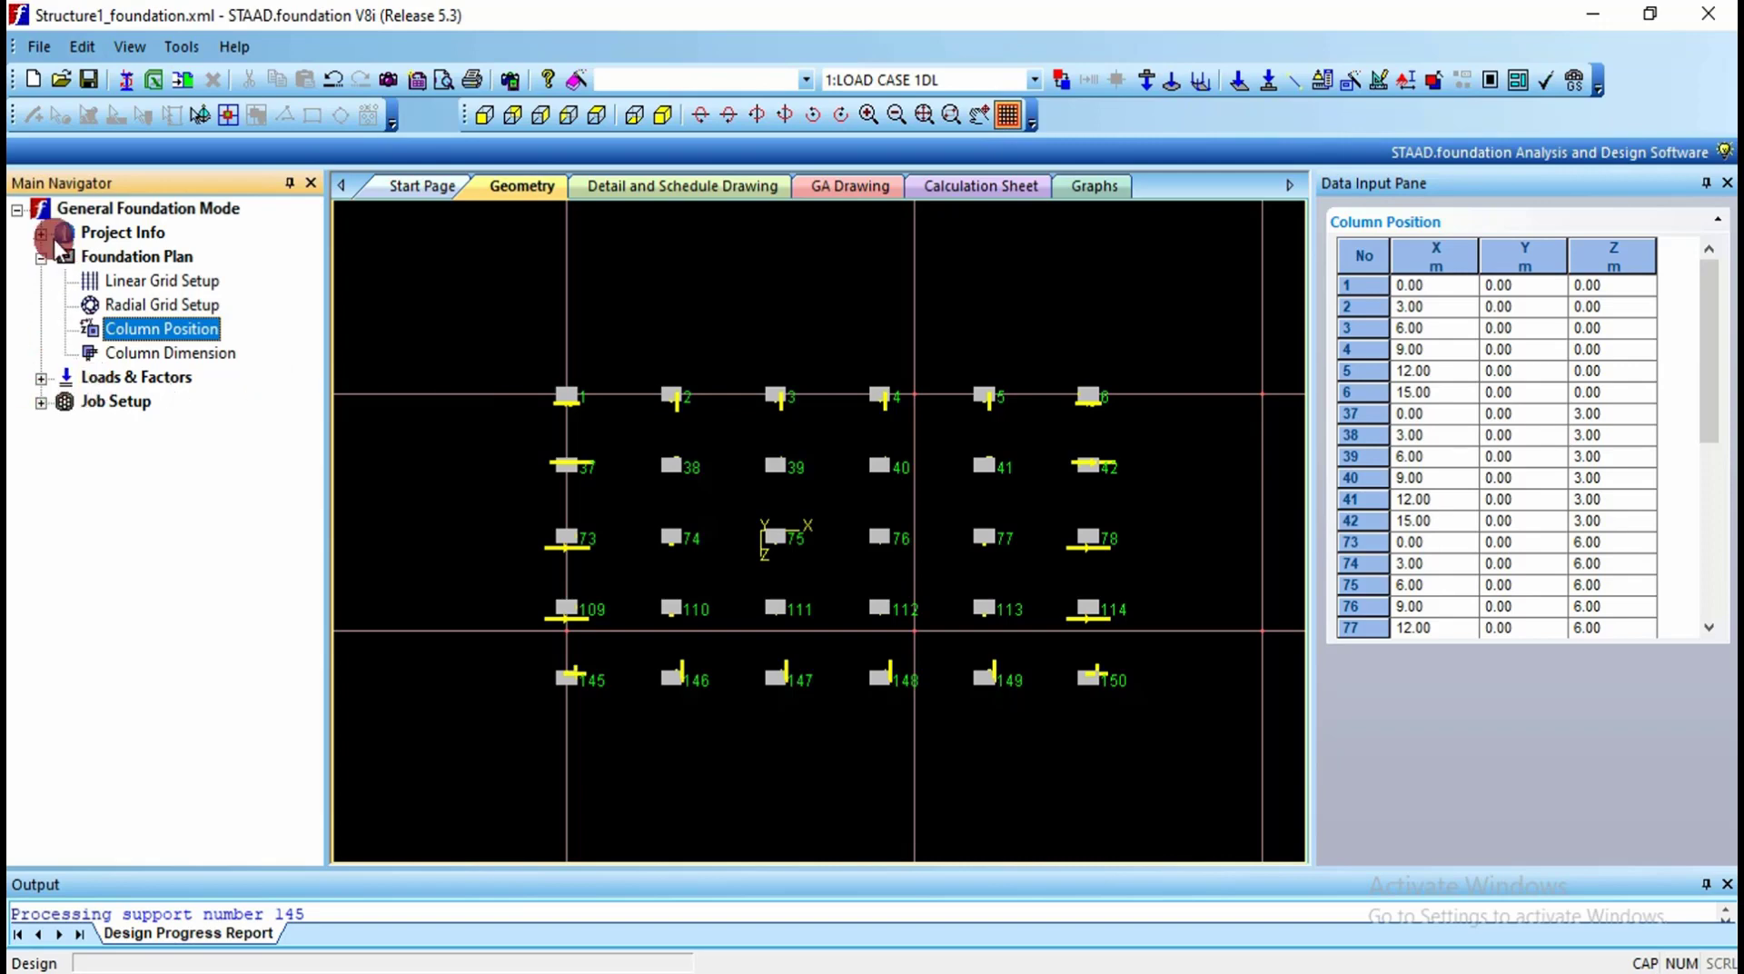
click(41, 259)
click(42, 283)
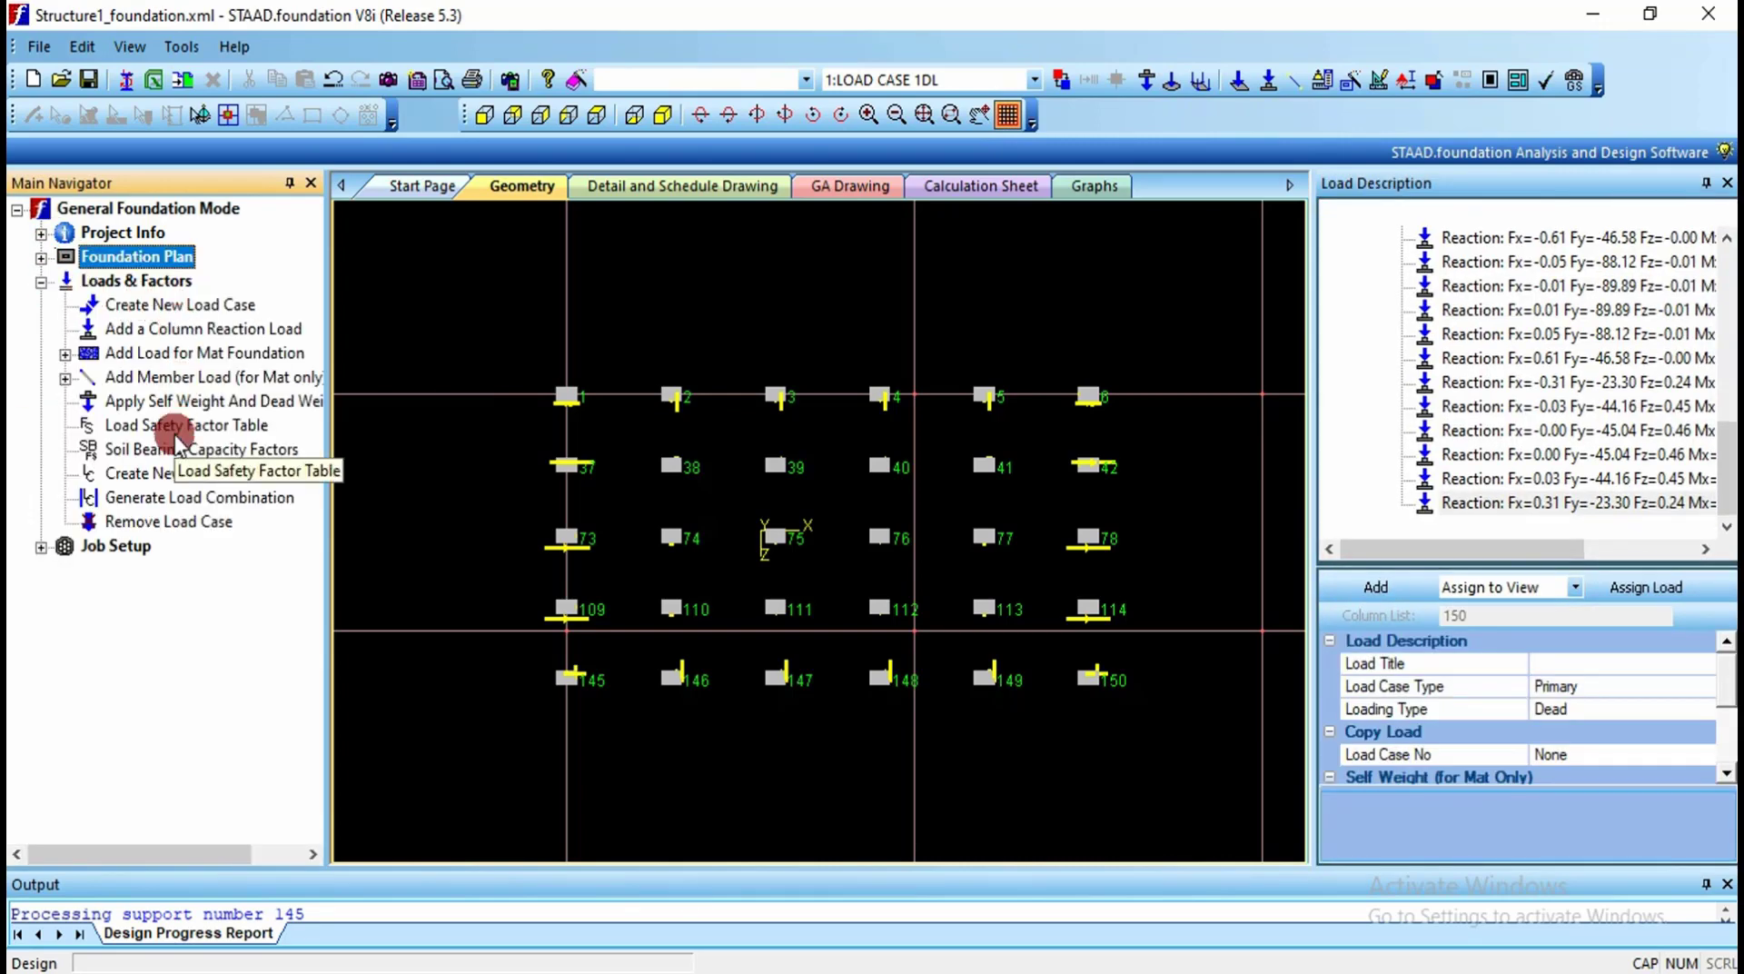
Step: Generate the service load combinations from the INDIAN load combination table, numbered from 101
click(168, 500)
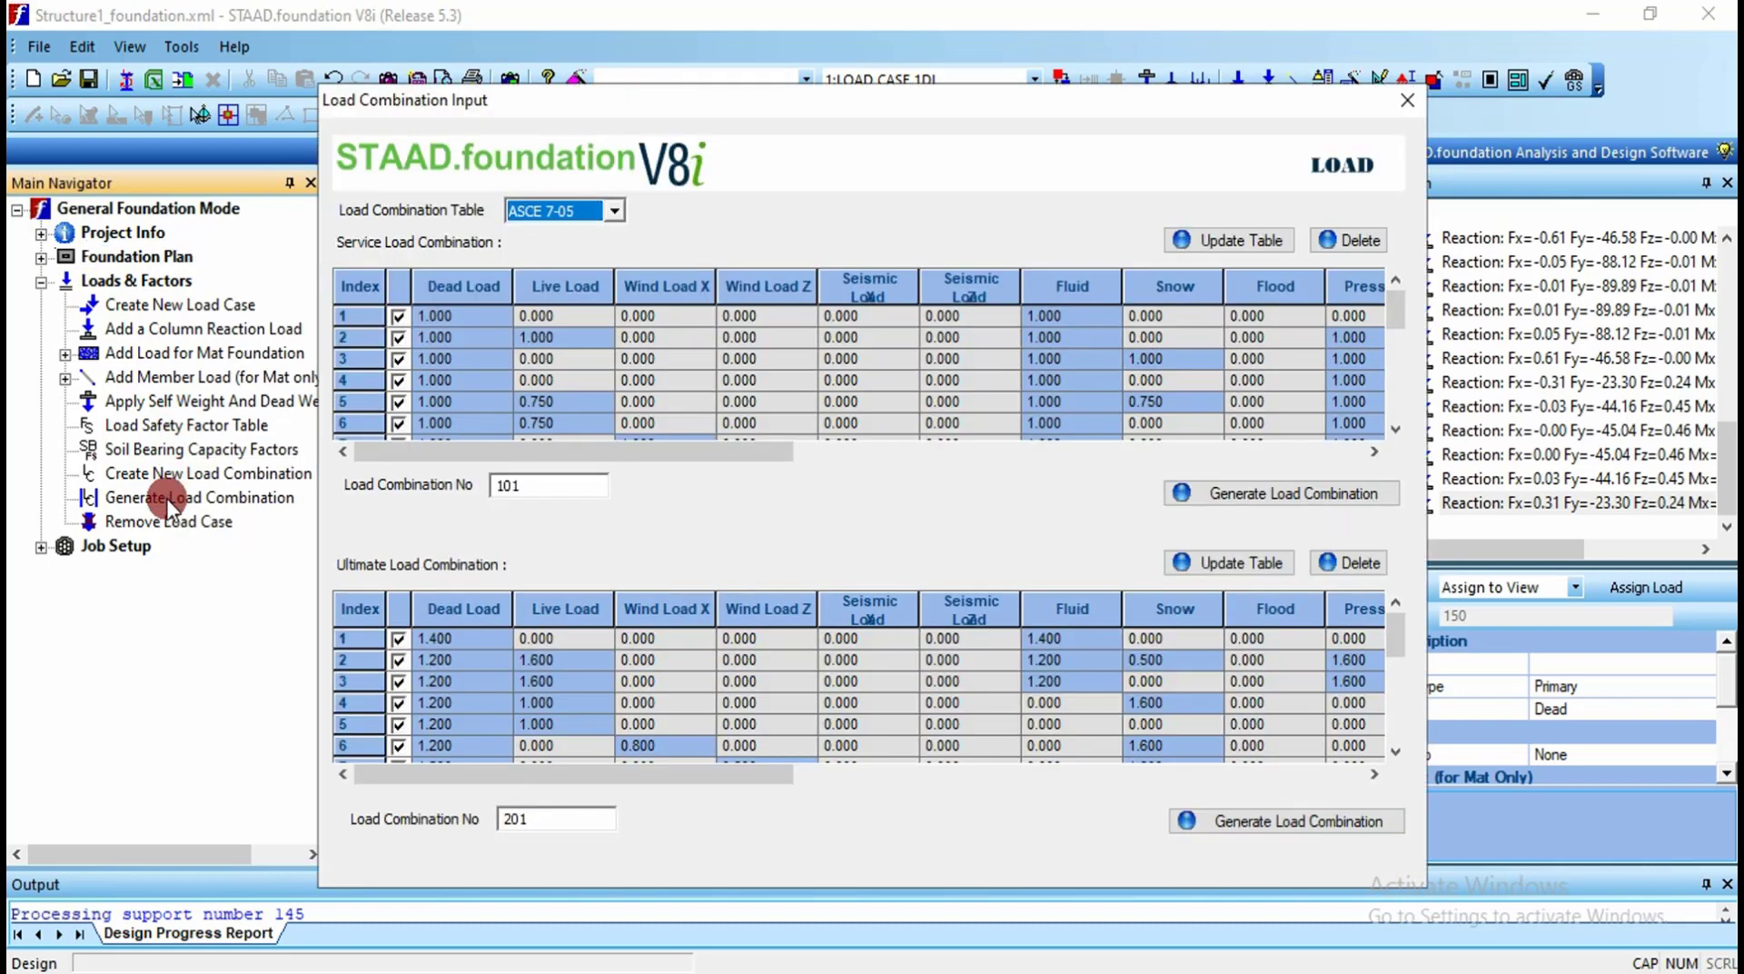
click(615, 215)
click(576, 263)
click(1336, 416)
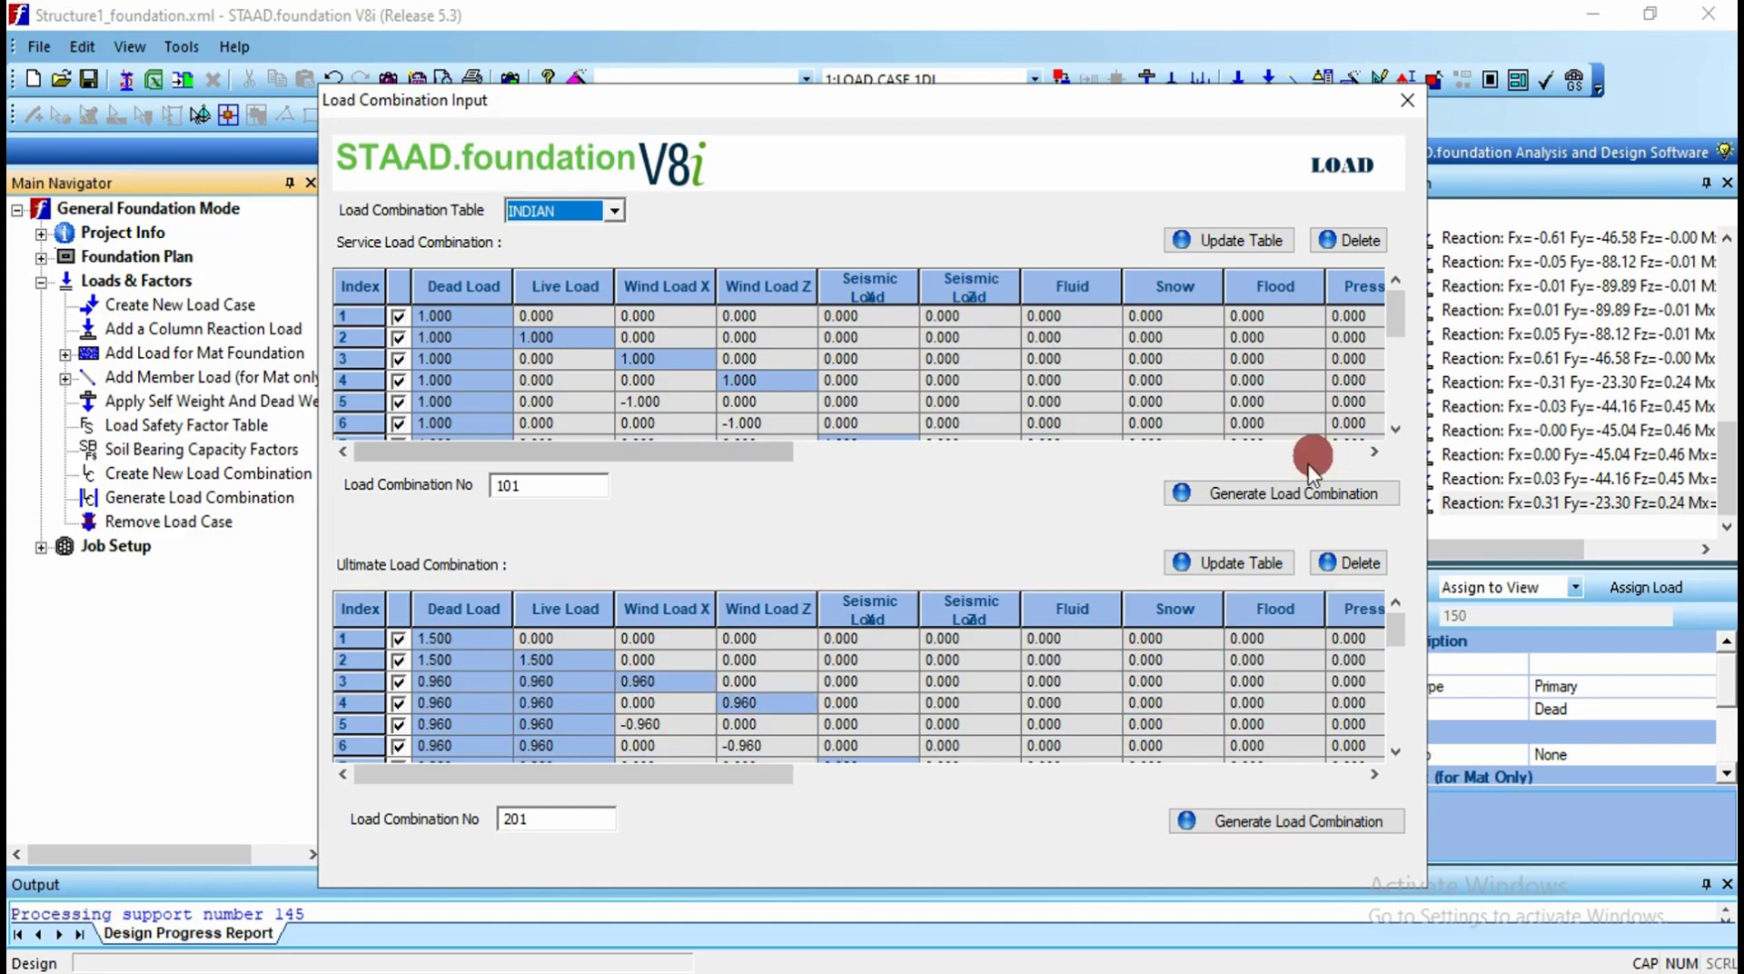
click(1288, 494)
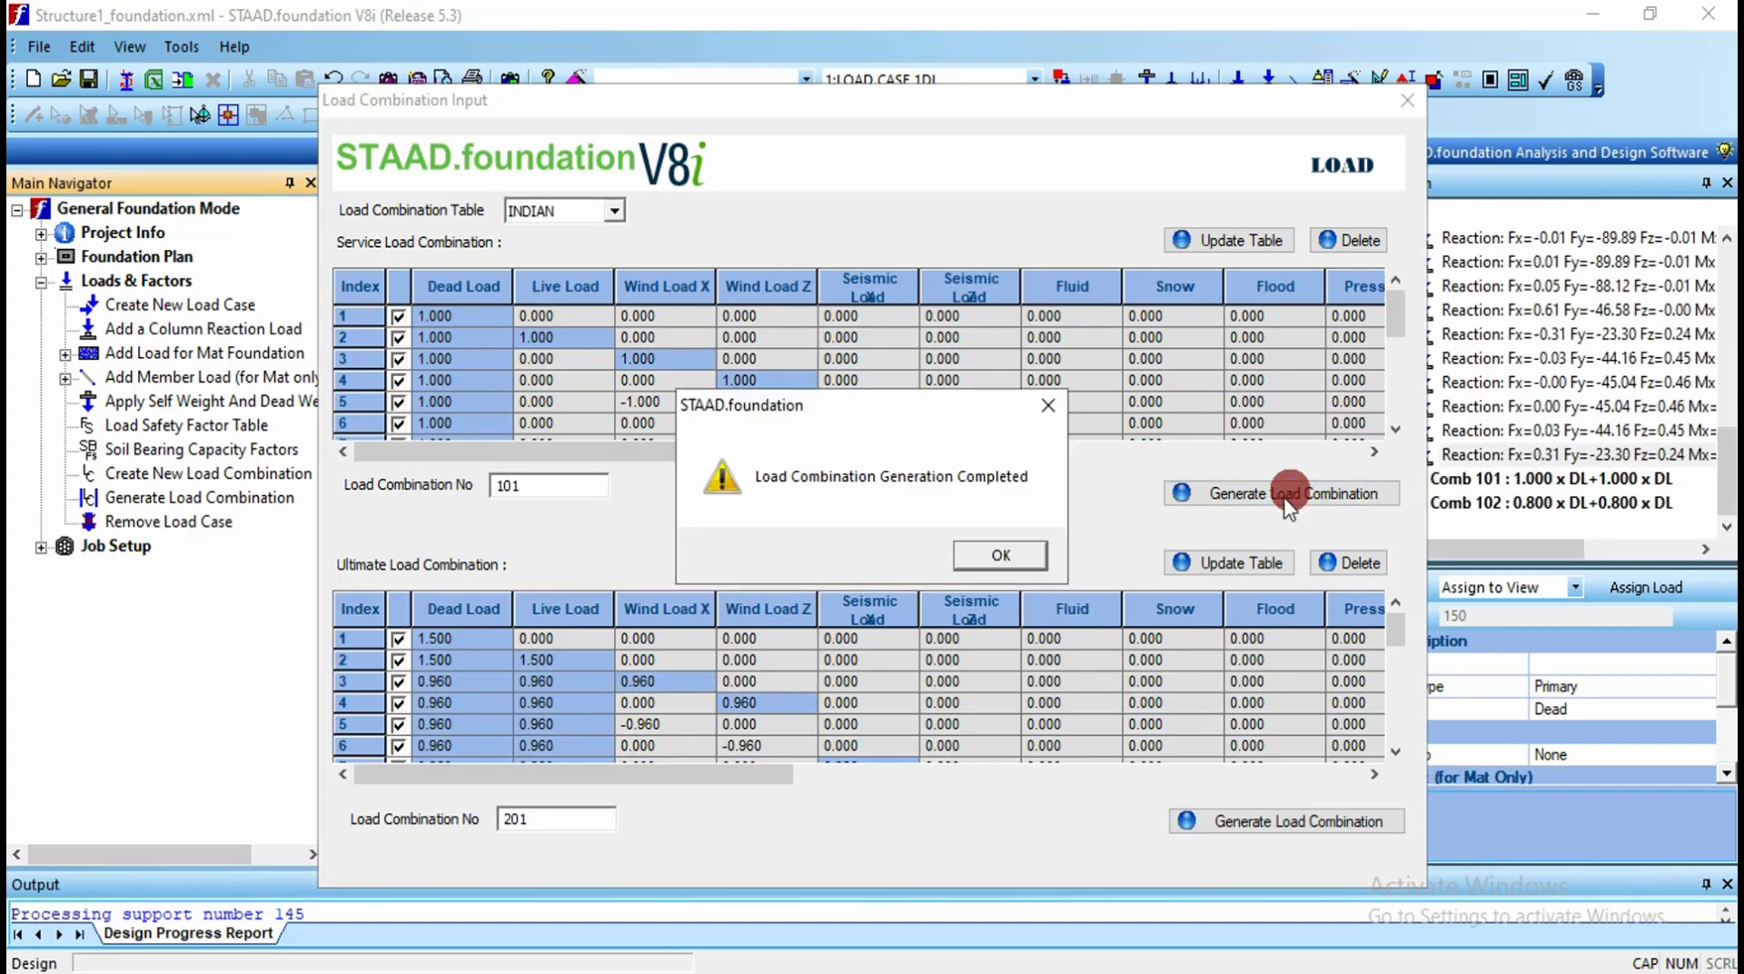
click(1007, 552)
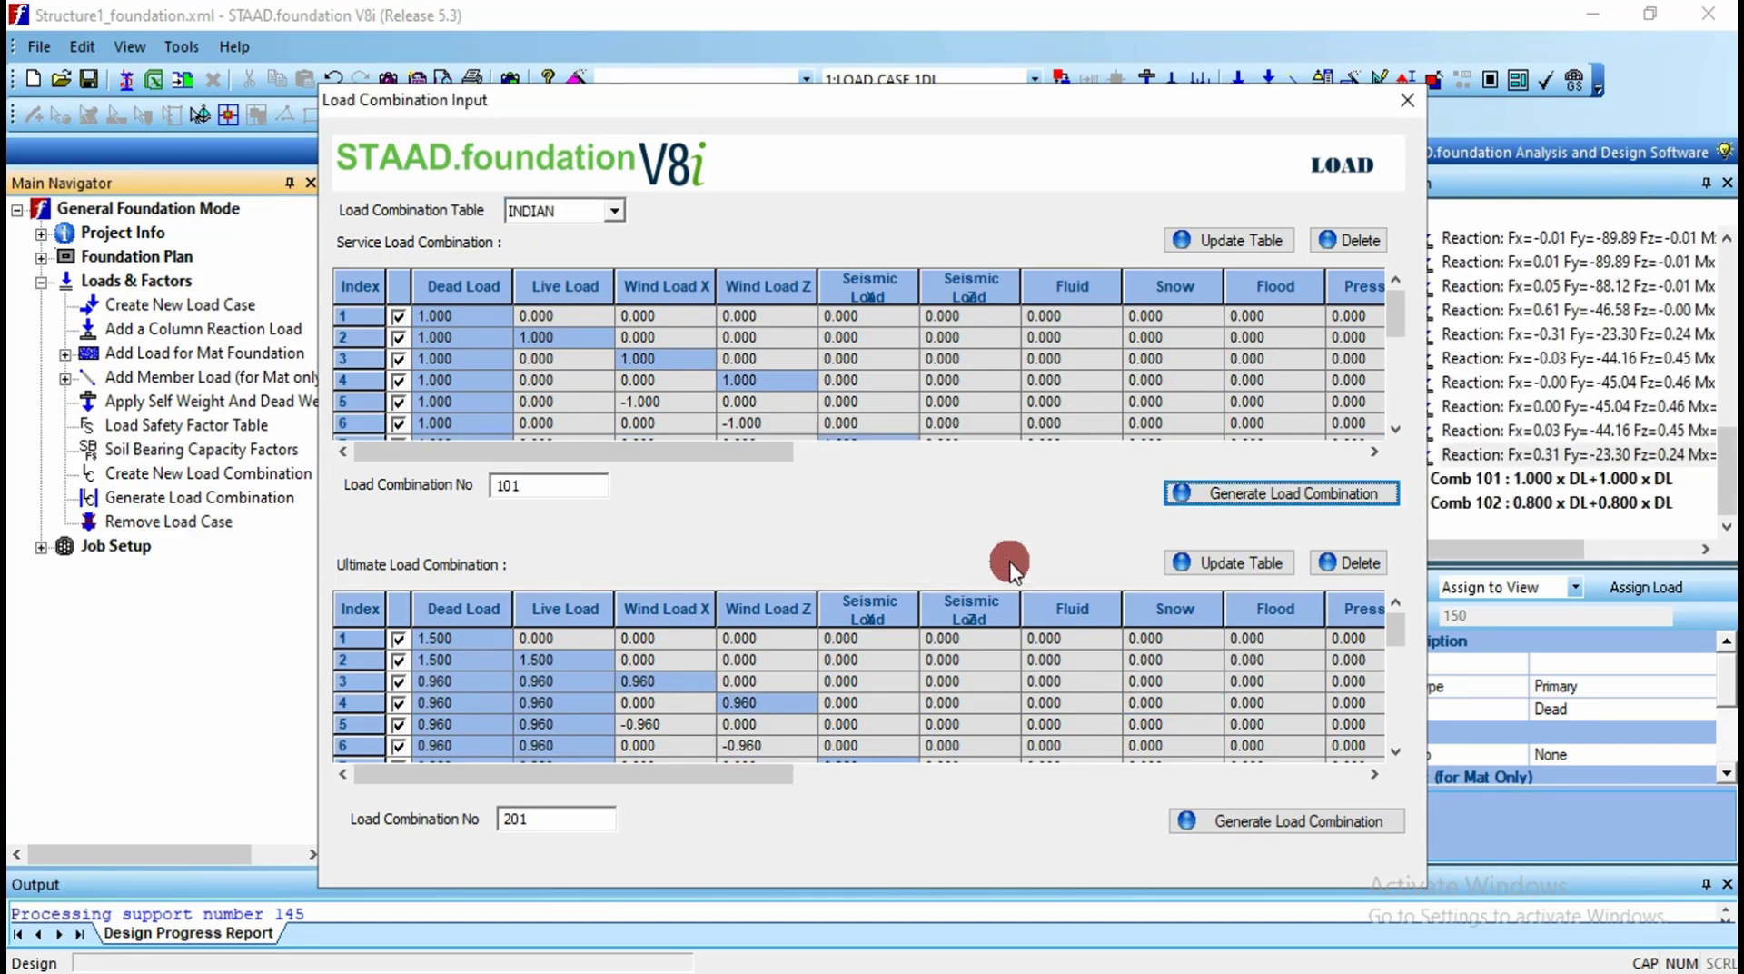
Step: Generate the ultimate load combinations from the INDIAN table, numbered from 201, and close the load combination input
click(1269, 821)
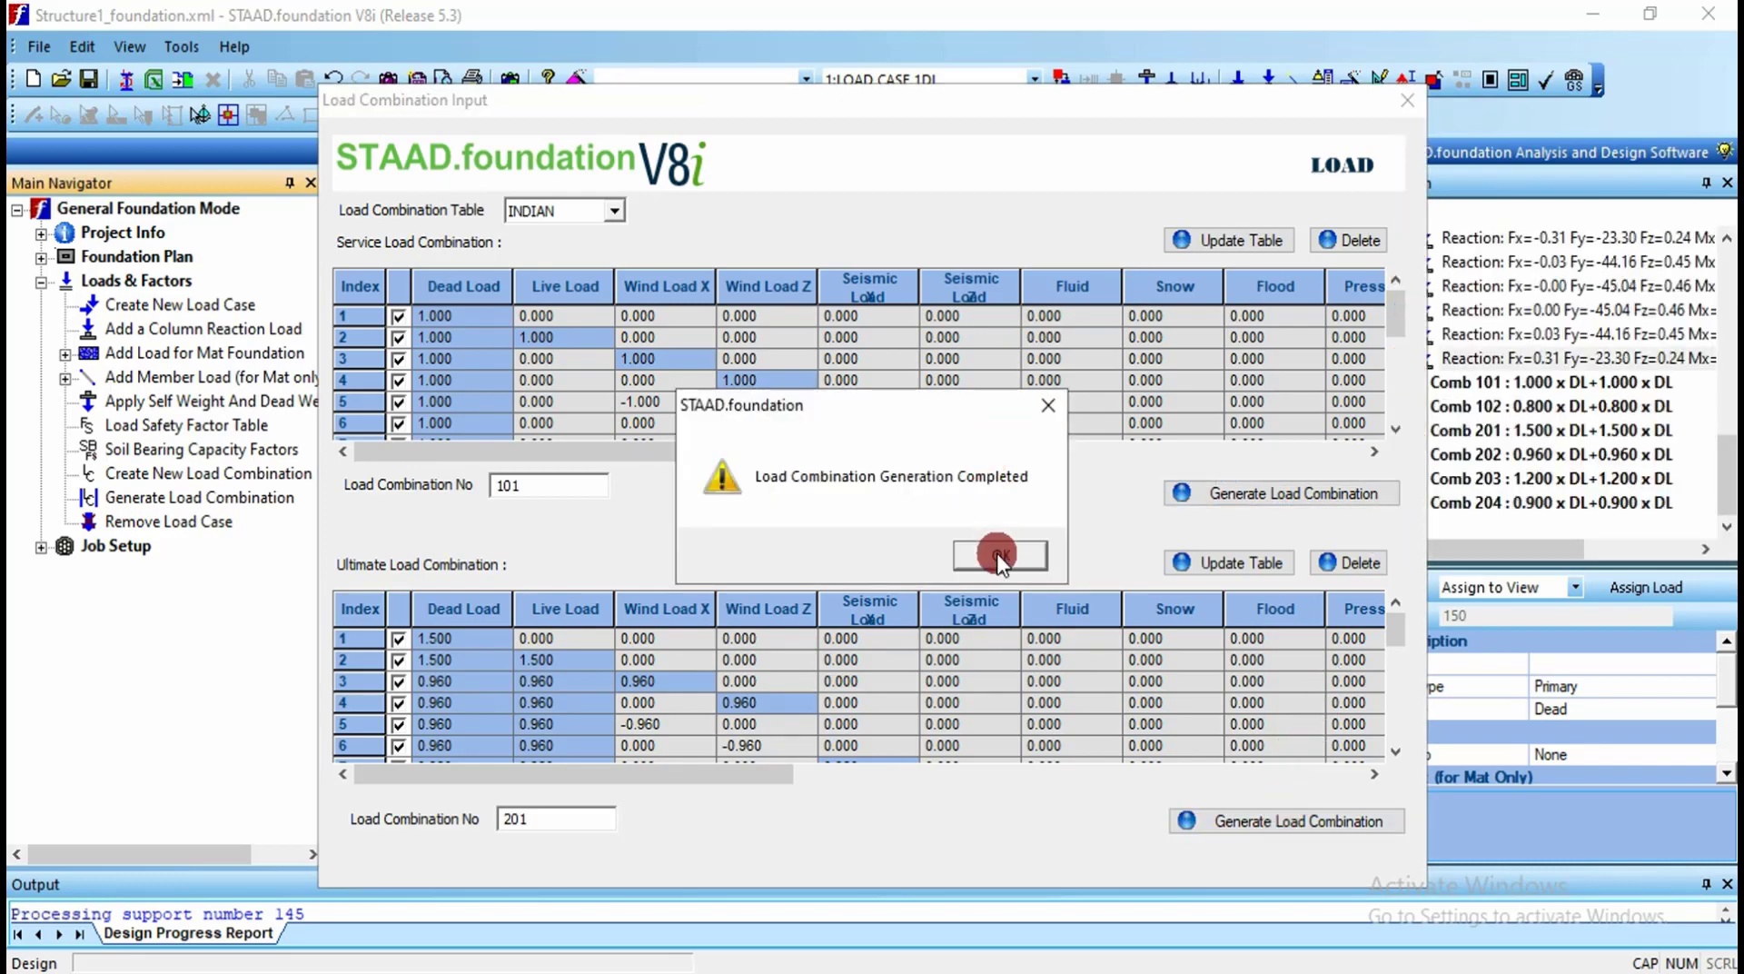
click(1001, 556)
click(1407, 98)
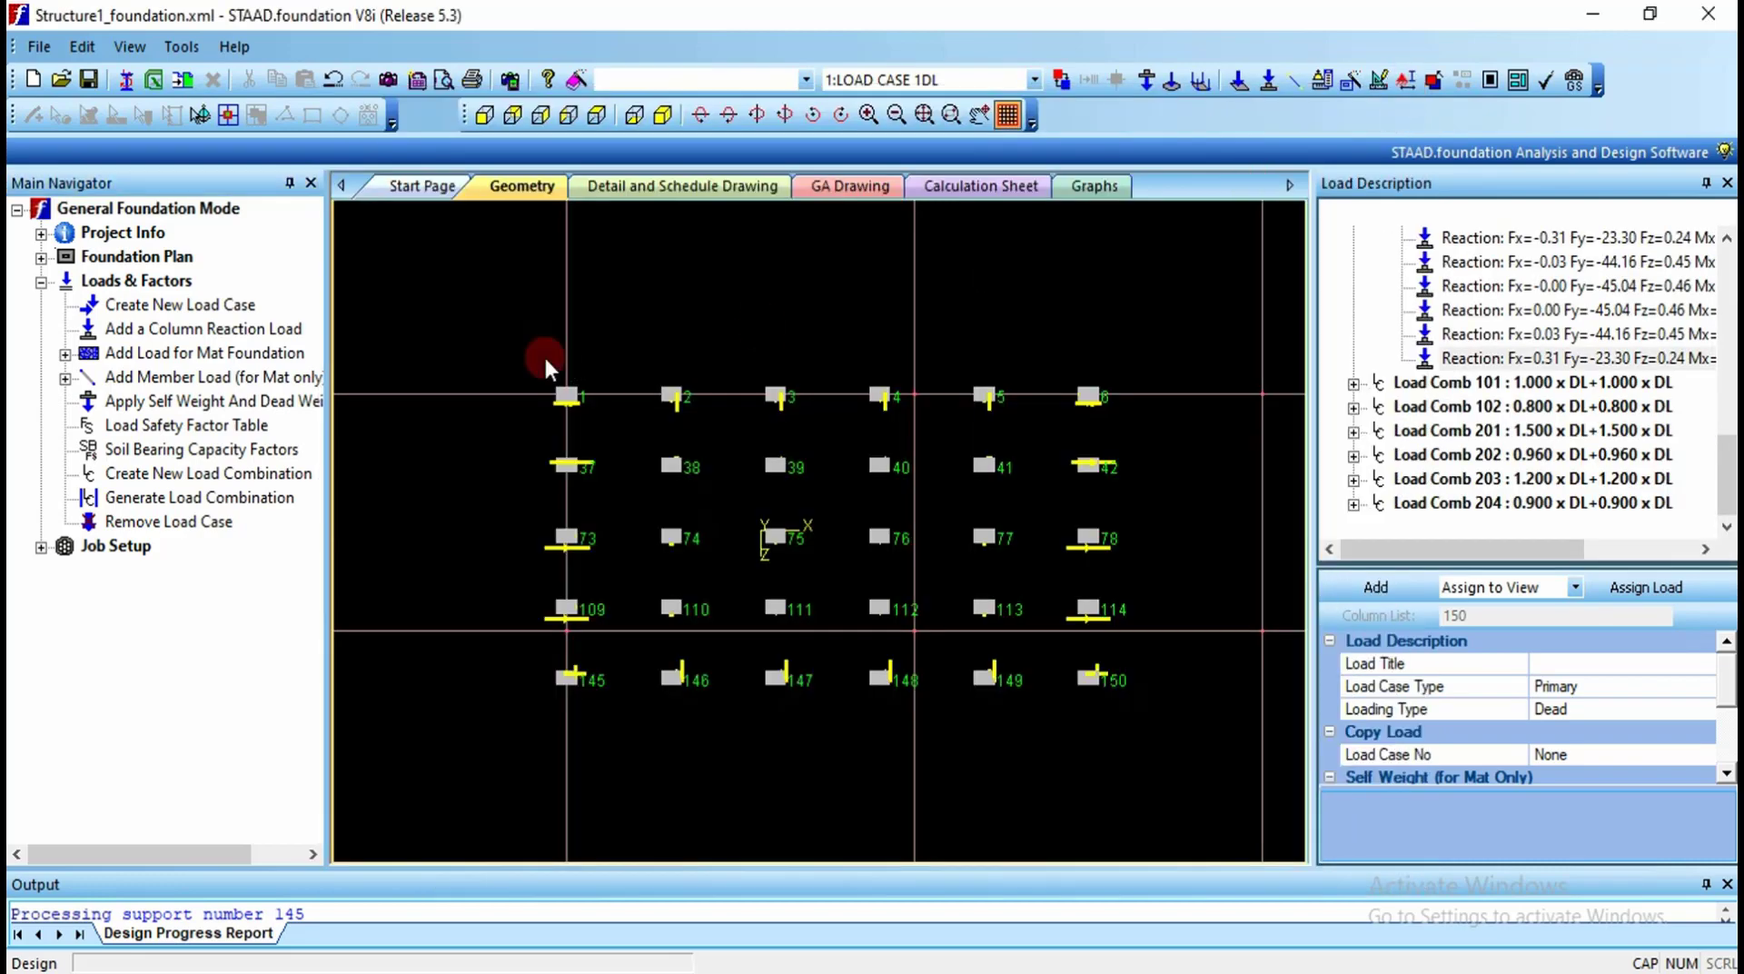
Step: Begin a new foundation job named MAT with the job type Mat
click(41, 547)
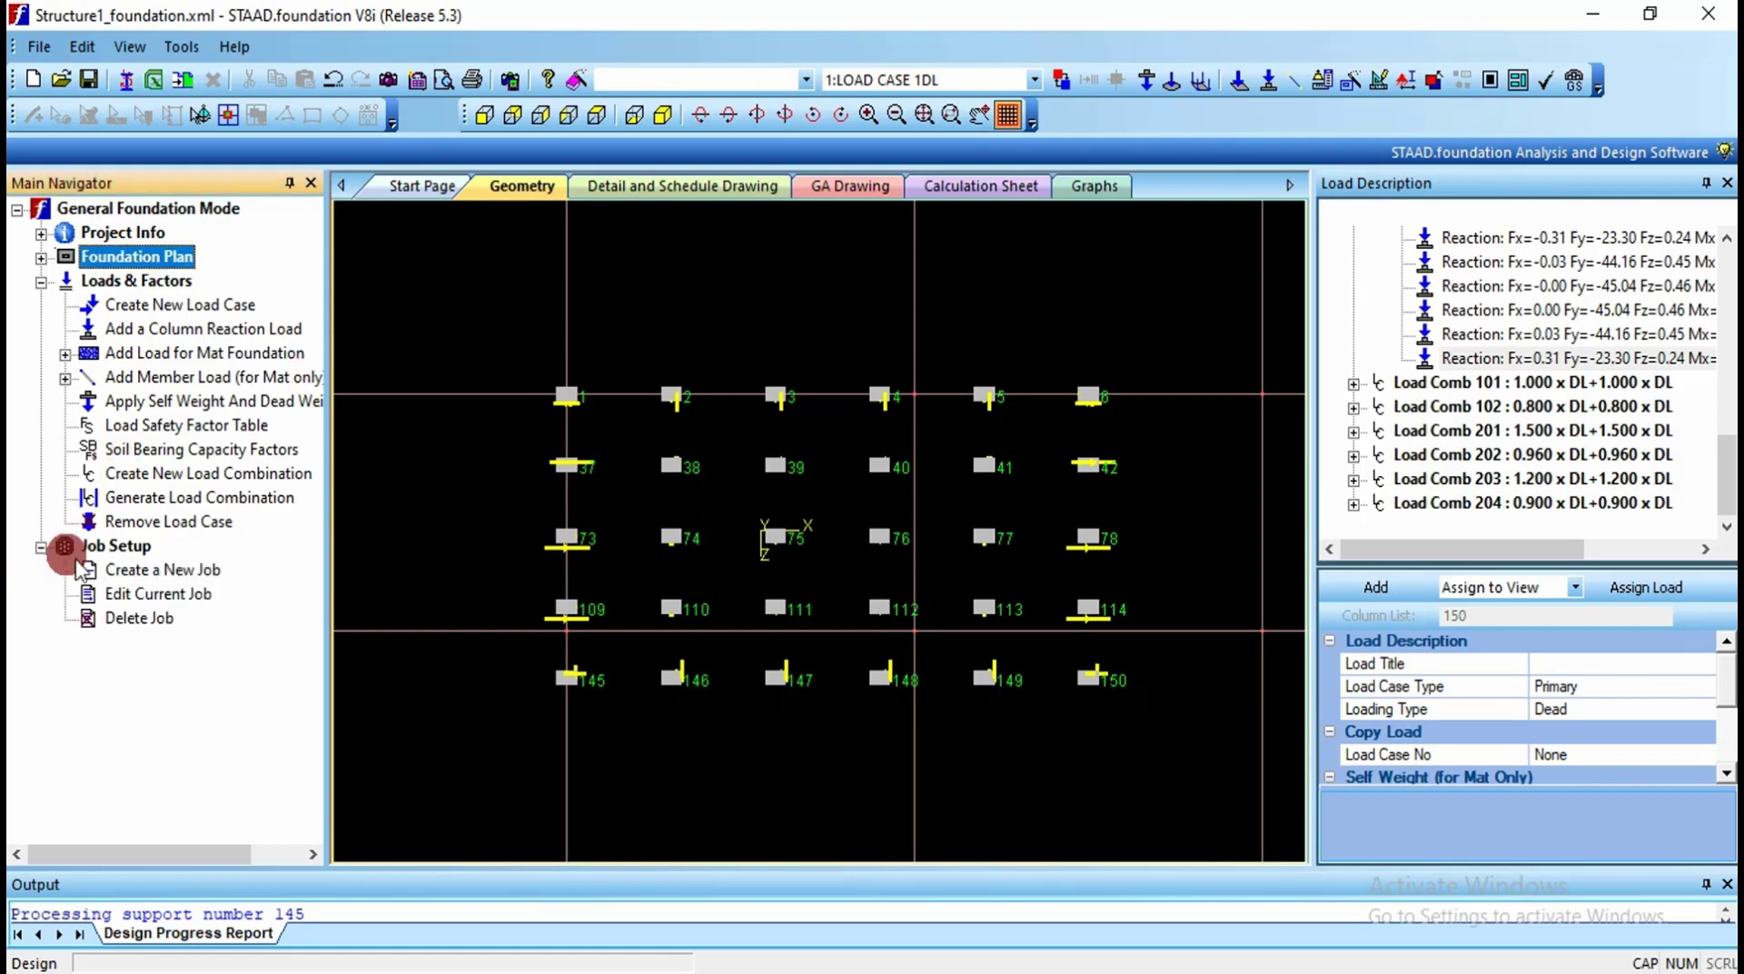
click(128, 570)
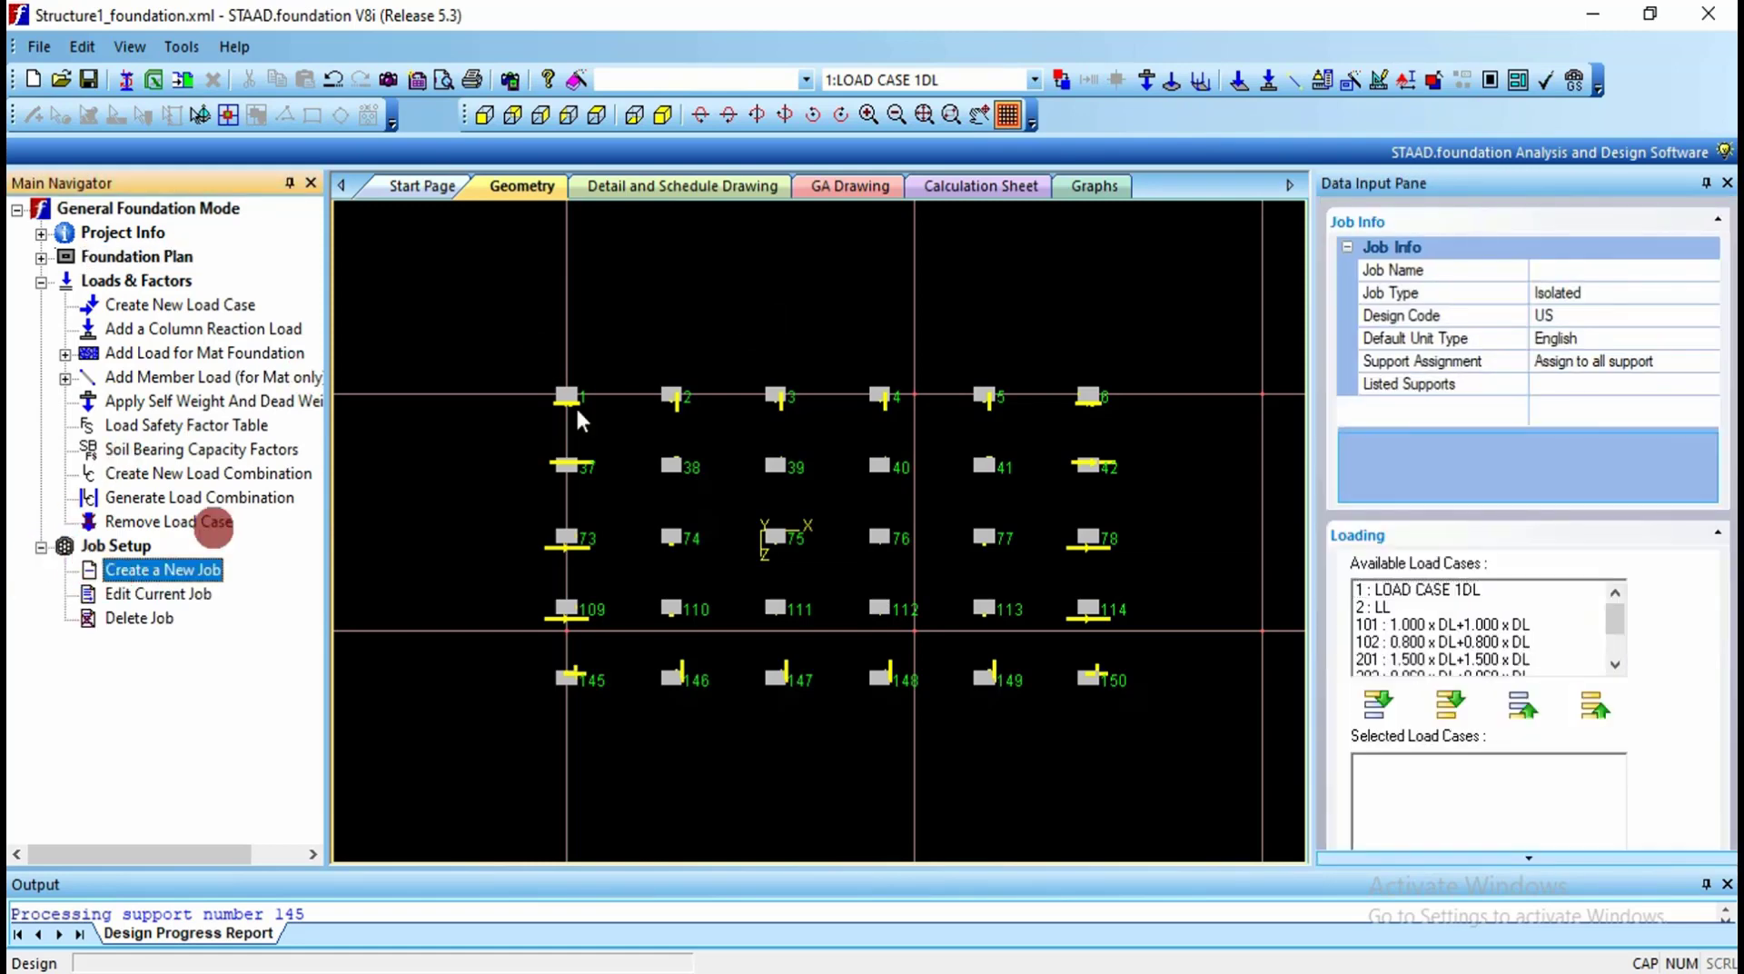
click(1582, 273)
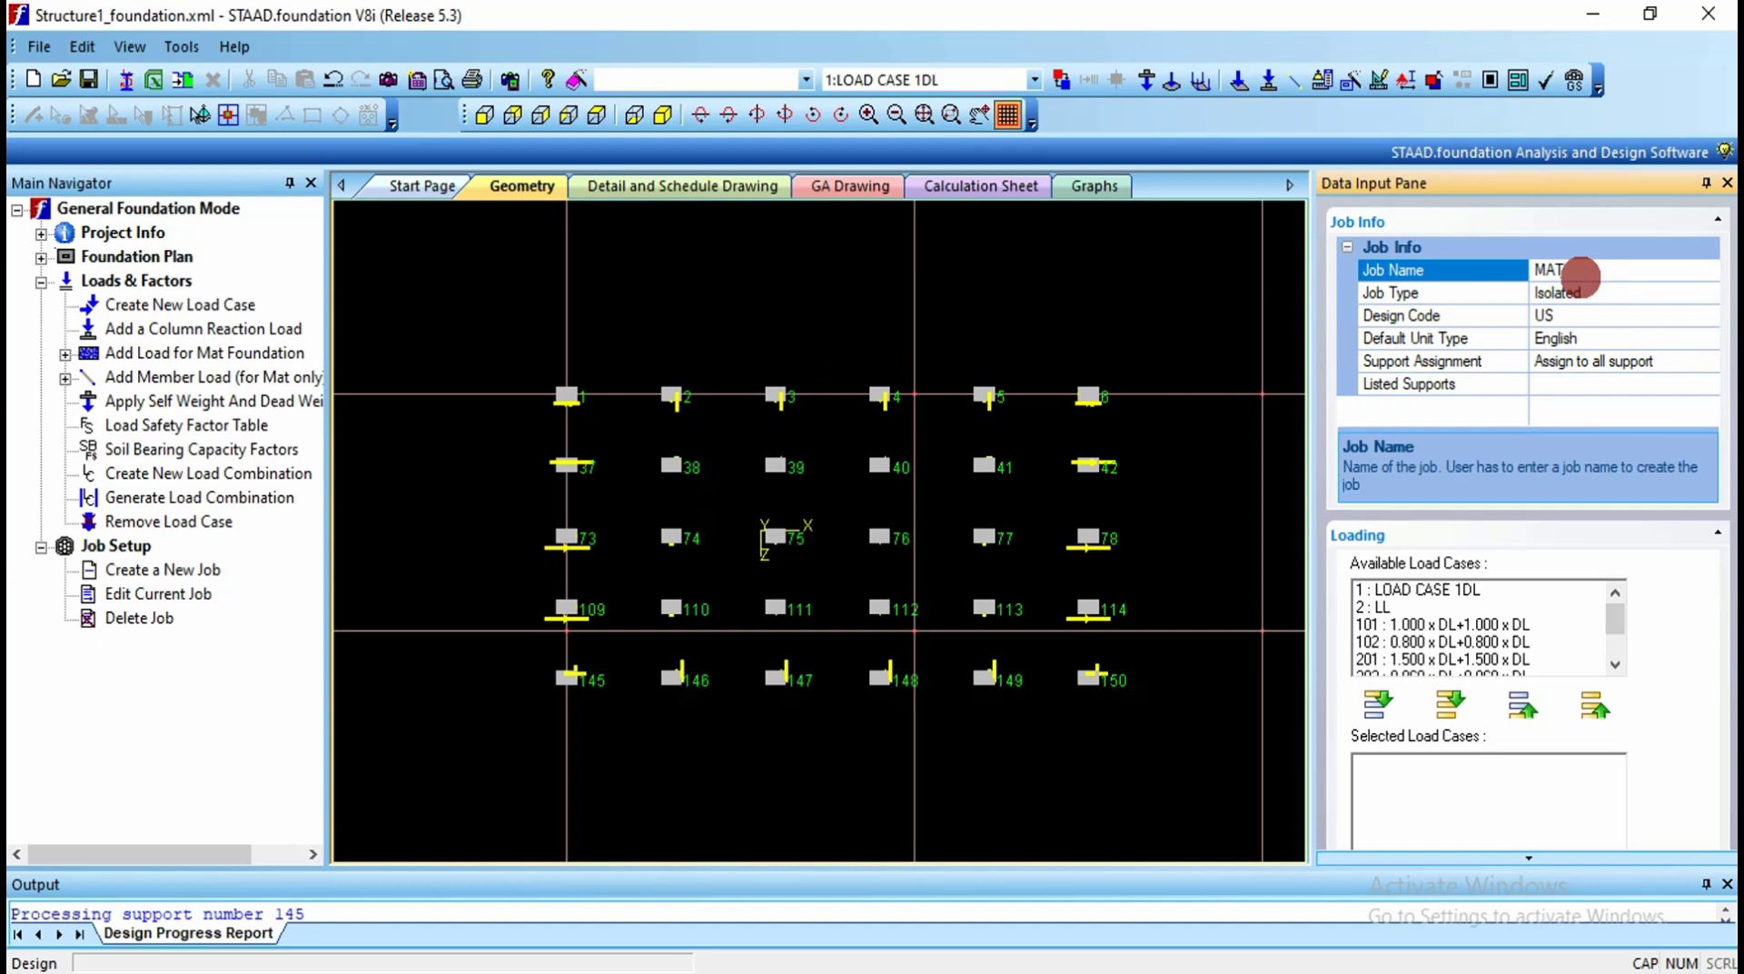
text(MAT)
click(1640, 292)
click(1708, 295)
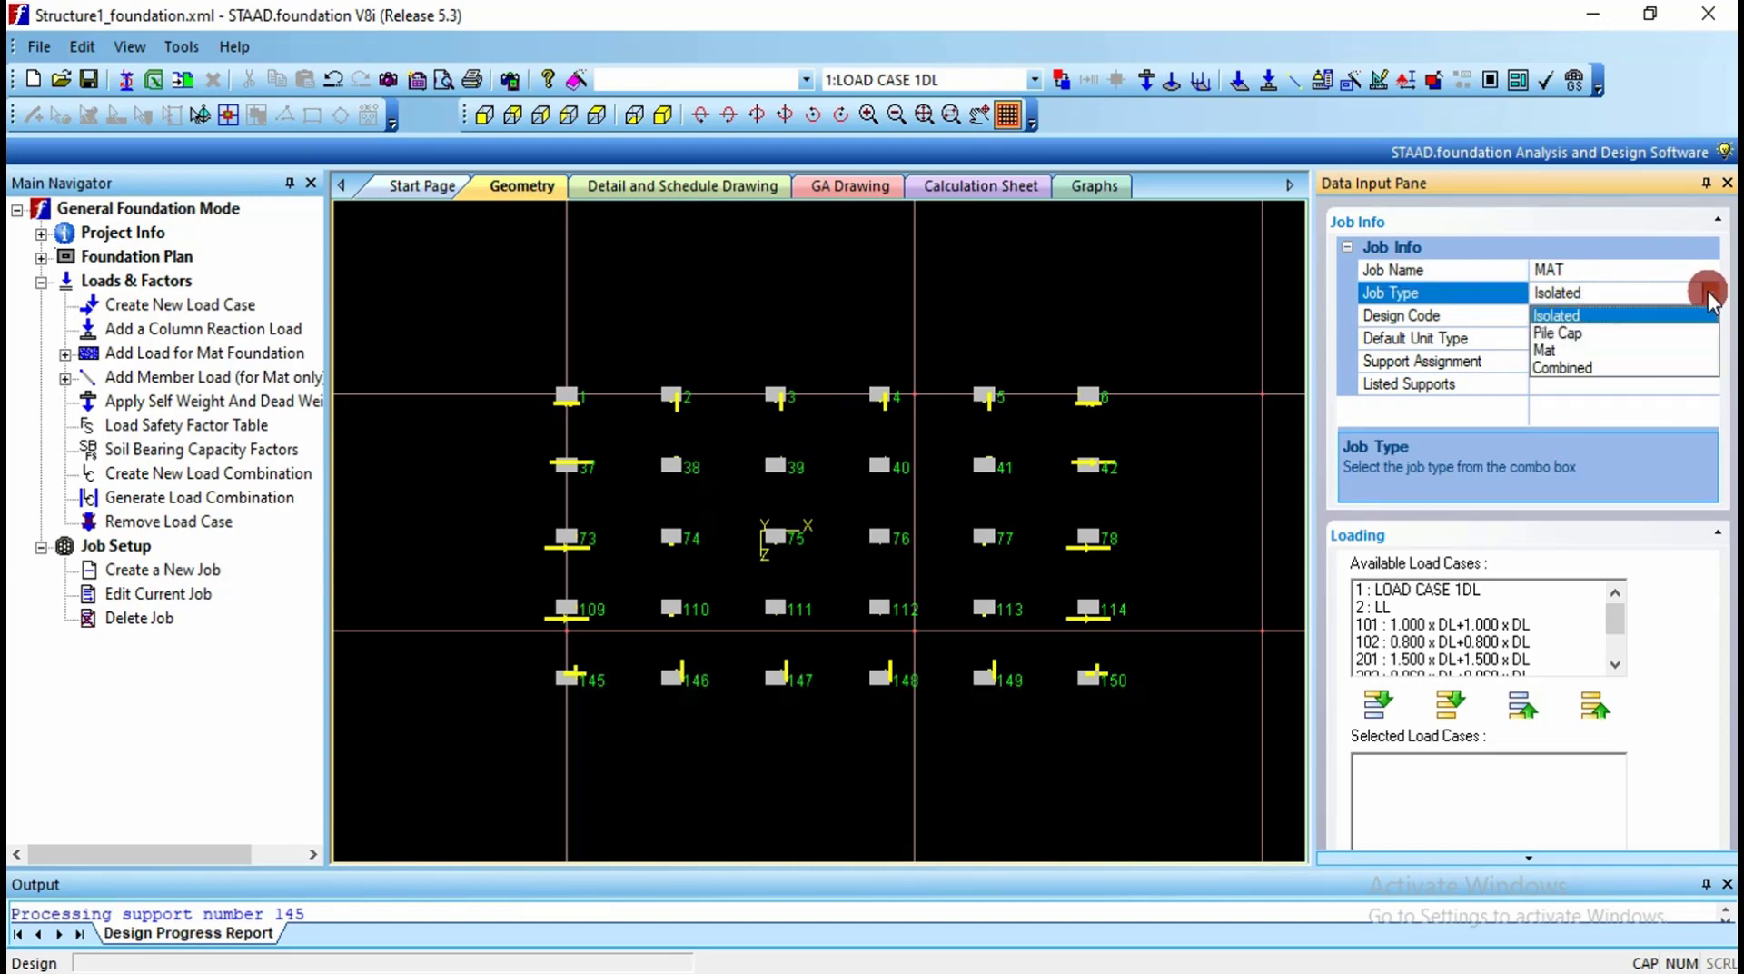
click(1667, 351)
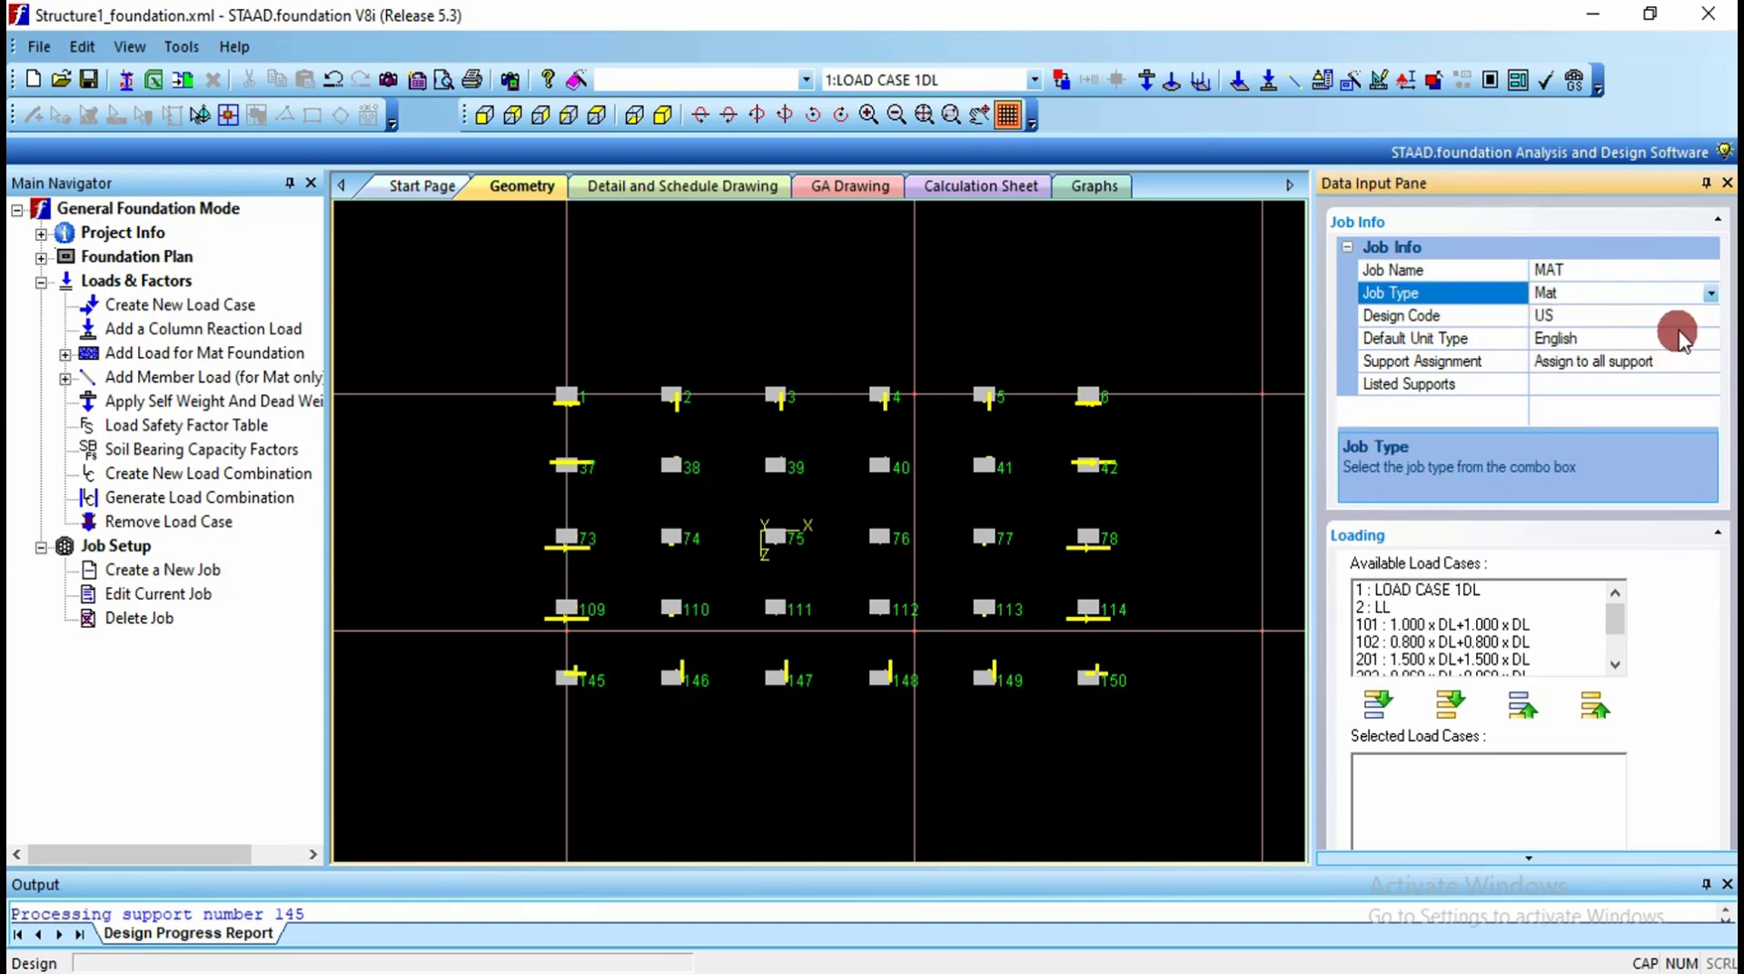
Step: Set the job's design code to Indian and default unit type to SI, keeping its assignment to all supports
click(1681, 316)
click(1711, 316)
click(1644, 373)
click(1662, 341)
click(1488, 343)
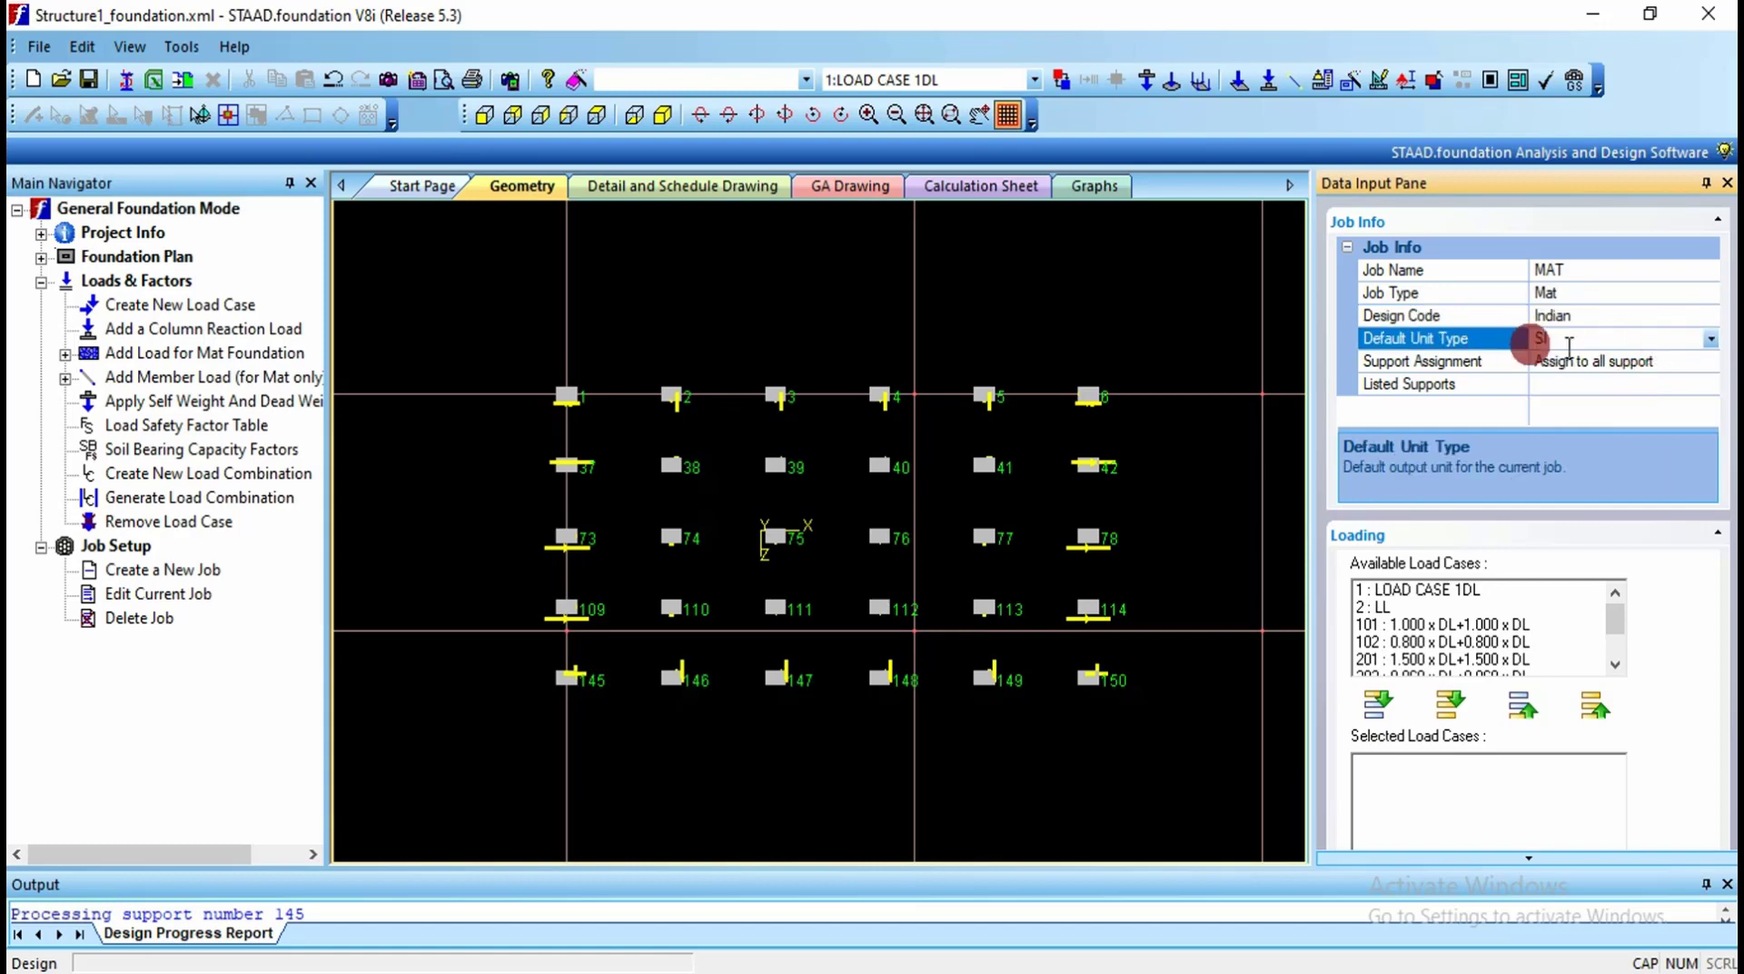
click(1661, 364)
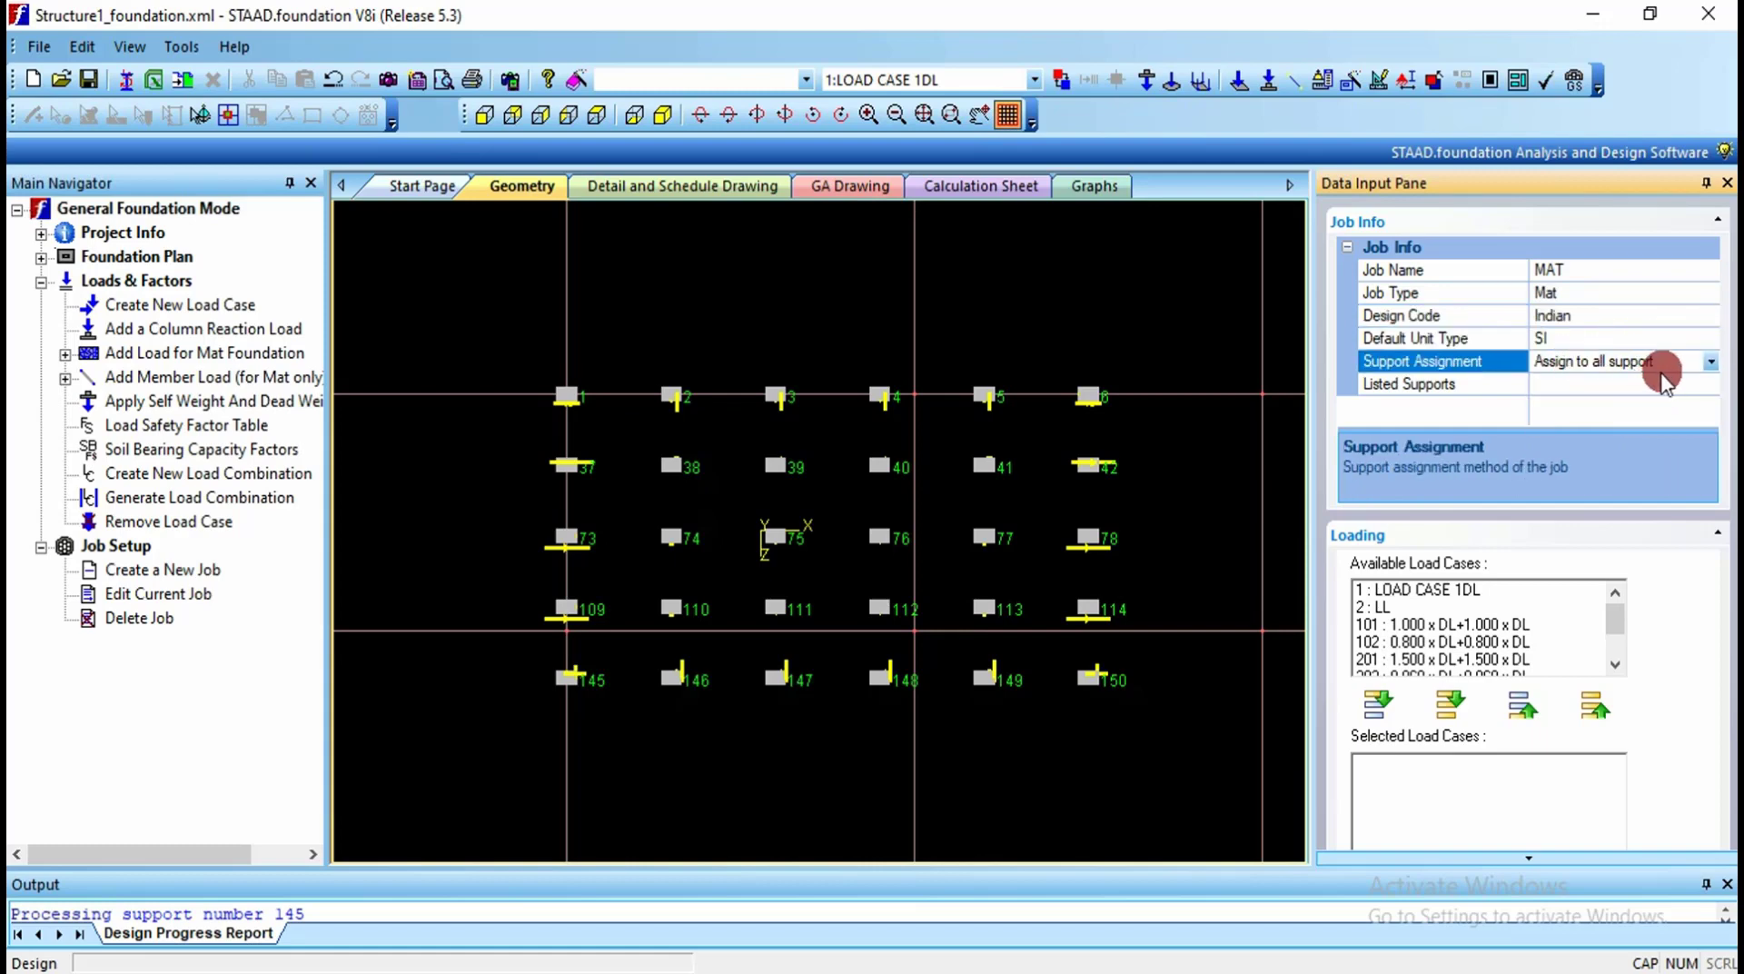
Step: Include all available load cases in the MAT job and create the job
click(1451, 701)
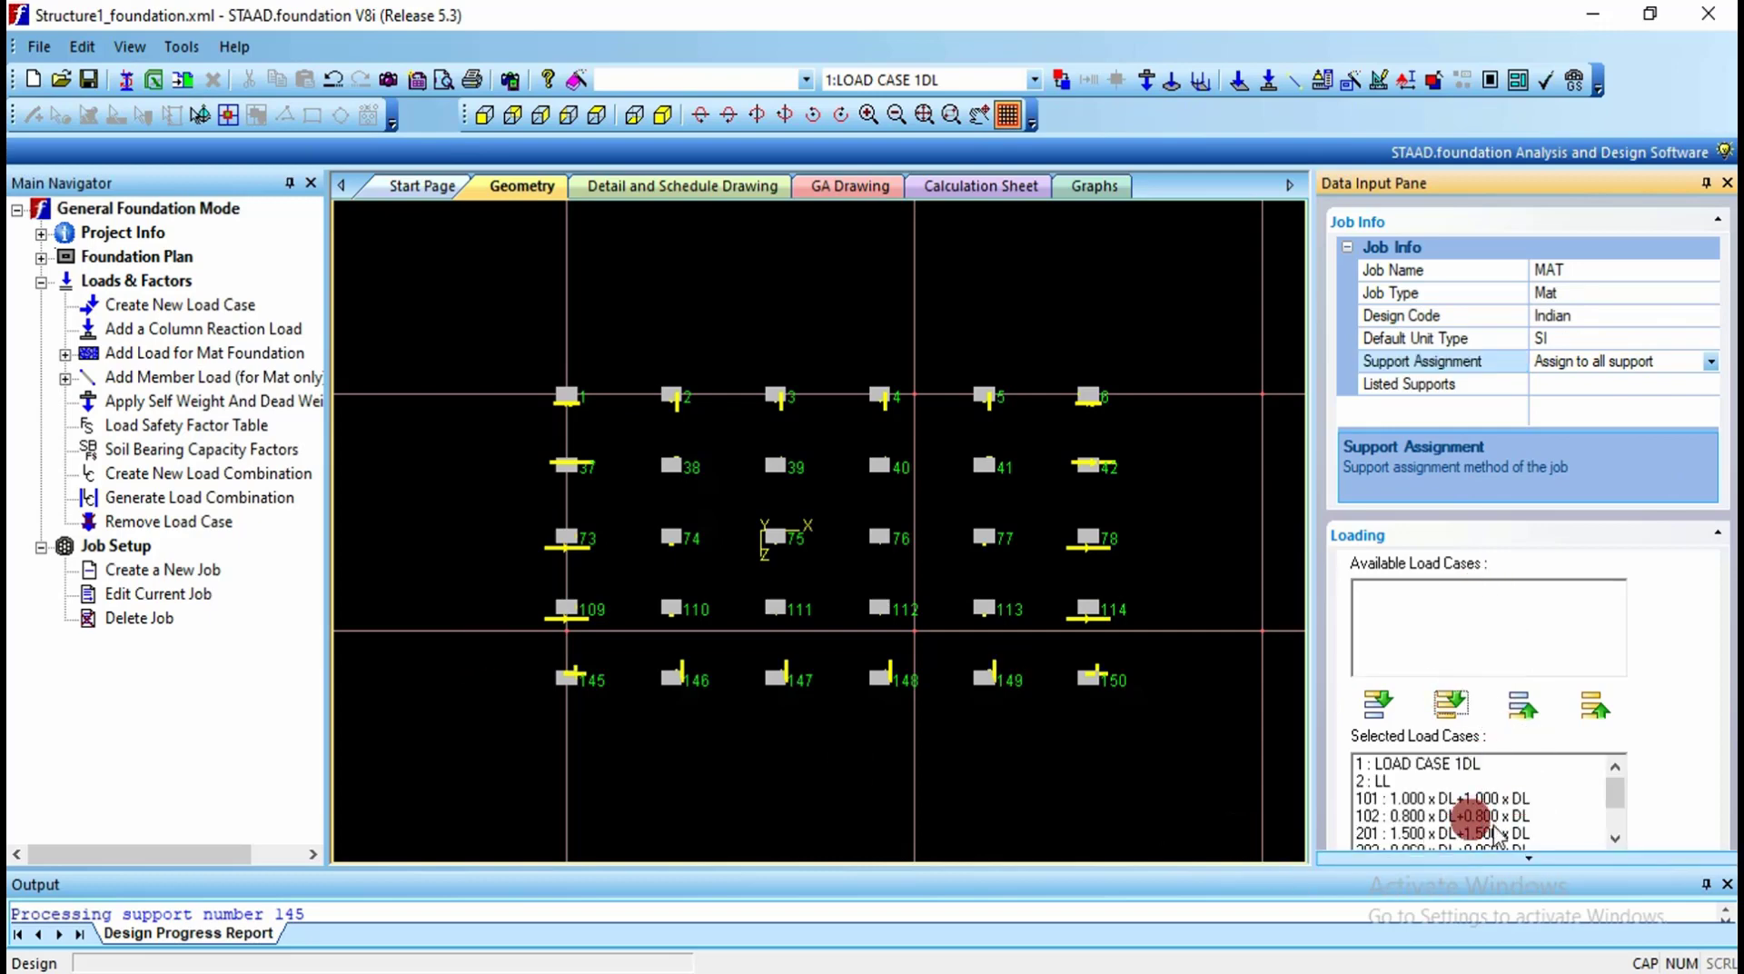
click(1562, 858)
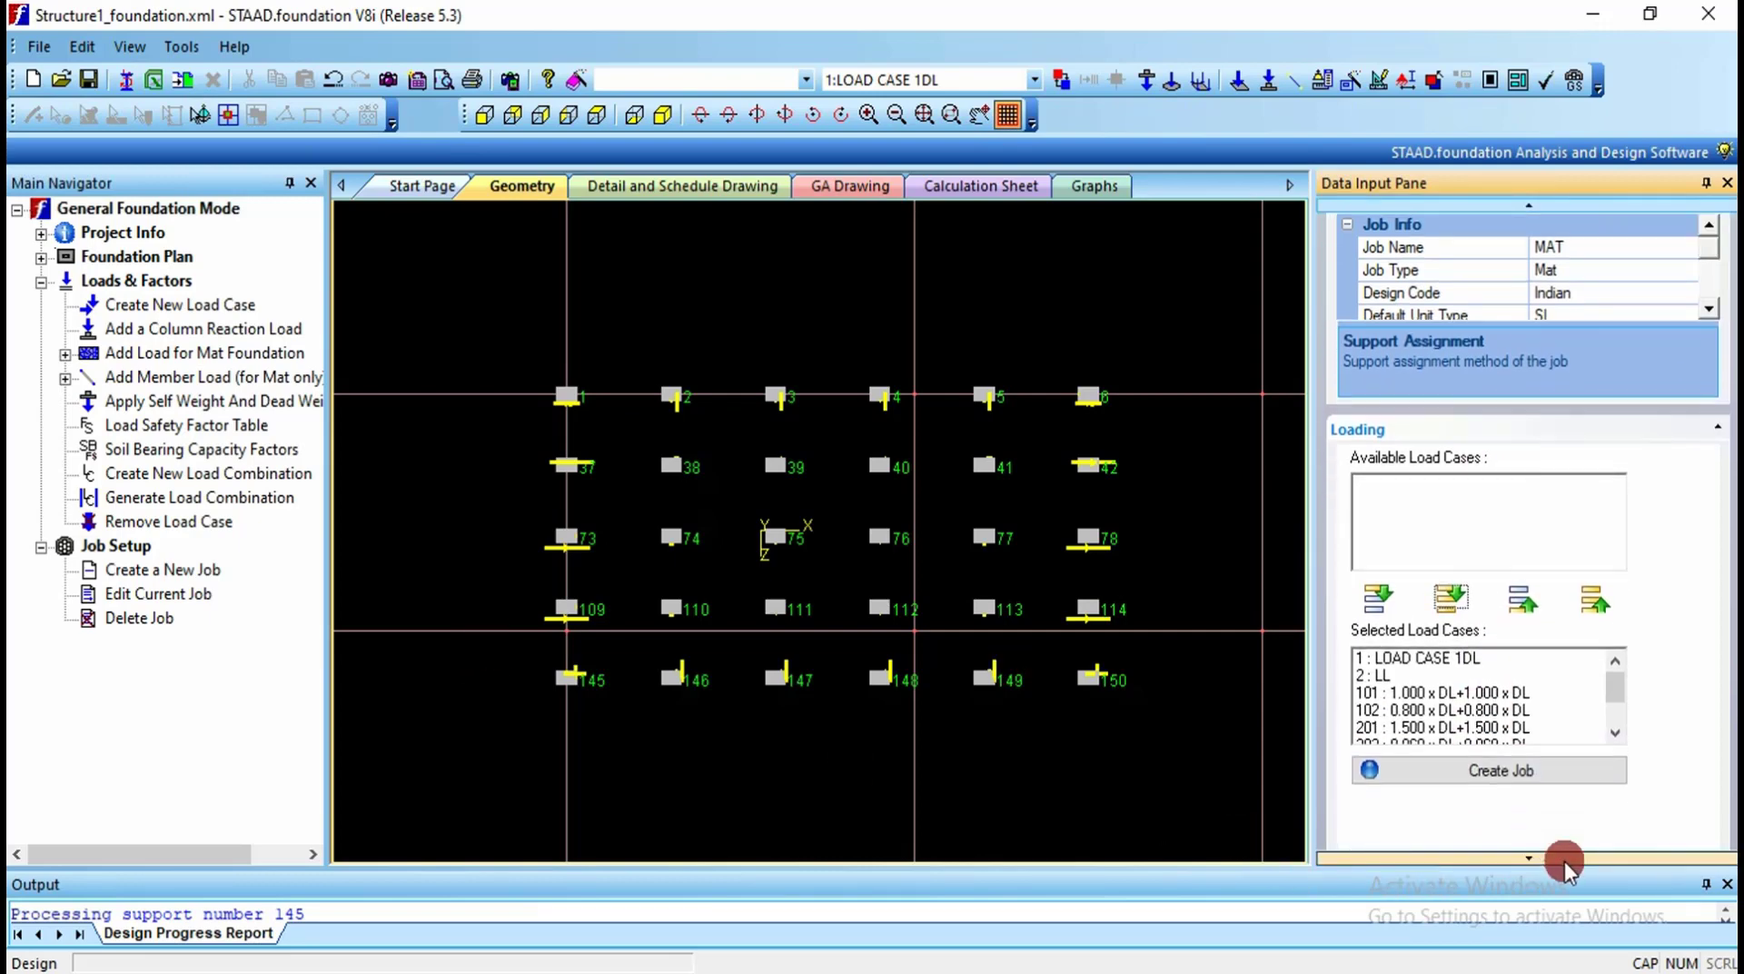
click(1501, 769)
Step: Set the mat foundation's default subgrade modulus to 16000 kN/m2/m, keeping the soil density at 22 kN/m3
click(41, 330)
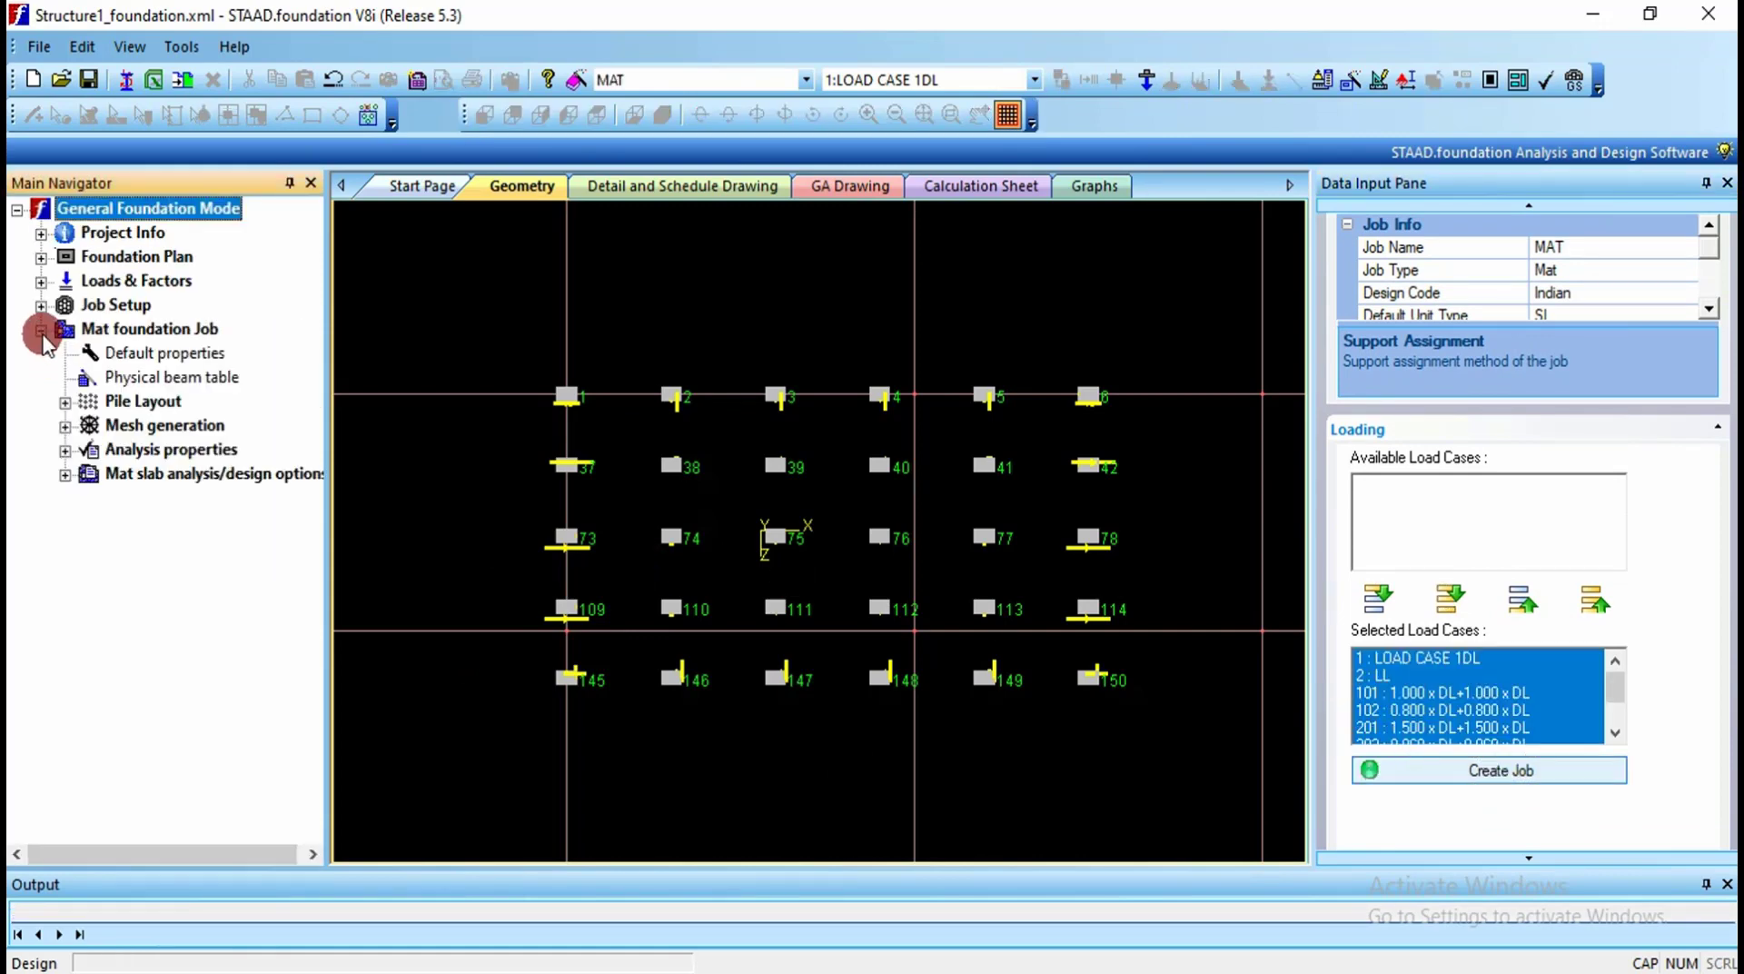
click(88, 354)
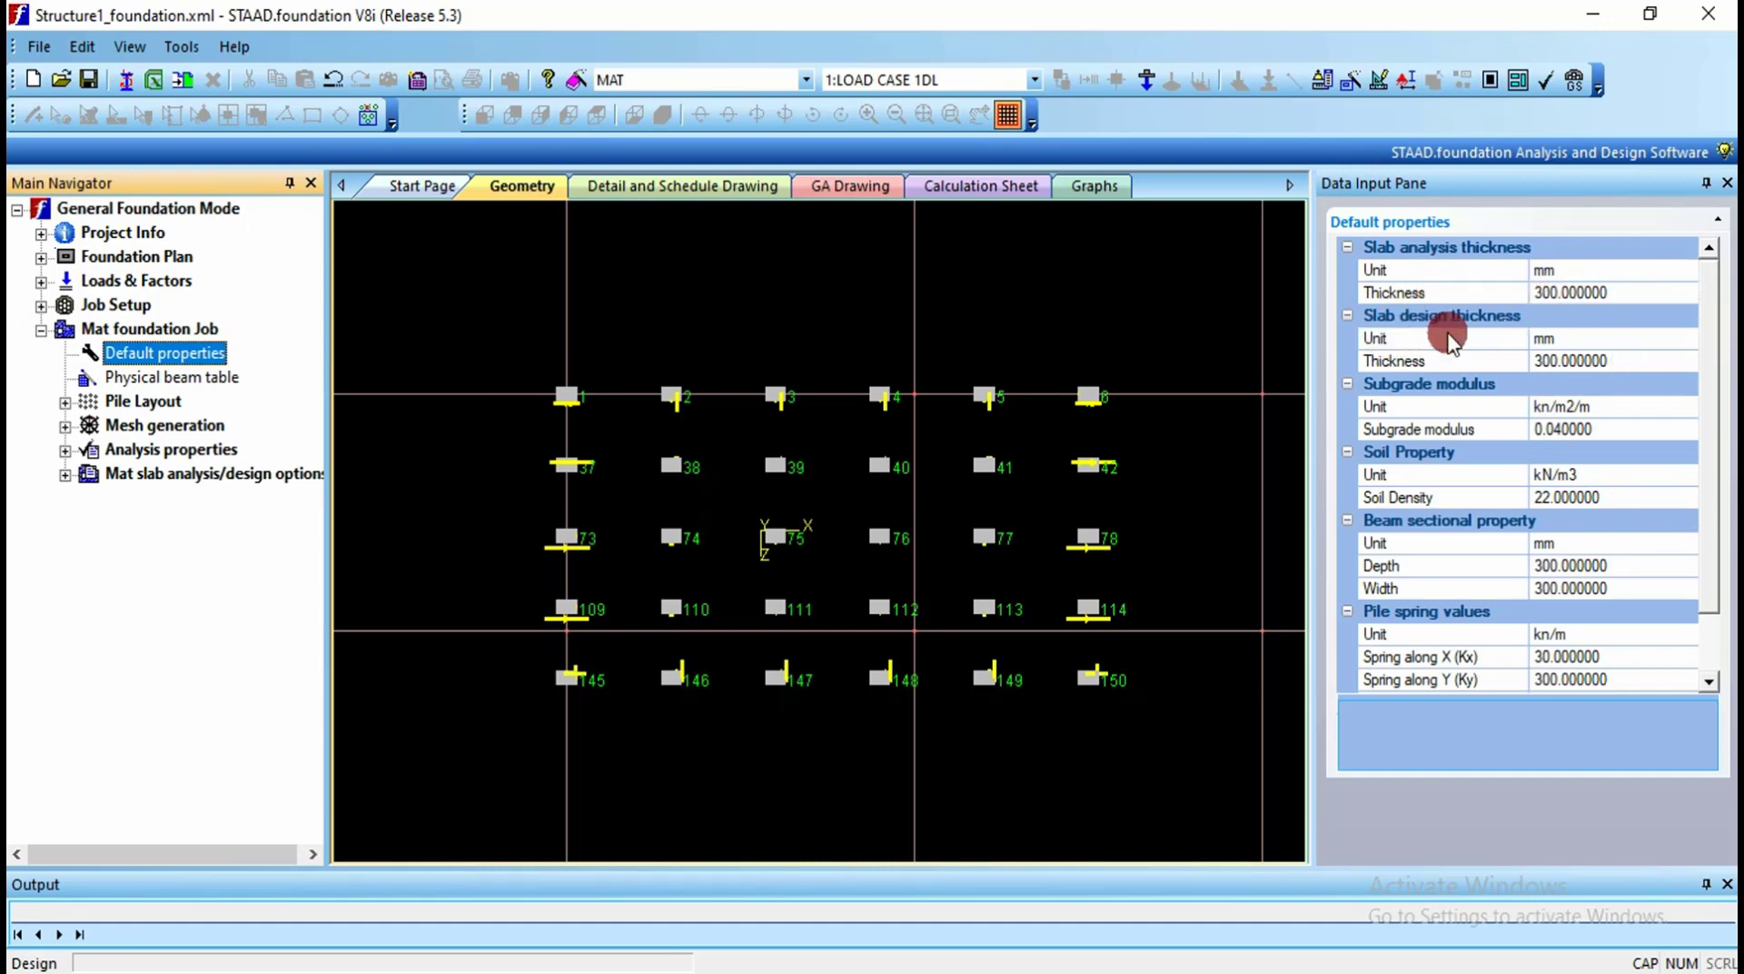
click(1615, 429)
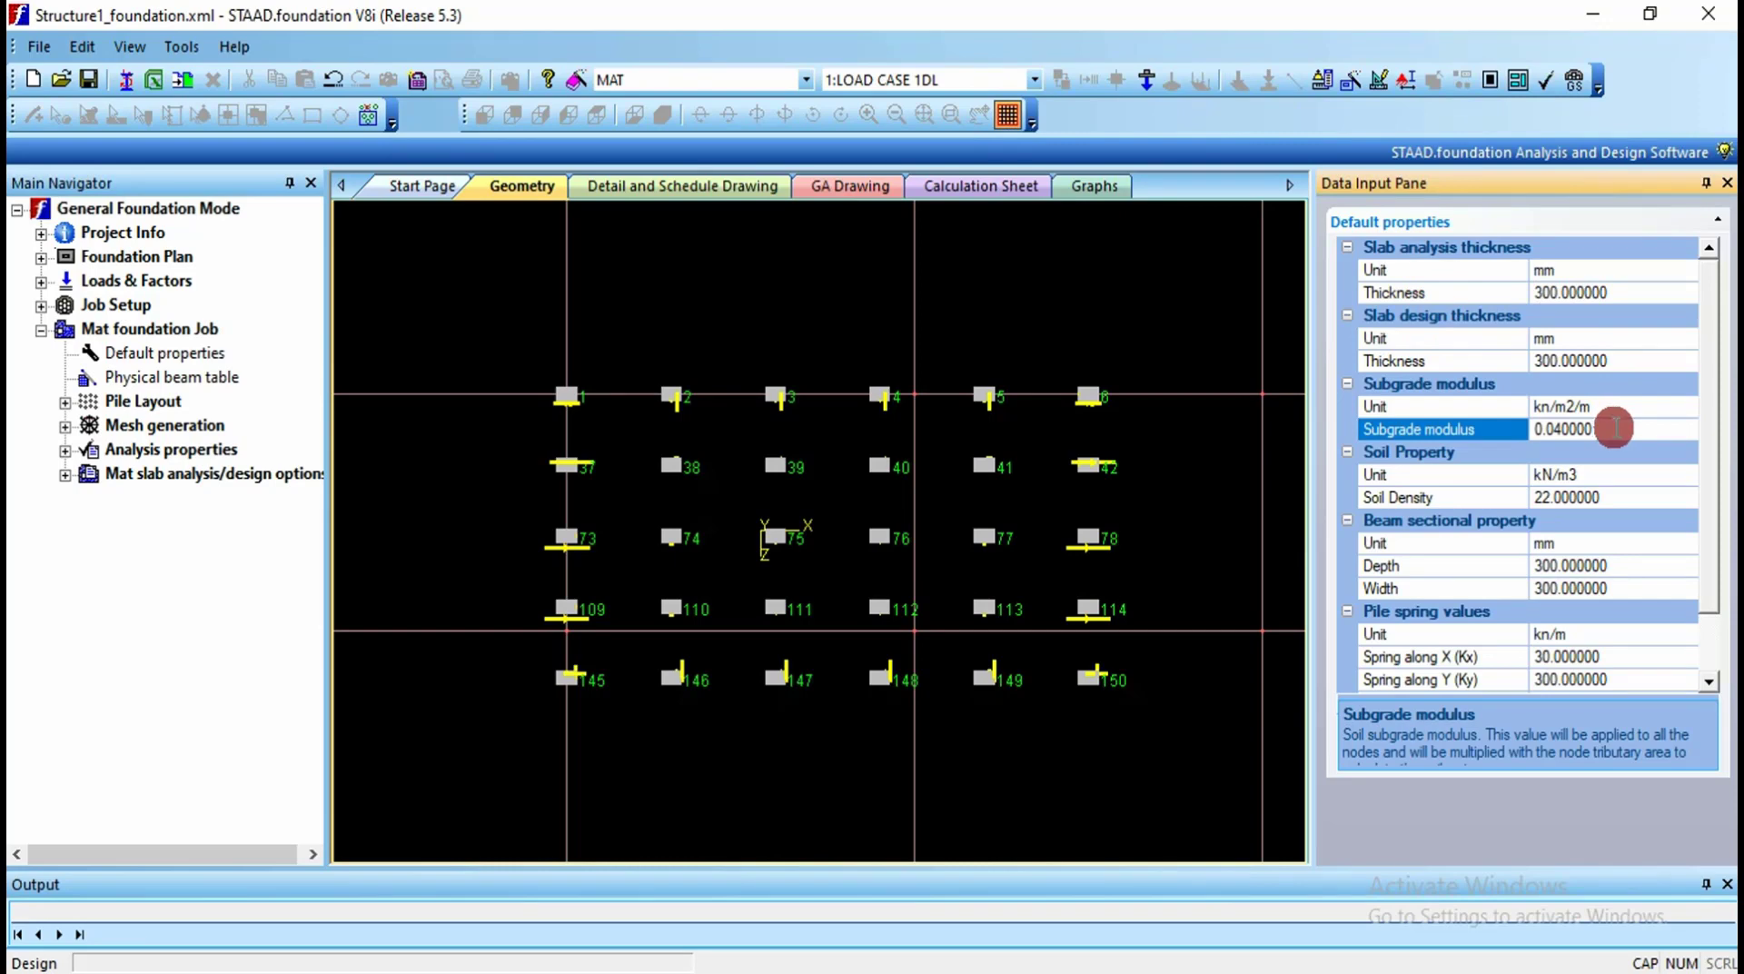
double_click(1615, 429)
text(16)
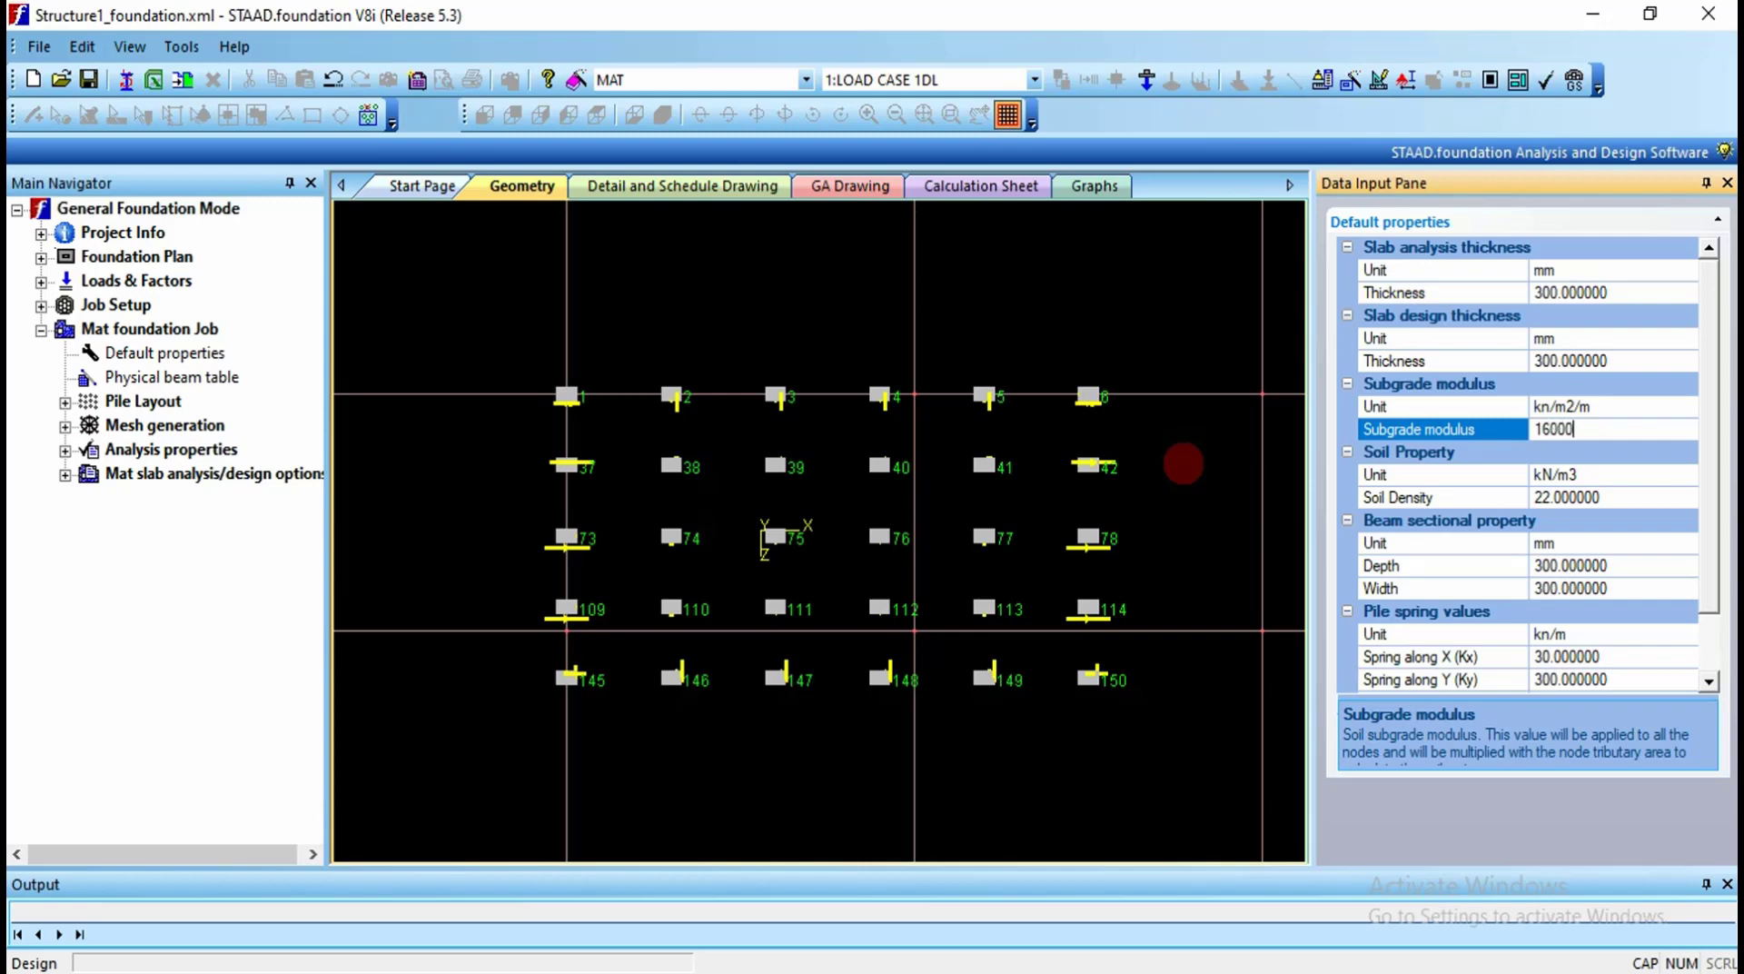
text(000)
click(1567, 475)
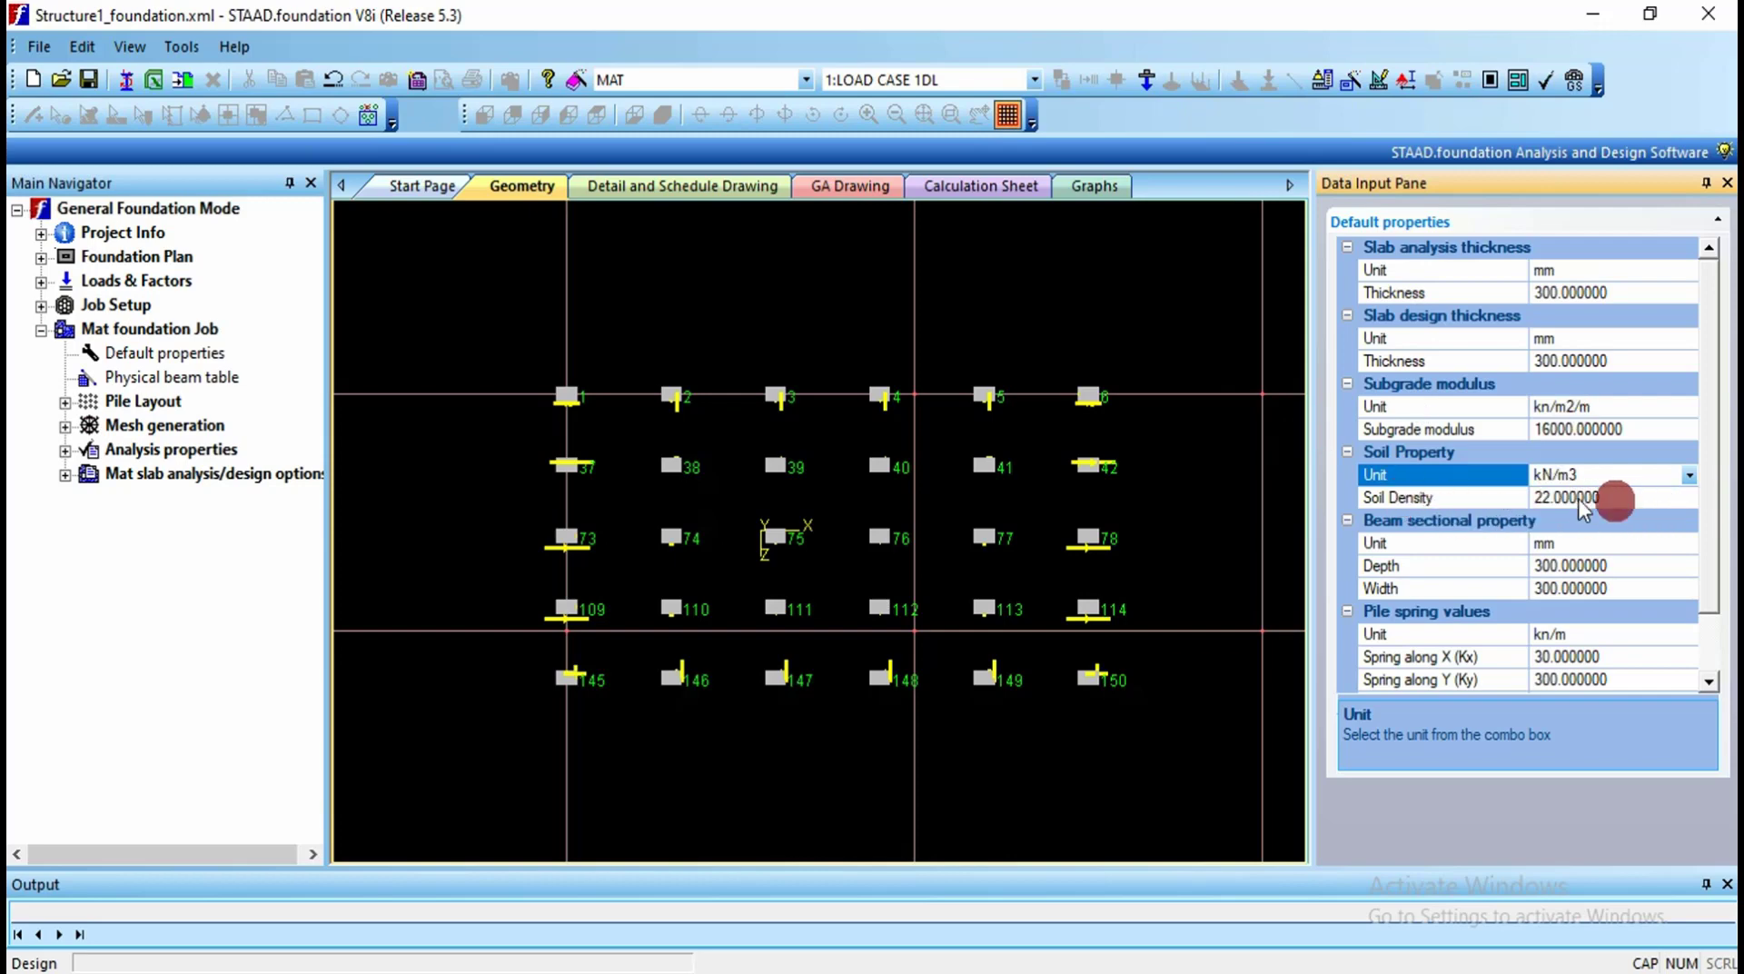
click(1632, 503)
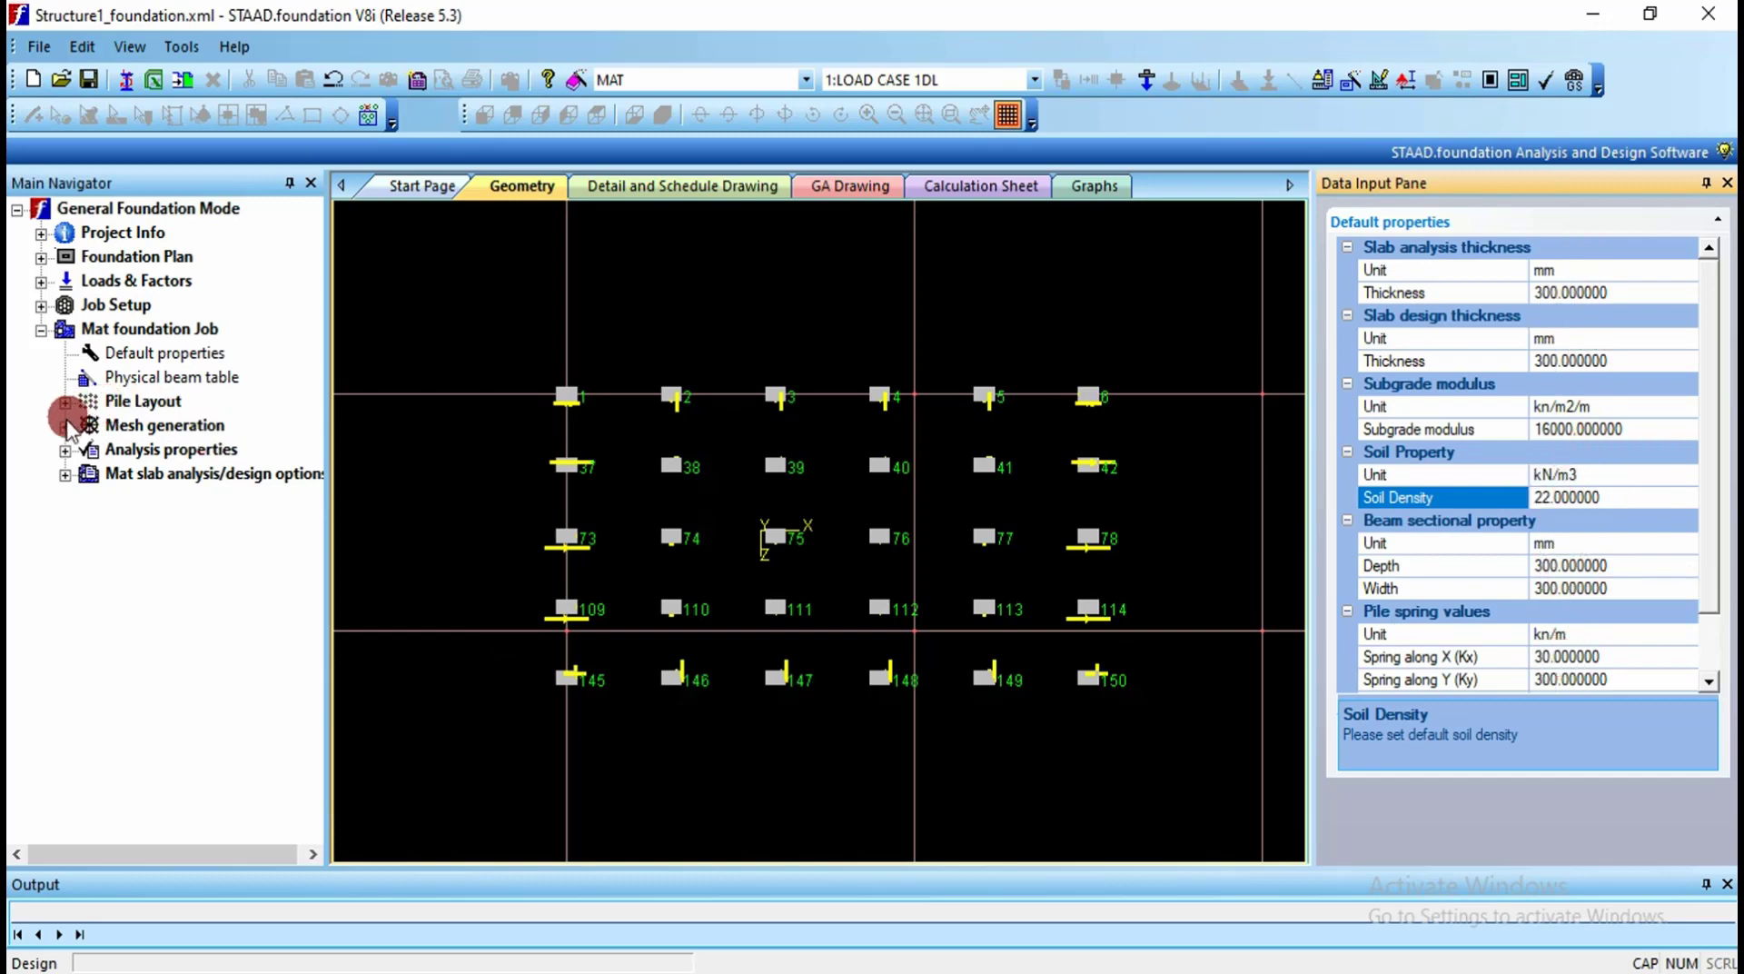
Step: Start a rectangular meshing region with its top left corner at X -1 m and Z -1 m
click(65, 426)
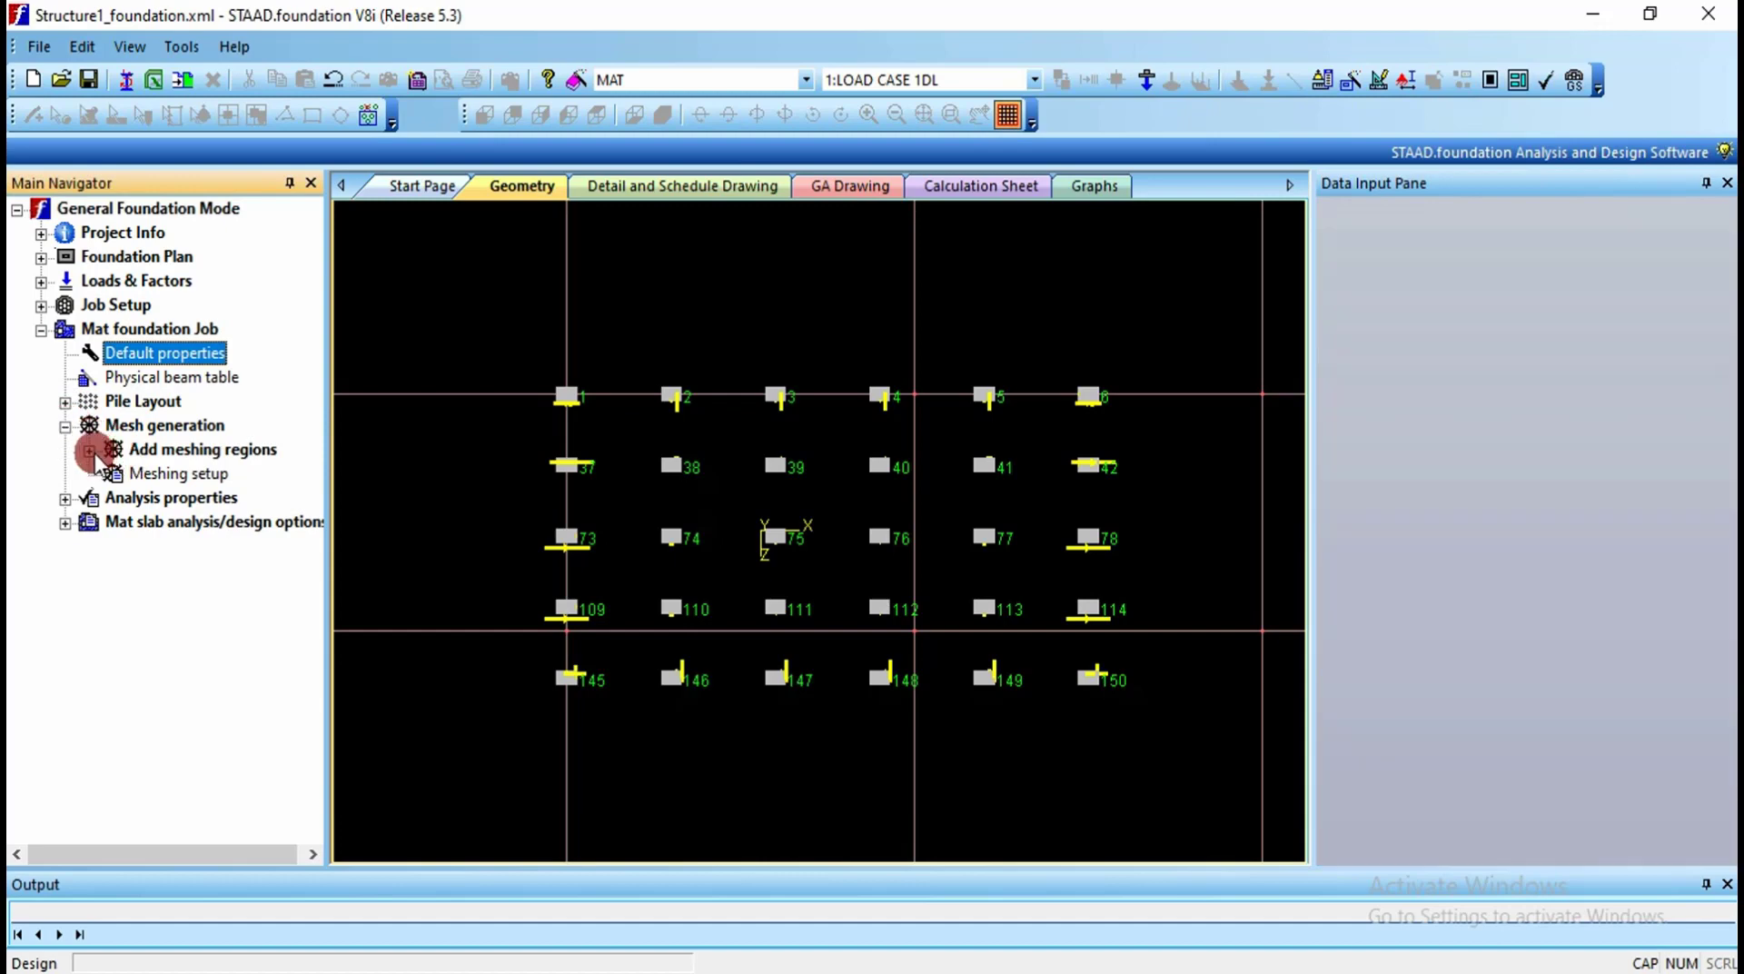
click(88, 450)
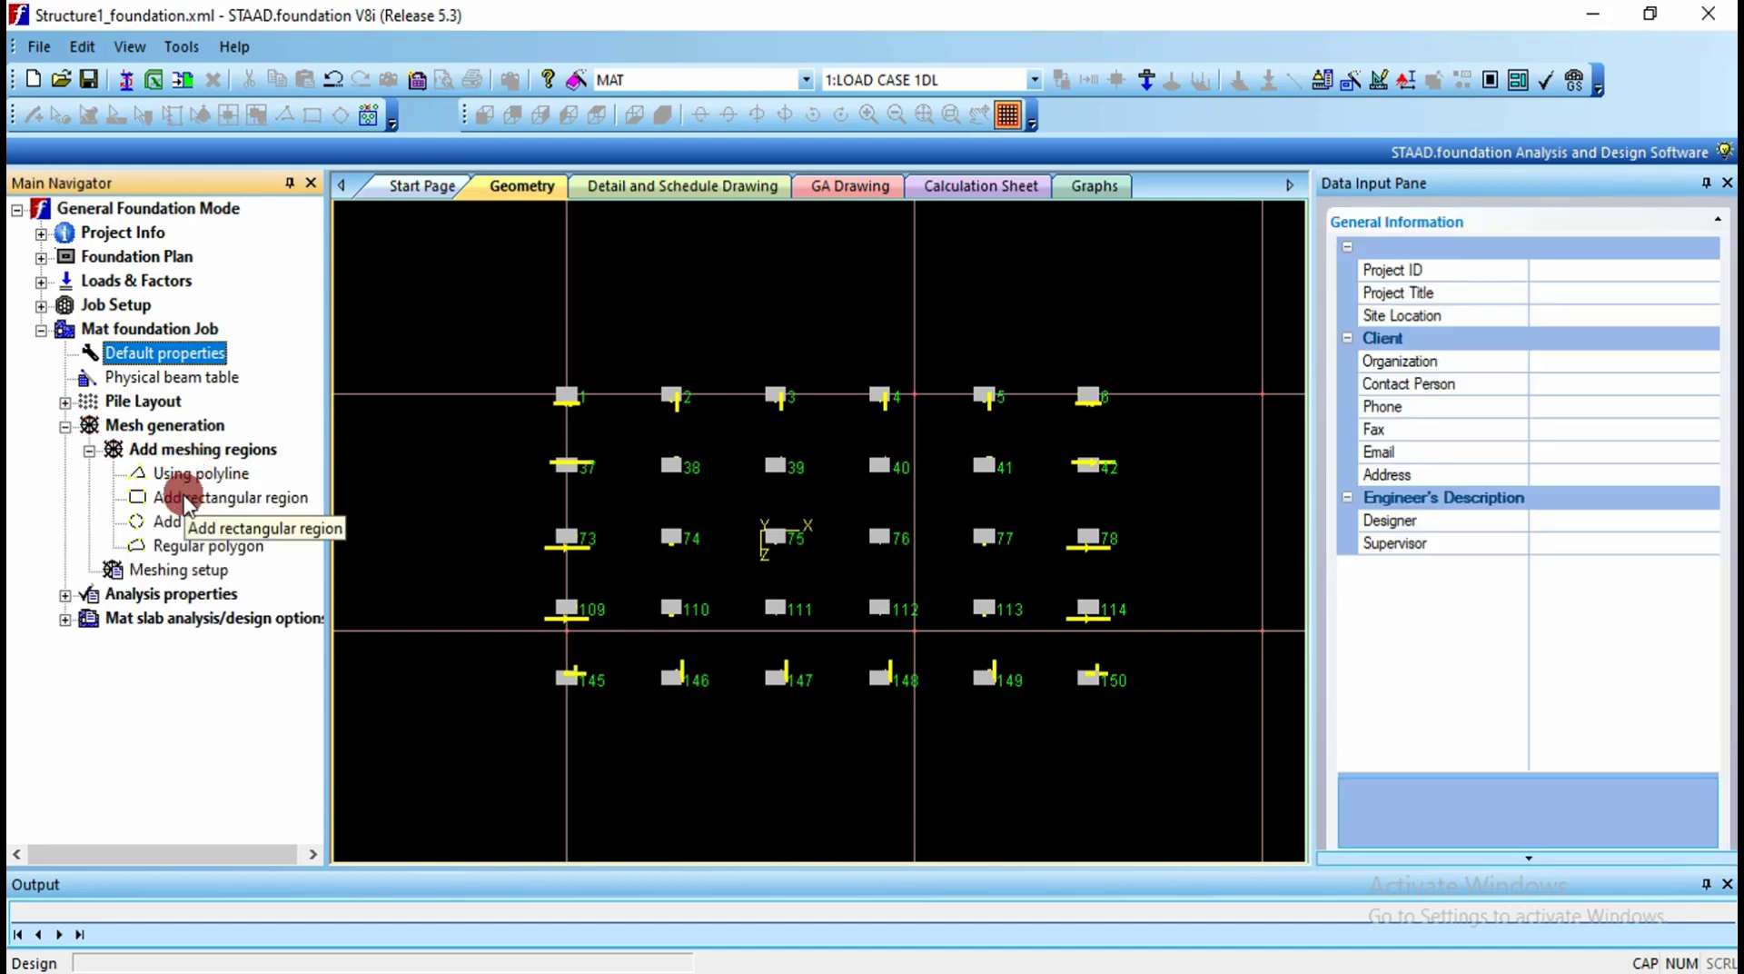
click(168, 497)
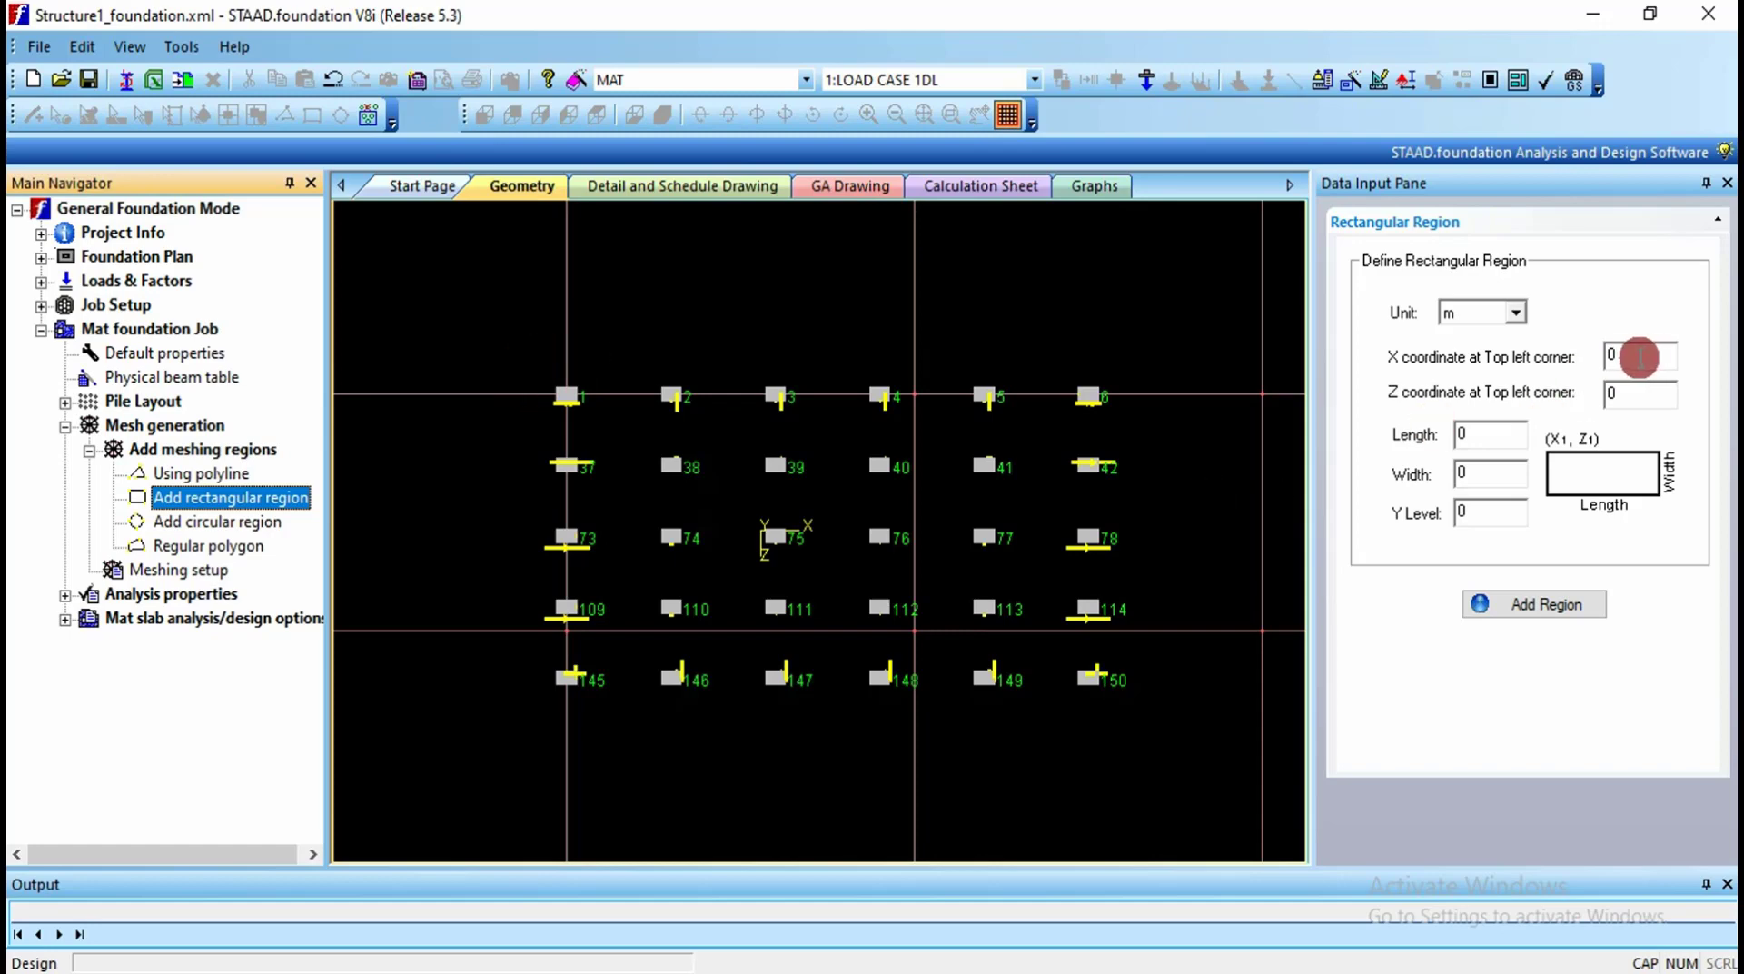
click(1631, 356)
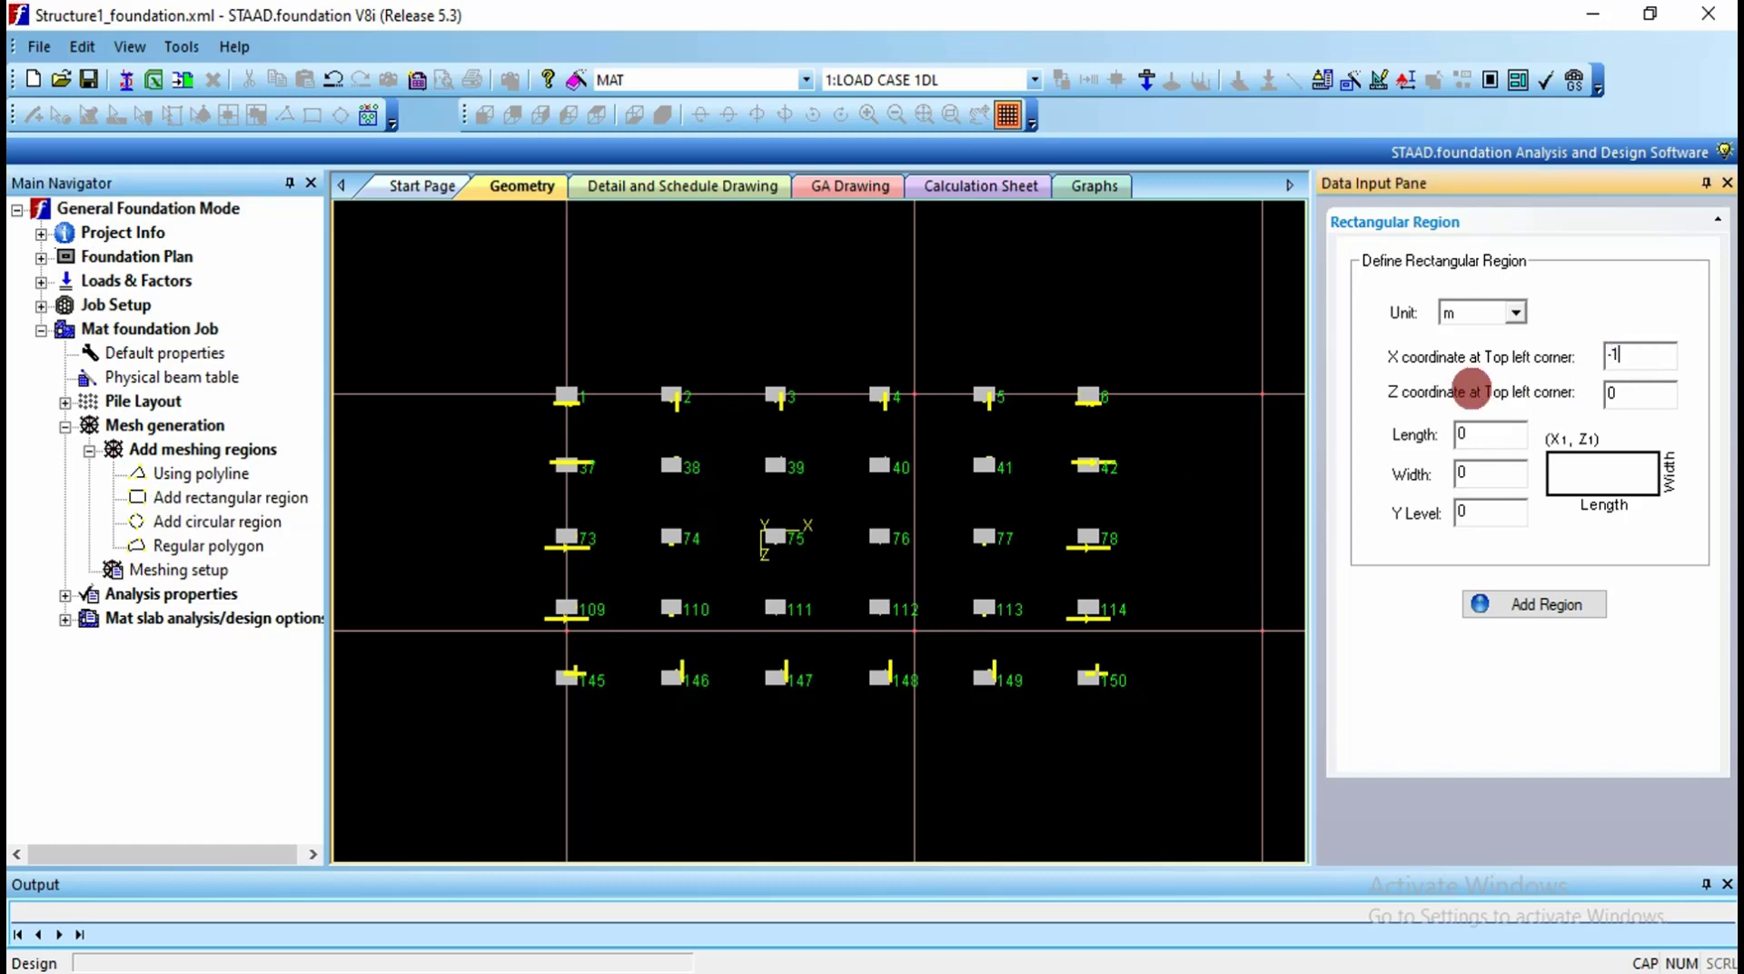
text(-1)
click(1640, 393)
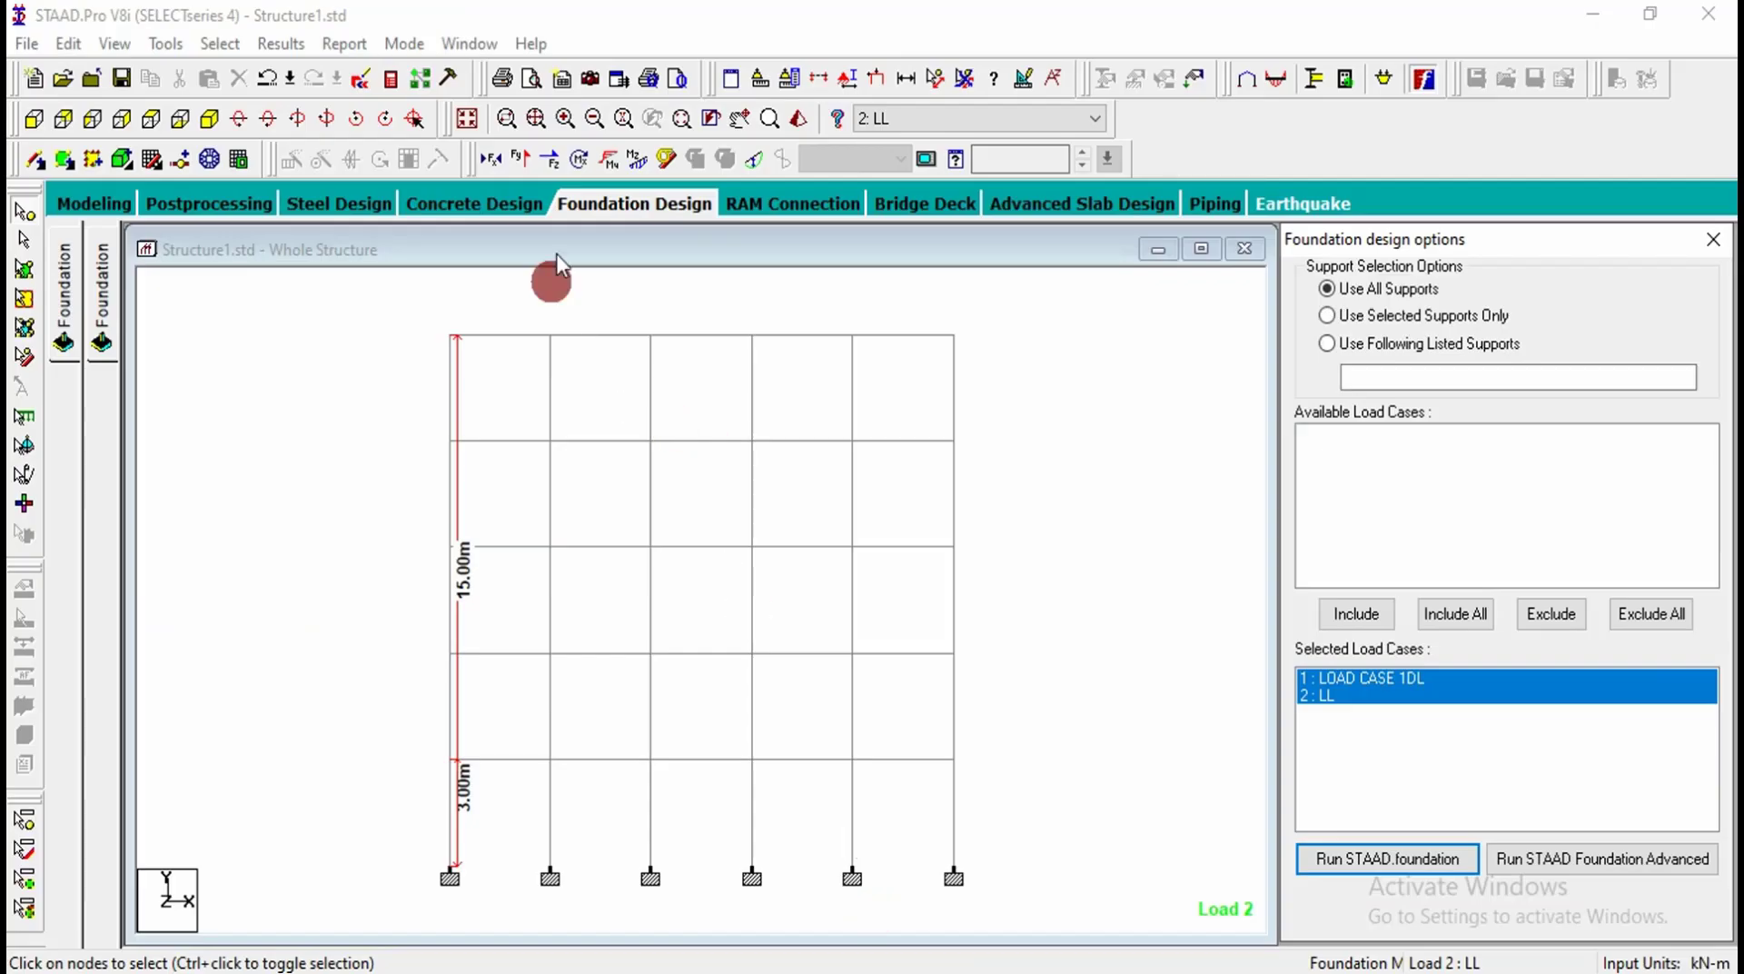
Step: Switch to STAAD.Pro, show the frame in plan view and measure the distance between the front row's end supports
click(150, 118)
click(935, 78)
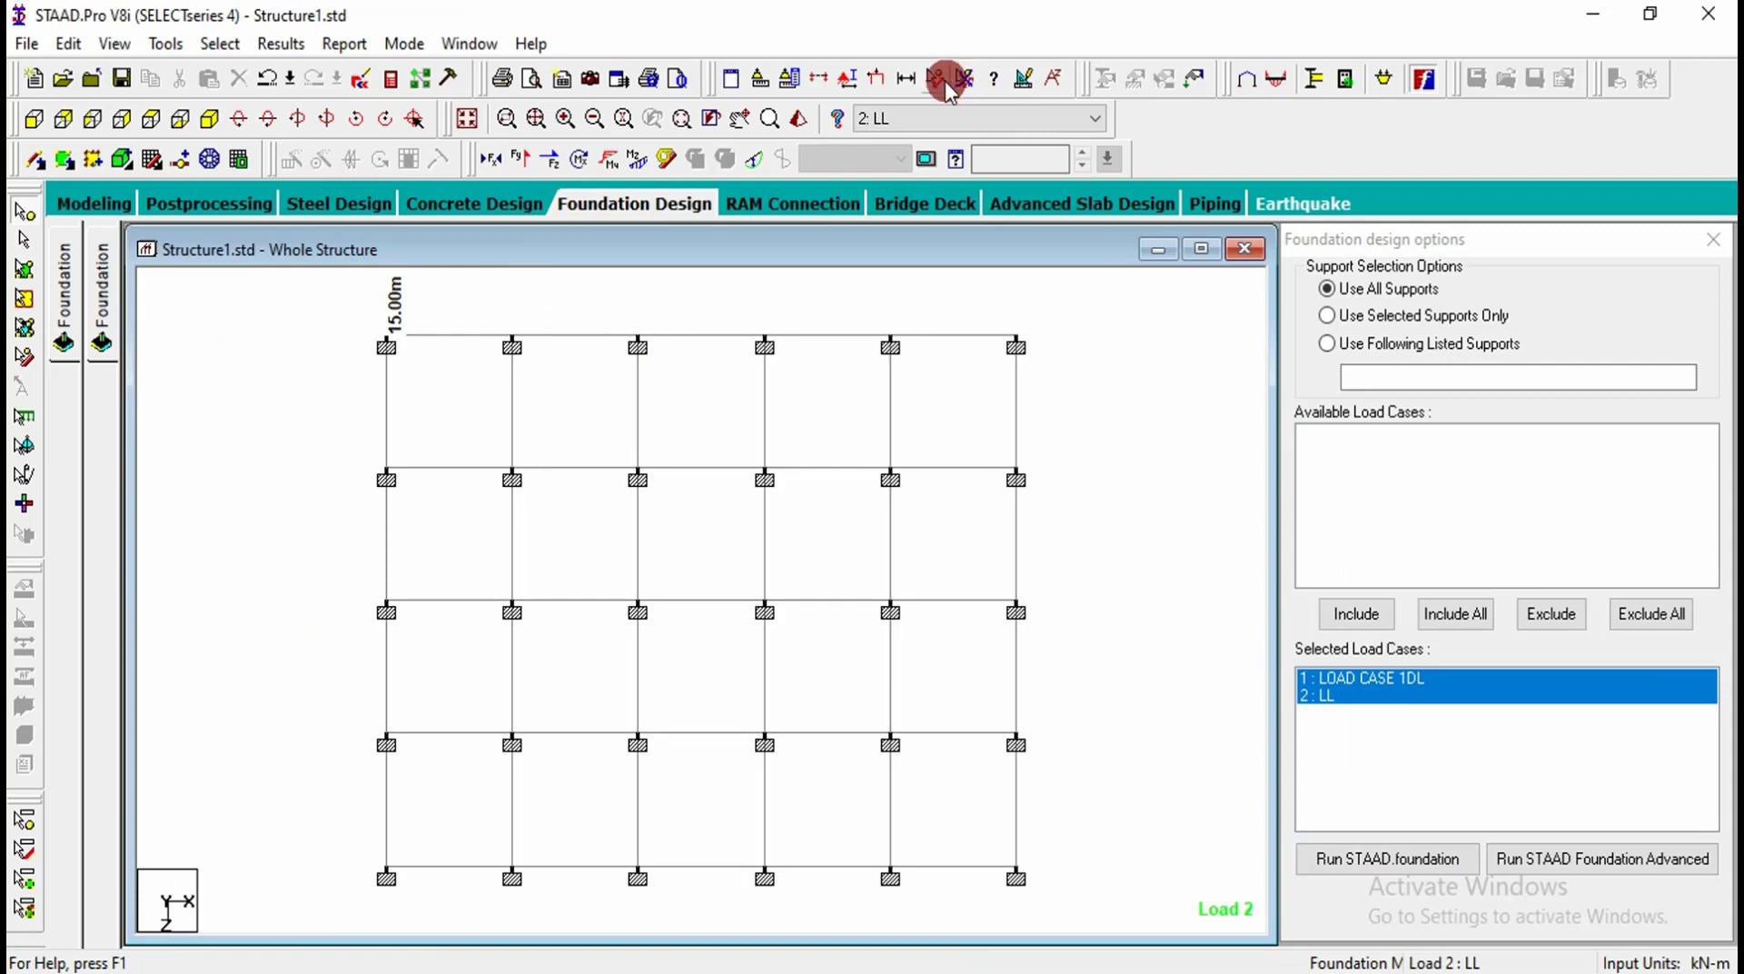
click(387, 877)
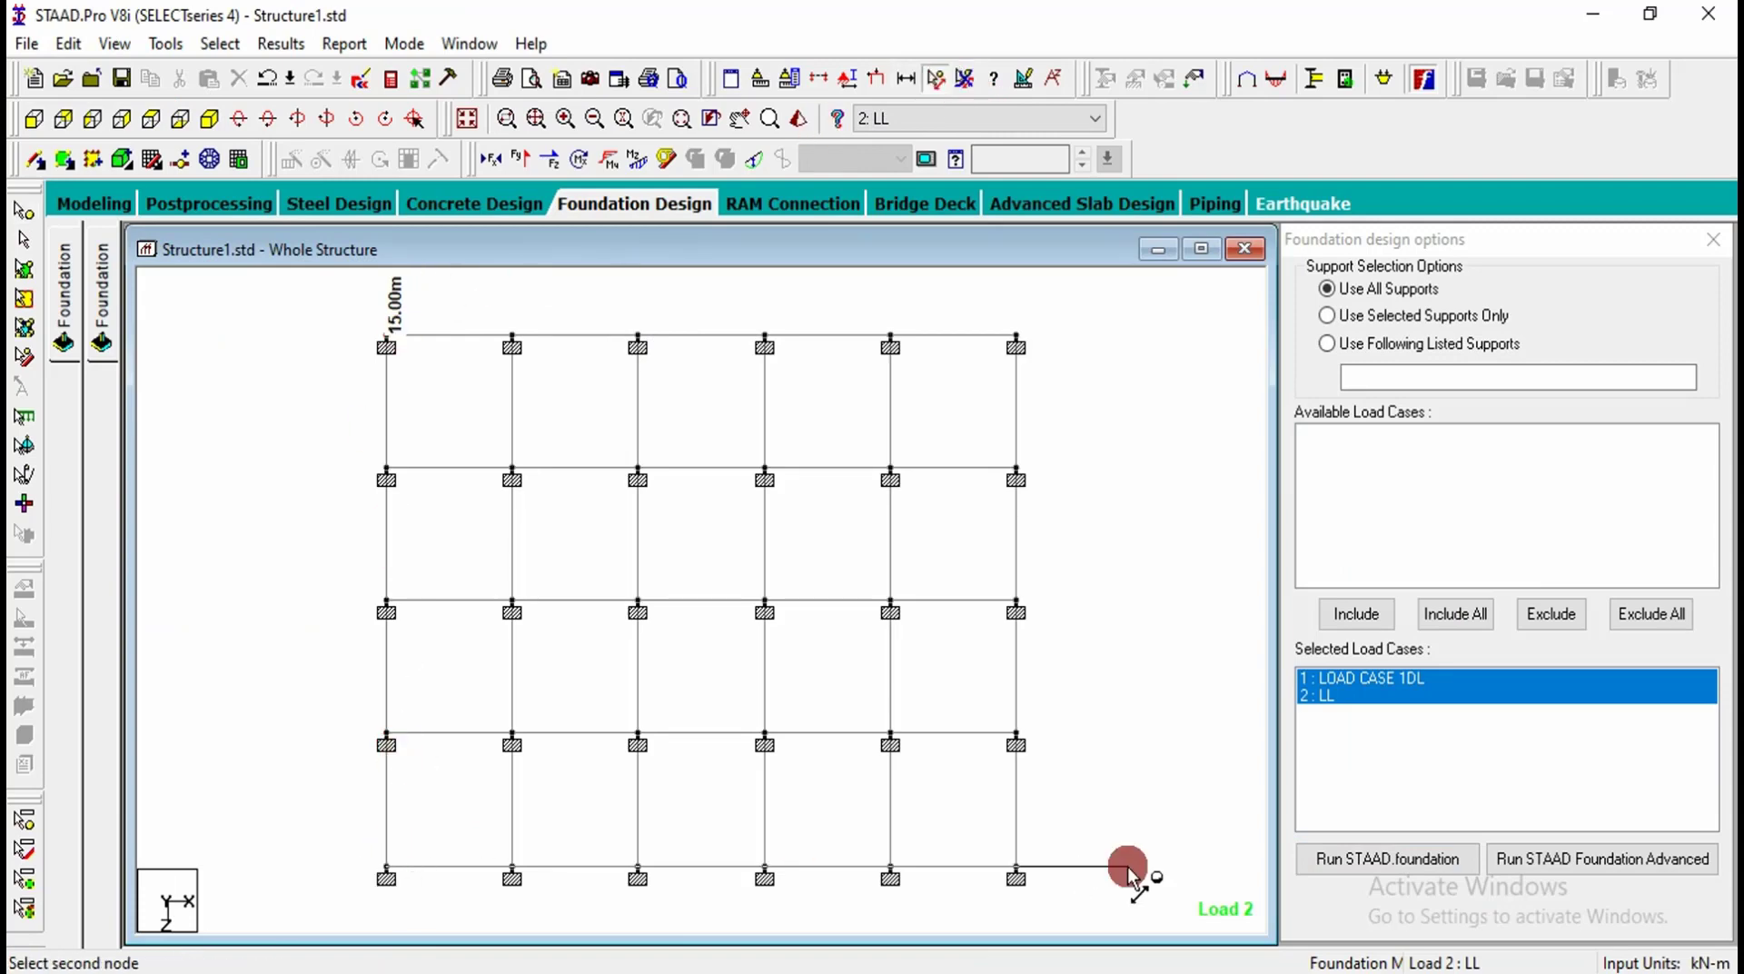
click(1017, 875)
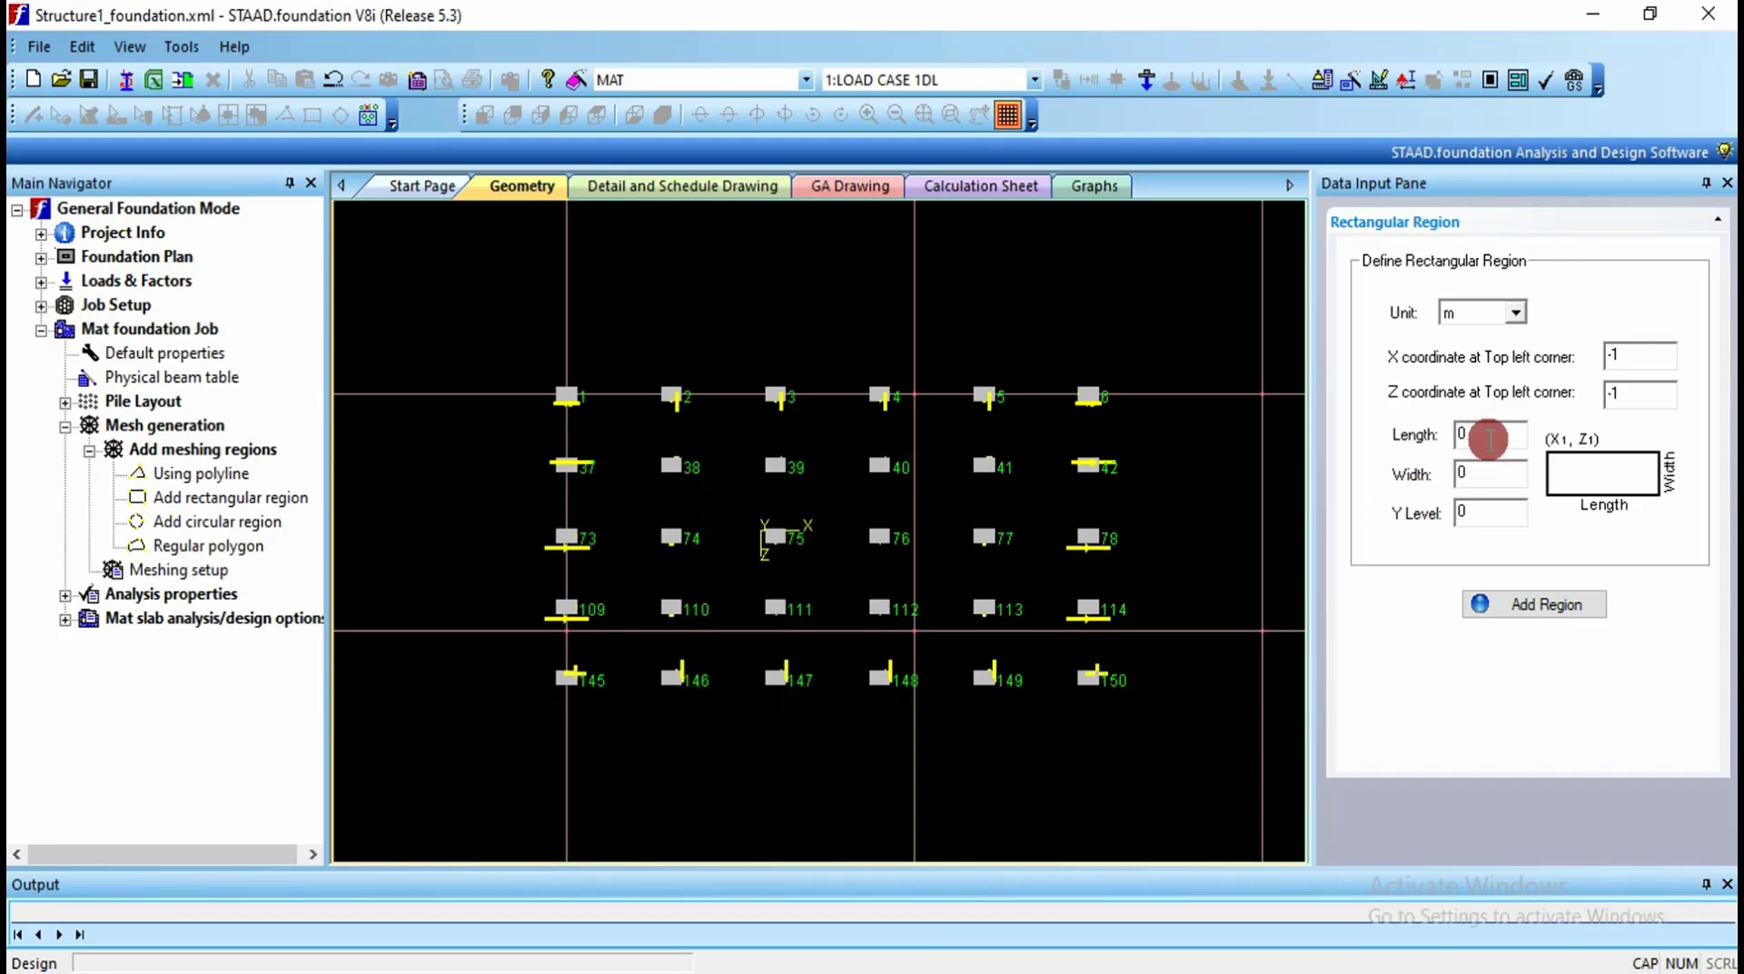
Step: Back in STAAD.foundation, set the rectangular region's length to 17 m and width to 14 m and add the region
double_click(1490, 436)
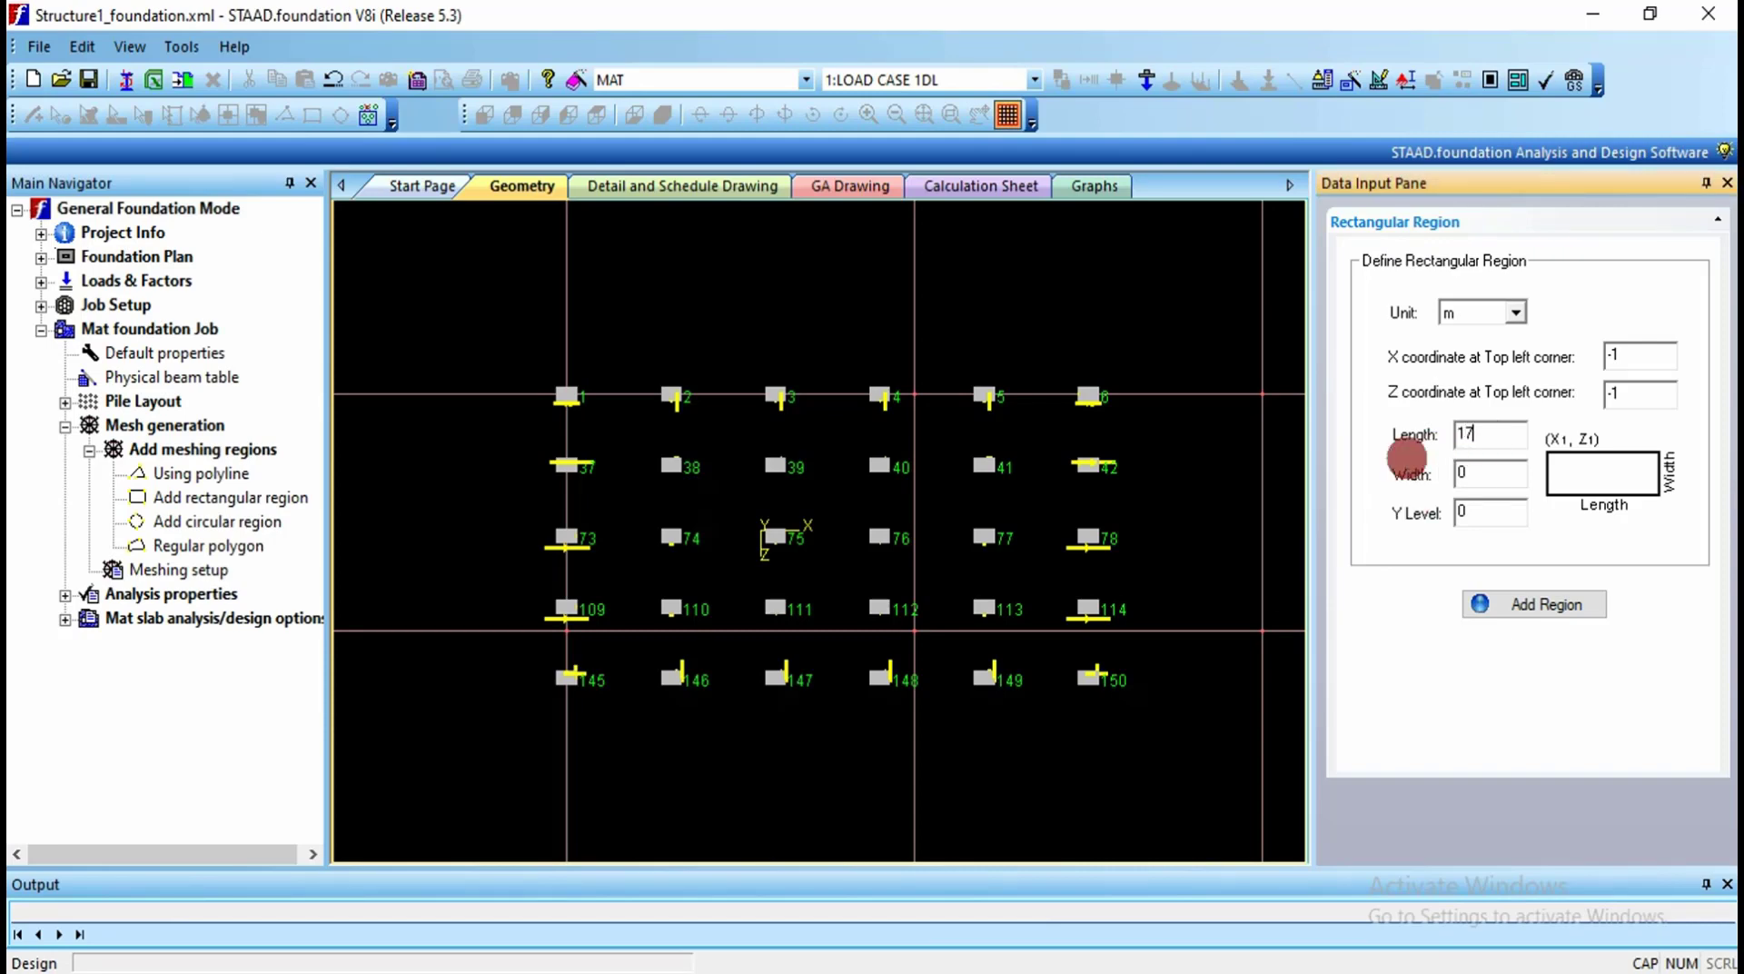
double_click(1469, 472)
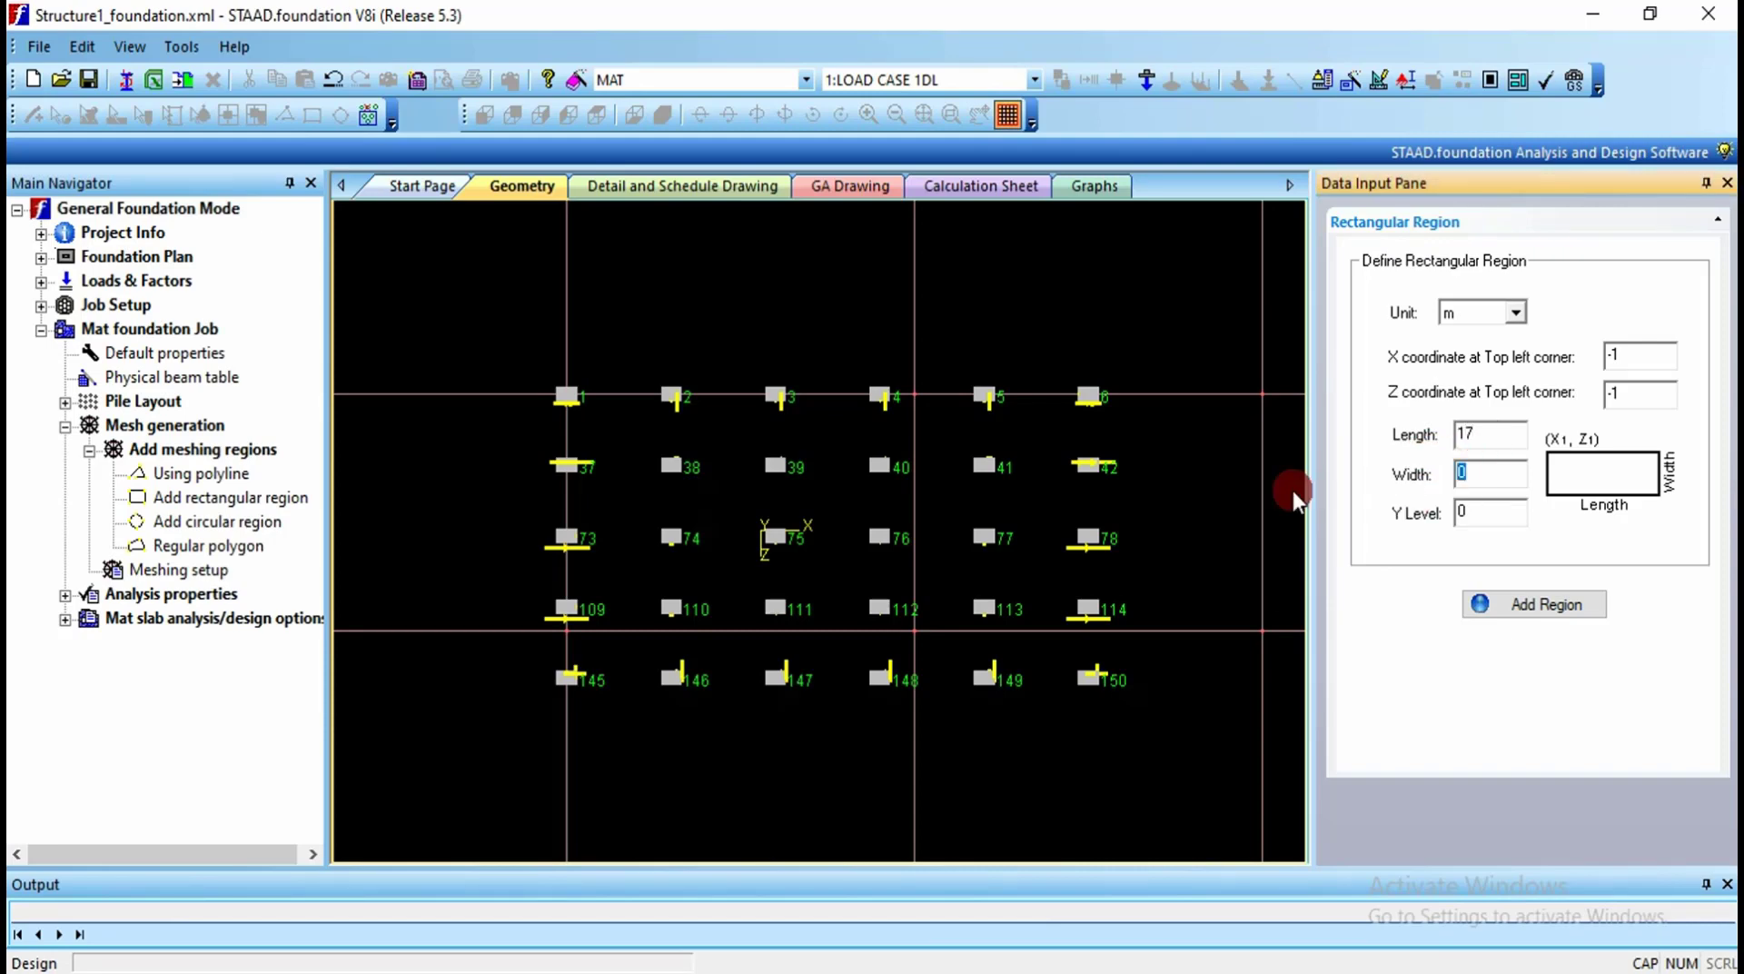
text(14)
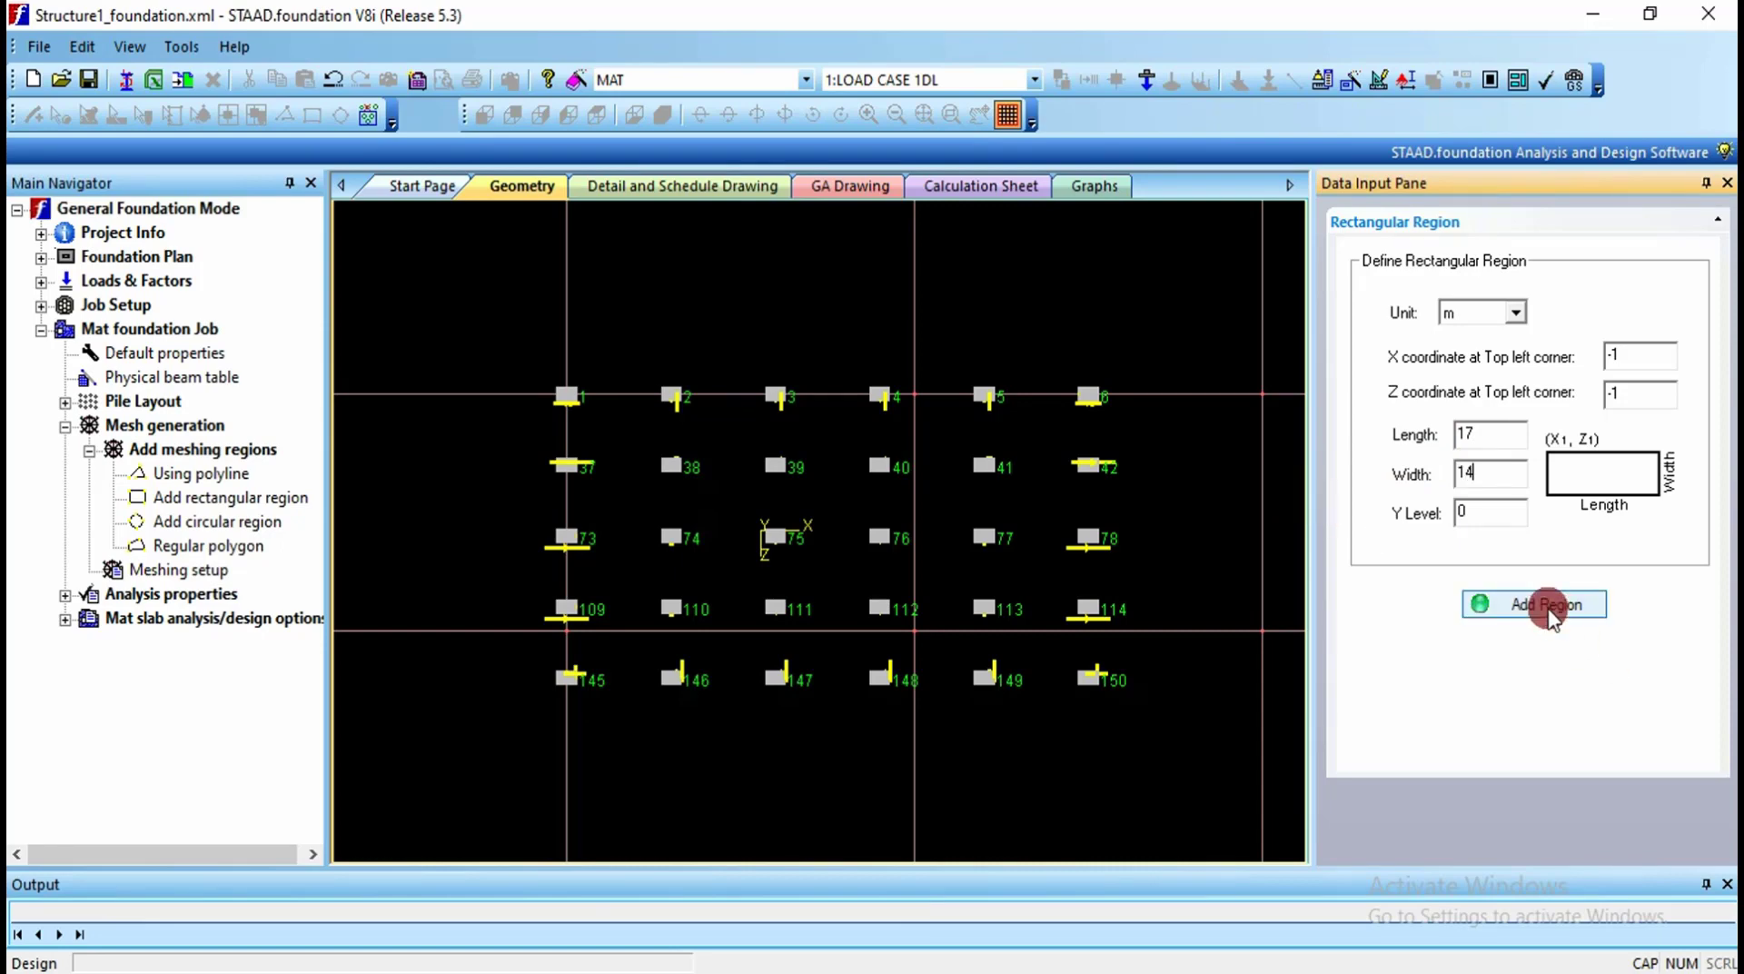
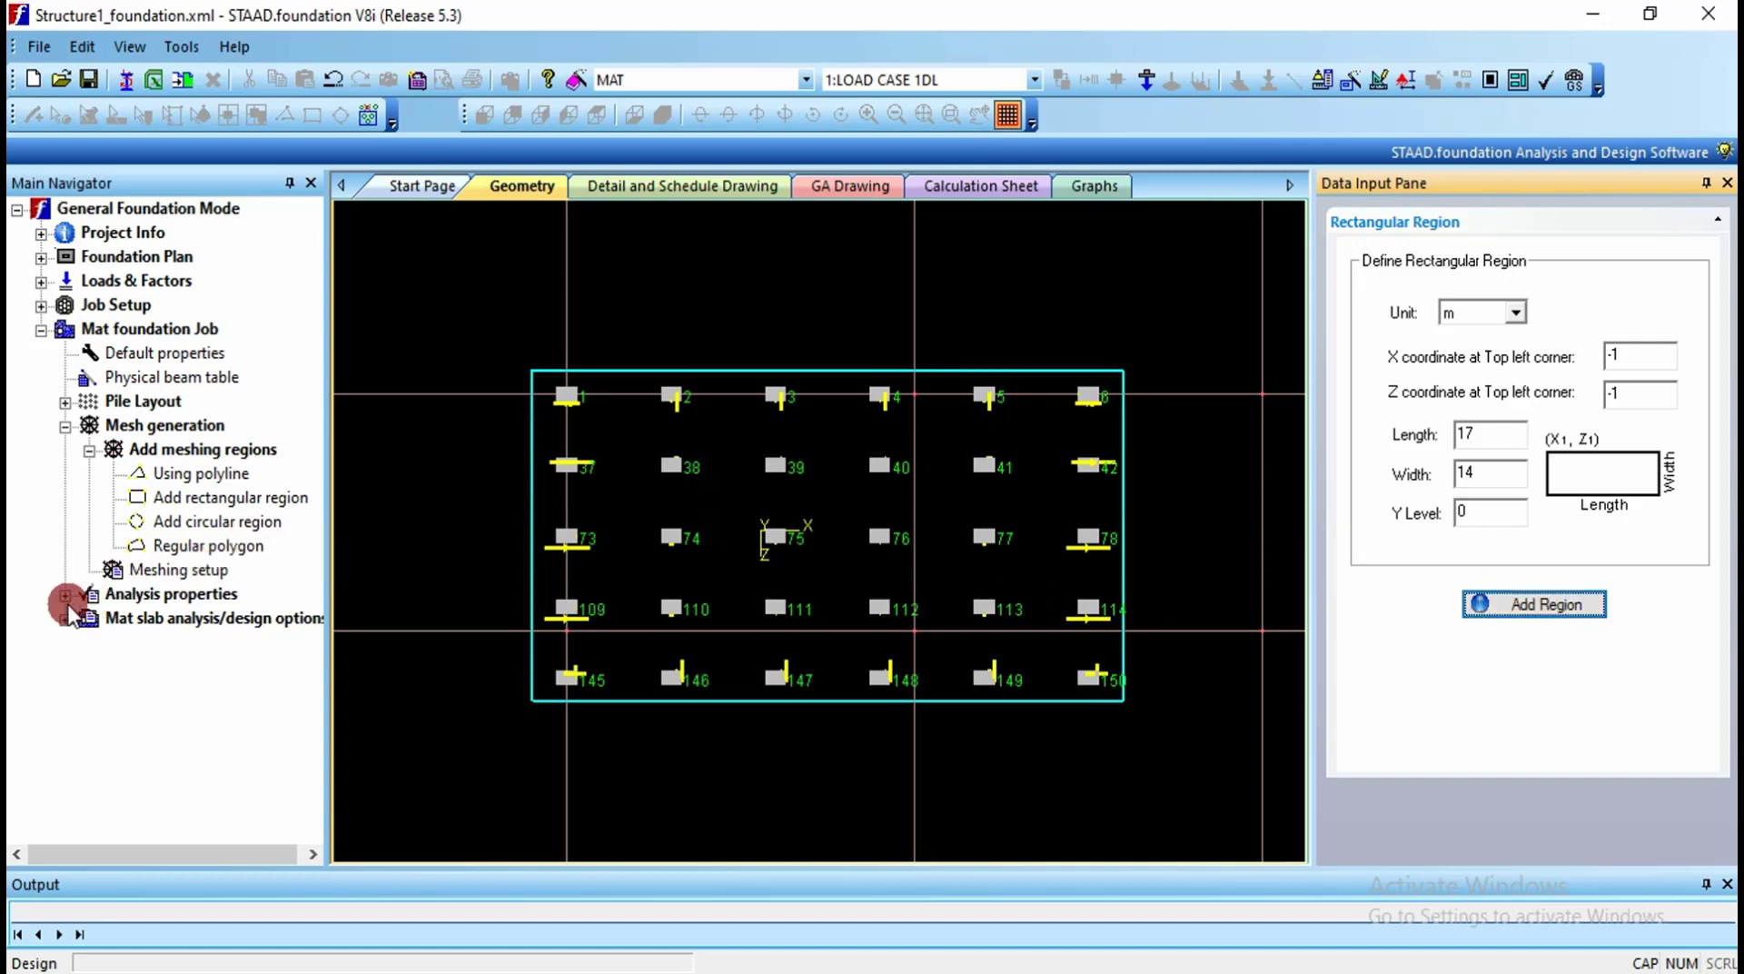
Step: In the meshing setup, add the rectangular region as a boundary with the identifier MAT
click(140, 569)
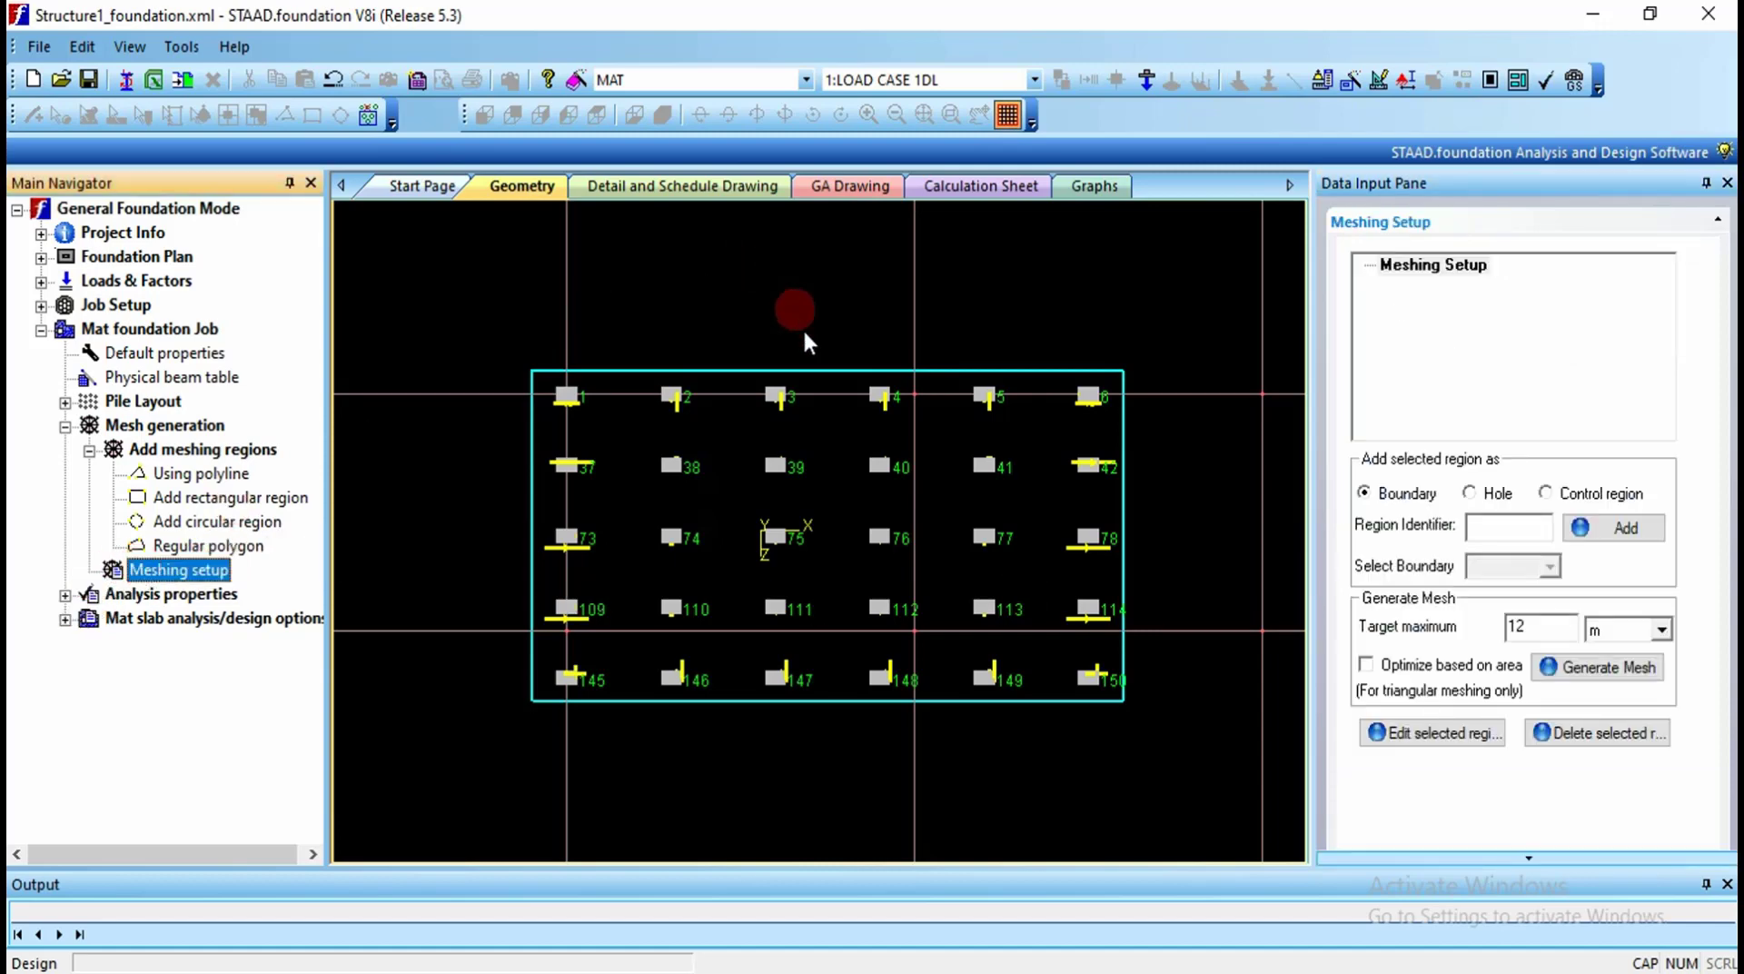
click(814, 368)
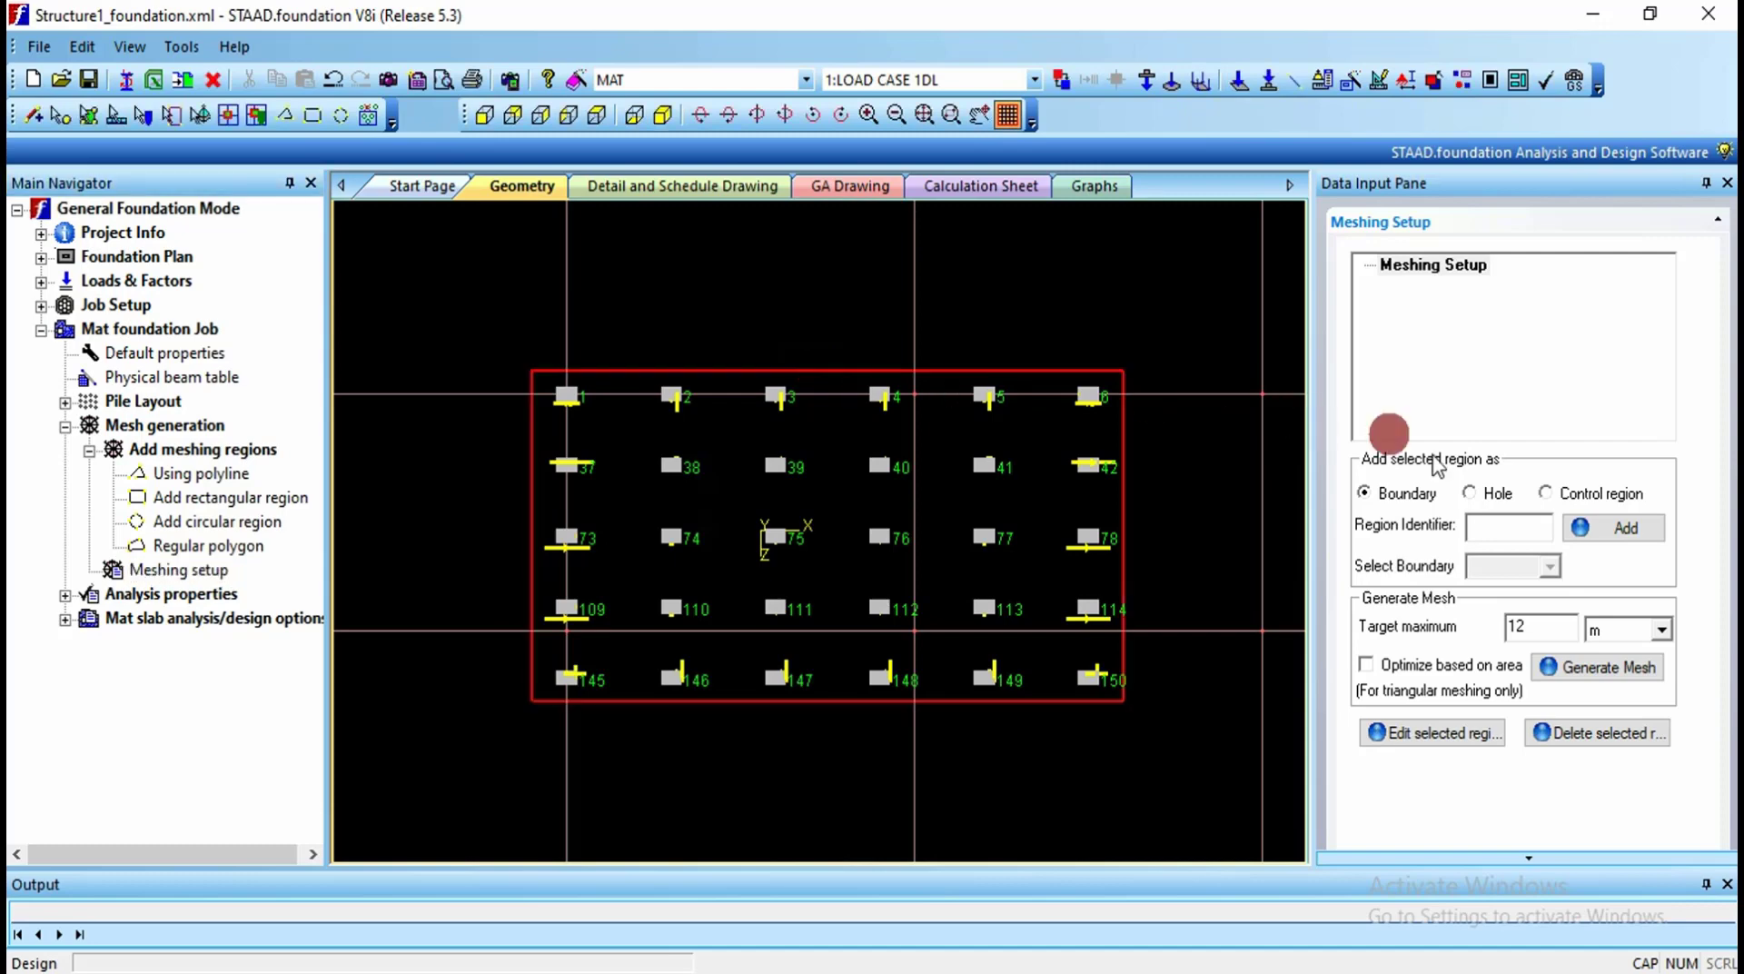
click(1494, 526)
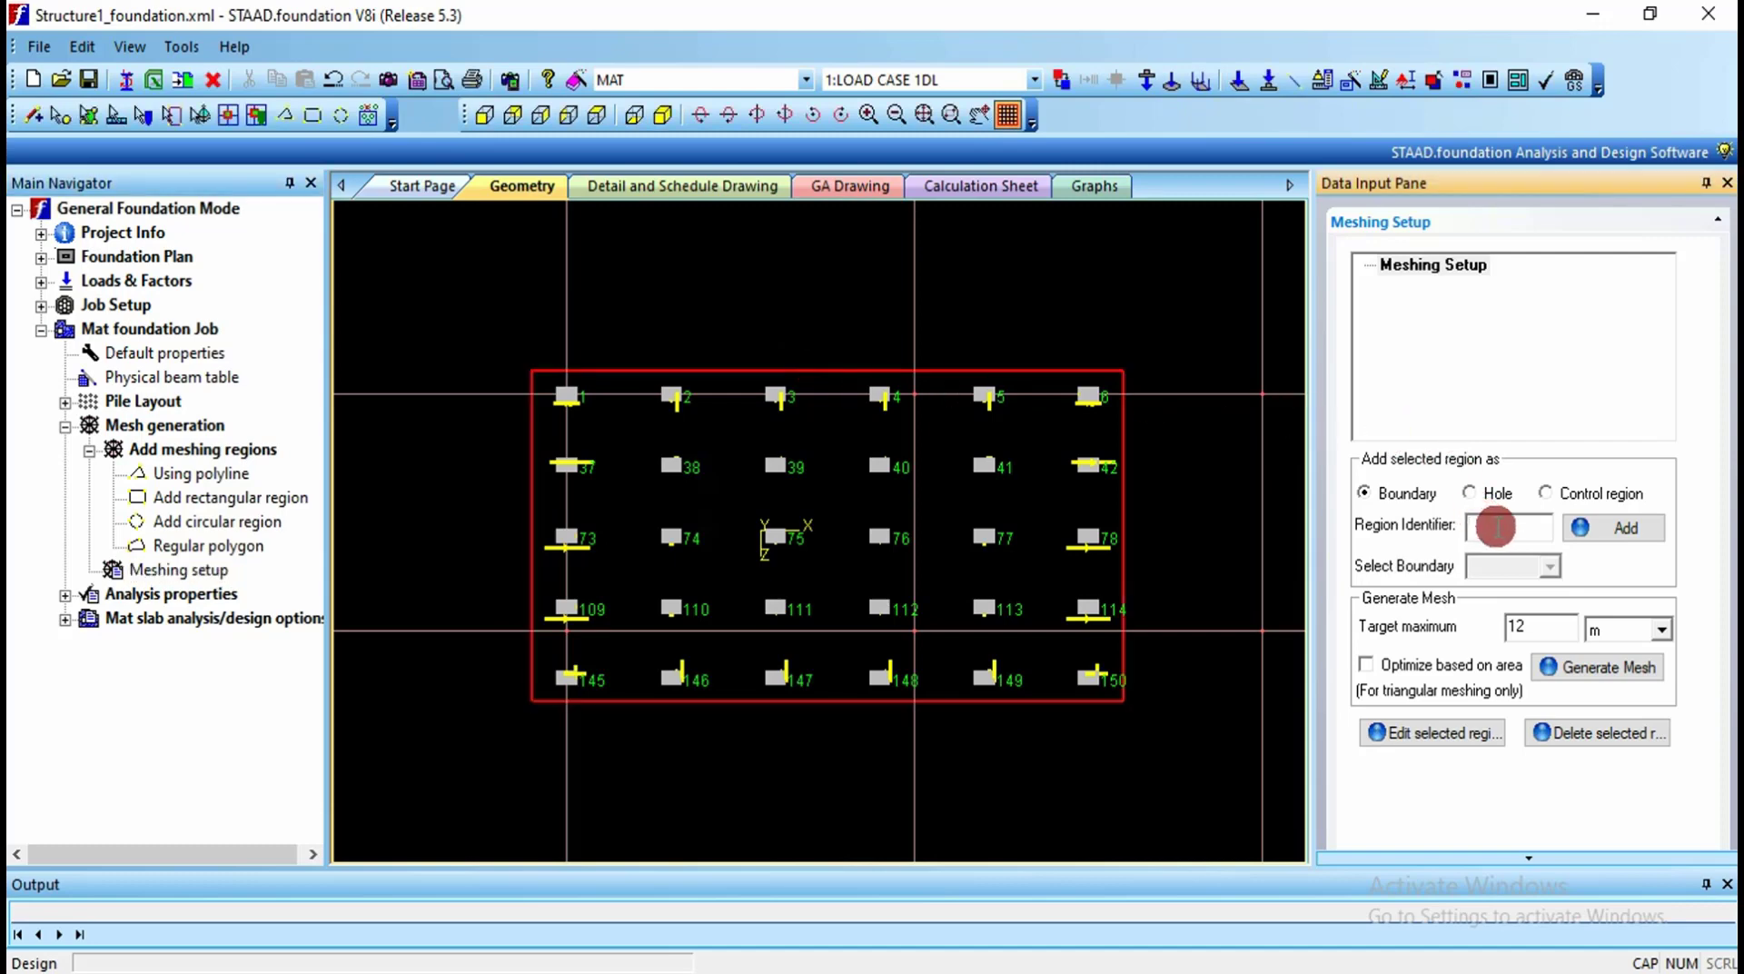
click(1581, 527)
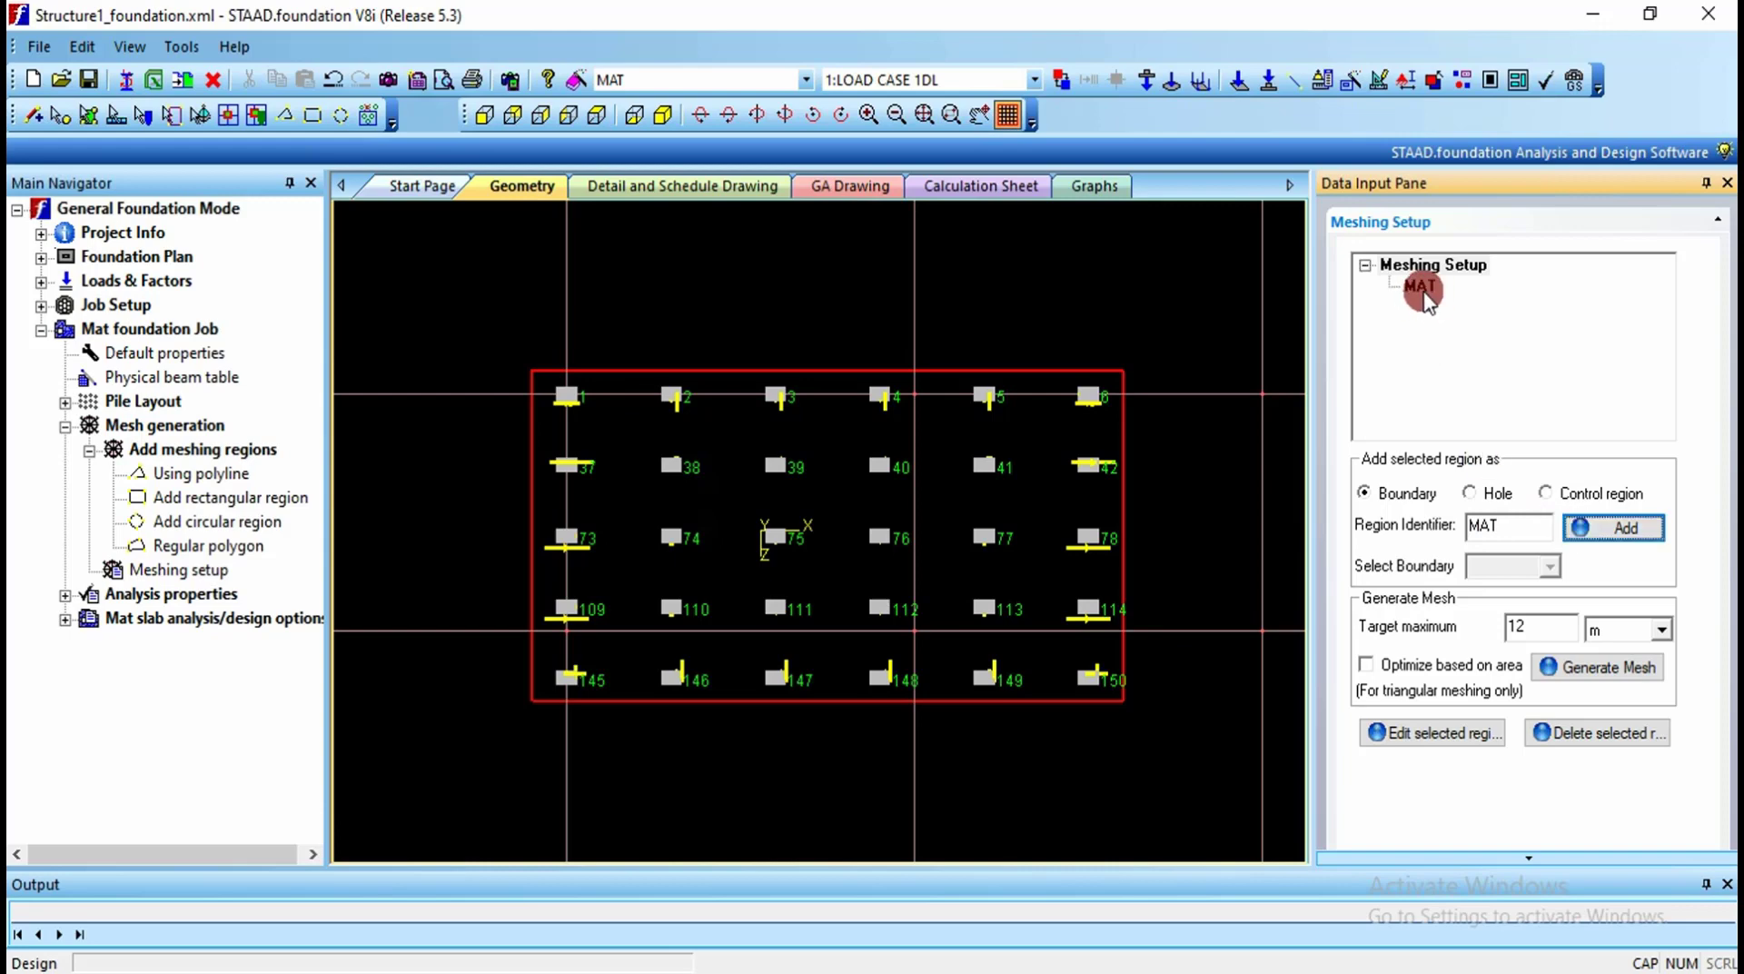
Step: Generate a quadrilateral mesh on the MAT boundary with a target maximum element size of 12 in
click(1423, 289)
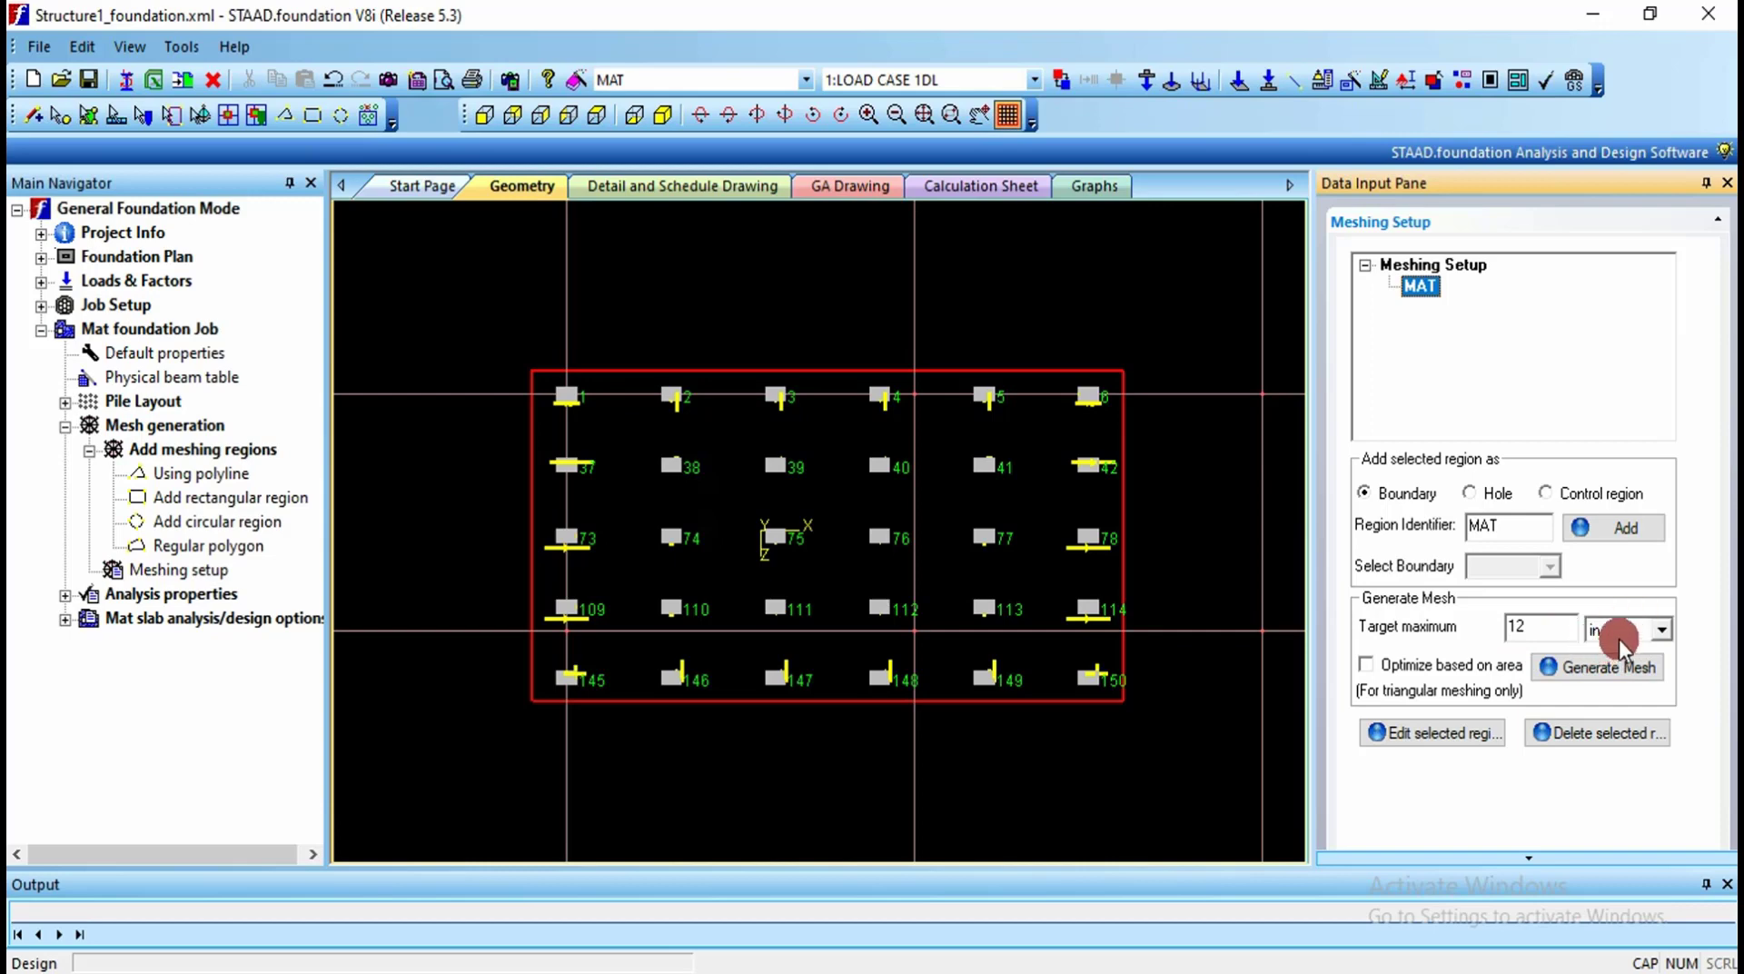
click(1601, 669)
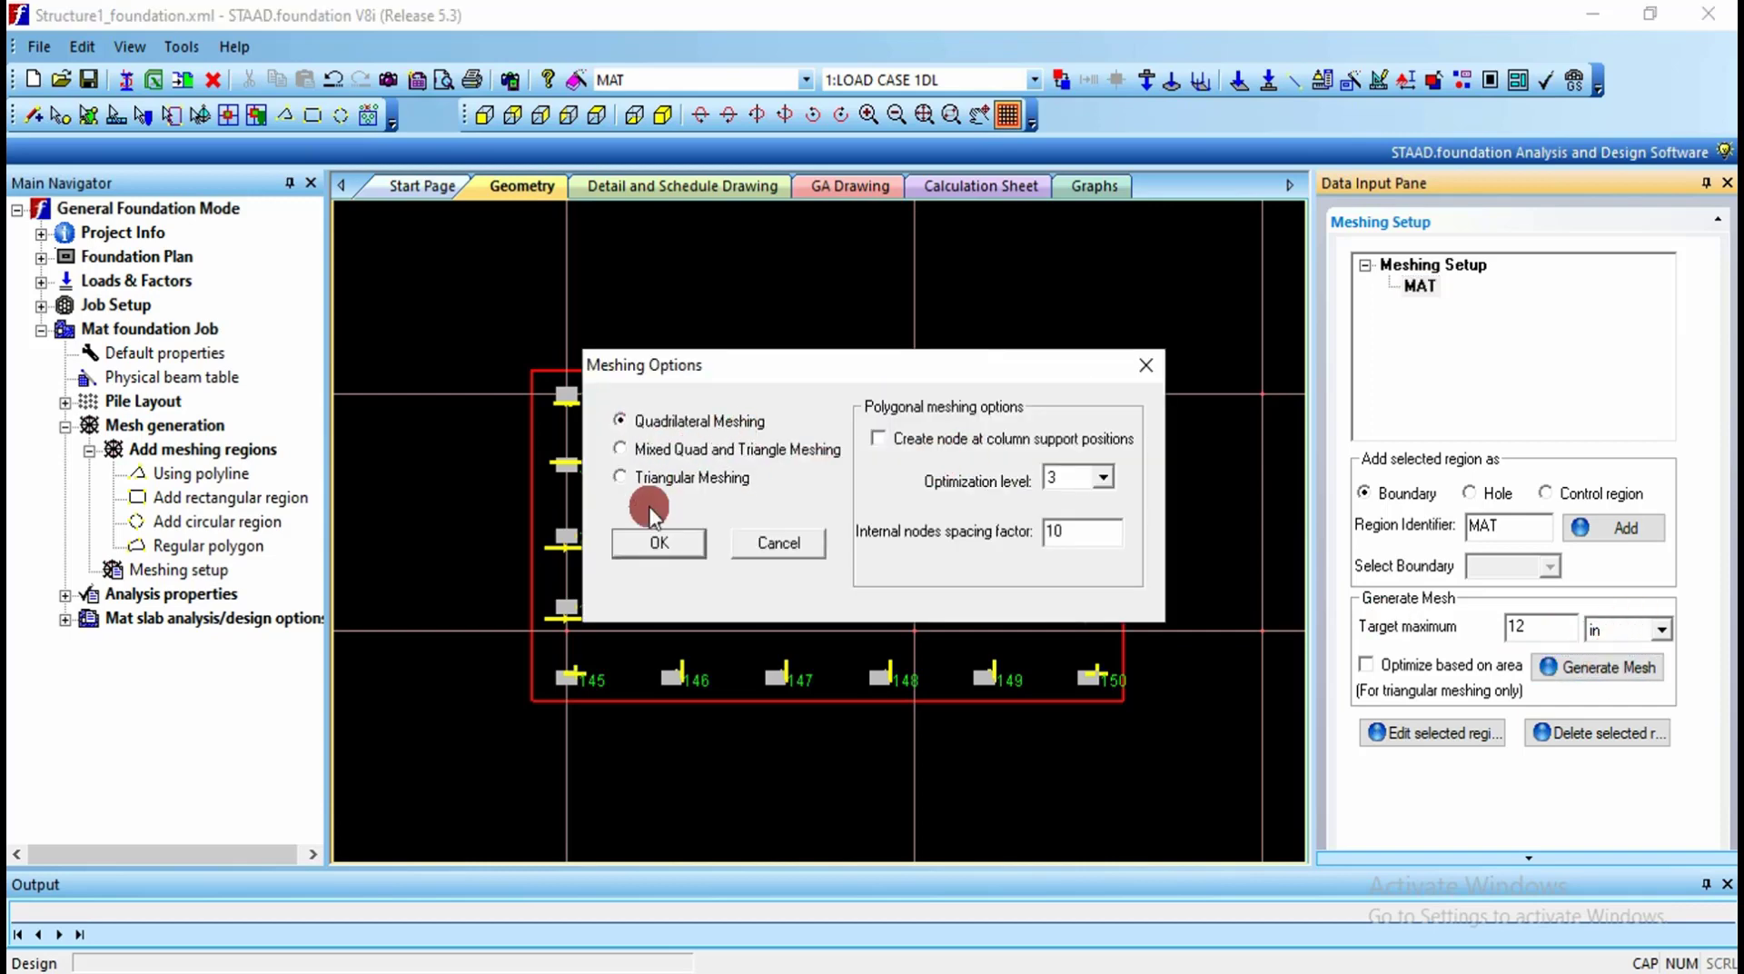
click(651, 543)
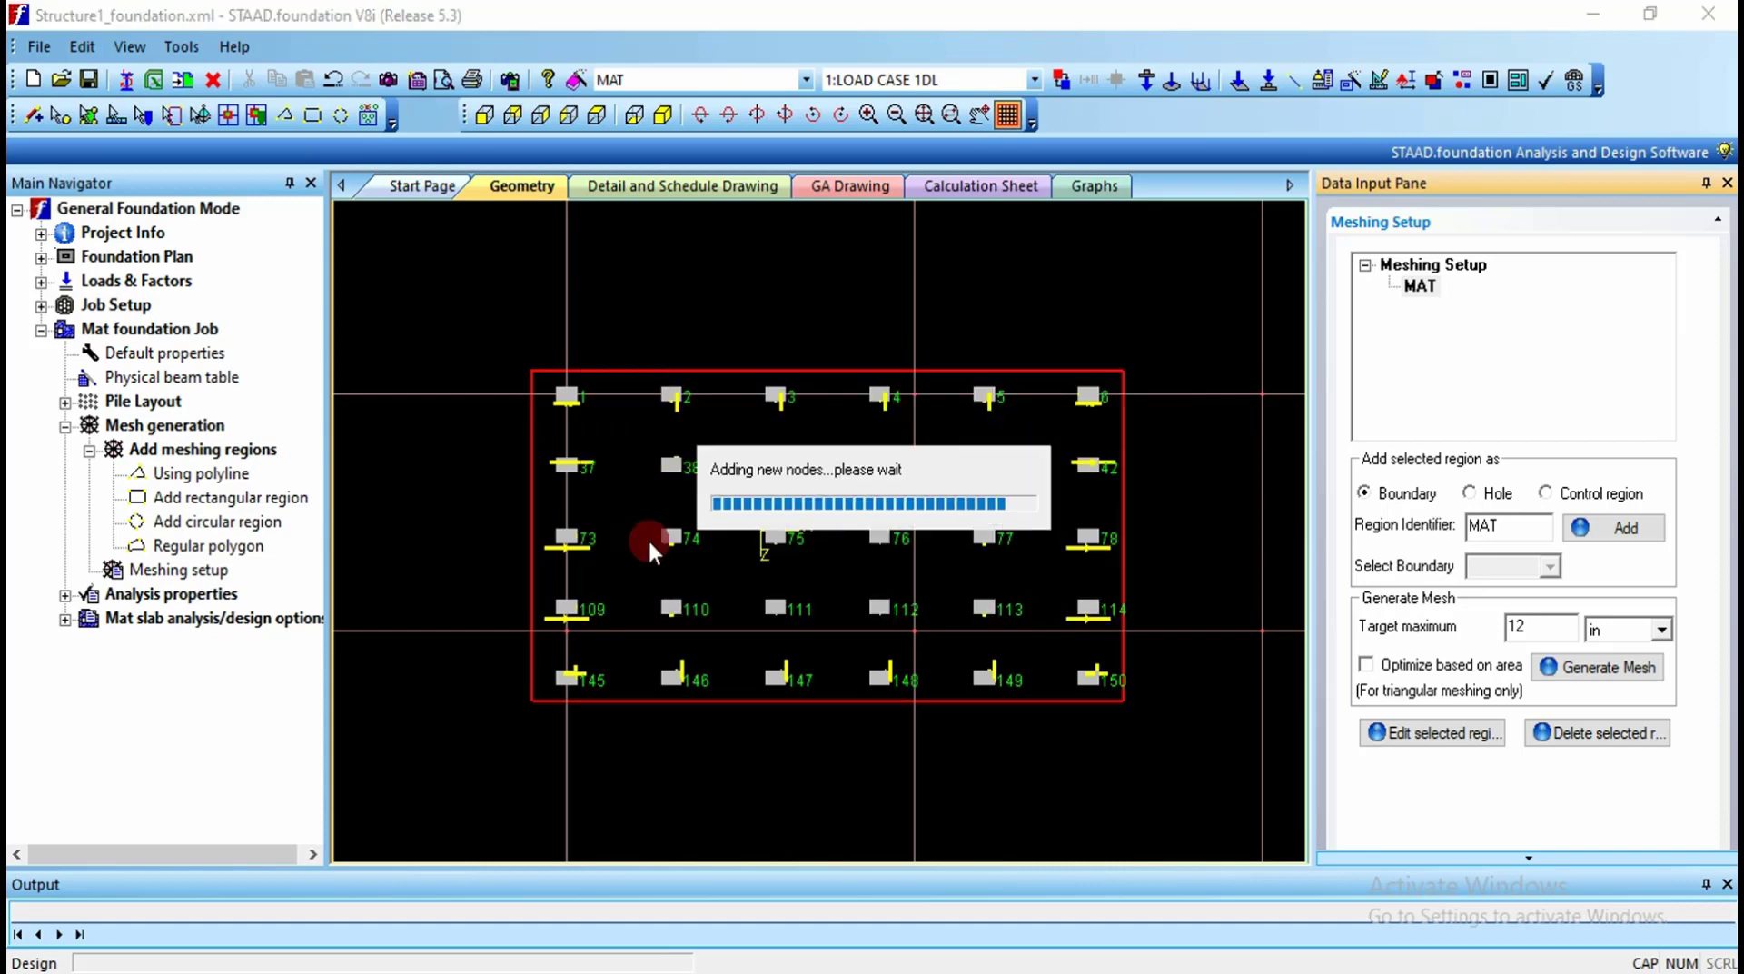
click(701, 466)
click(936, 516)
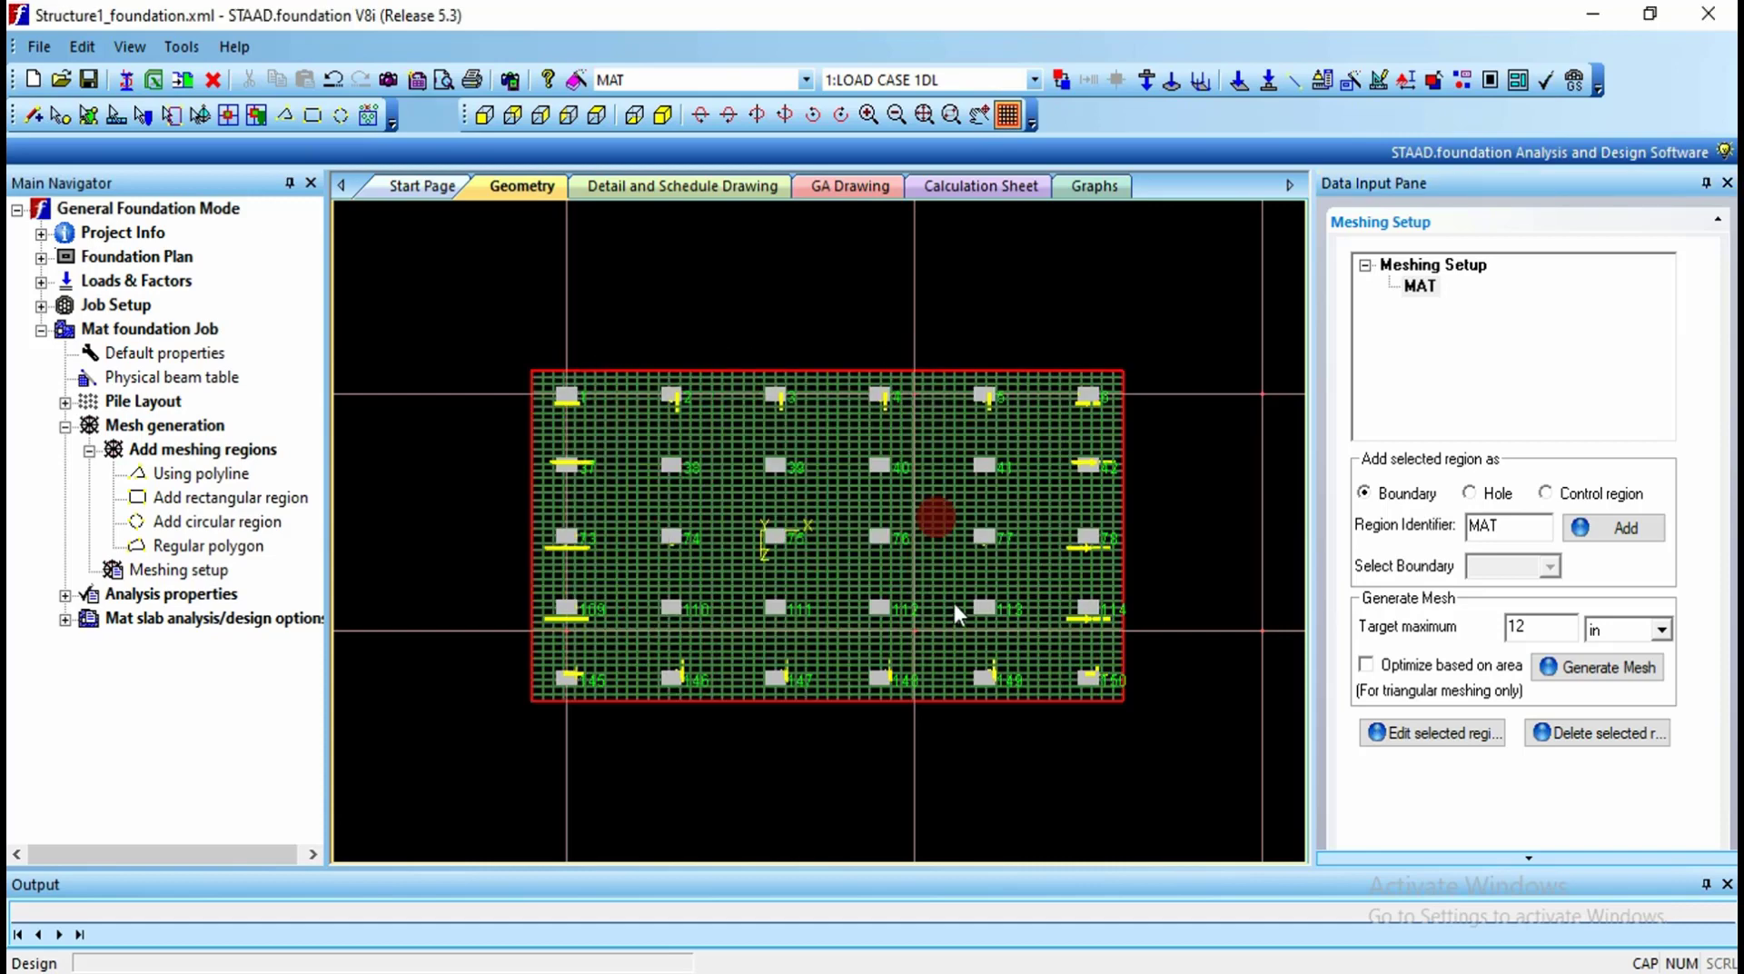
scroll(923, 412, up, 3)
scroll(923, 413, down, 2)
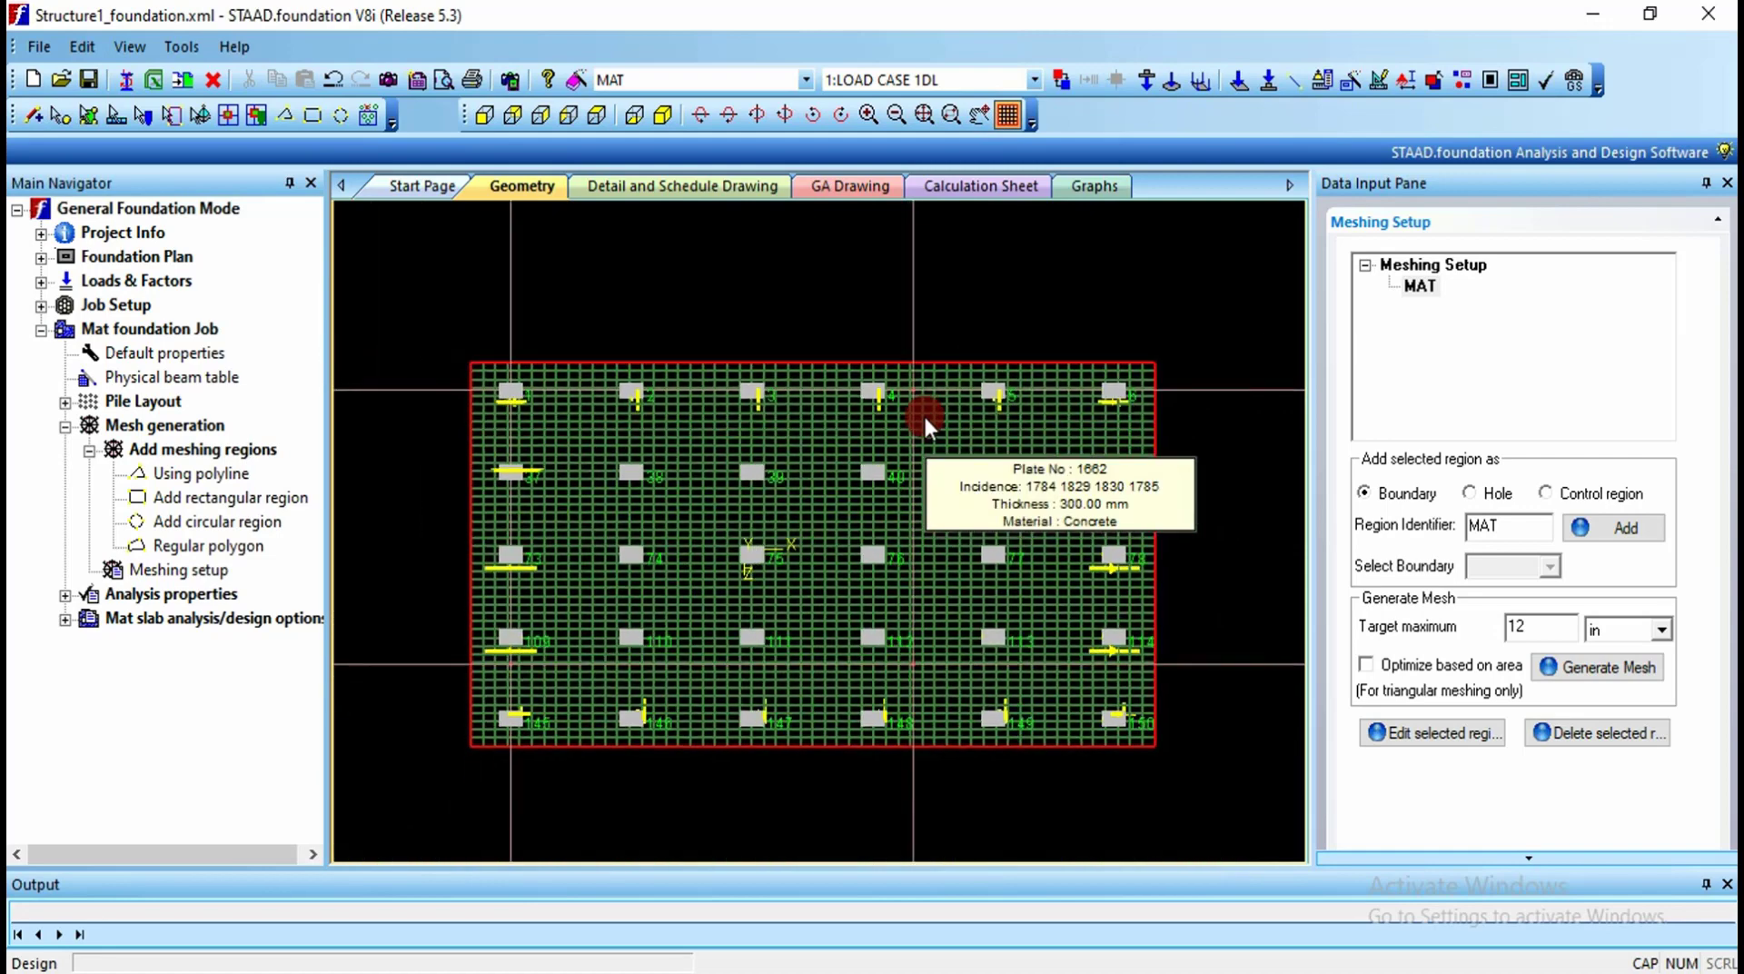
click(385, 461)
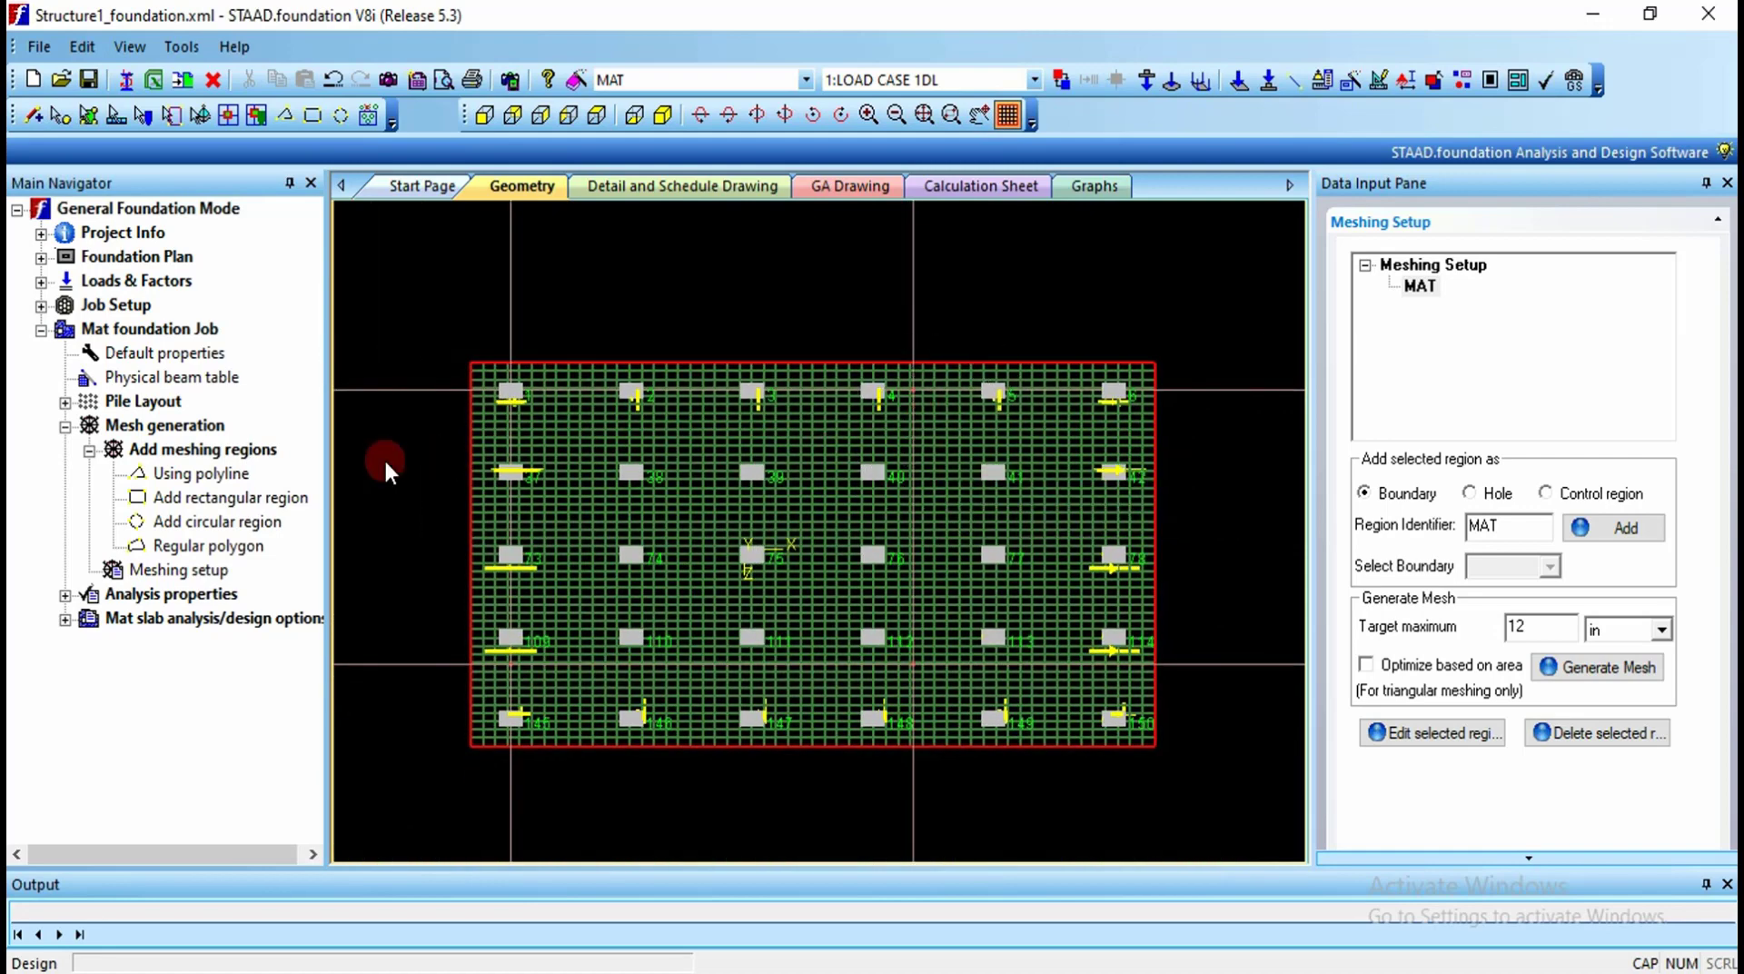
Step: Check the MAT region's slab thickness, then enable its soil spring and set its soil height to 1.2 m
click(65, 596)
click(163, 620)
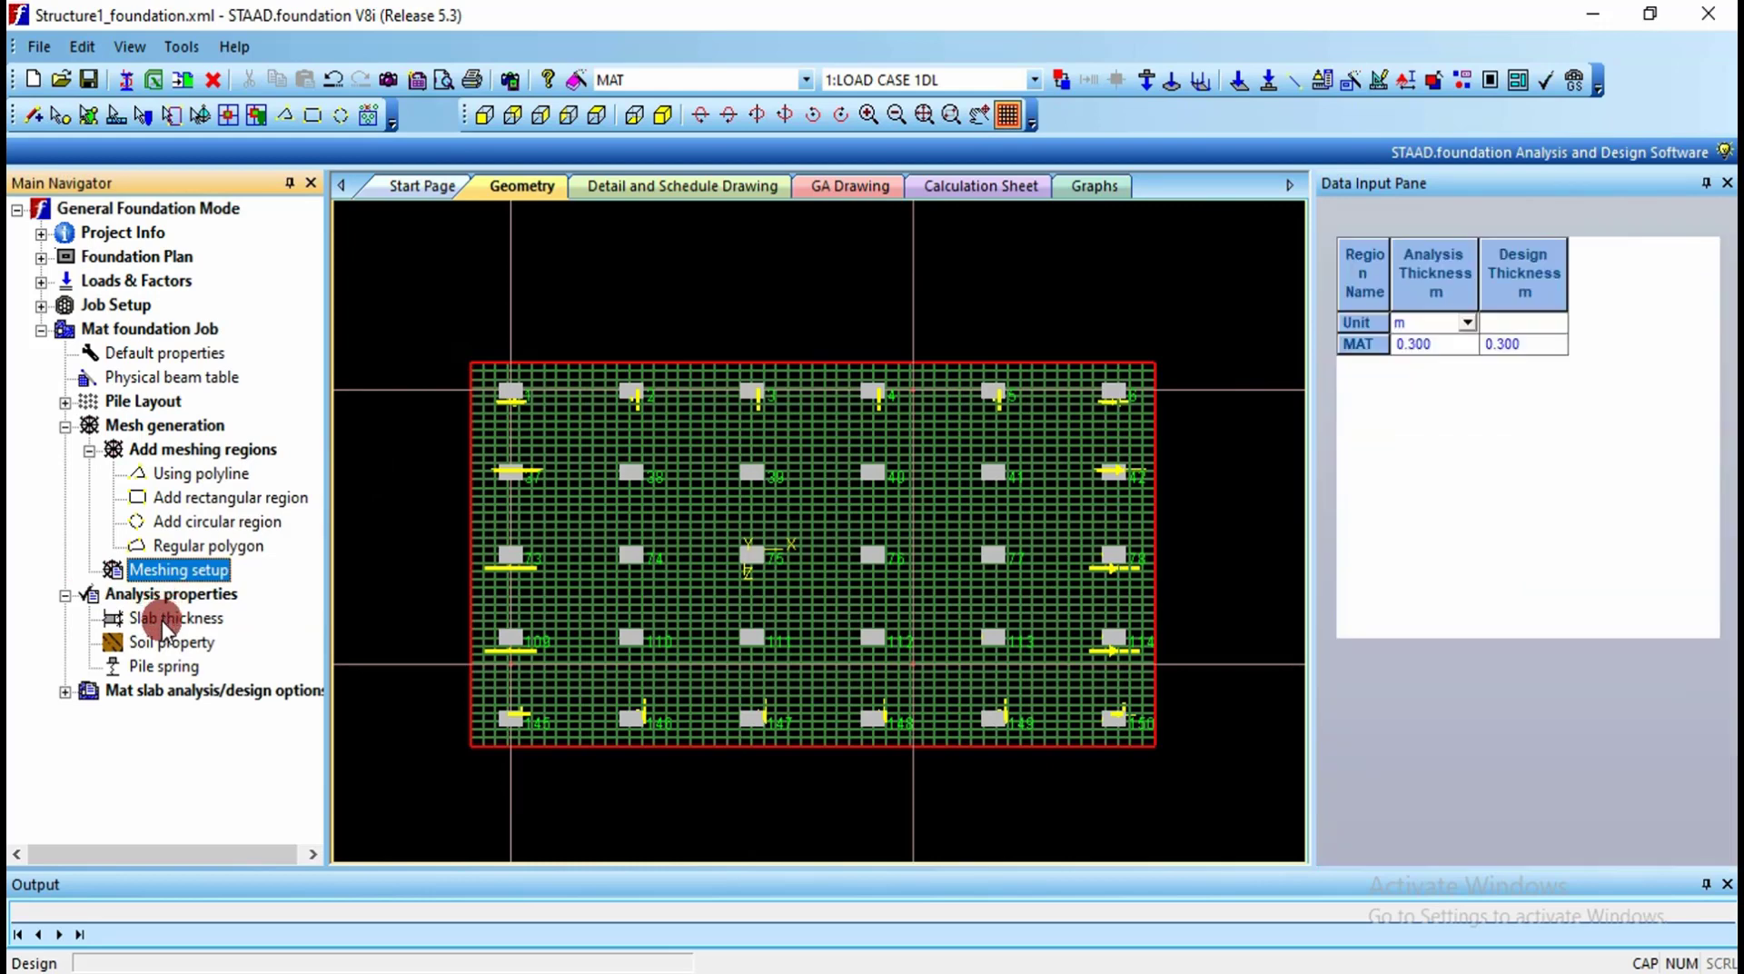
click(1527, 344)
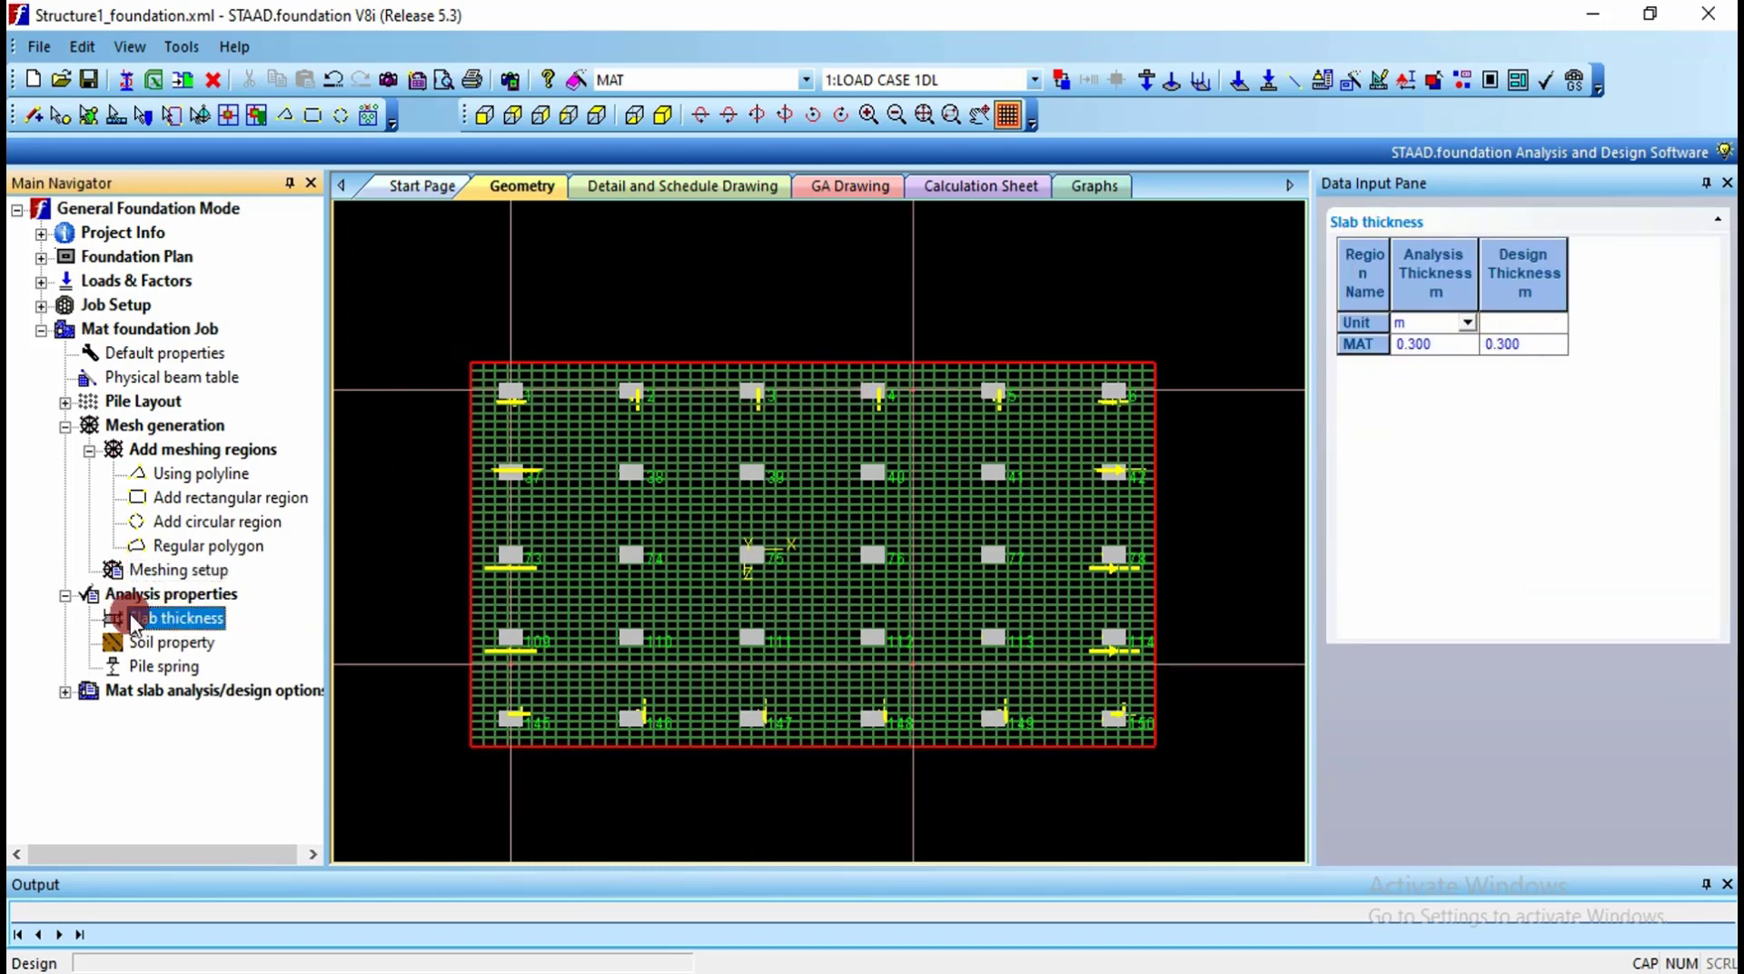
click(172, 647)
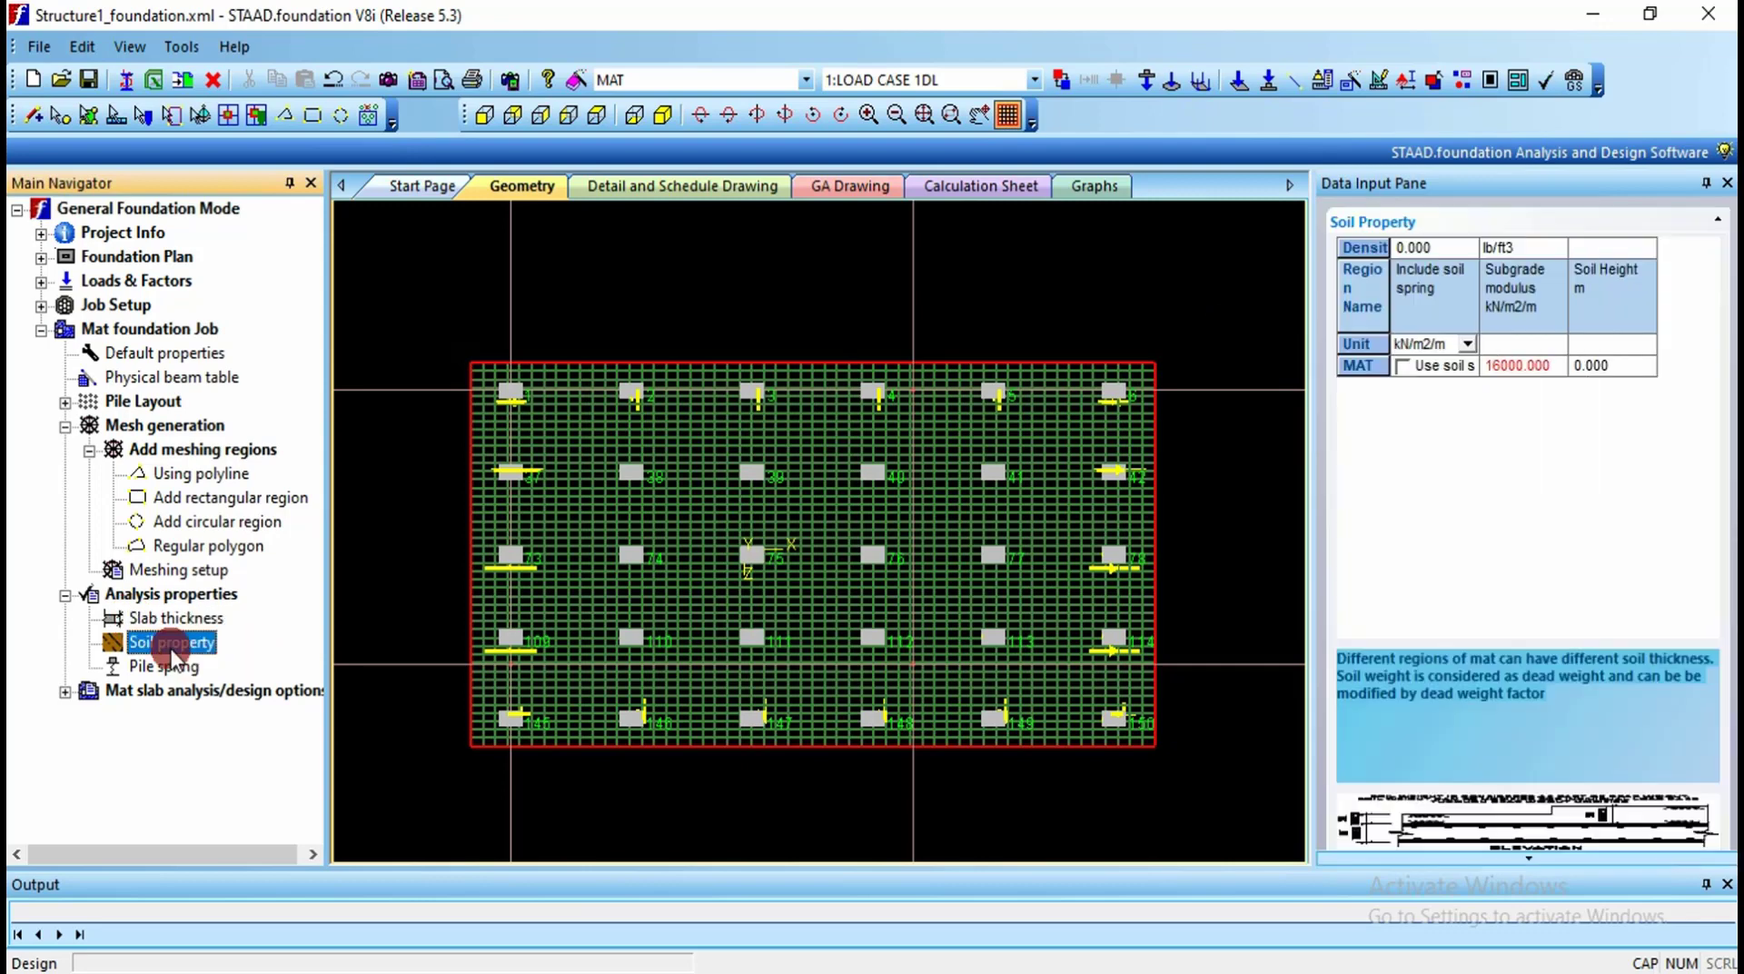
click(1403, 365)
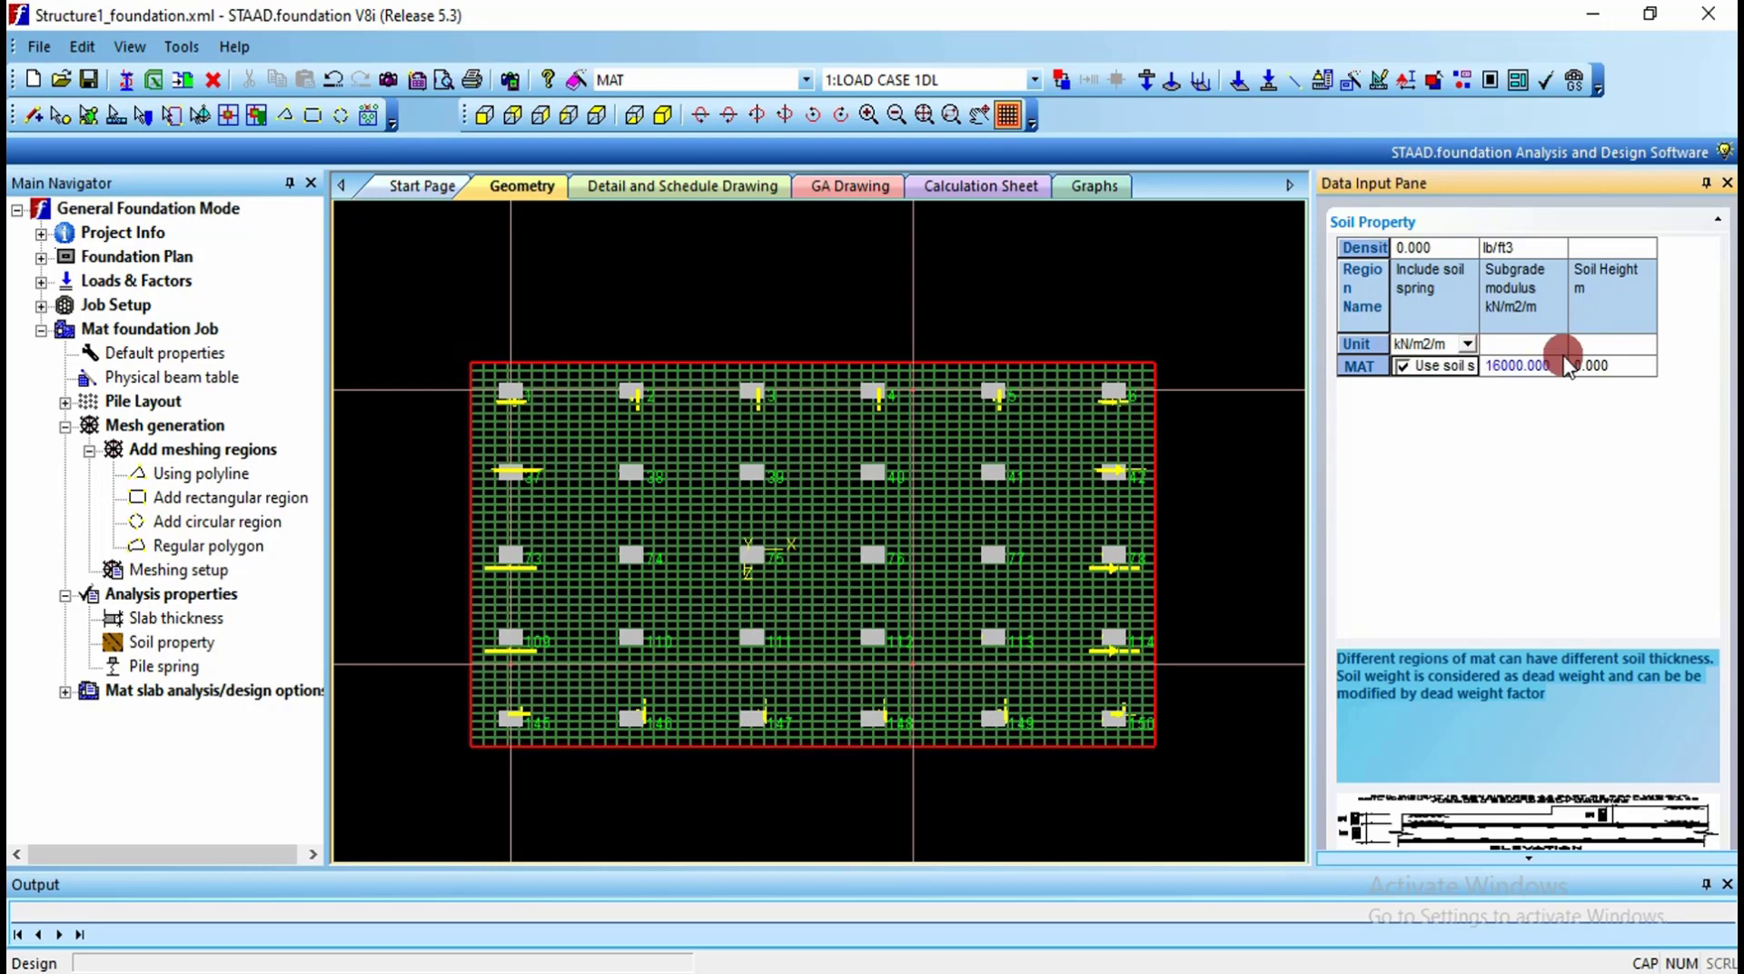
click(1630, 370)
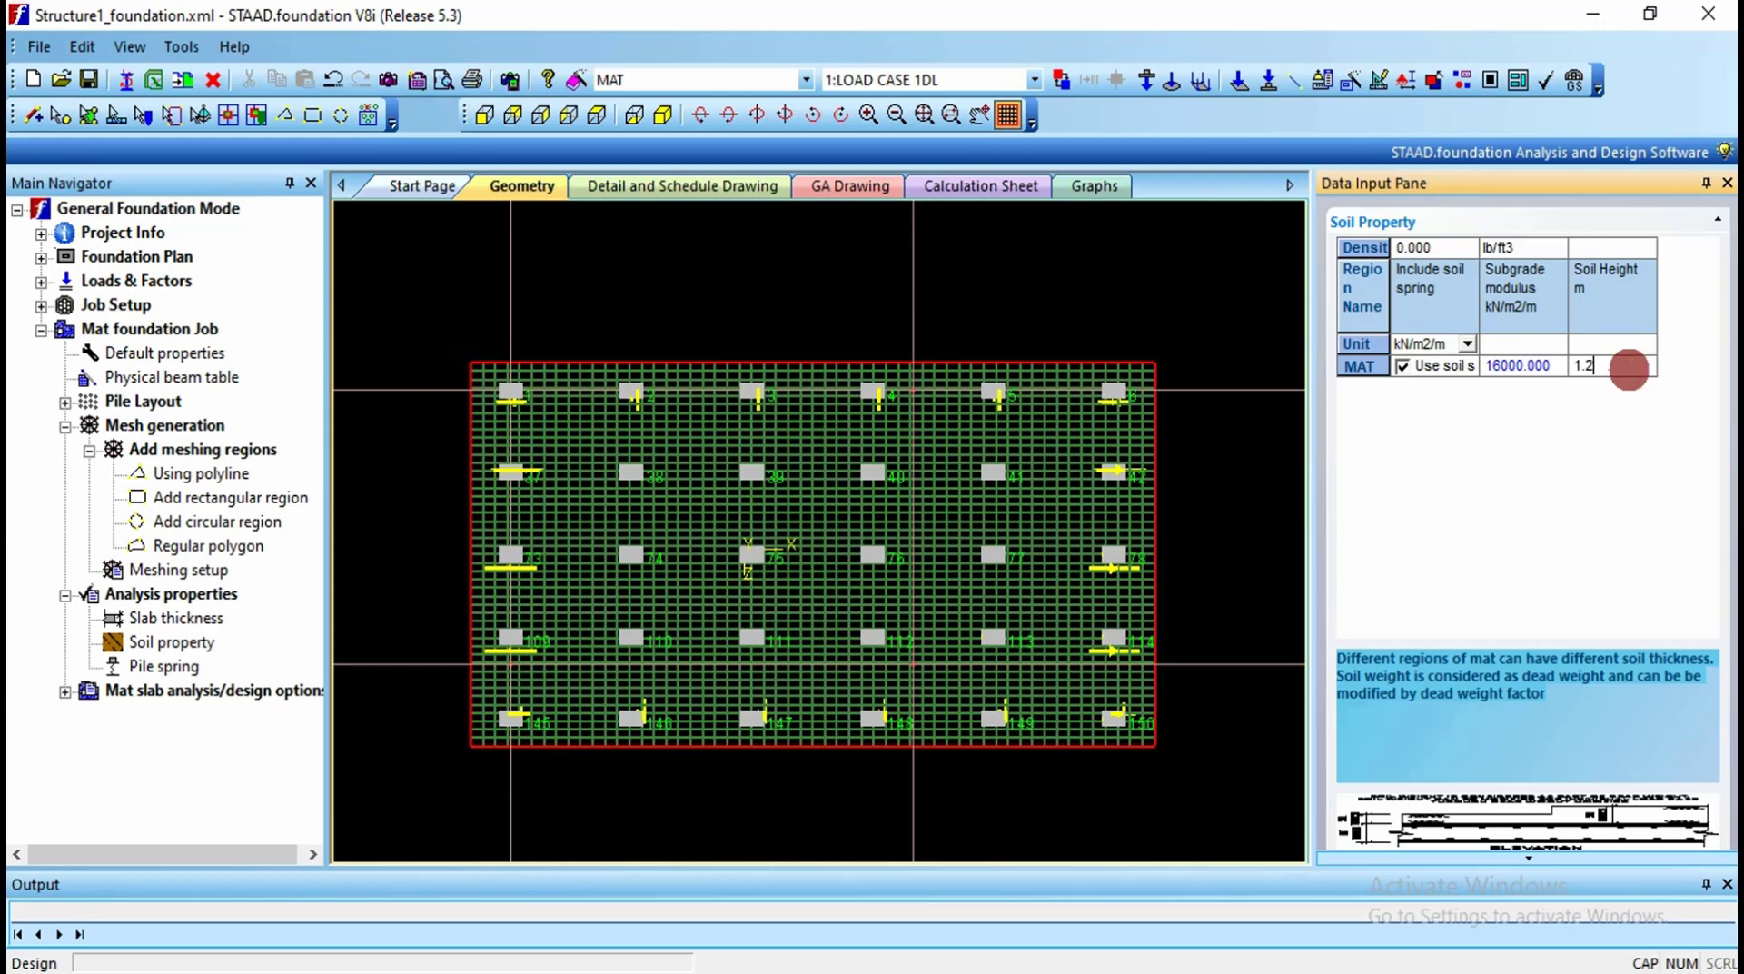
Step: Run the analysis of the mat slab
click(65, 692)
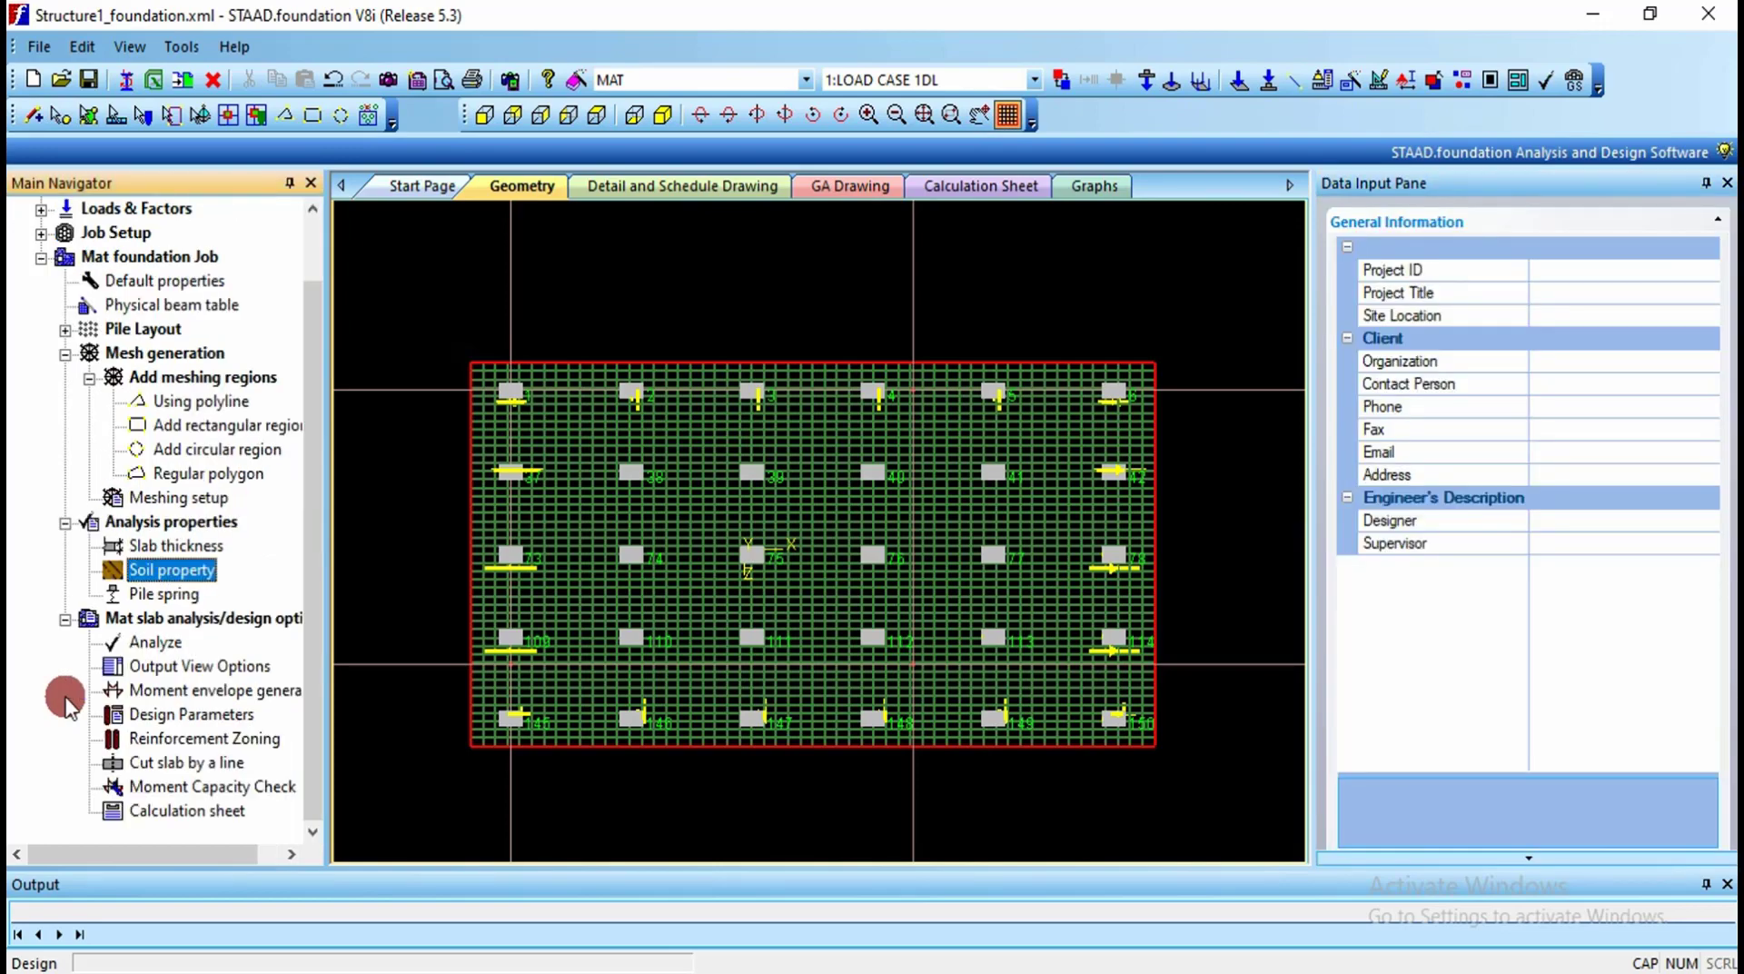
click(155, 645)
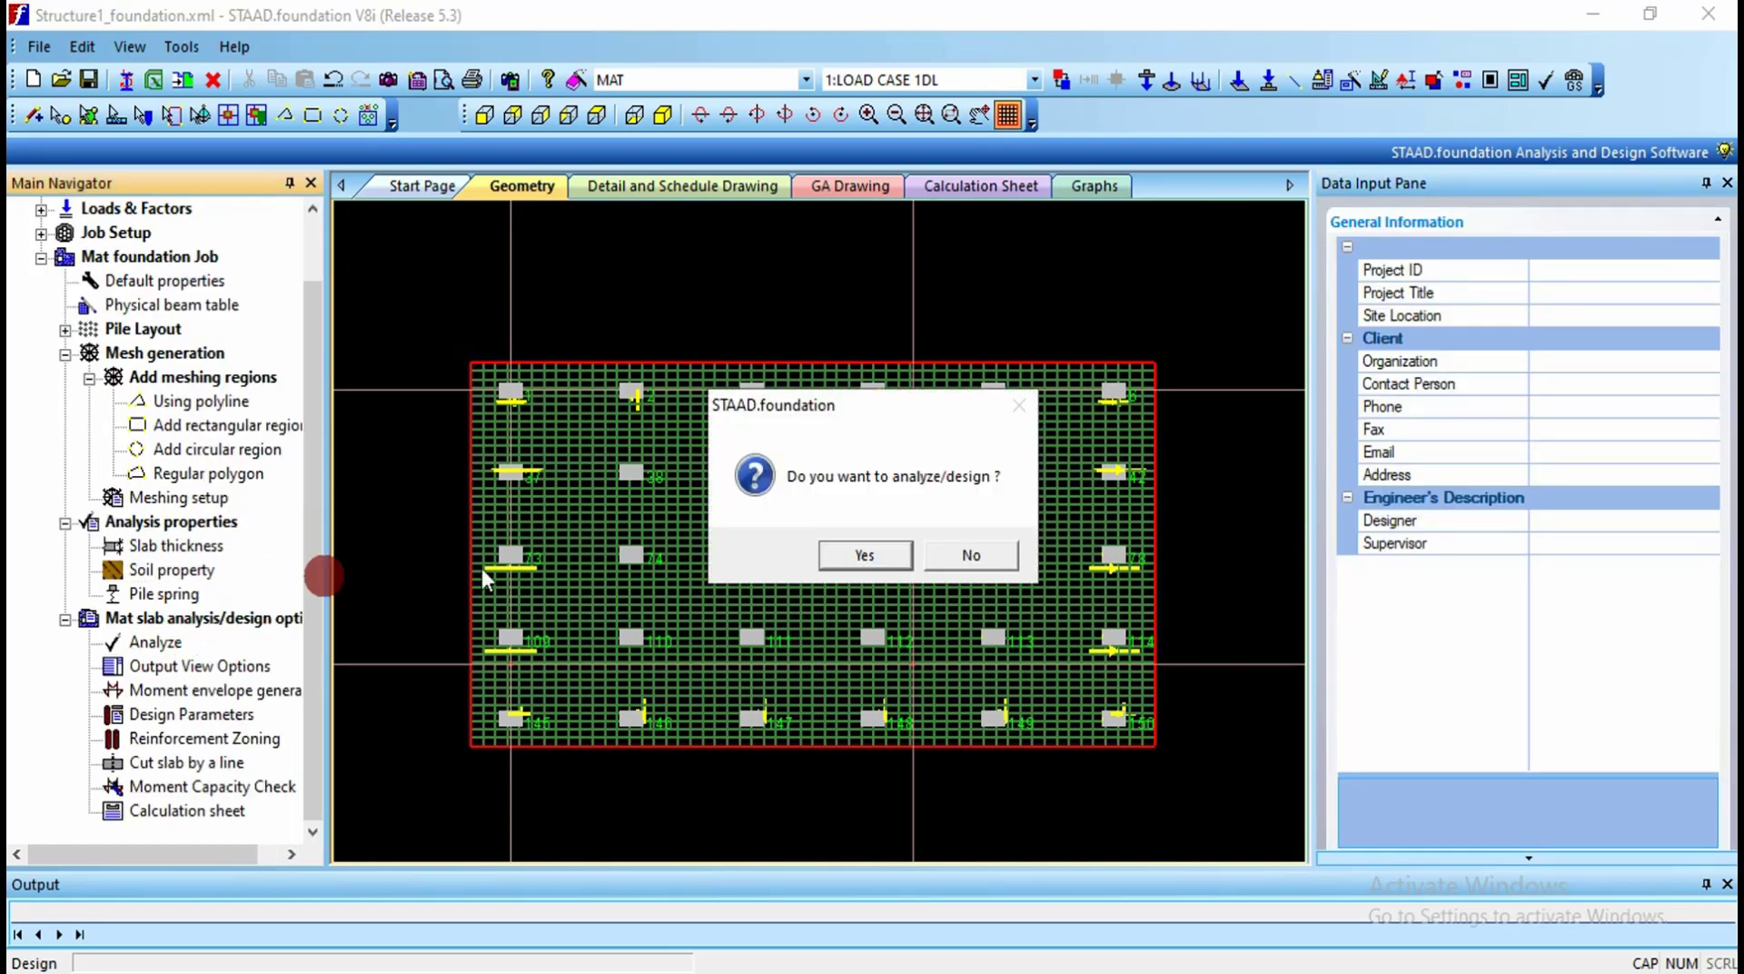
click(864, 556)
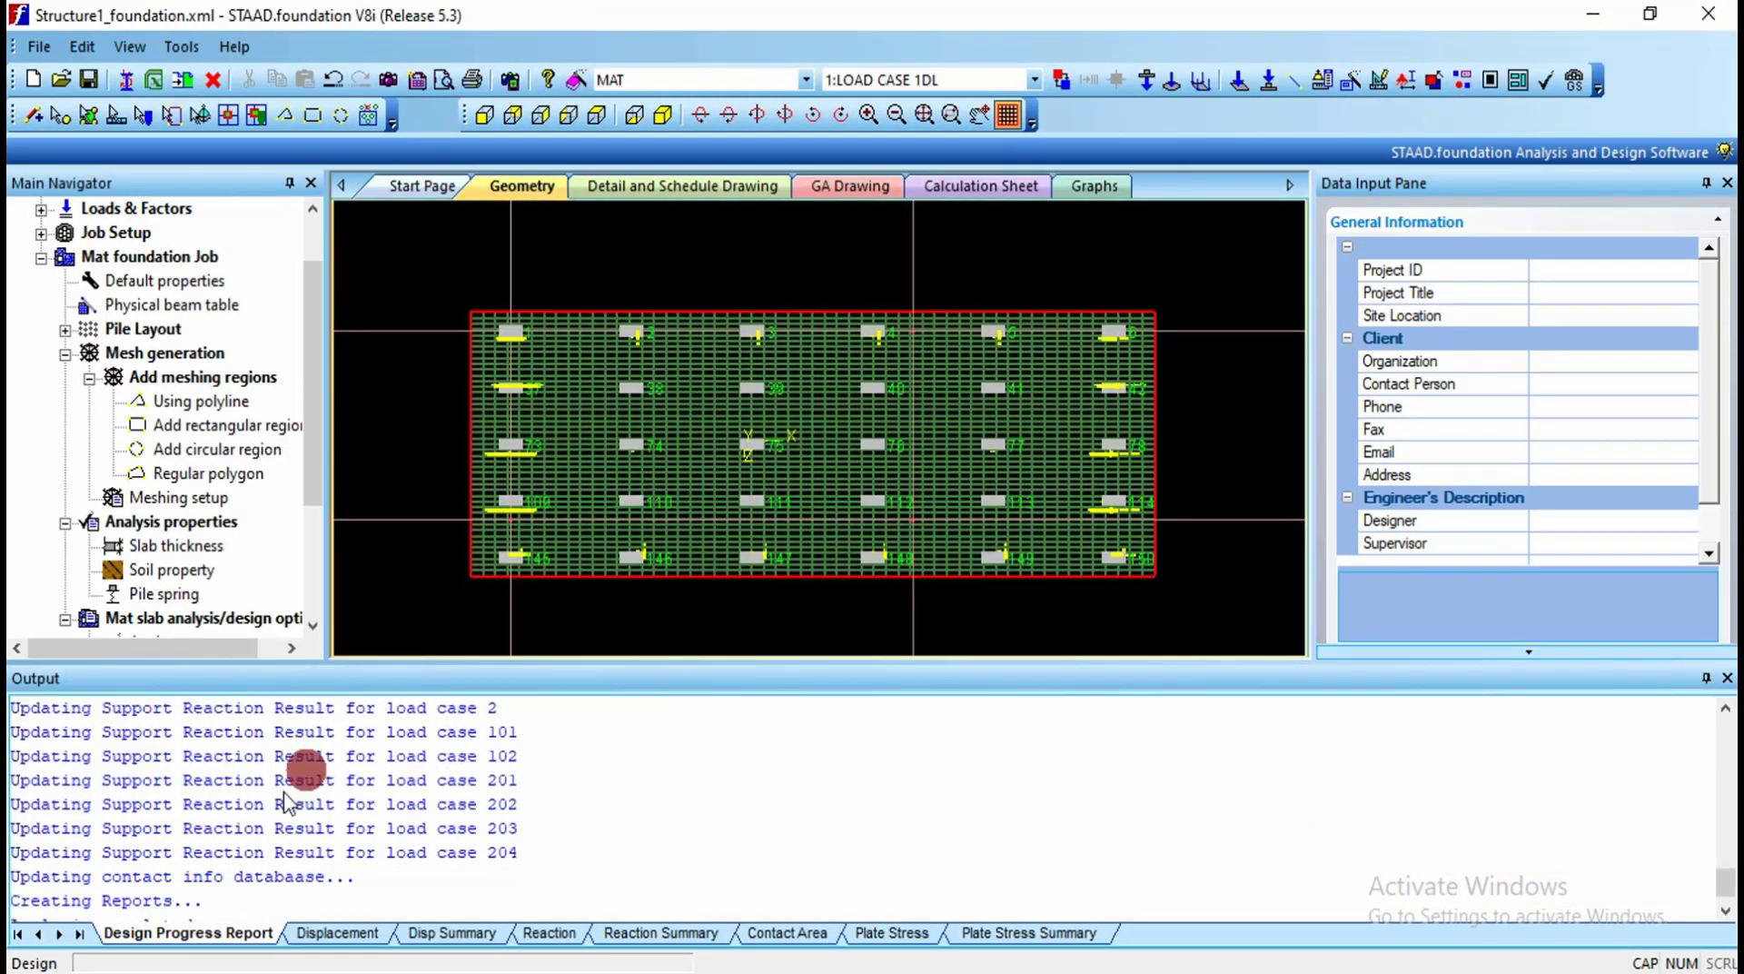
Step: Review the nodal displacements, displacement summary and plate stress summary, then collapse the results output
click(288, 933)
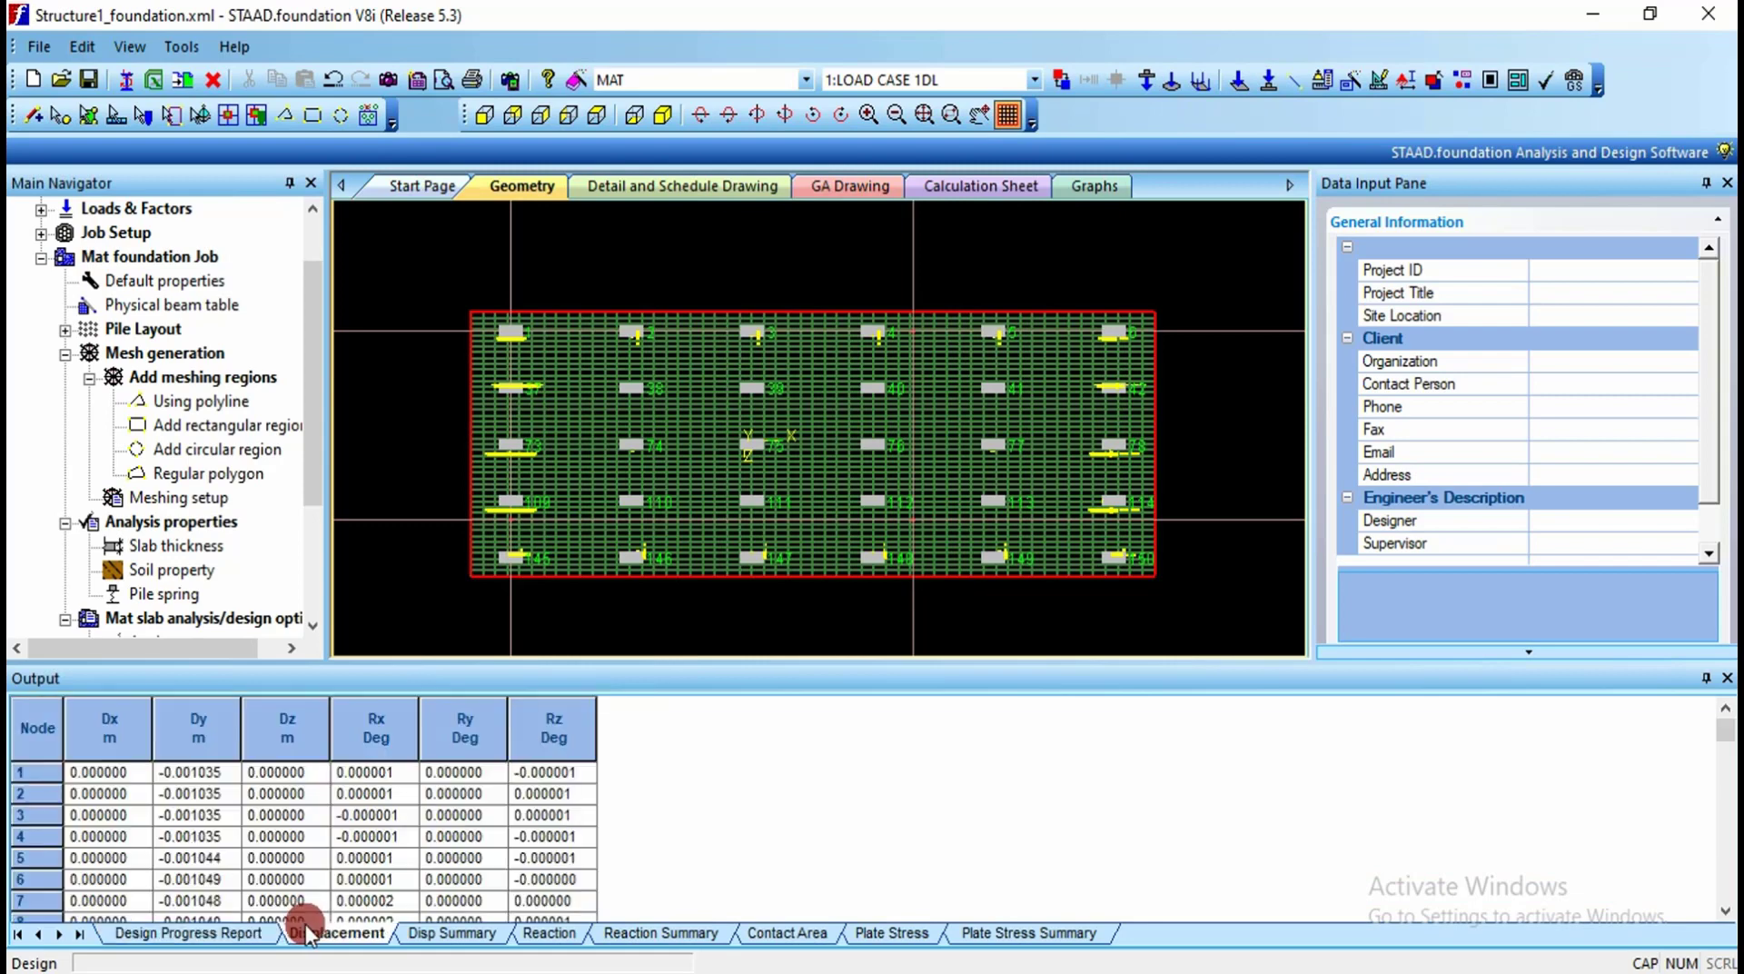
click(427, 933)
click(527, 825)
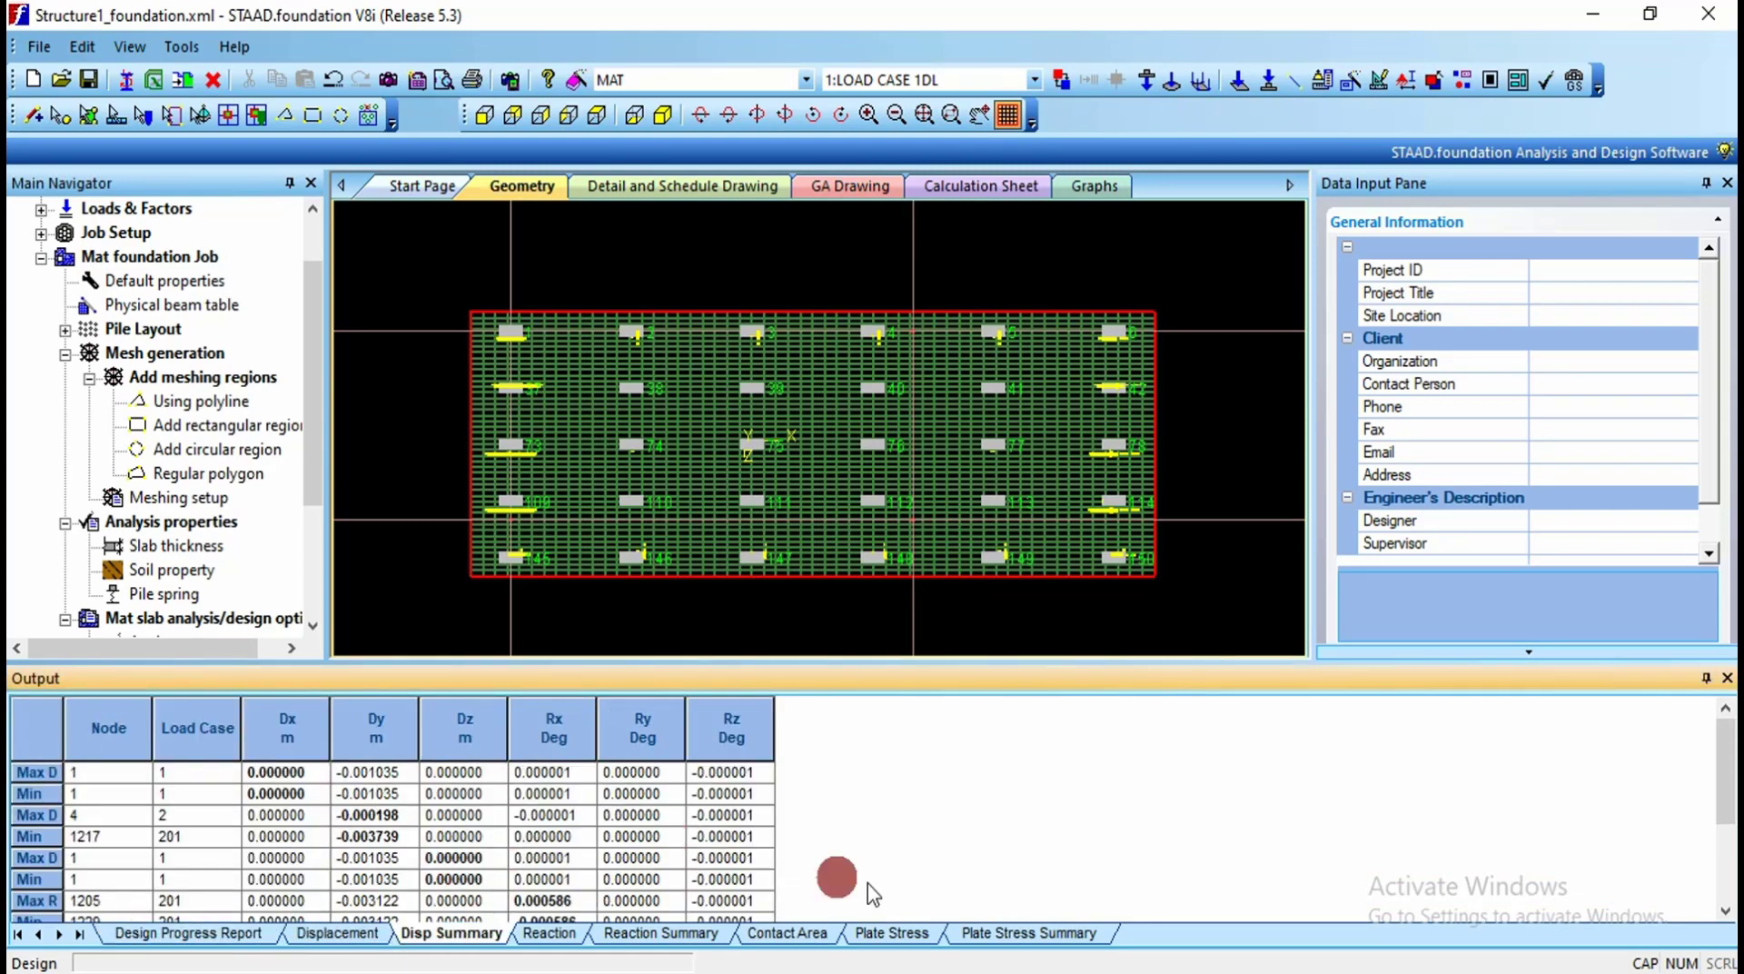
click(1029, 932)
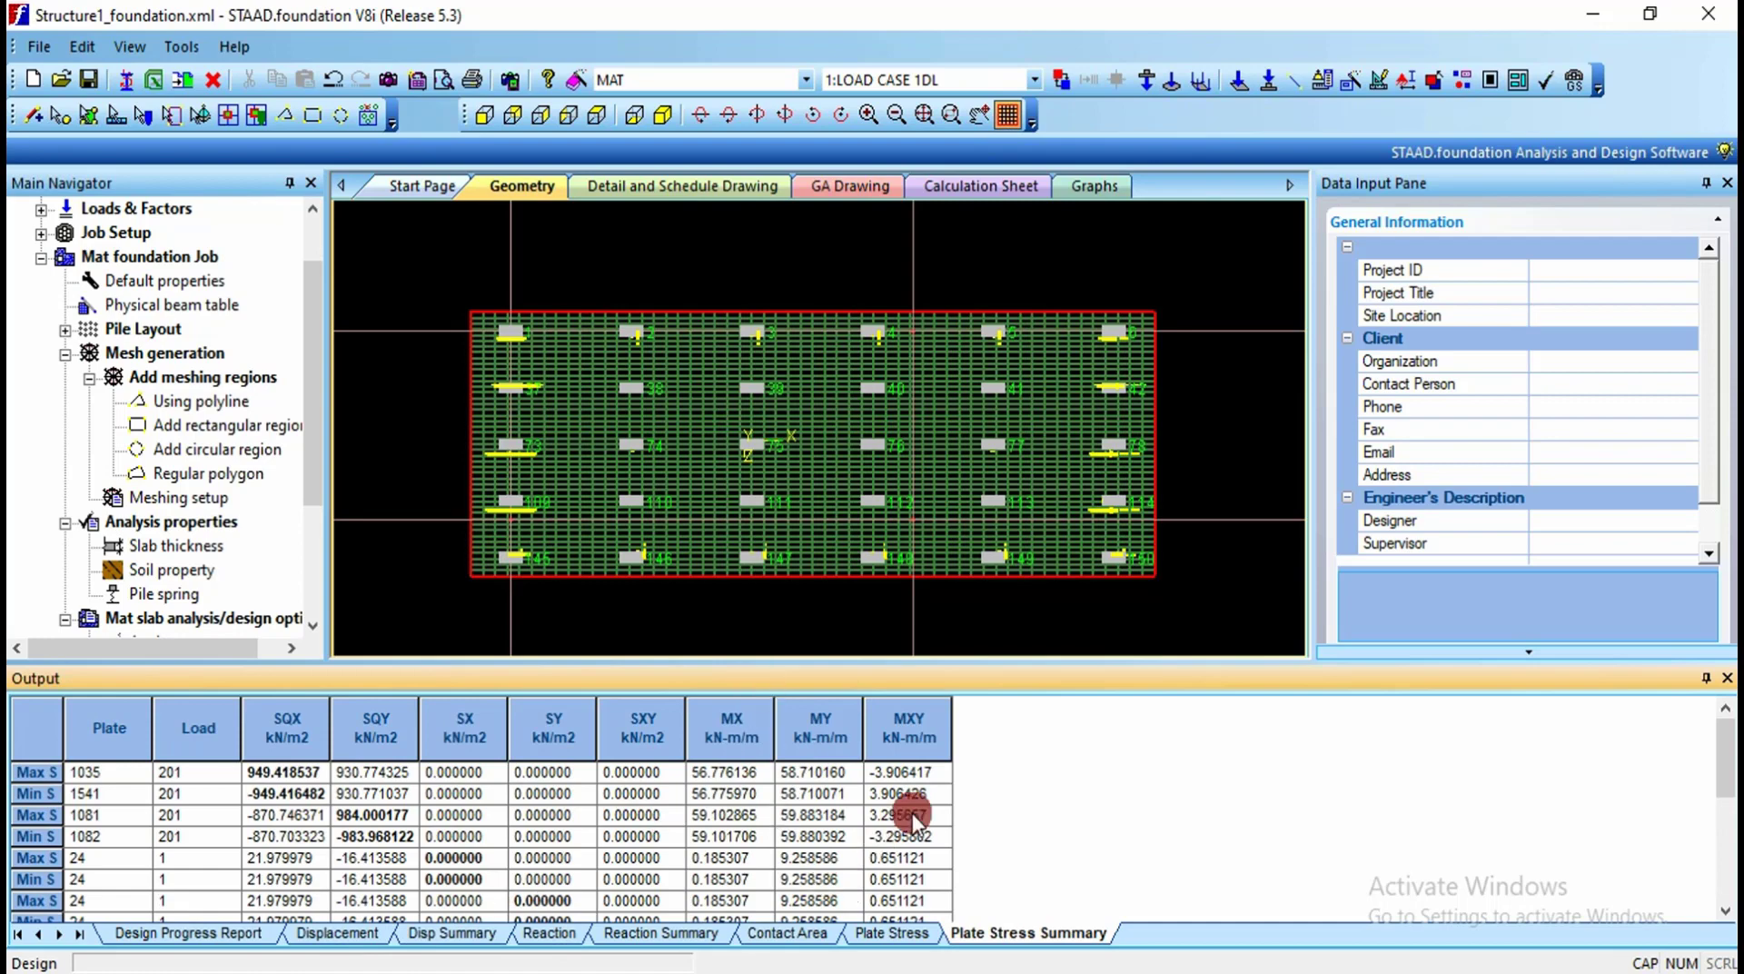
drag(318, 665, 291, 922)
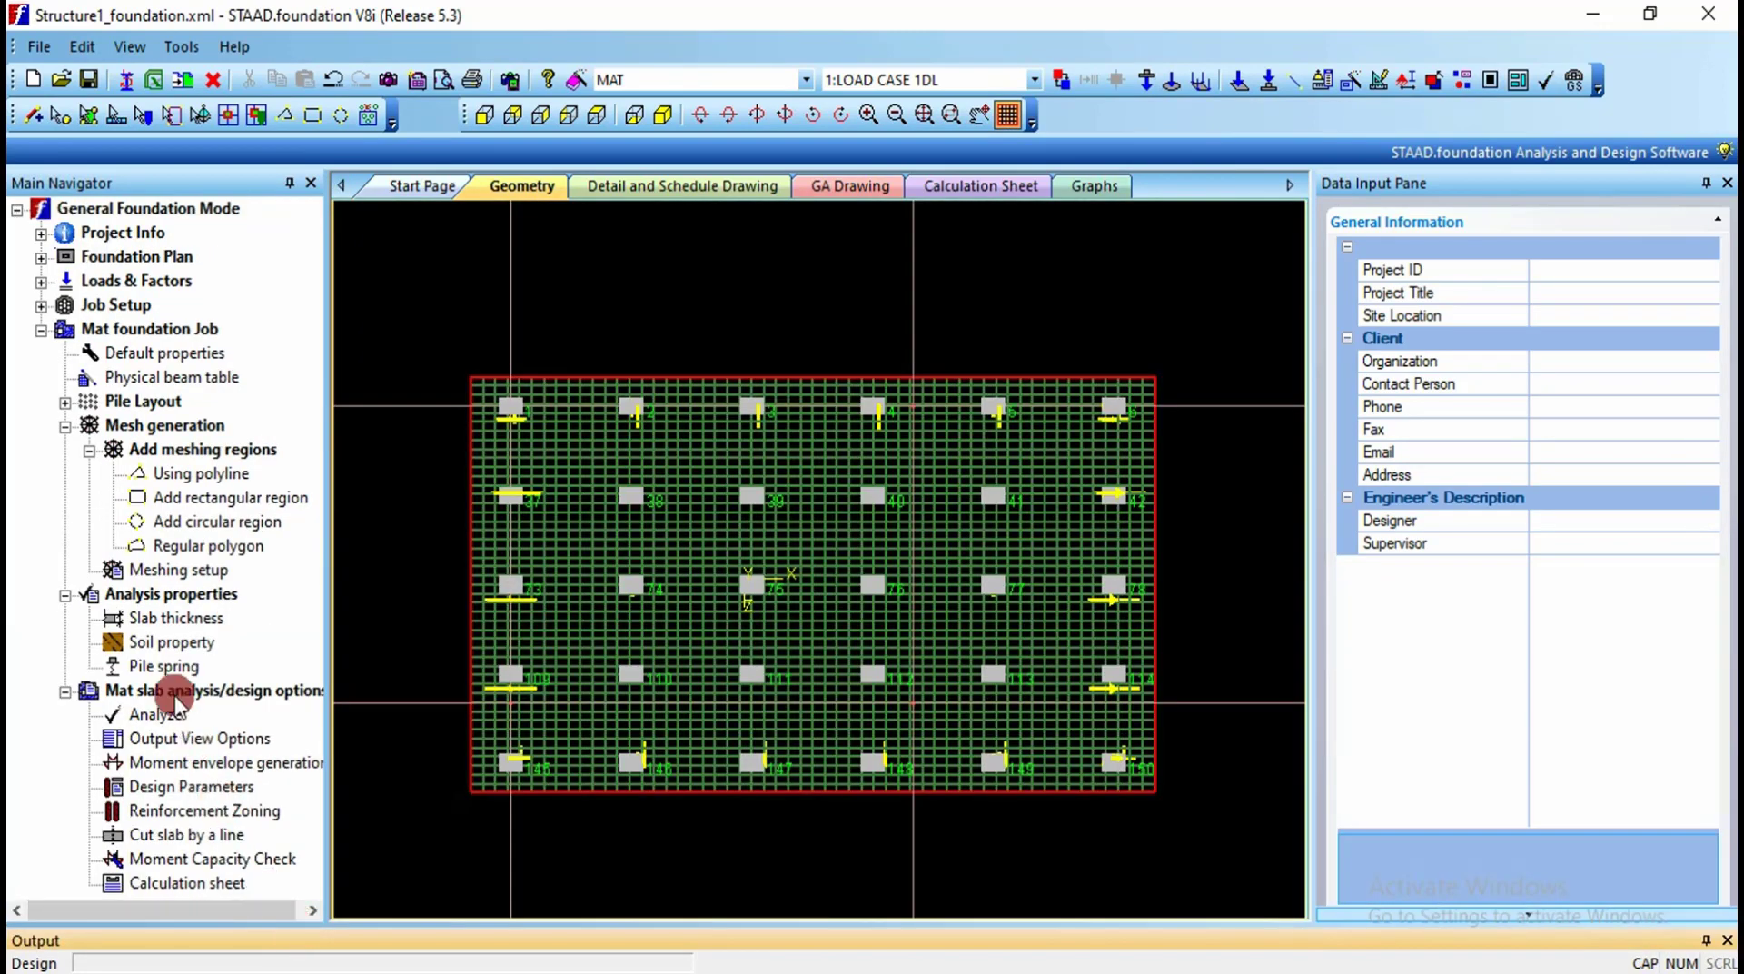
Step: Display the mat's plate stress contours for Global MX, followed by Global MZ
click(179, 739)
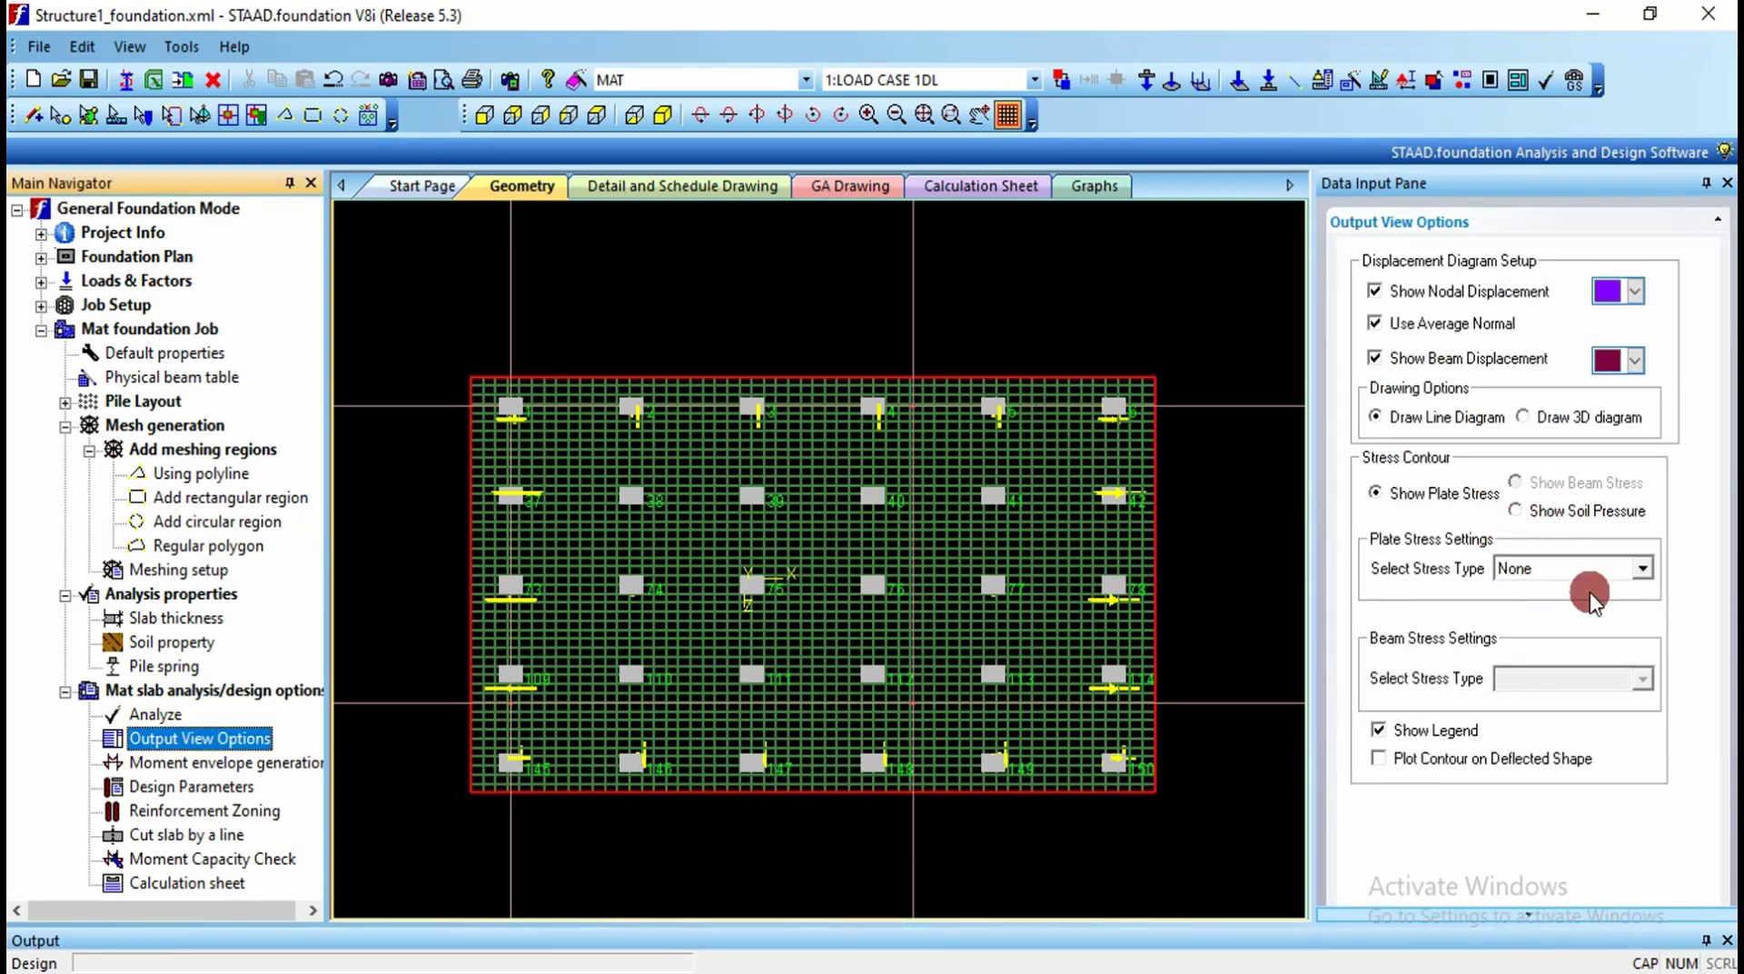
click(1643, 568)
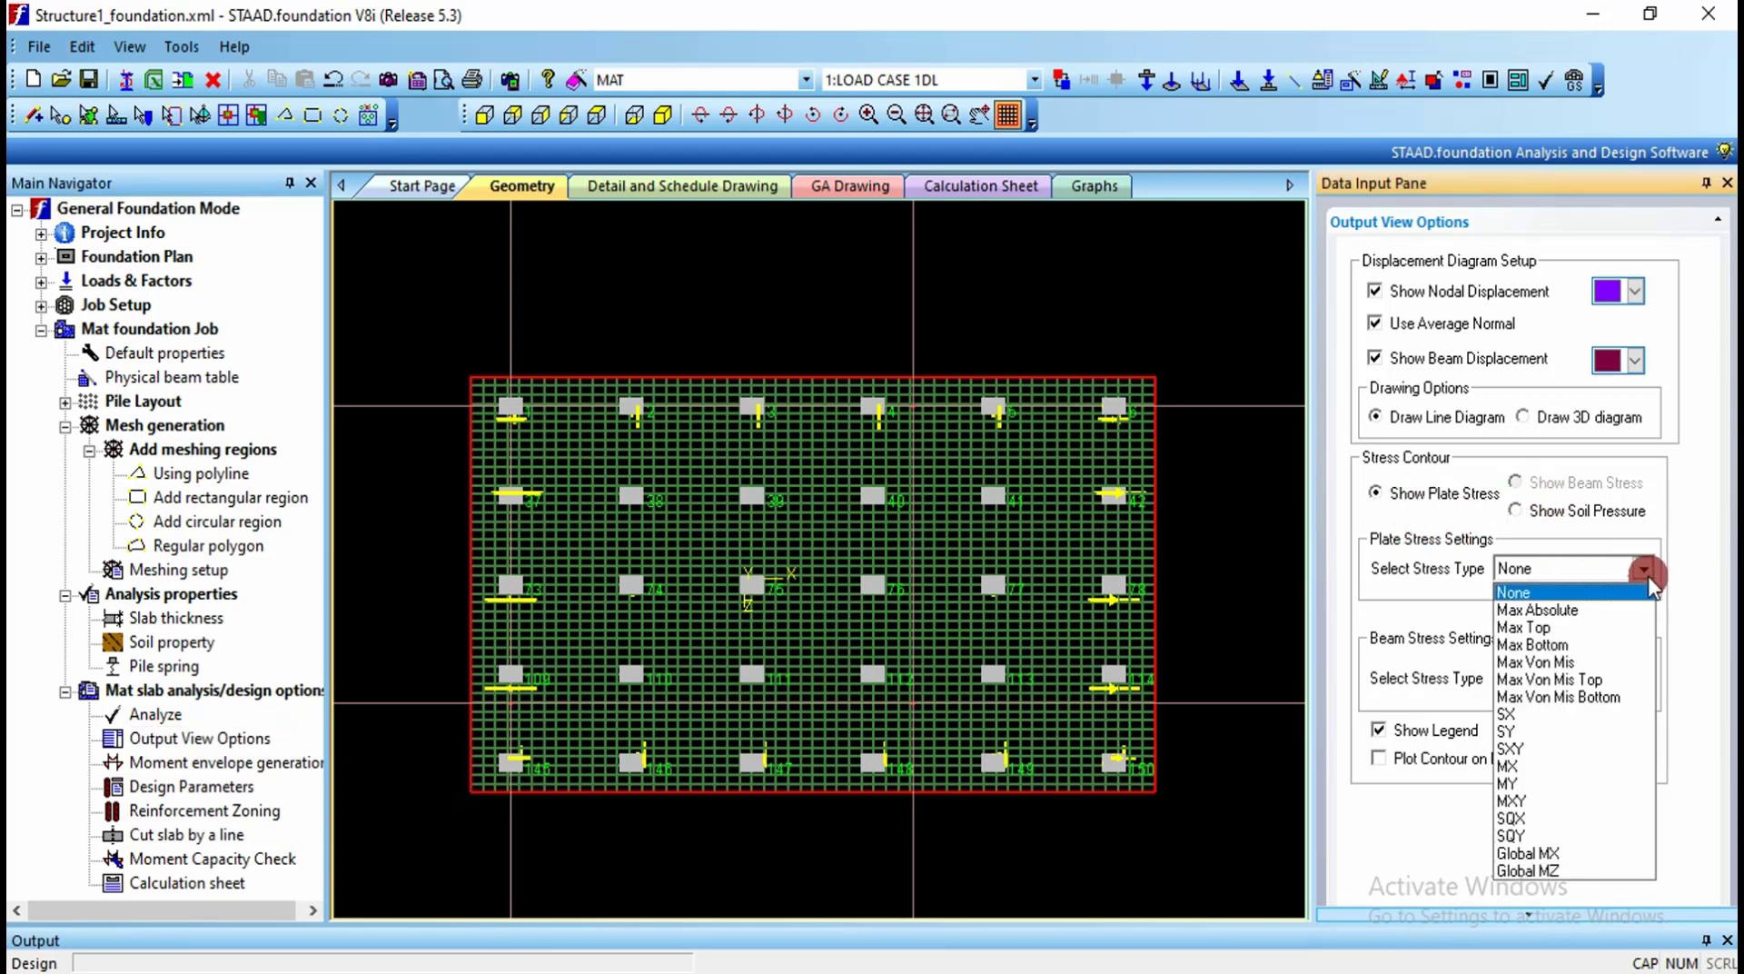
click(1547, 854)
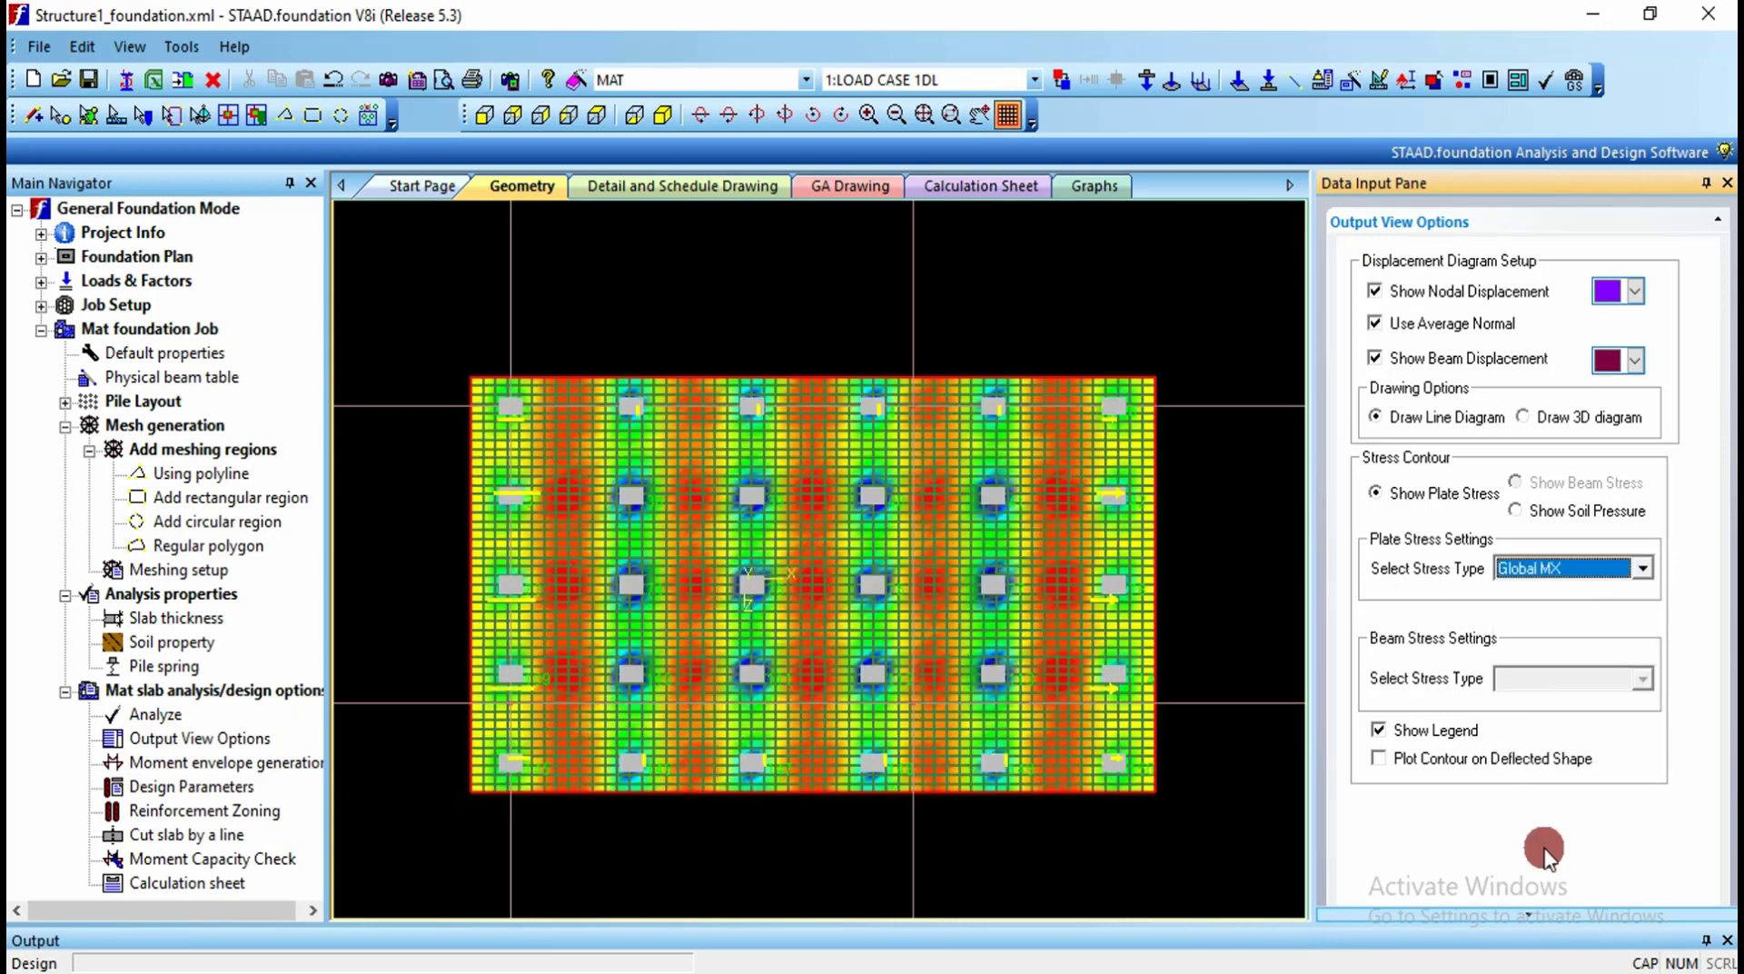
click(1532, 567)
click(1532, 878)
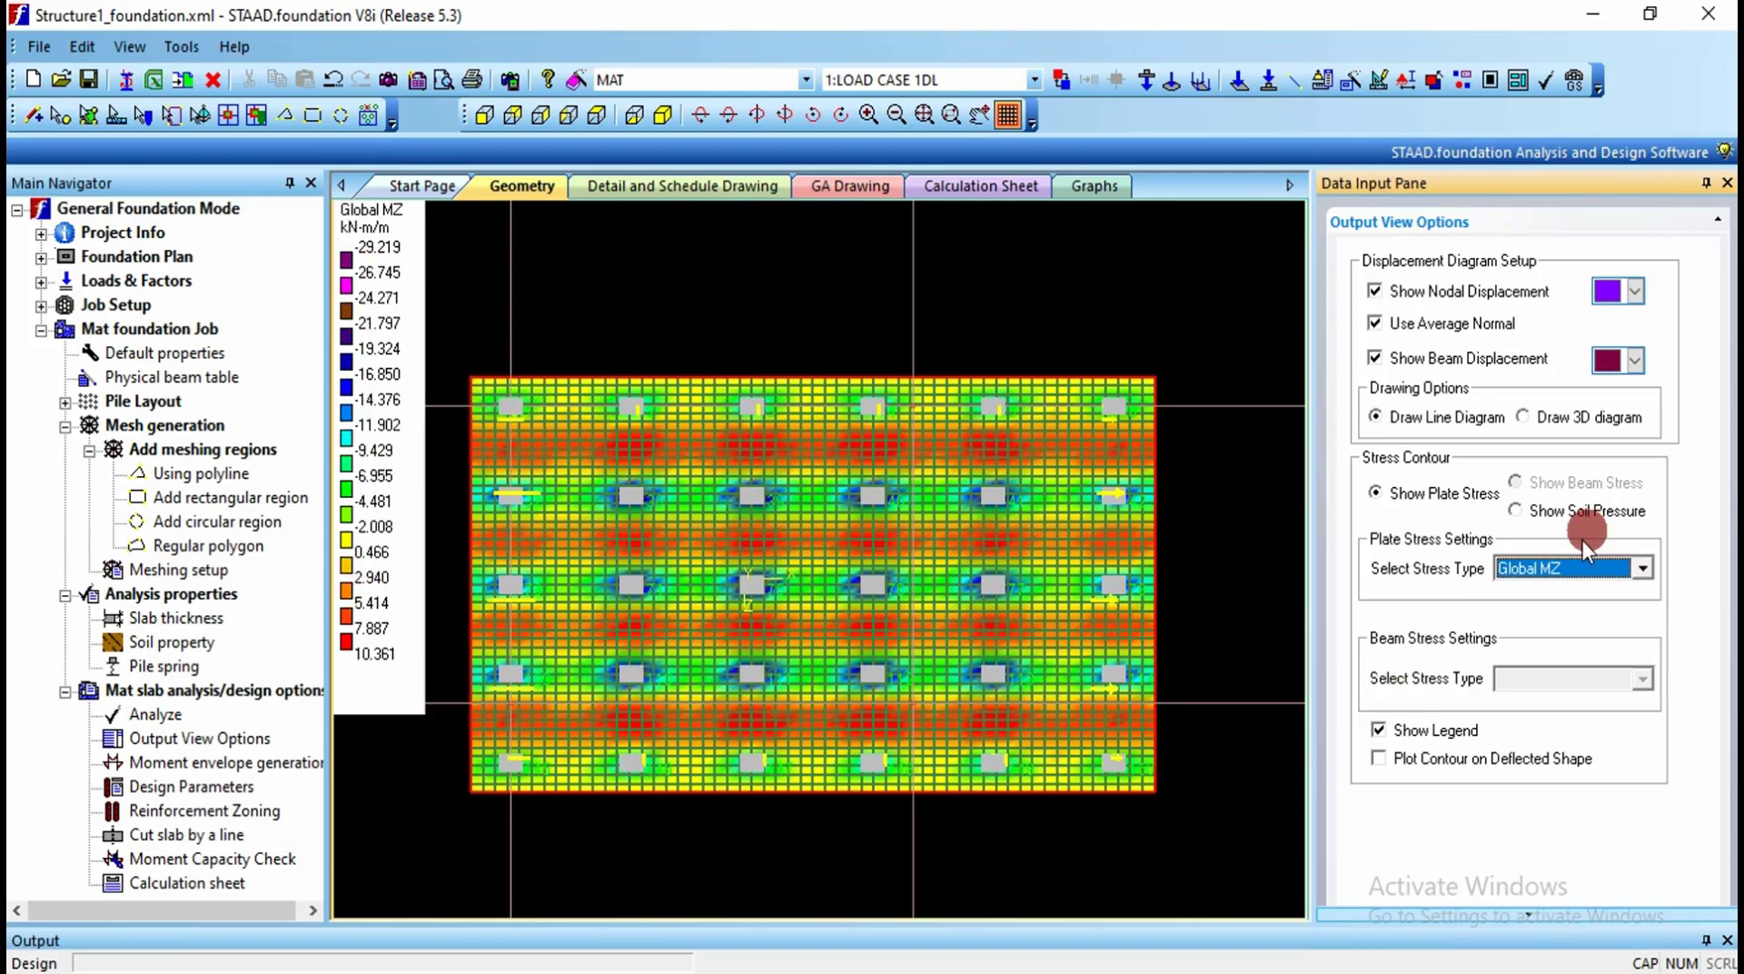
Step: Display the mat's Max Absolute plate stress contour, followed by its soil pressure contour
click(1569, 571)
click(1550, 610)
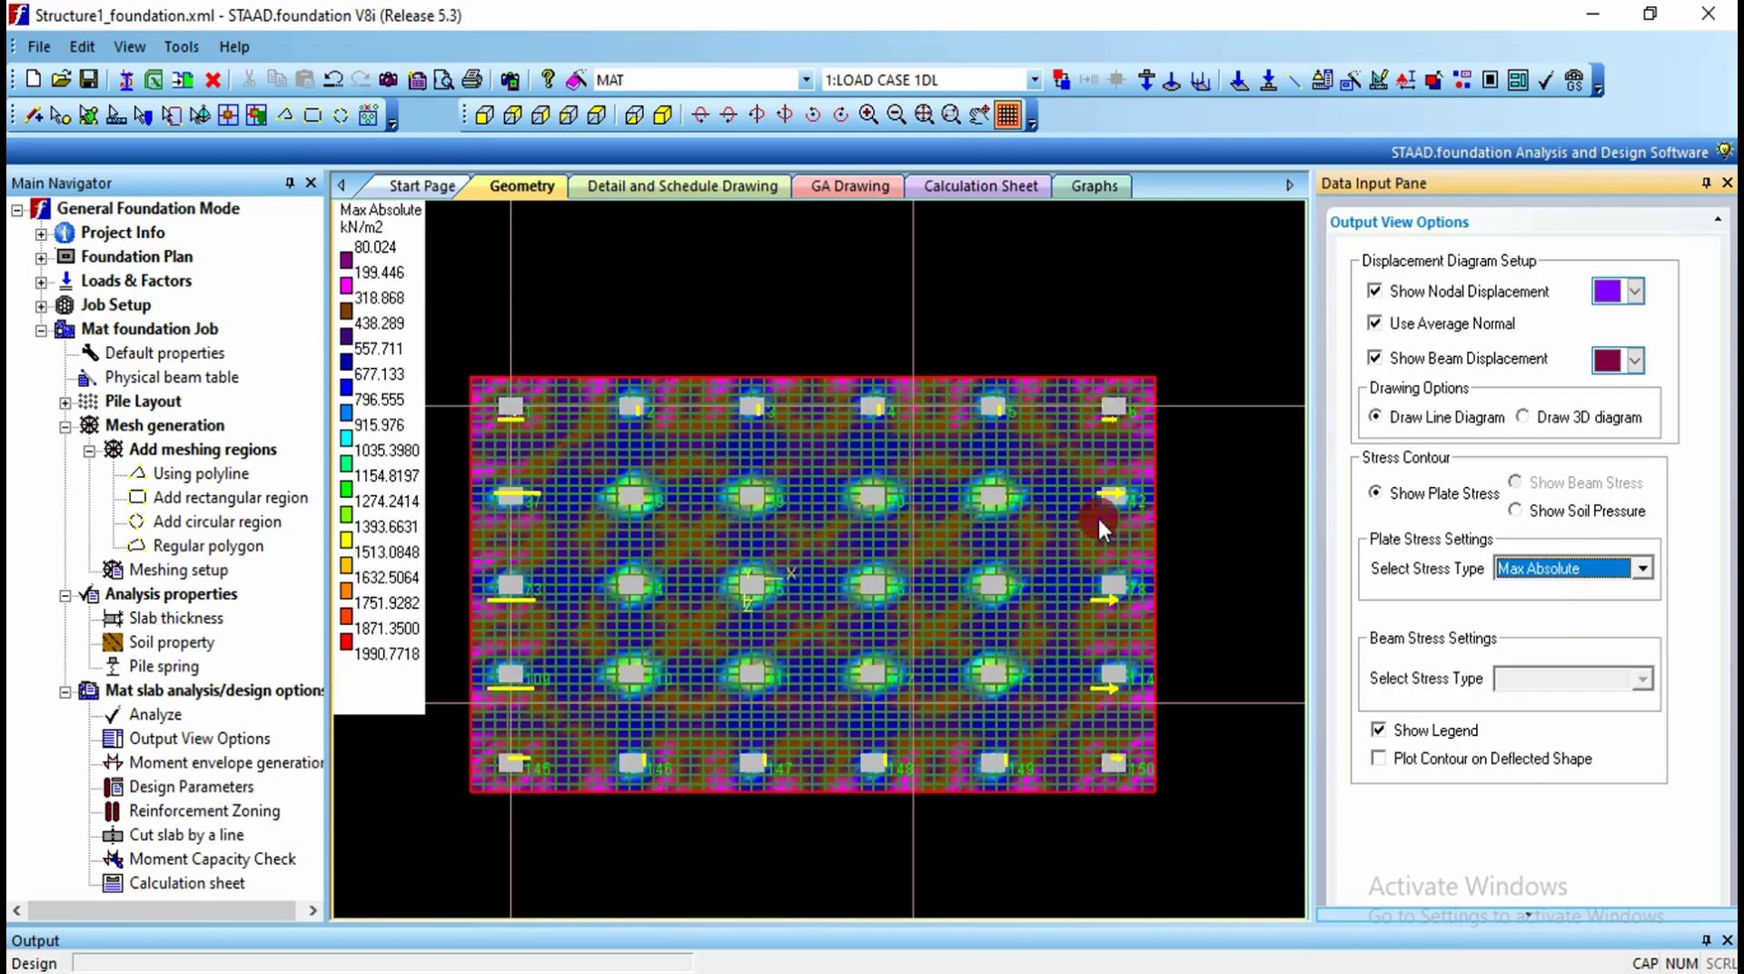
click(1562, 515)
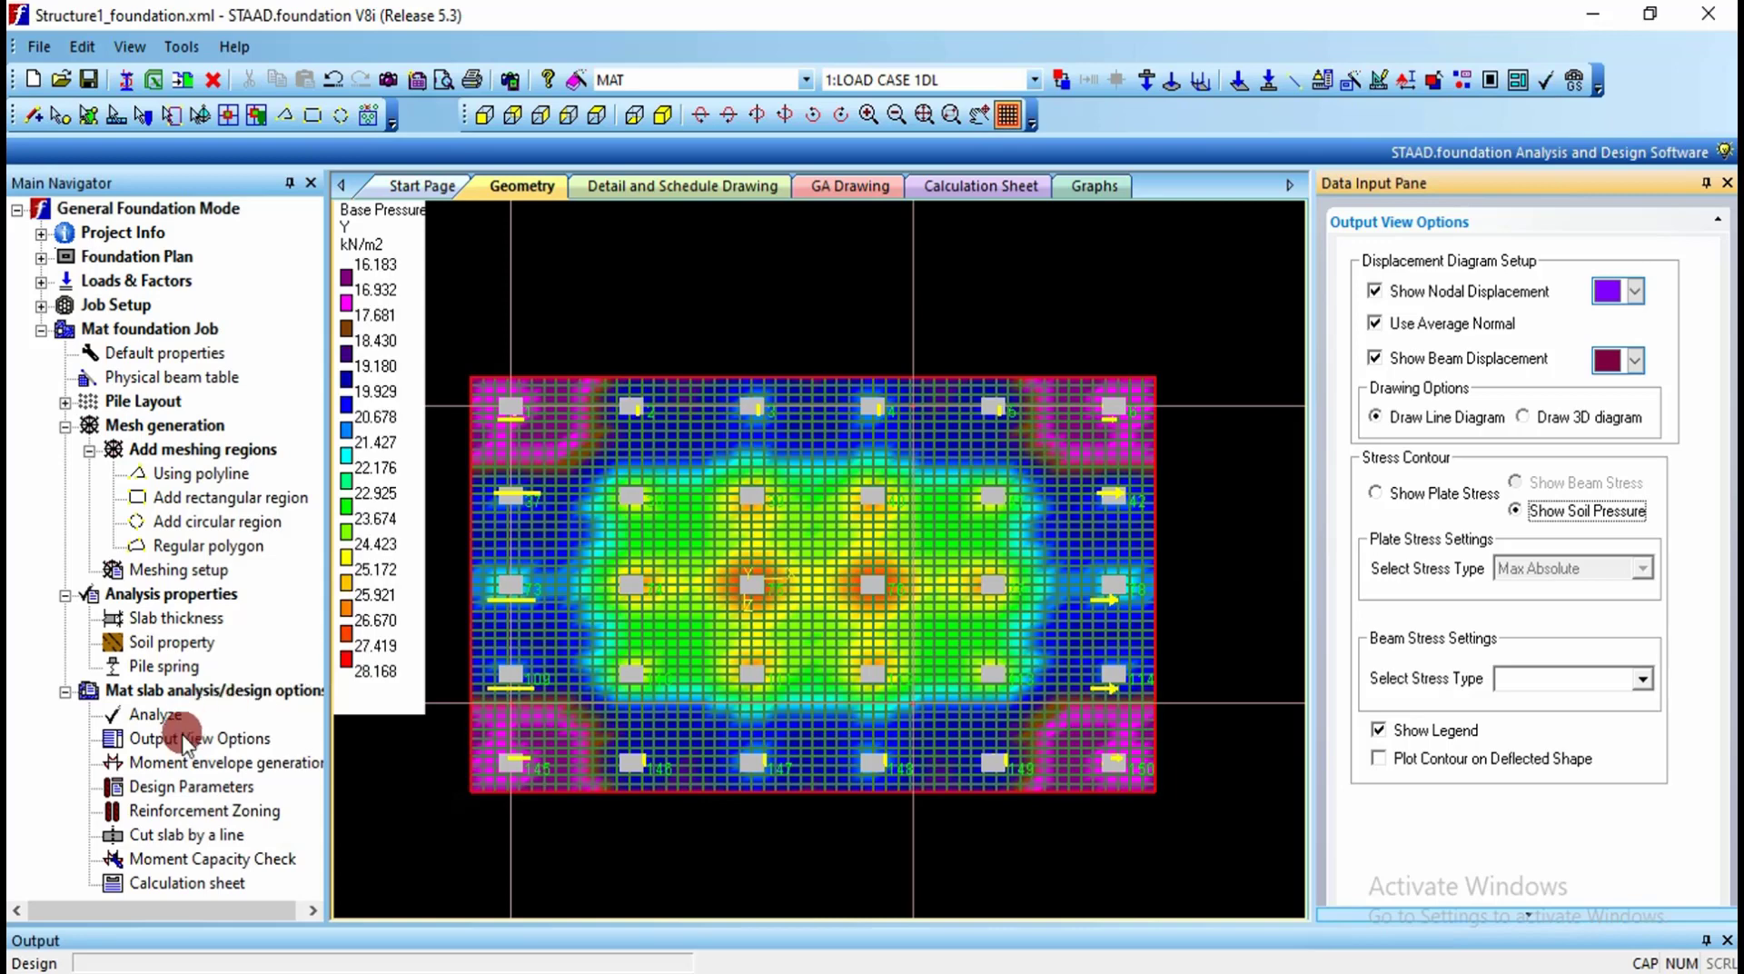
Step: Generate the MAT panel's moment envelope along global X using all load cases, keeping 60 divisions in each direction
click(178, 763)
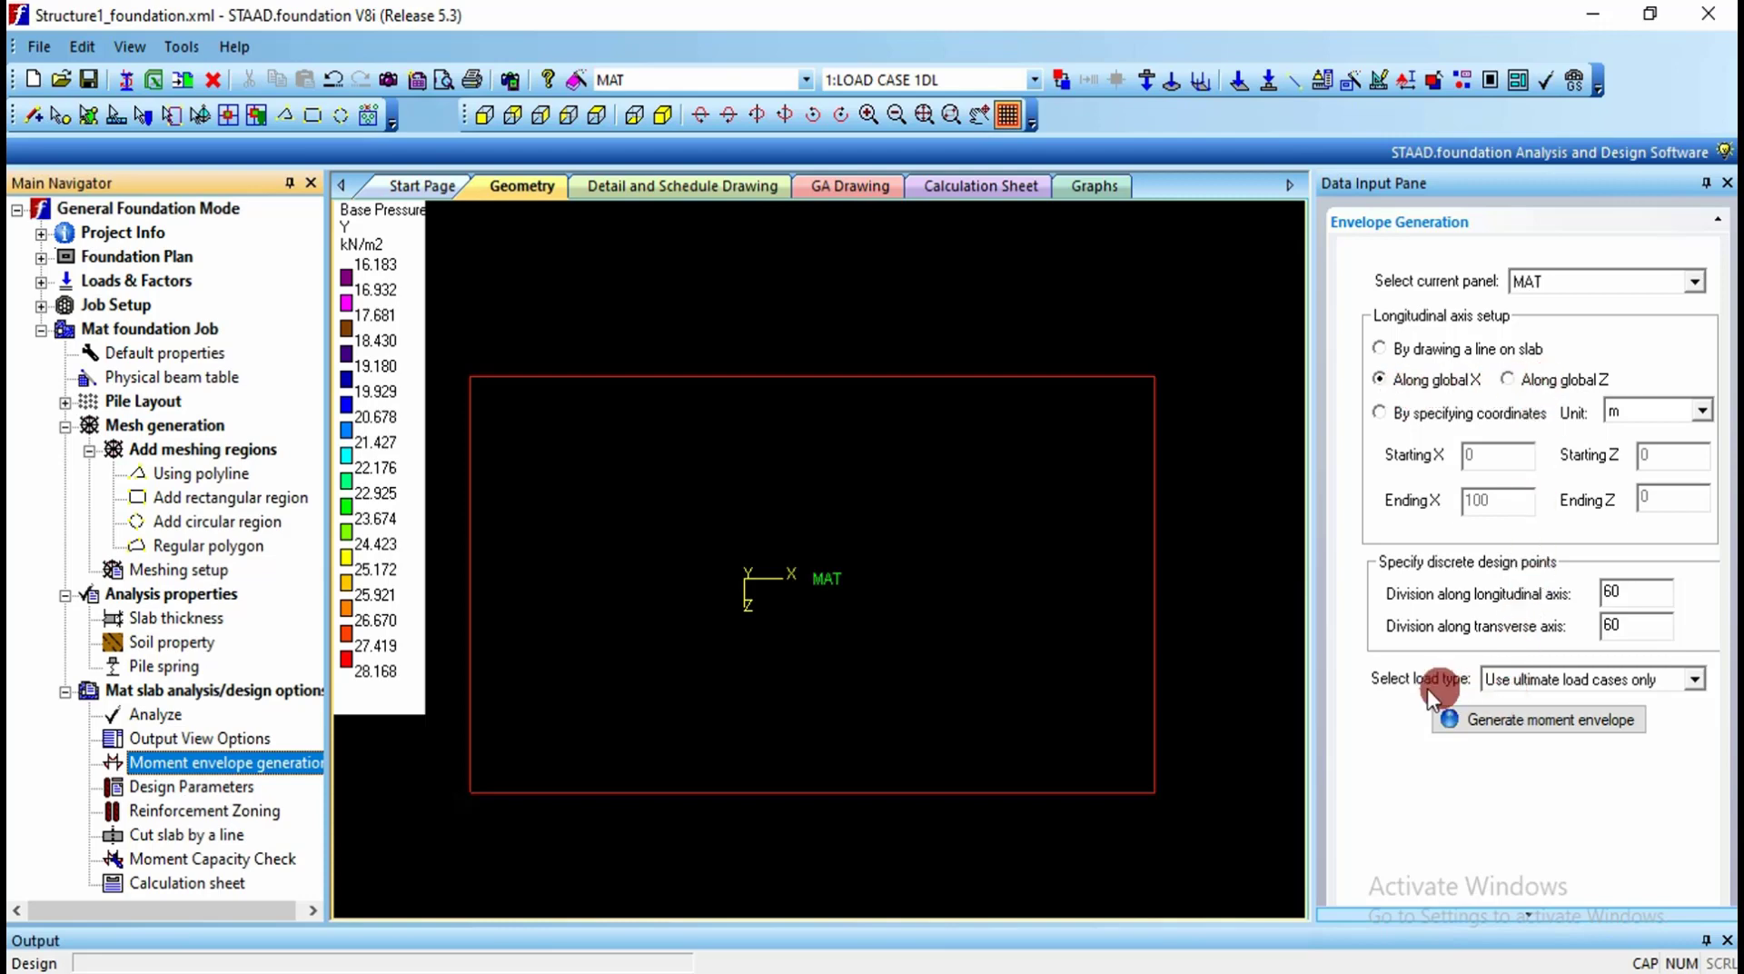
click(1567, 691)
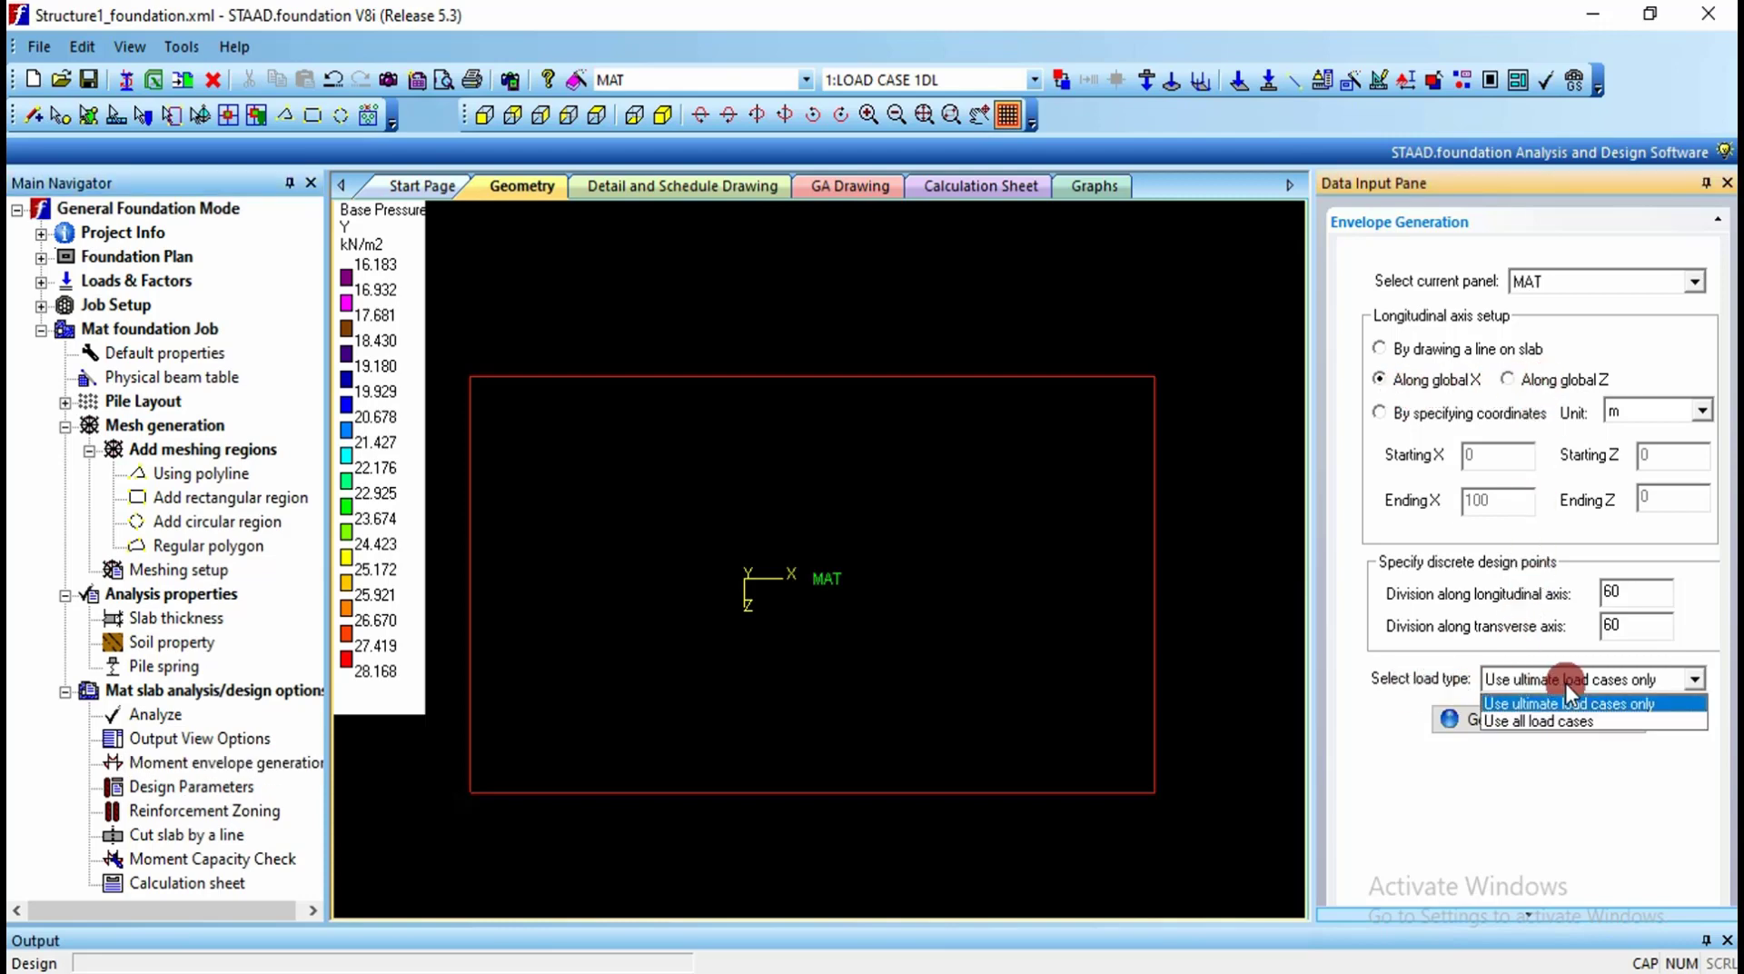
click(1535, 720)
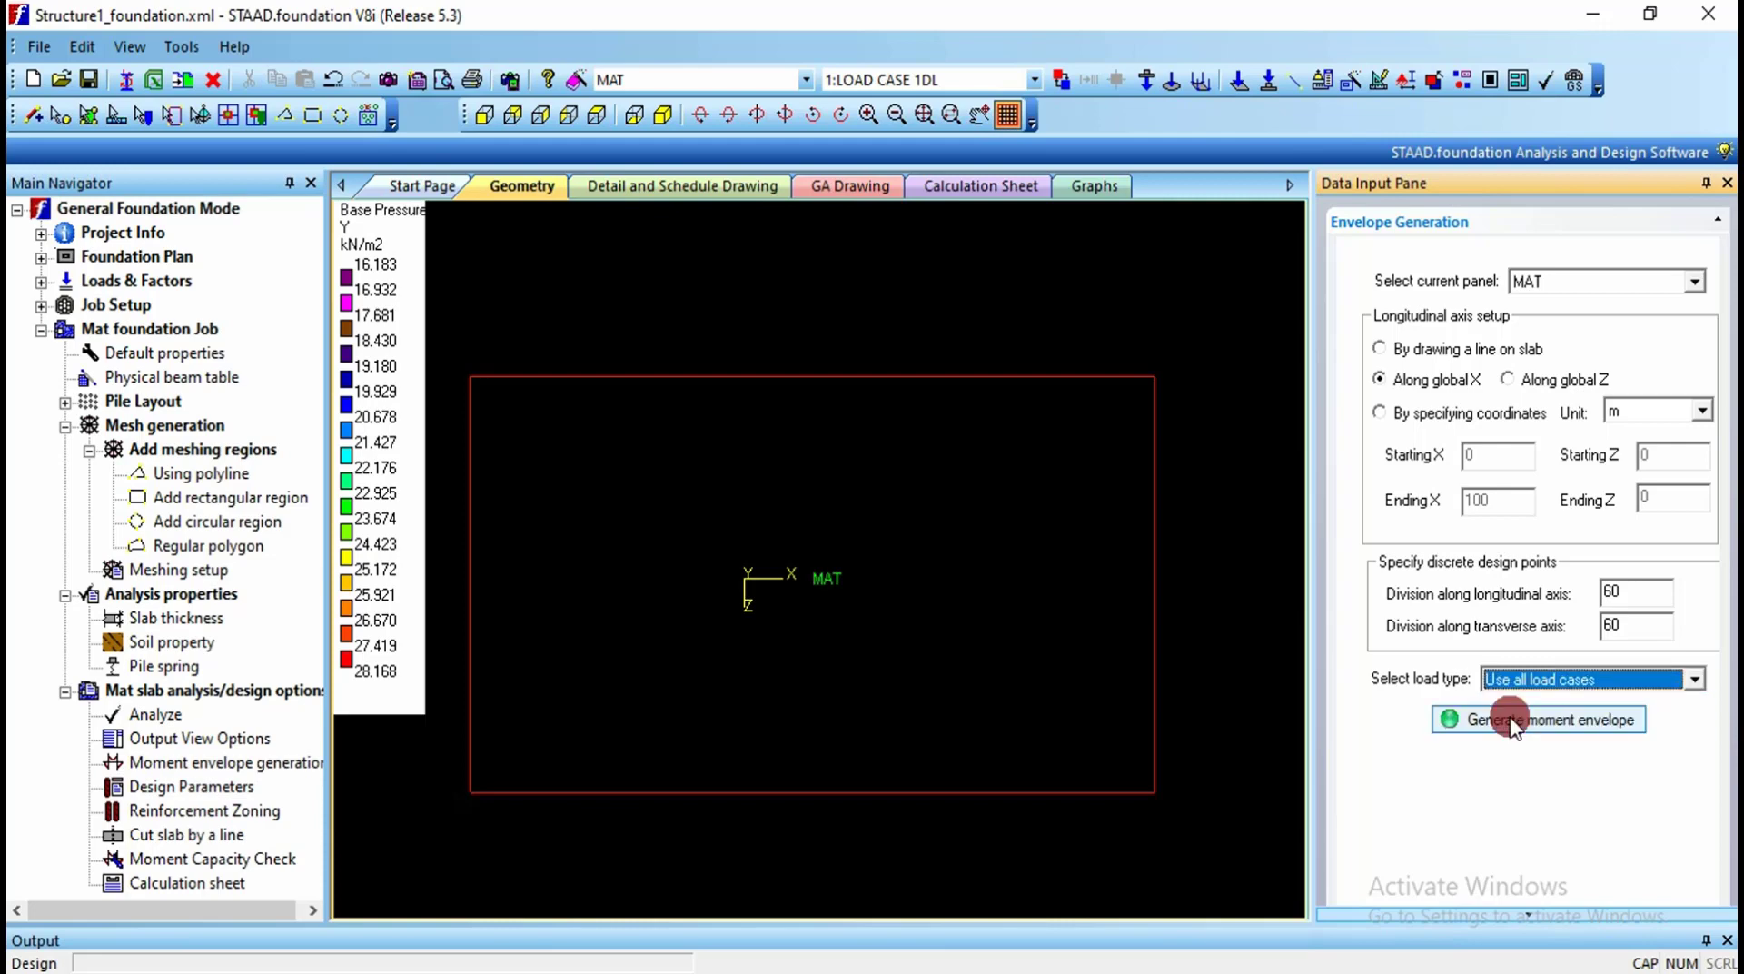
click(1477, 727)
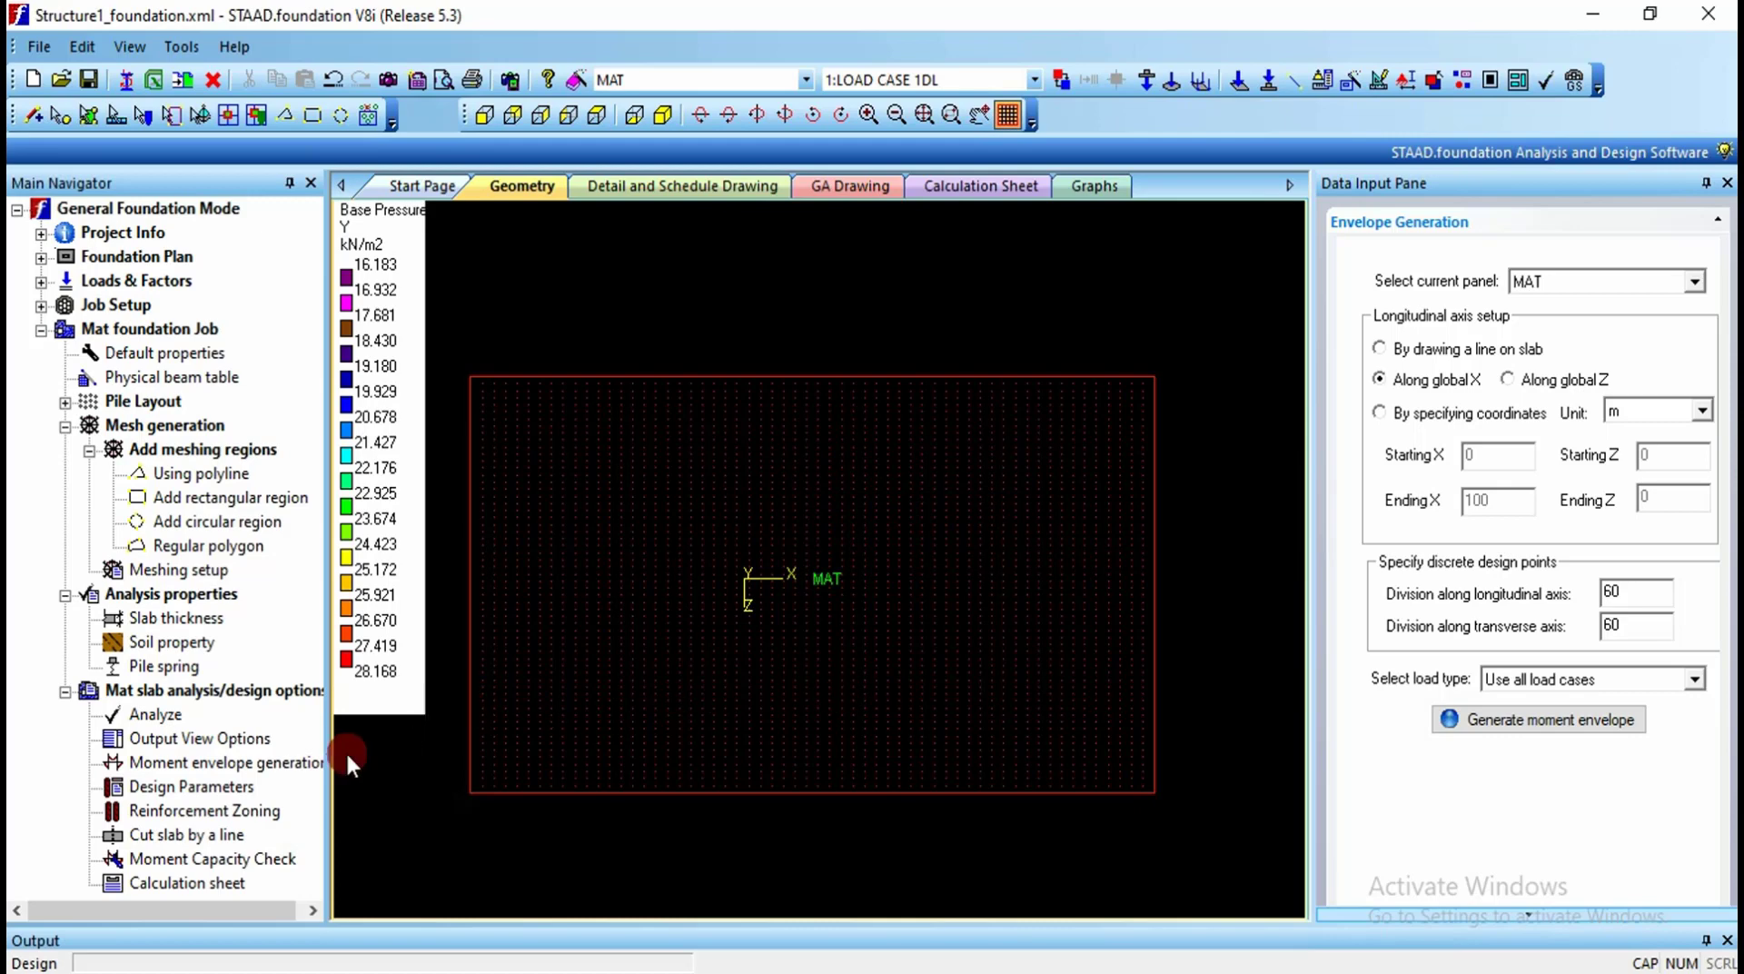
Step: Bring up the mat's design parameters and keep the grades at Fy 415 MPa and Fc 25 MPa
click(225, 786)
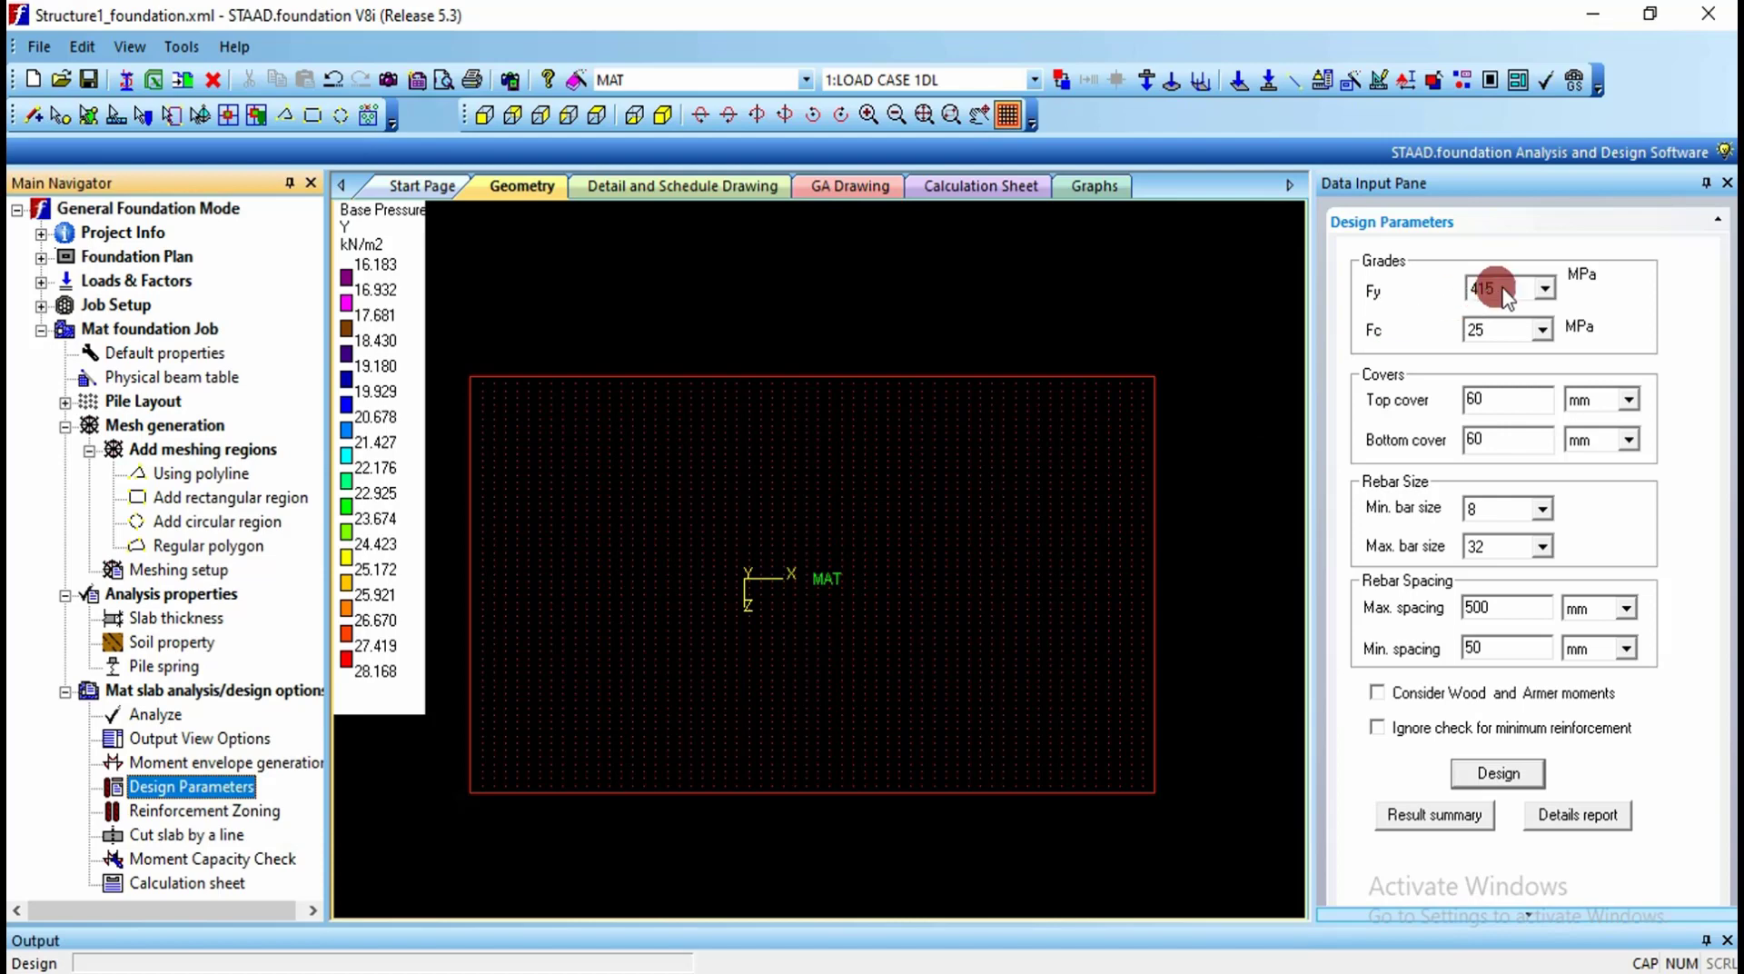
click(1546, 289)
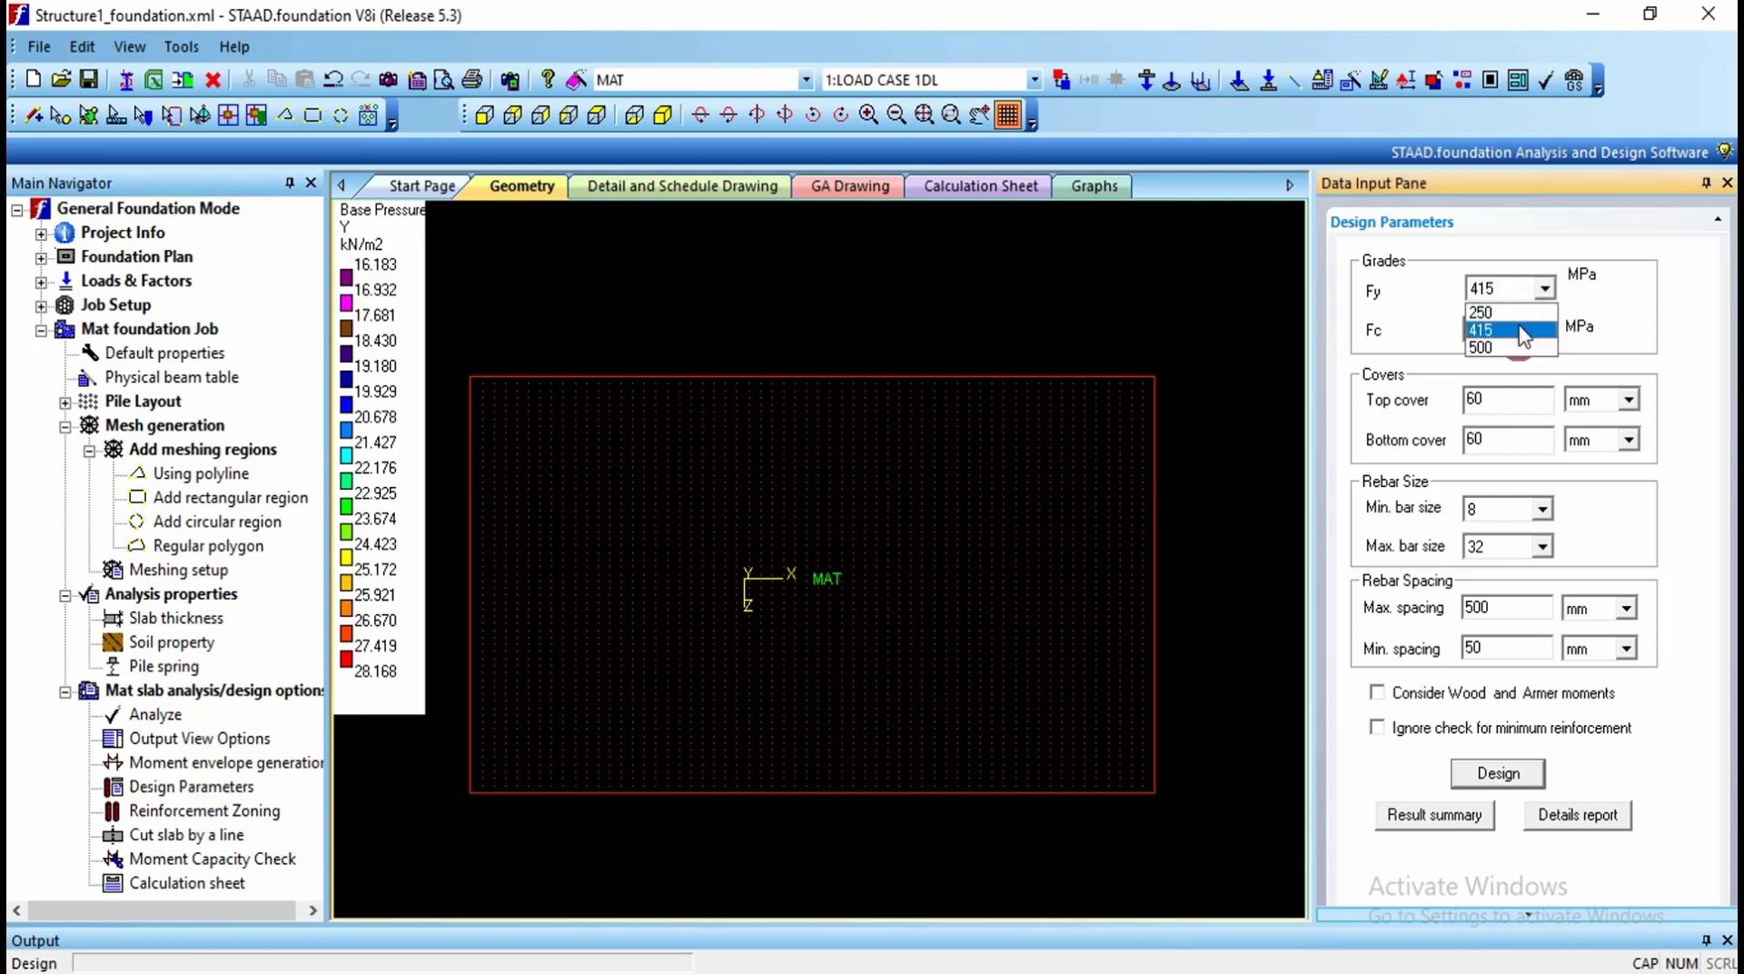
click(1634, 309)
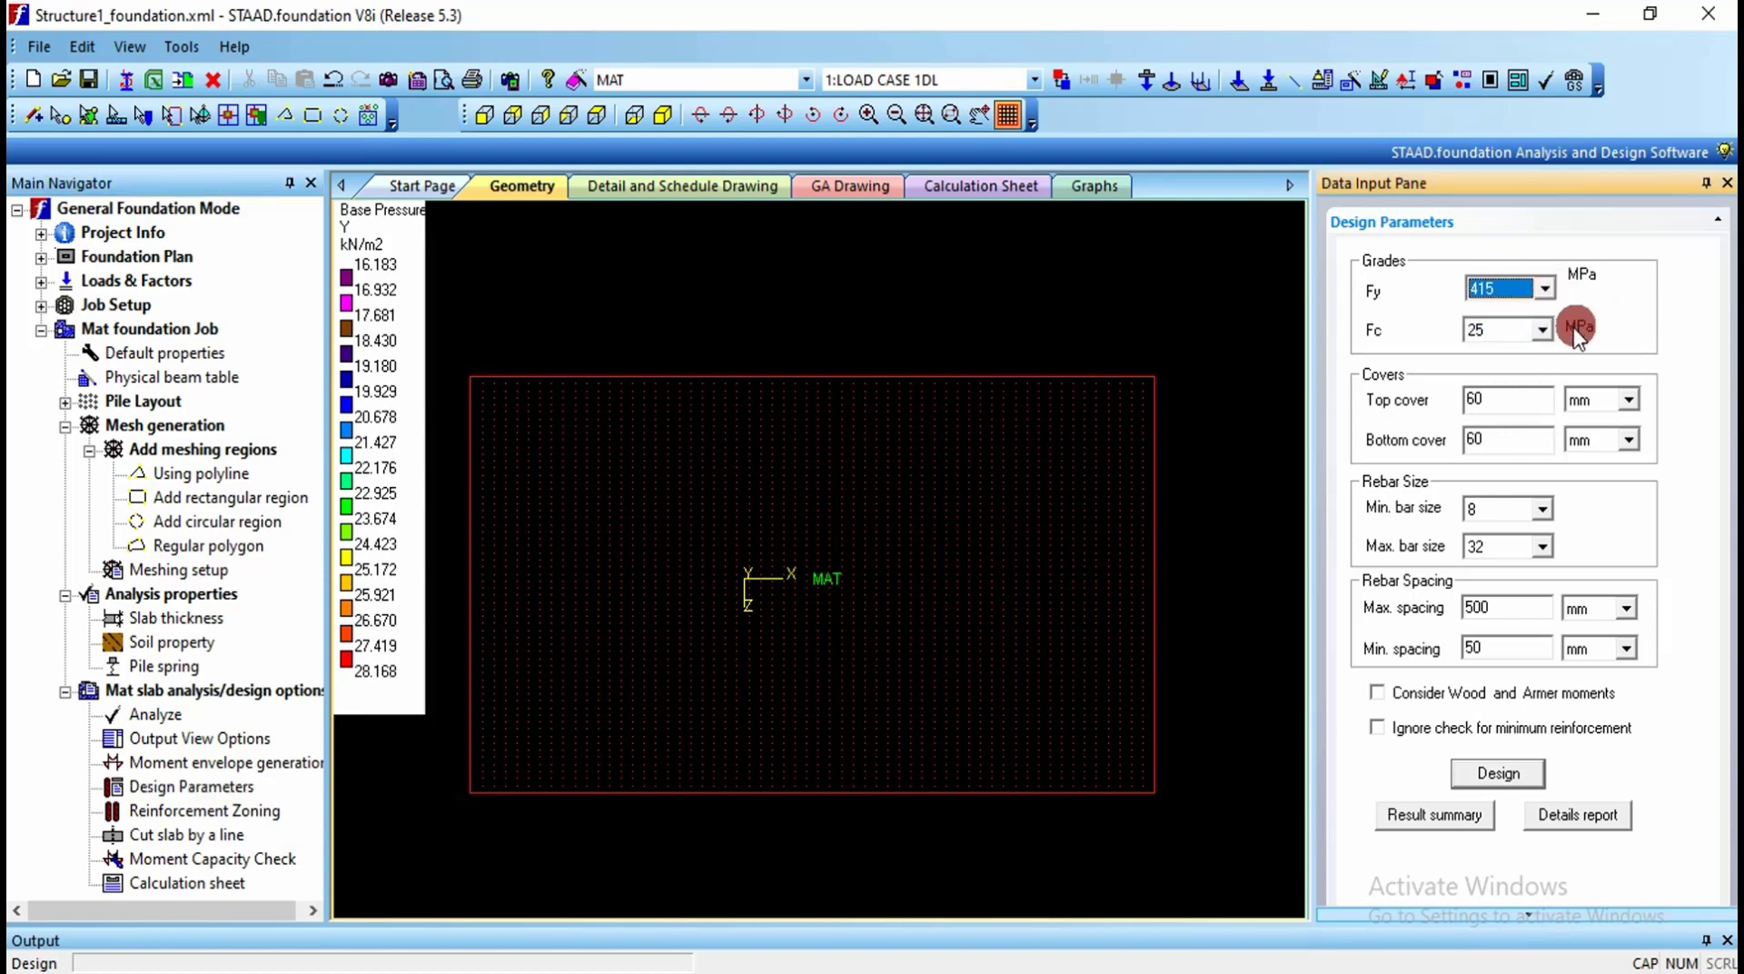
click(1544, 330)
click(1676, 286)
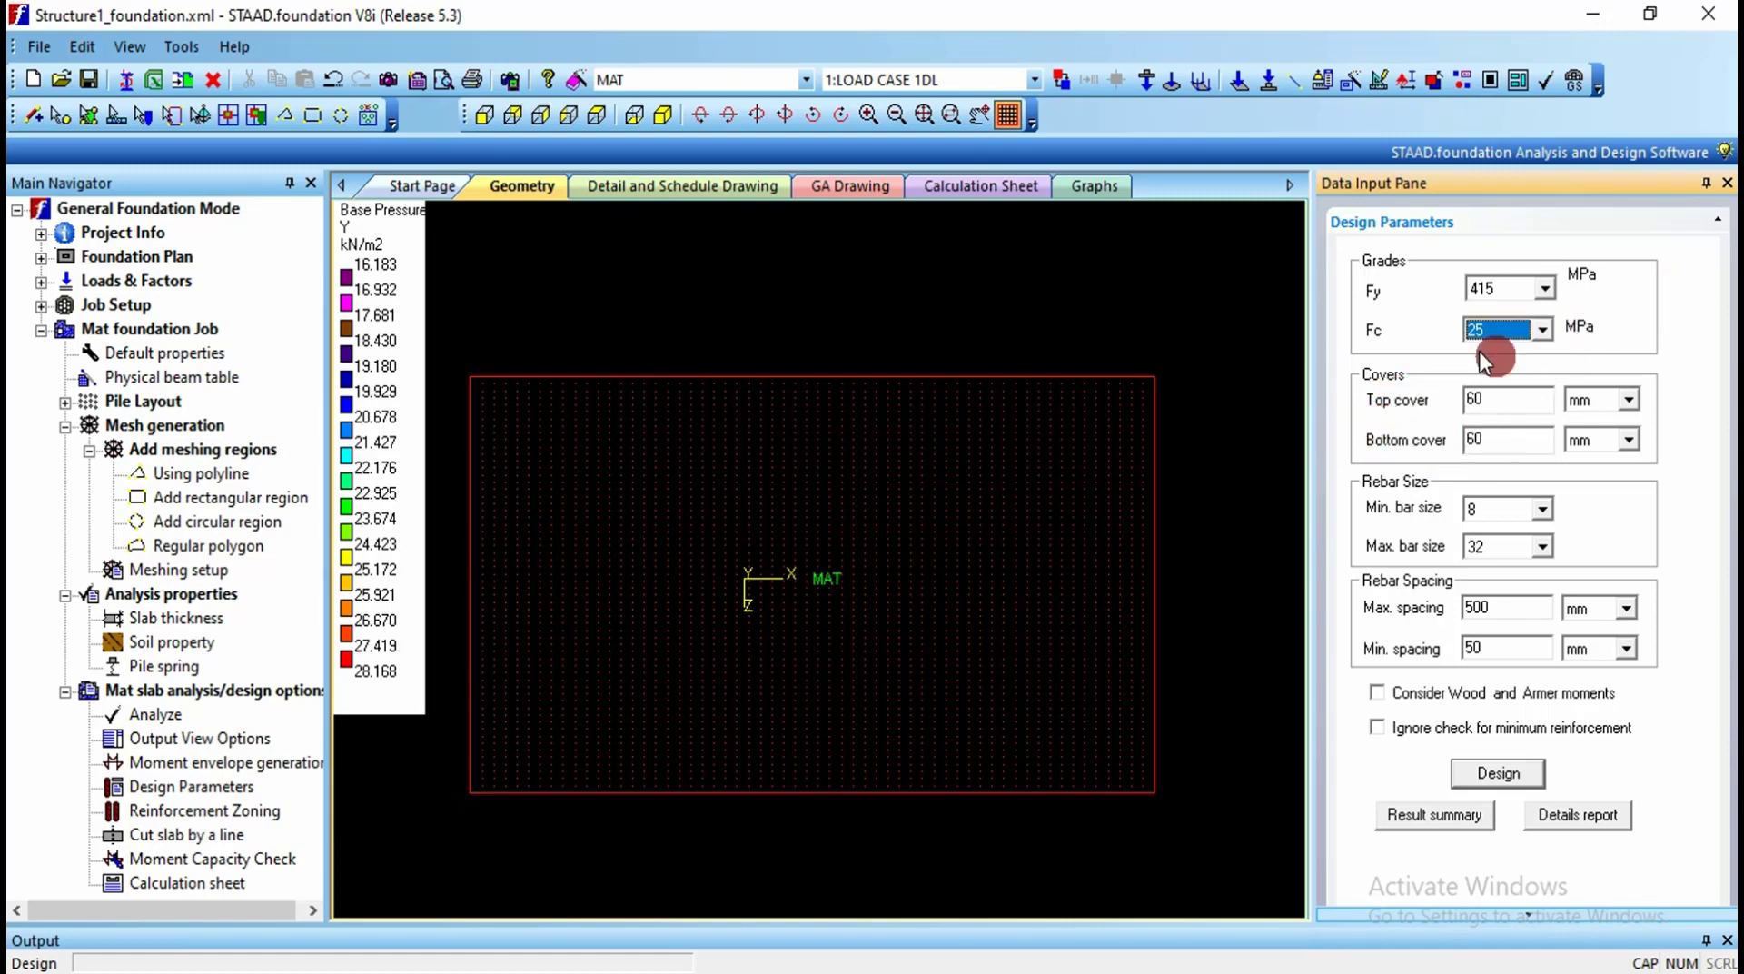
Step: Set the minimum bar size to 12 and the maximum rebar spacing to 300 mm, and run the mat design
click(1526, 510)
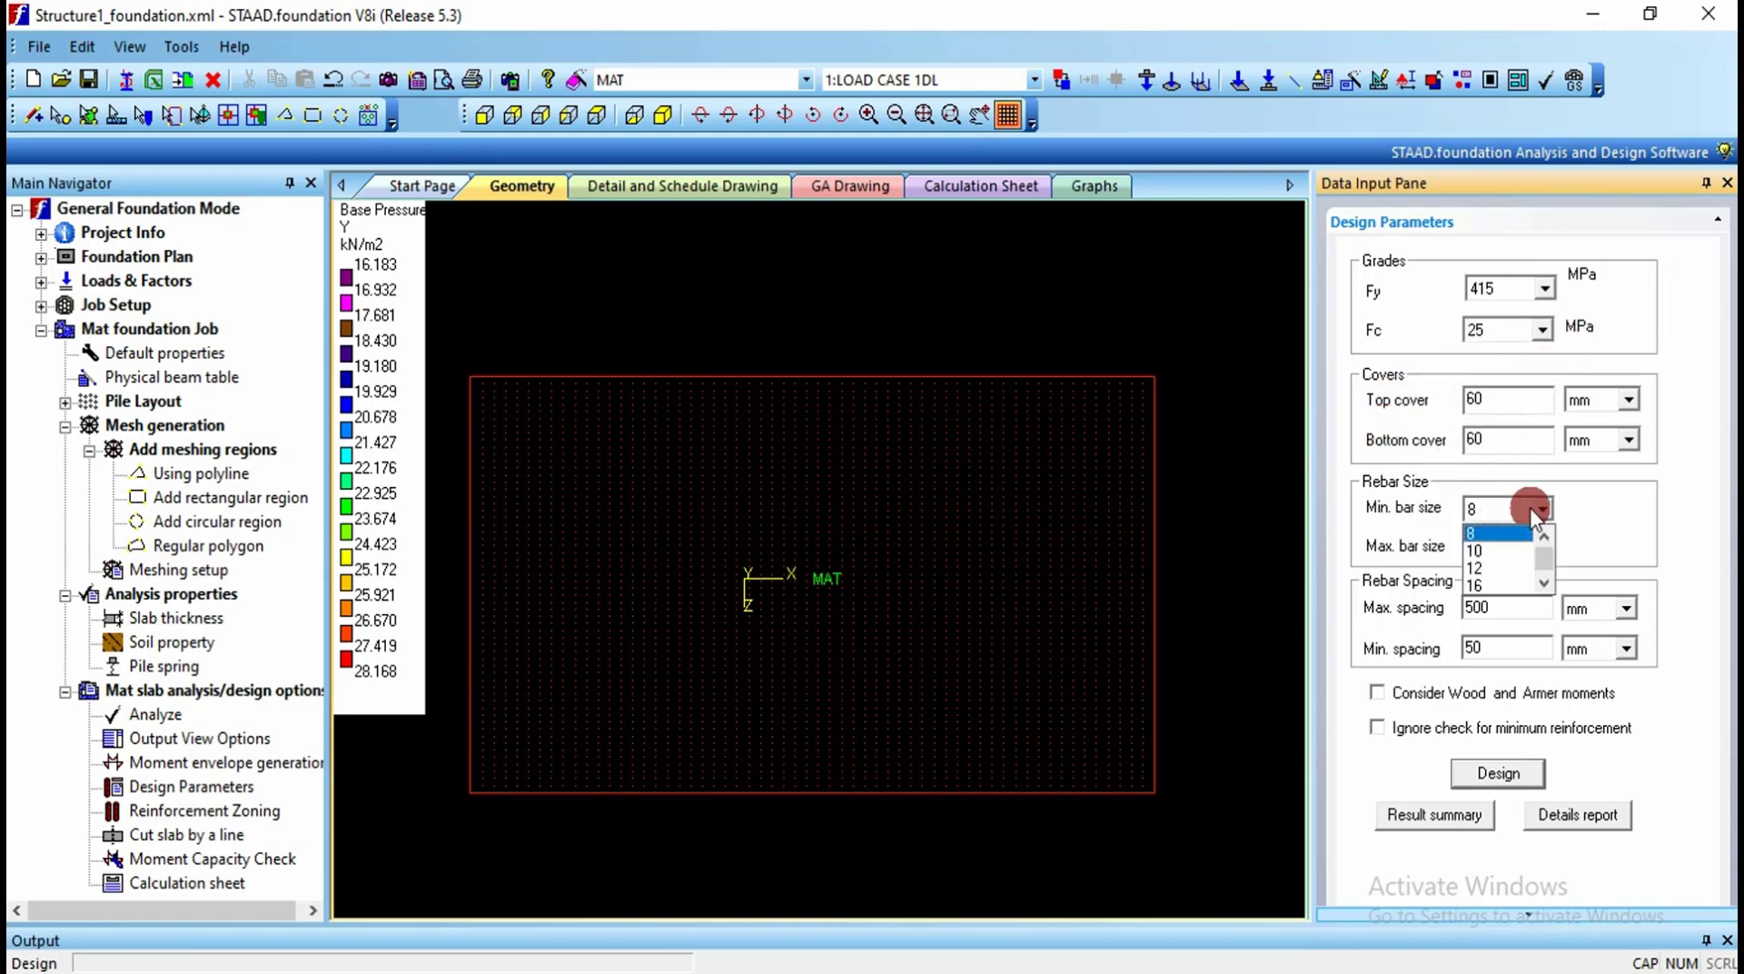
click(1505, 556)
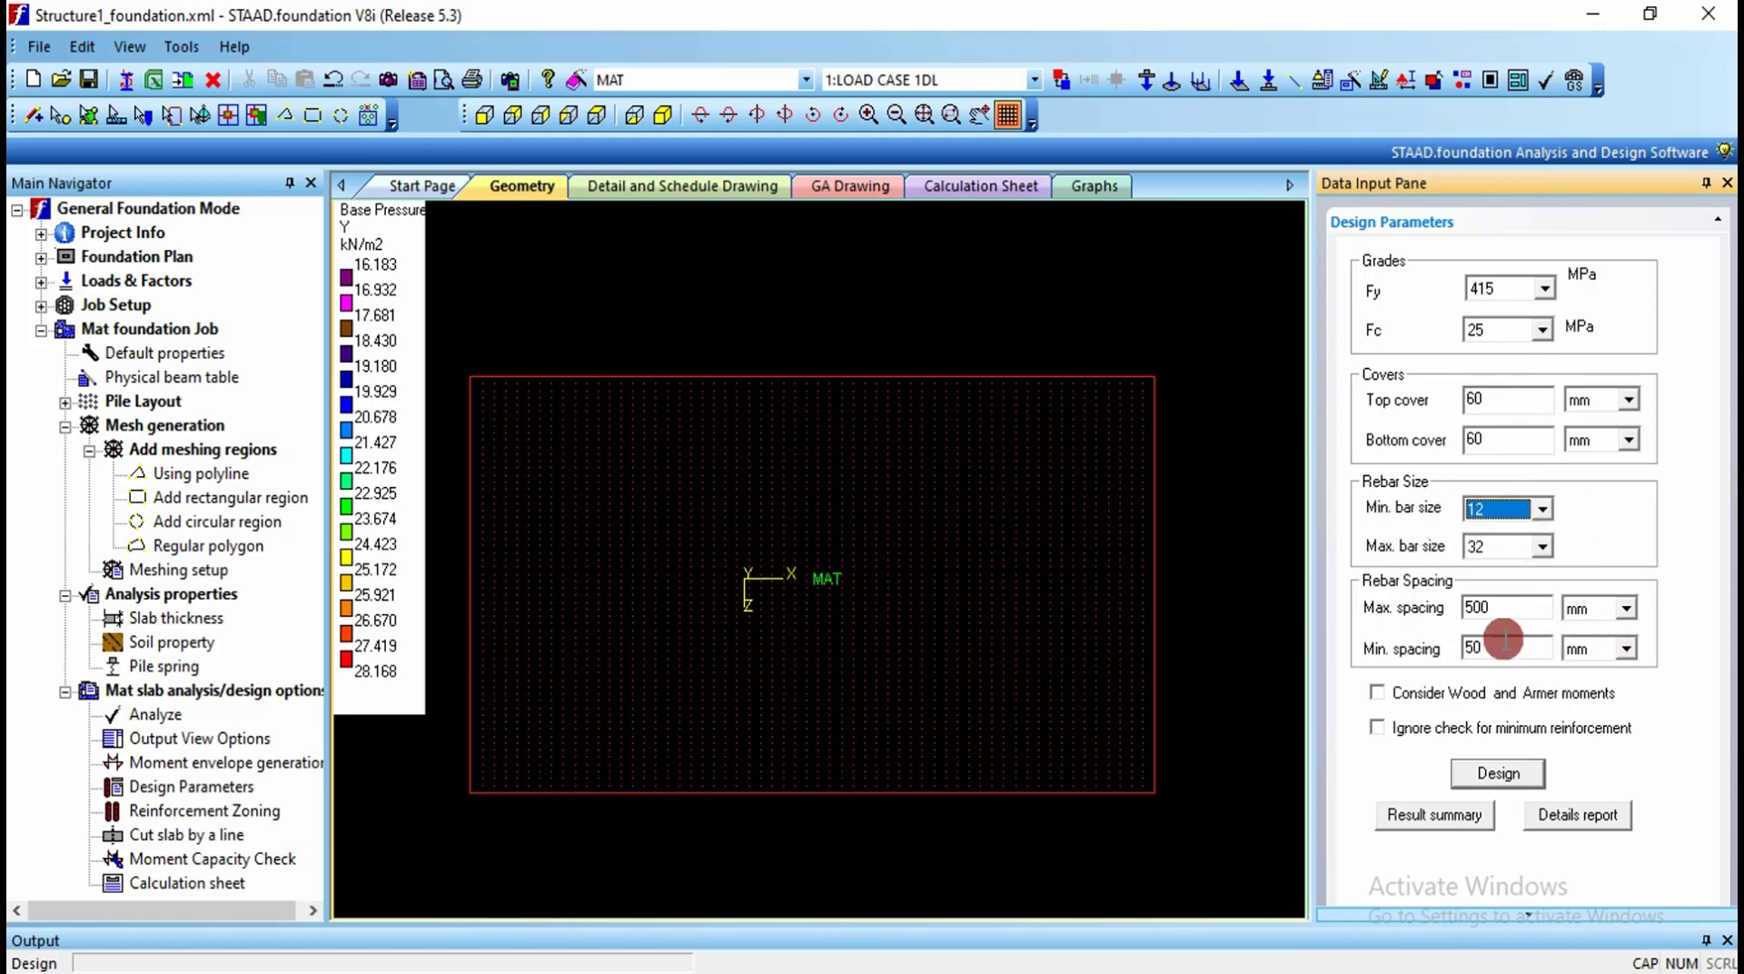
double_click(1515, 607)
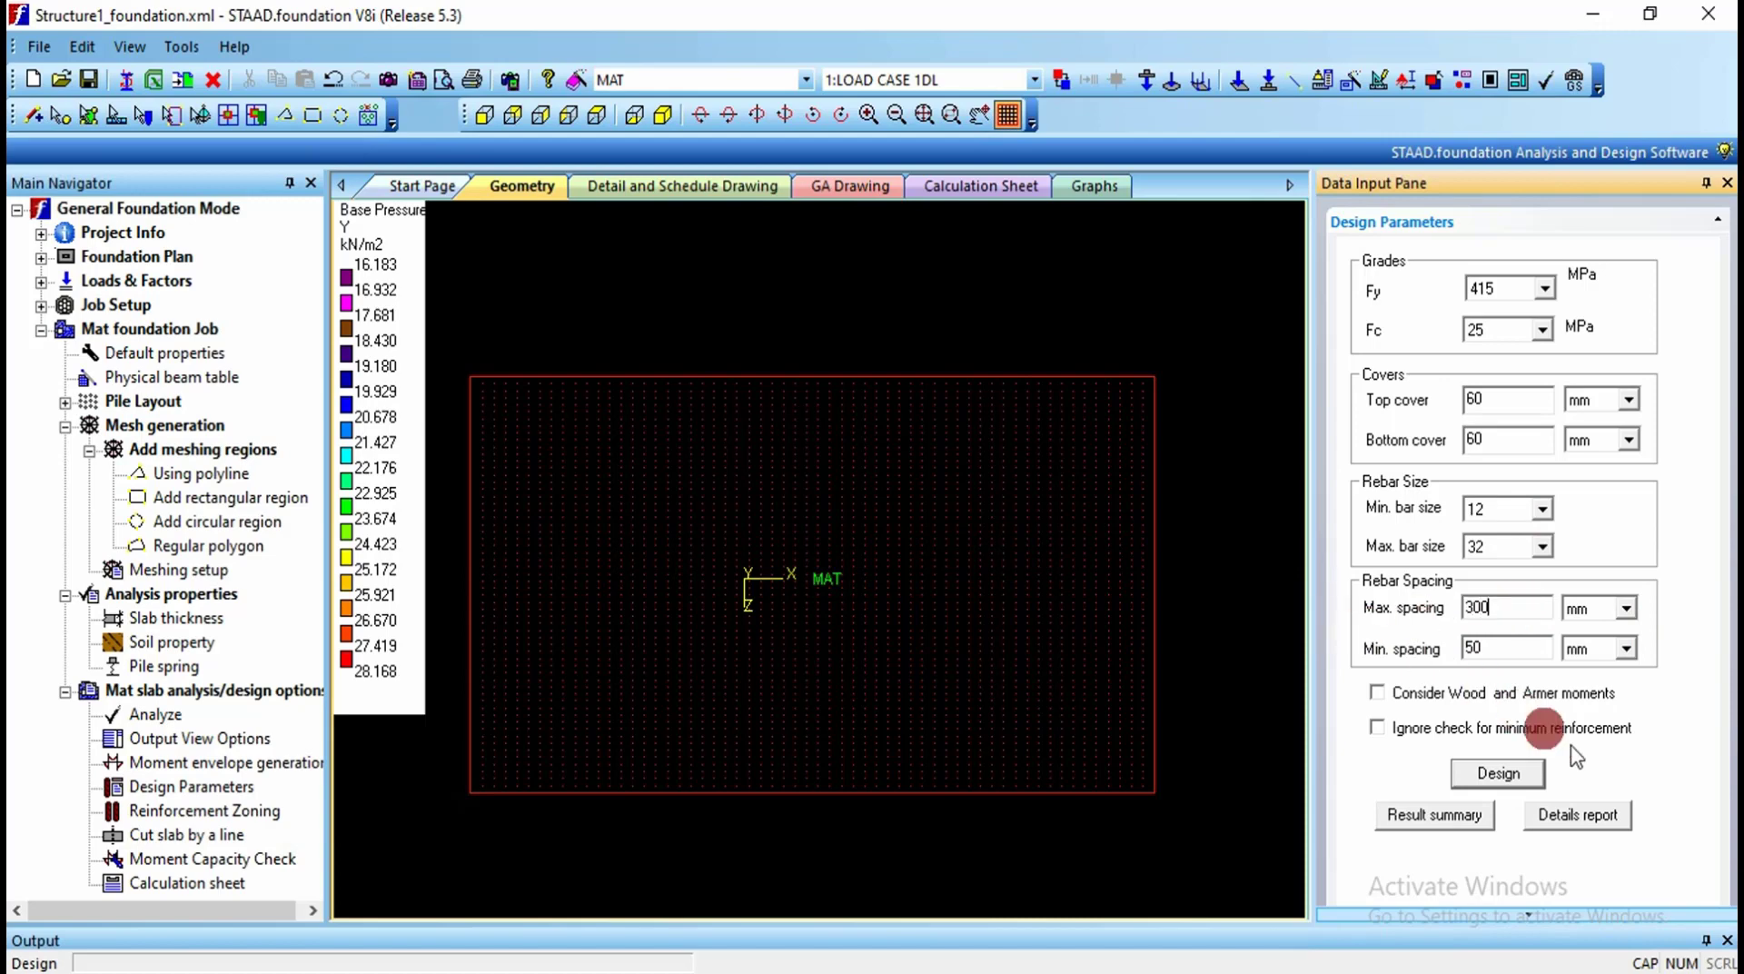
click(1497, 778)
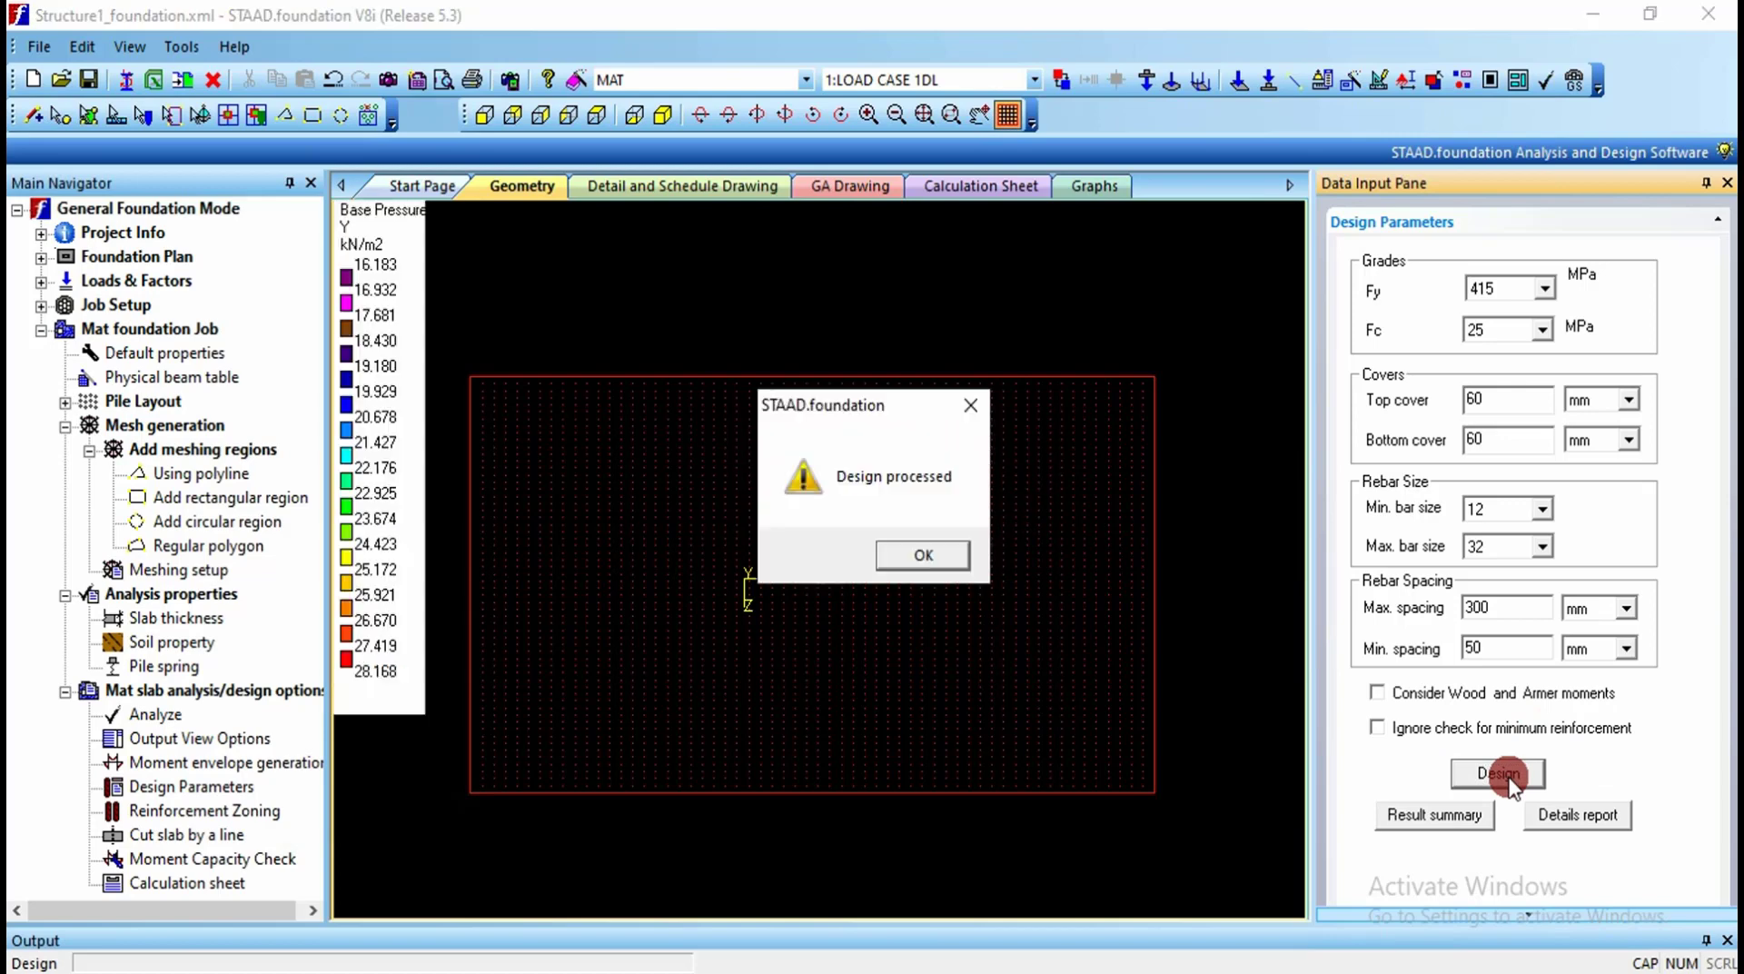
click(923, 554)
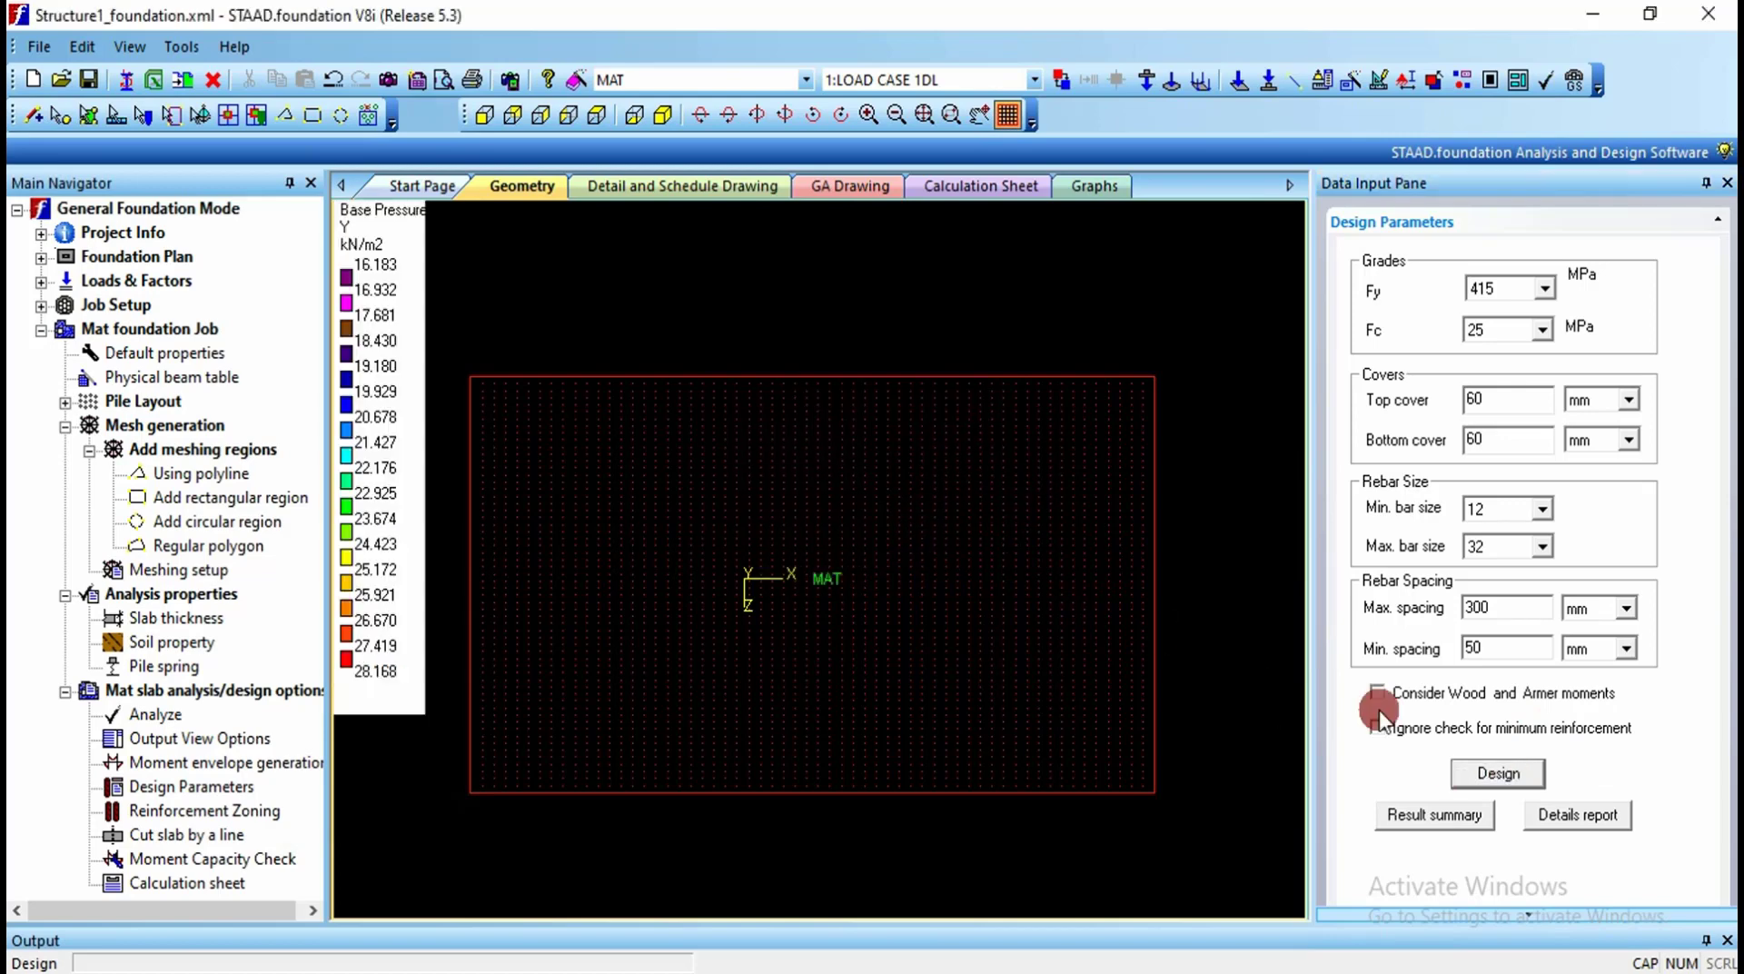
Step: Review the required reinforcement summary, then the detailed report's longitudinal top moments and punching shear results
click(1427, 818)
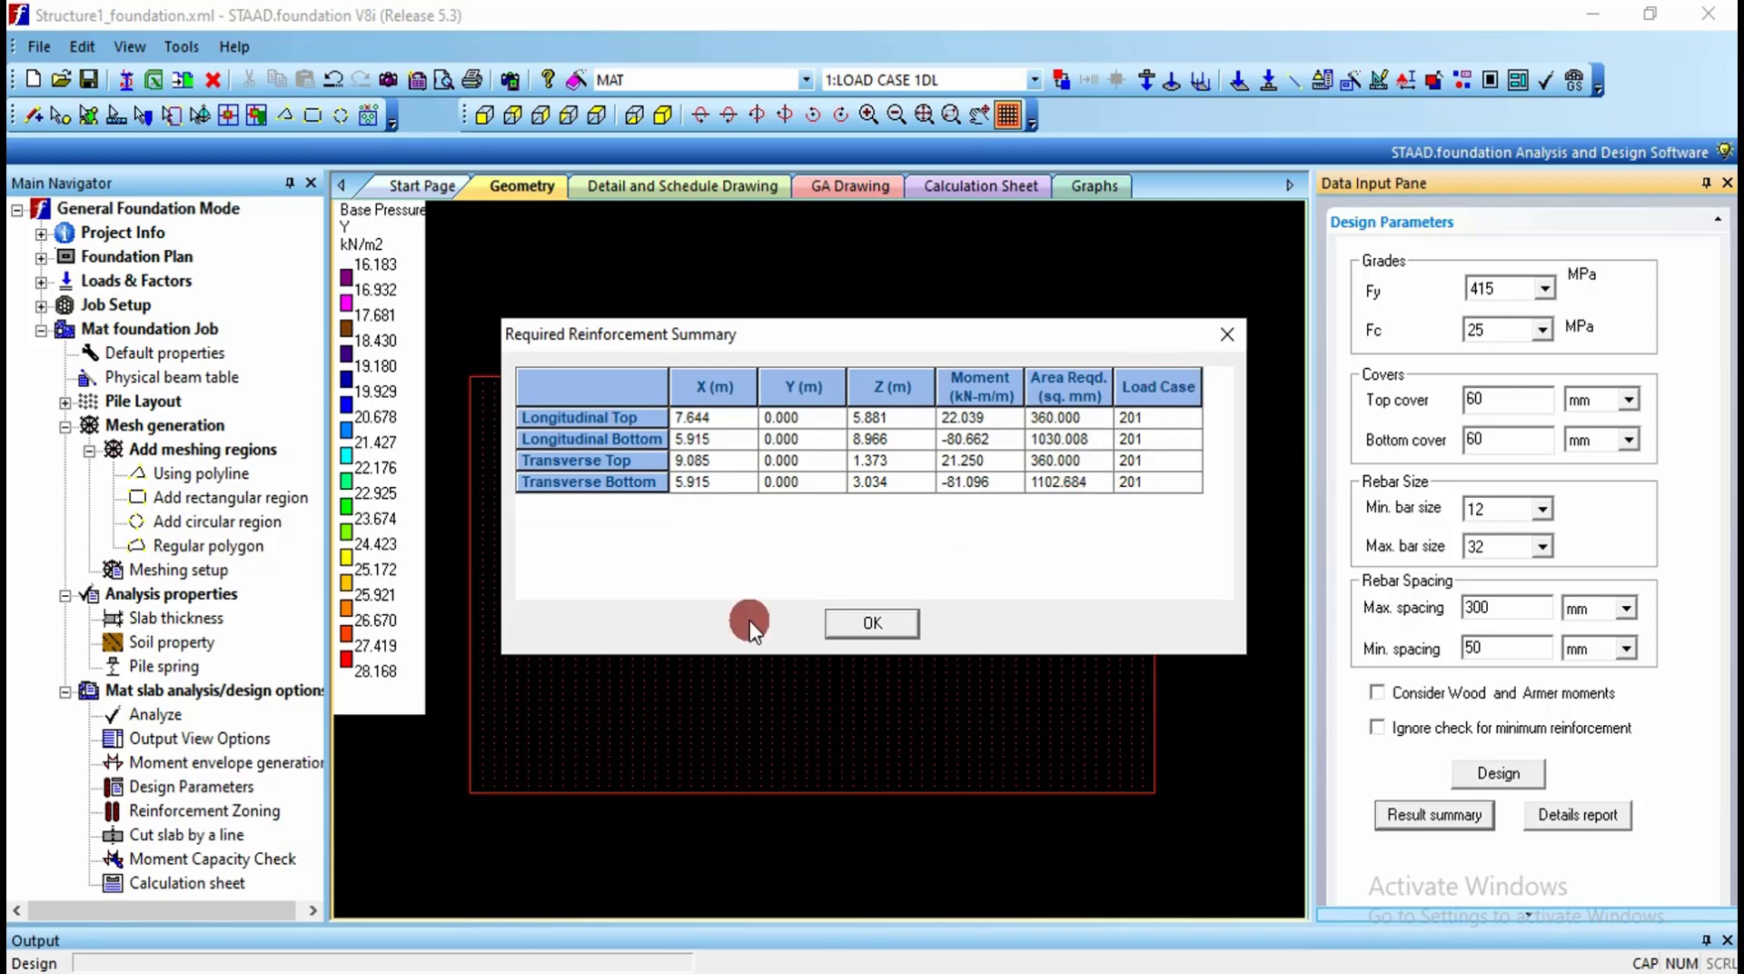
click(854, 627)
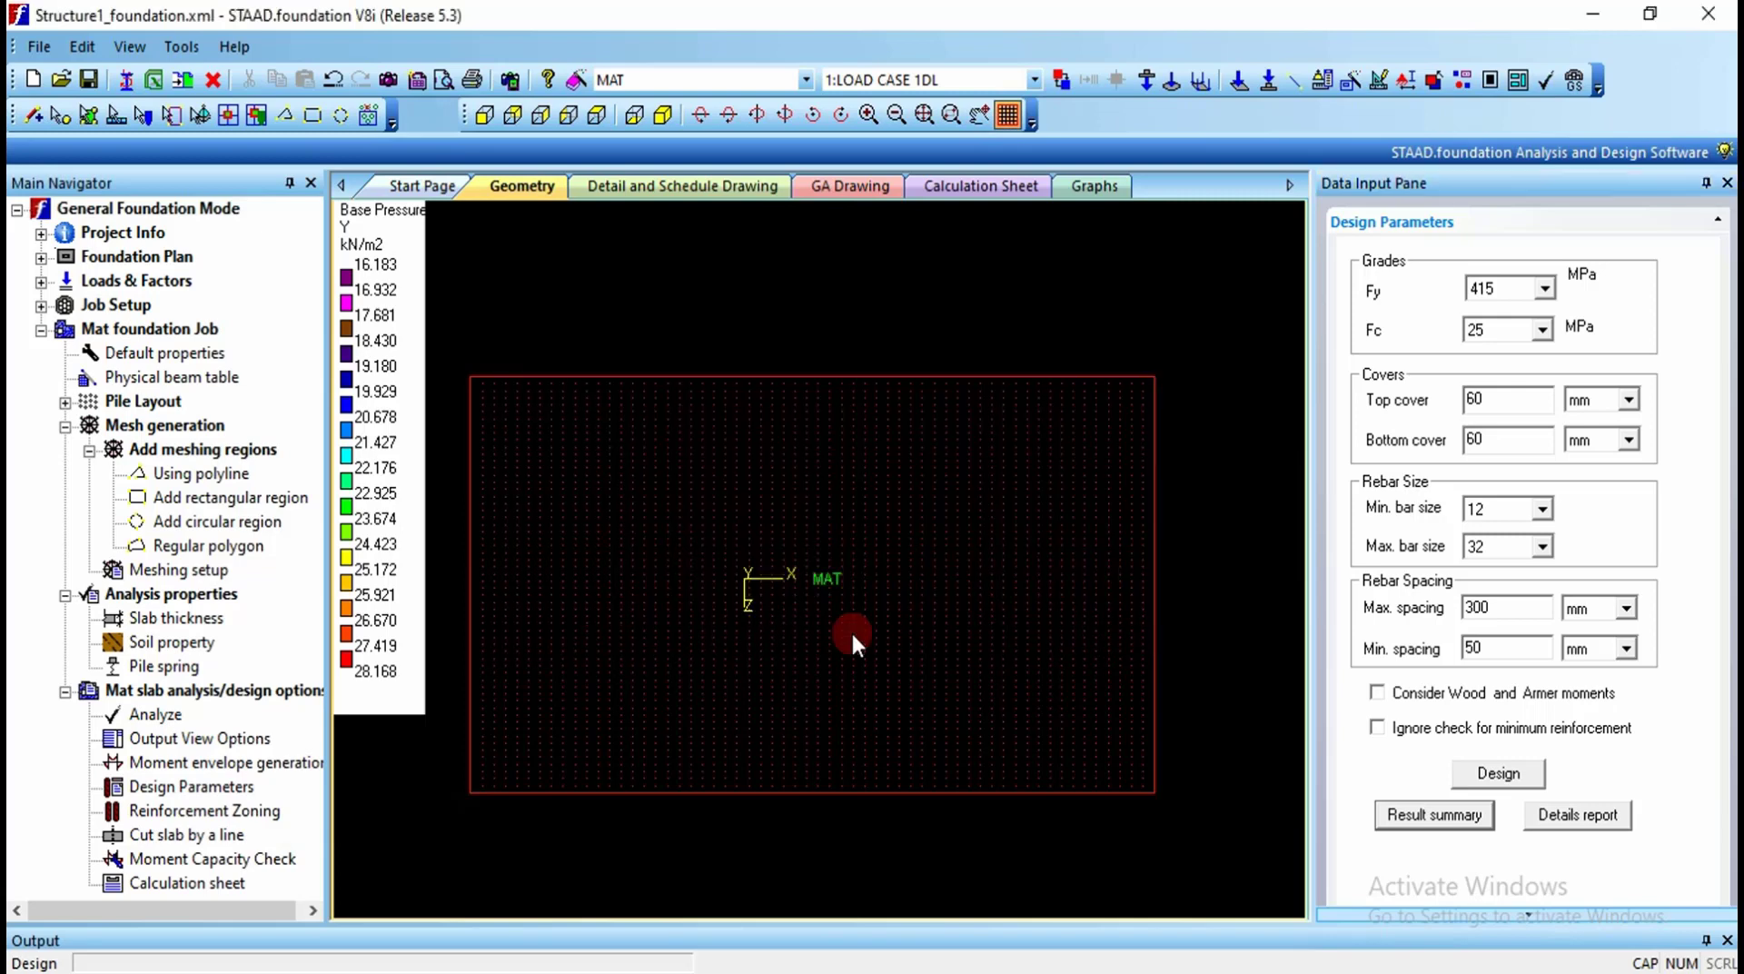
click(1598, 822)
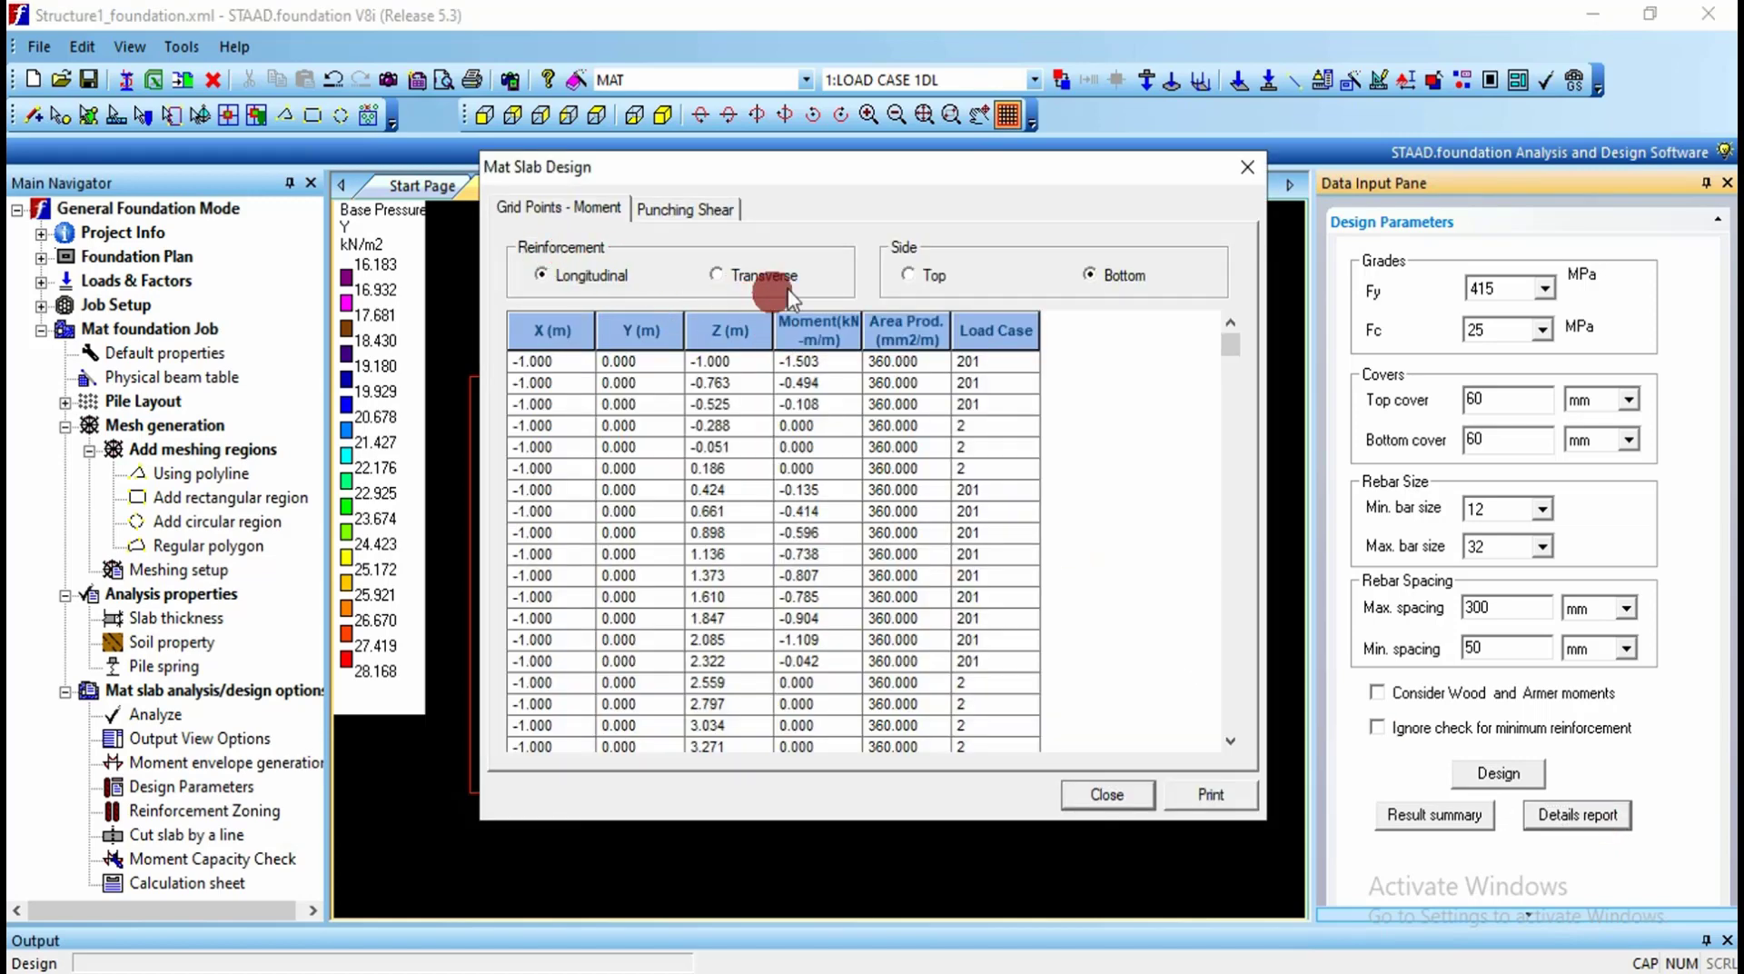
click(927, 276)
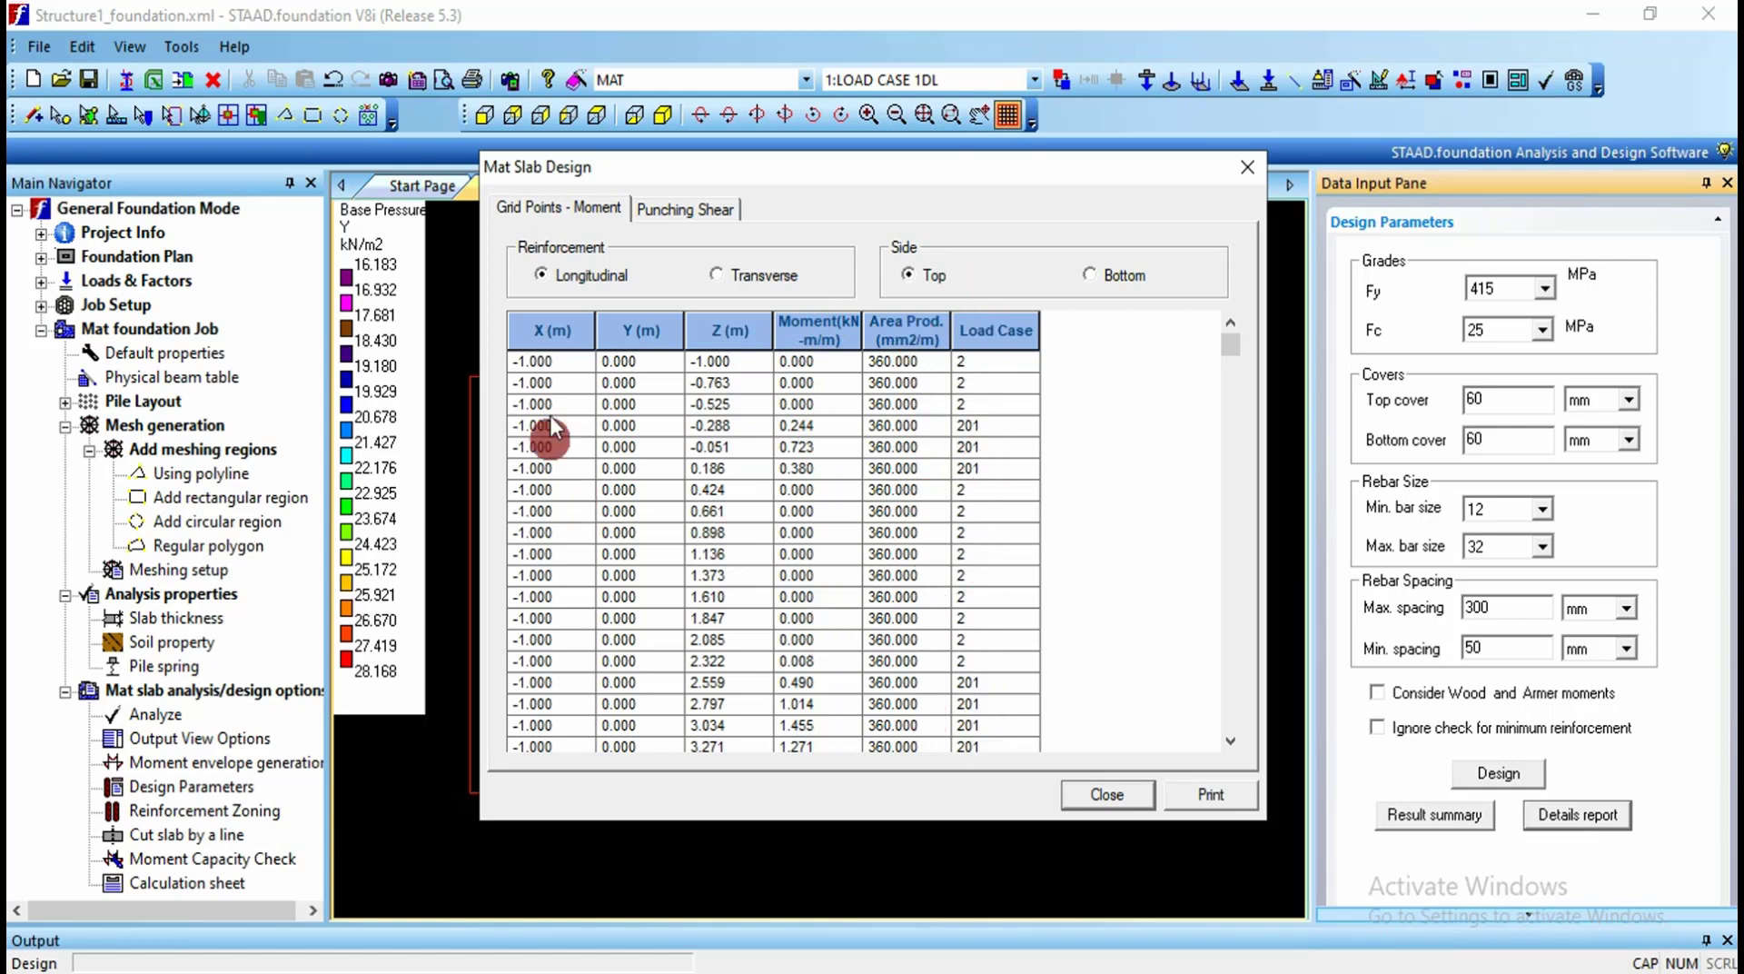
click(726, 216)
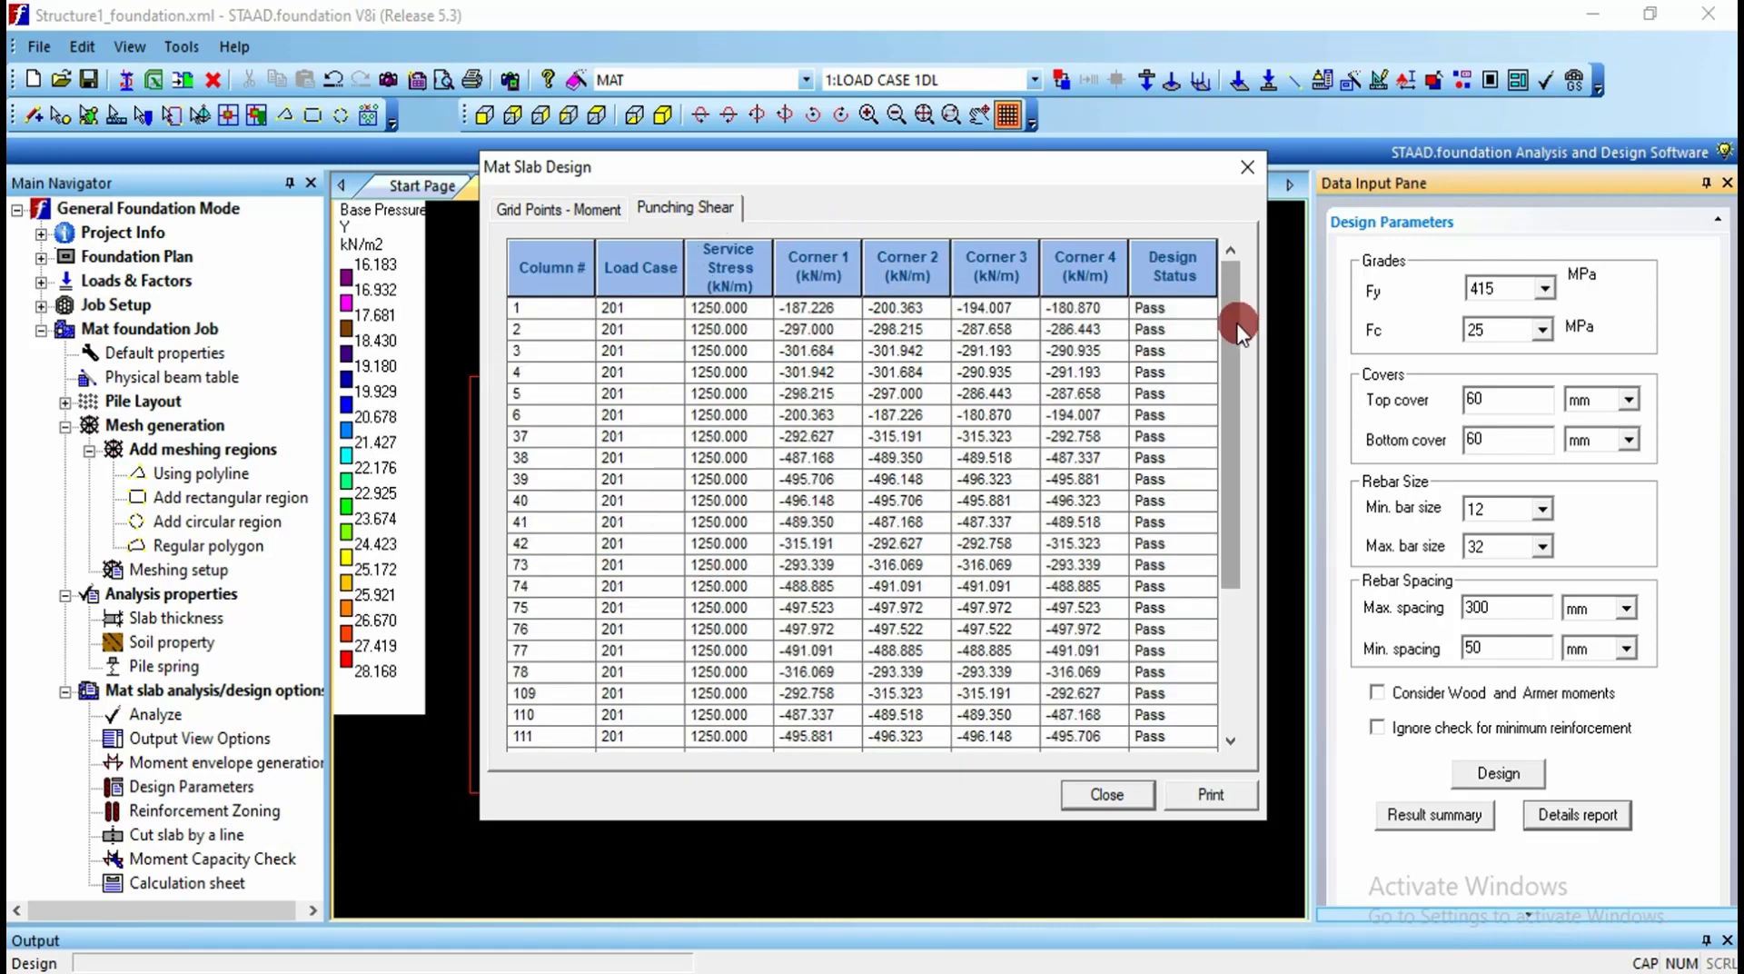
mouse_move(1236, 329)
mouse_down()
mouse_move(1230, 592)
mouse_move(1230, 311)
mouse_up()
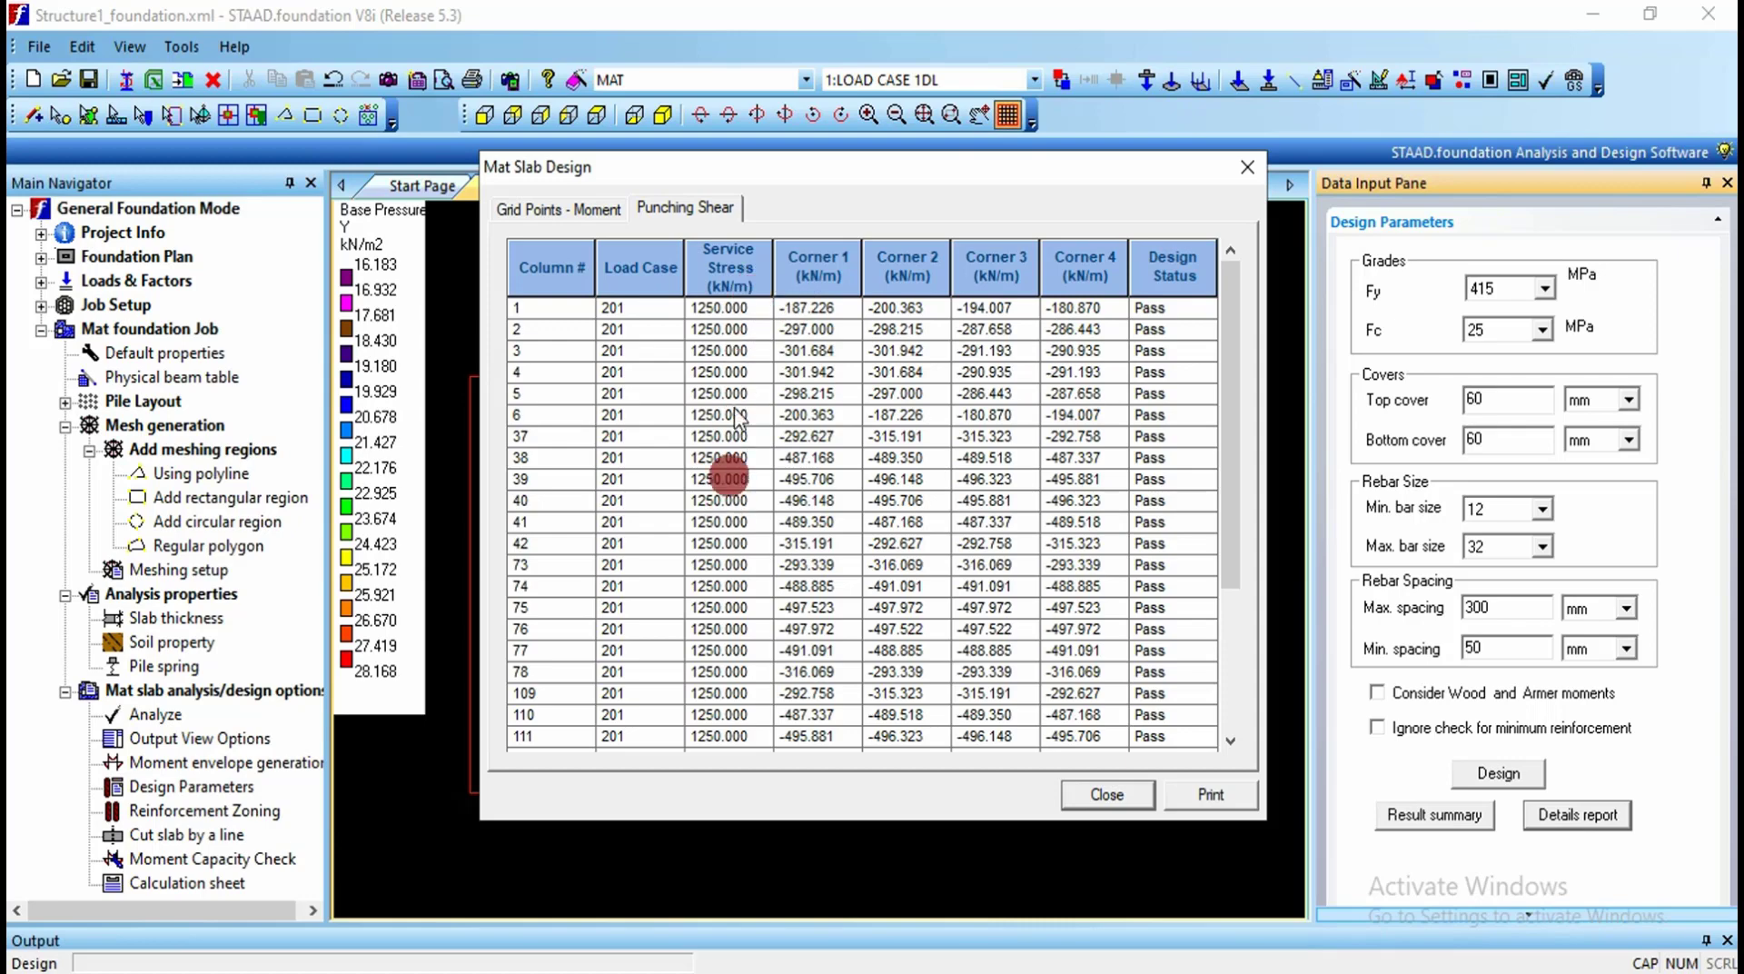
click(1135, 795)
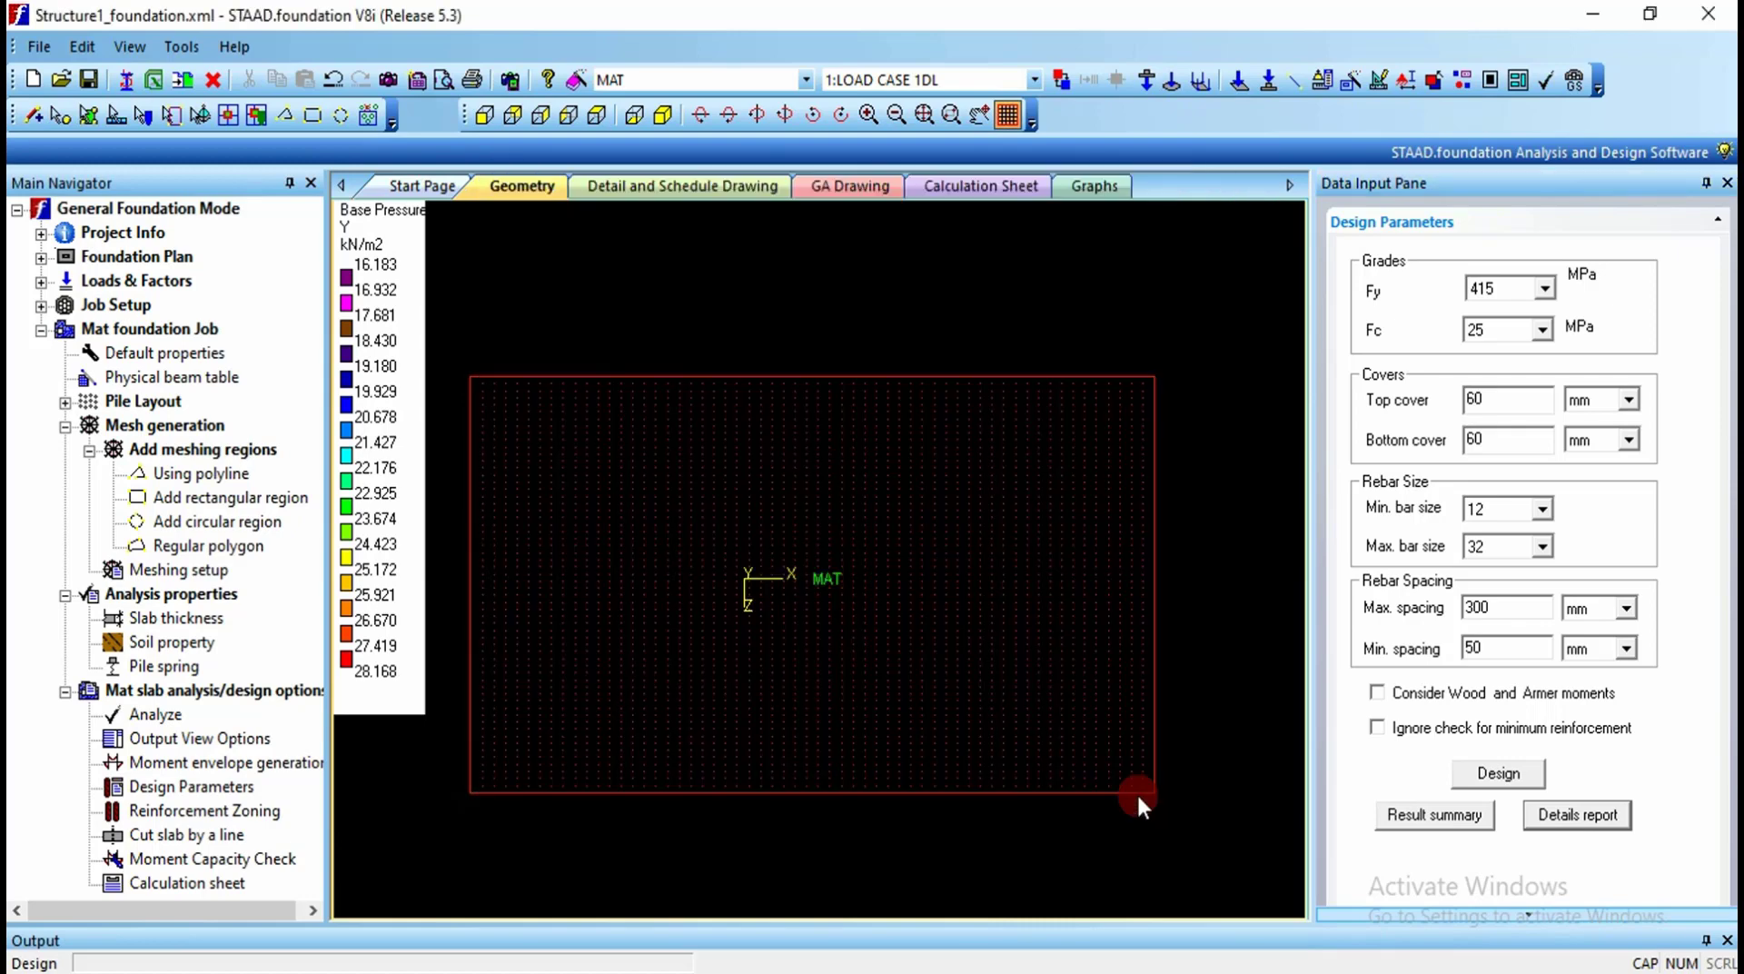
Step: Create reinforcement zones for the Longitudinal Top slab face with a preferred count of 3, and review the zone report
click(259, 803)
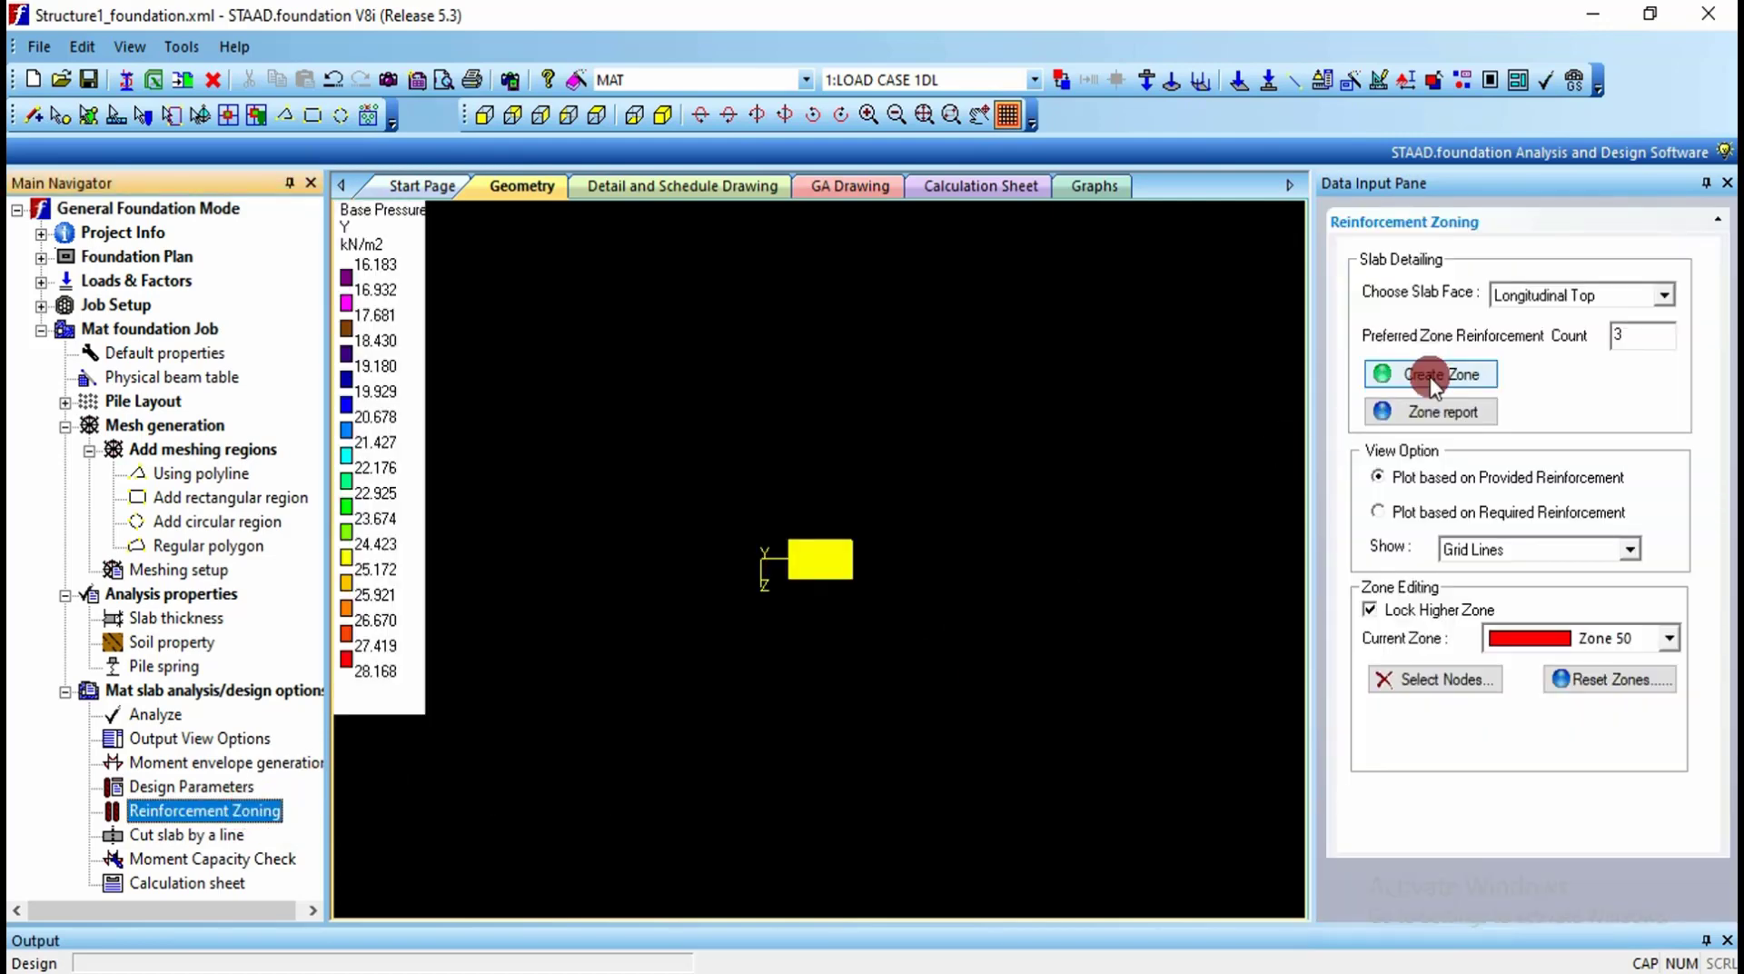
click(1667, 295)
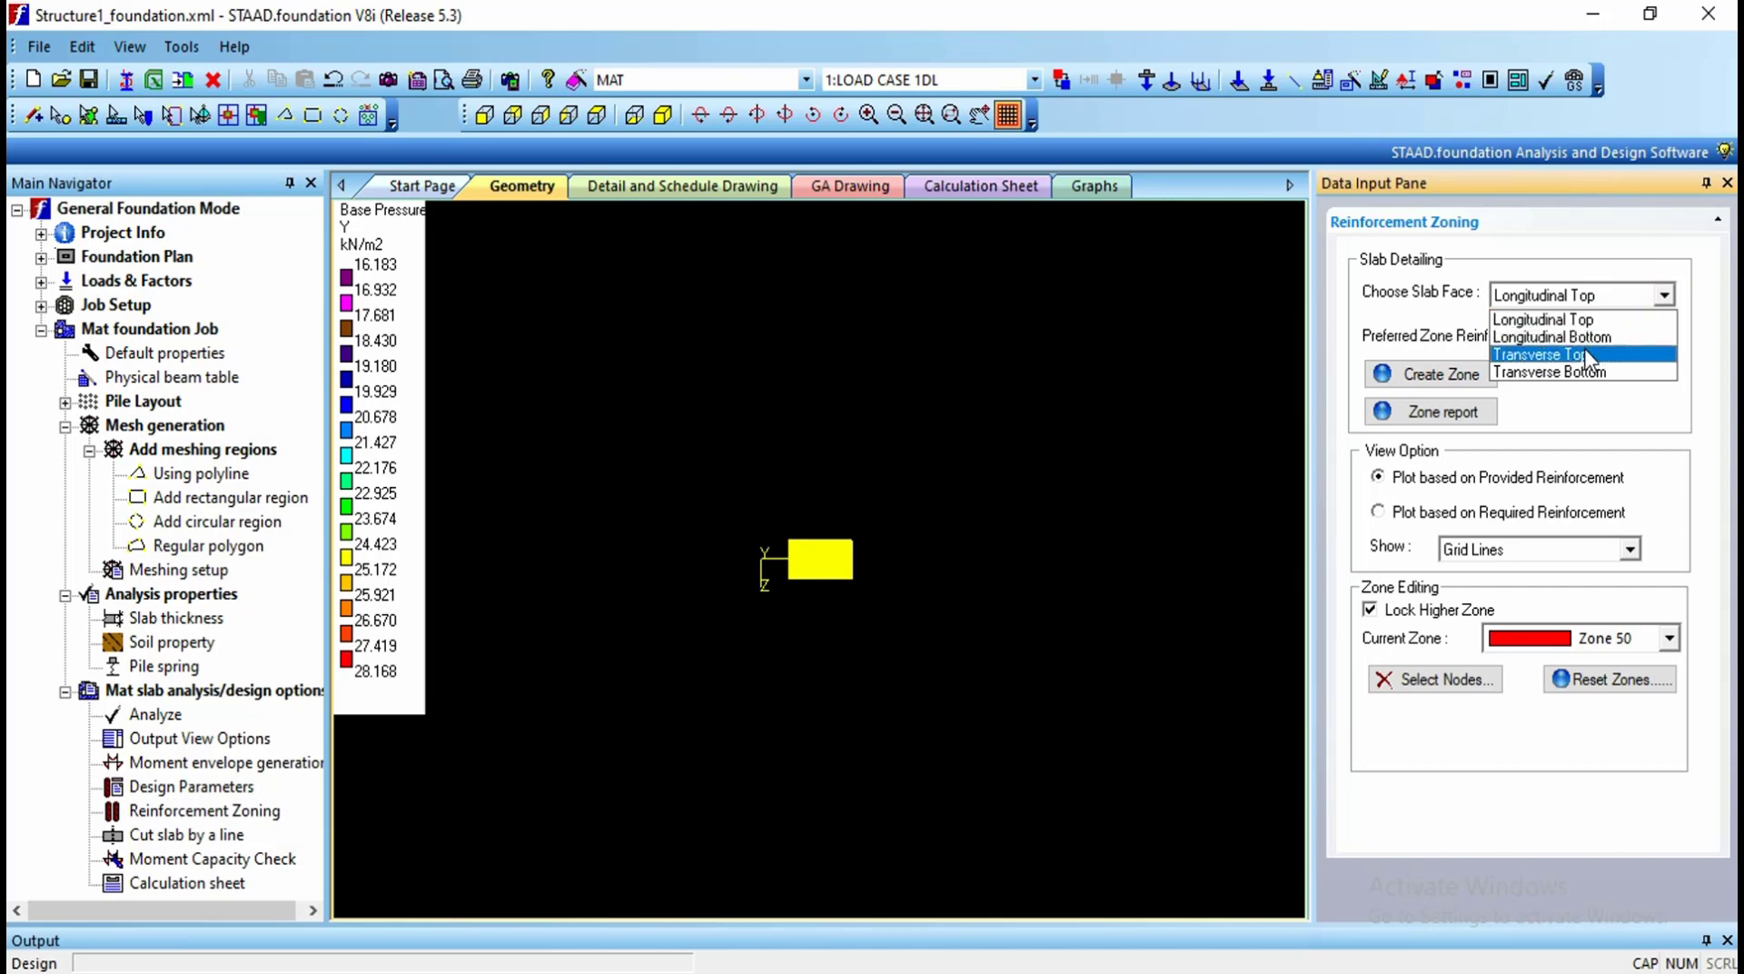
click(1570, 400)
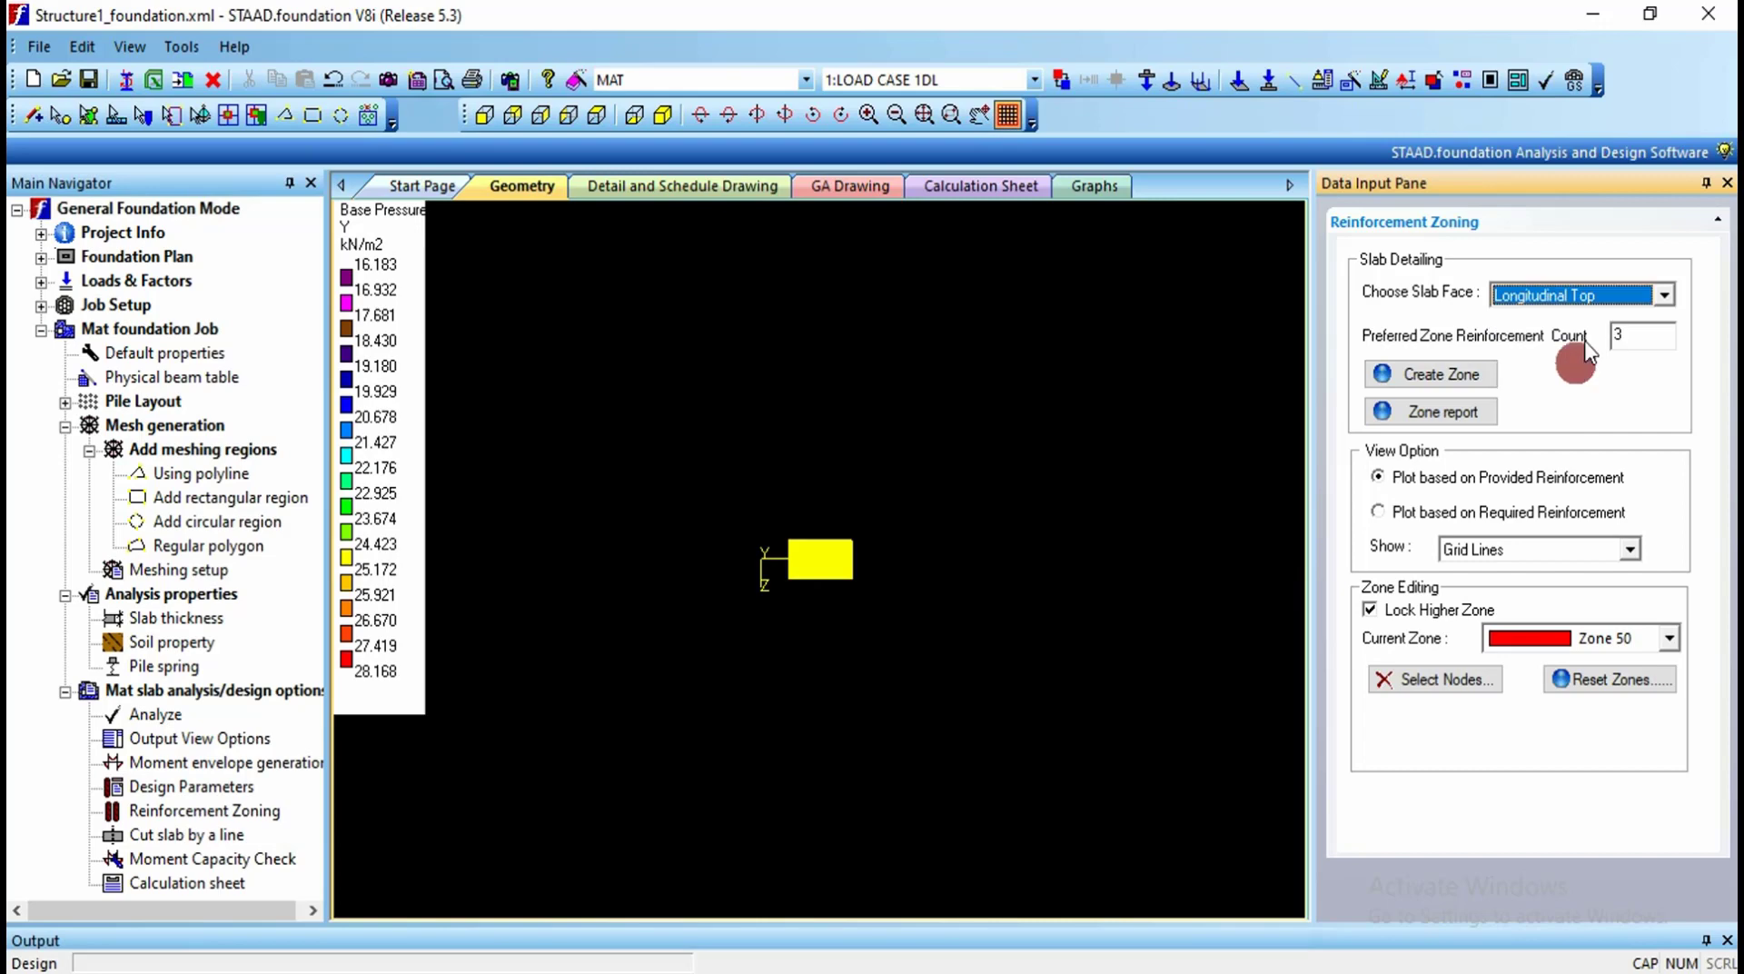
double_click(1631, 336)
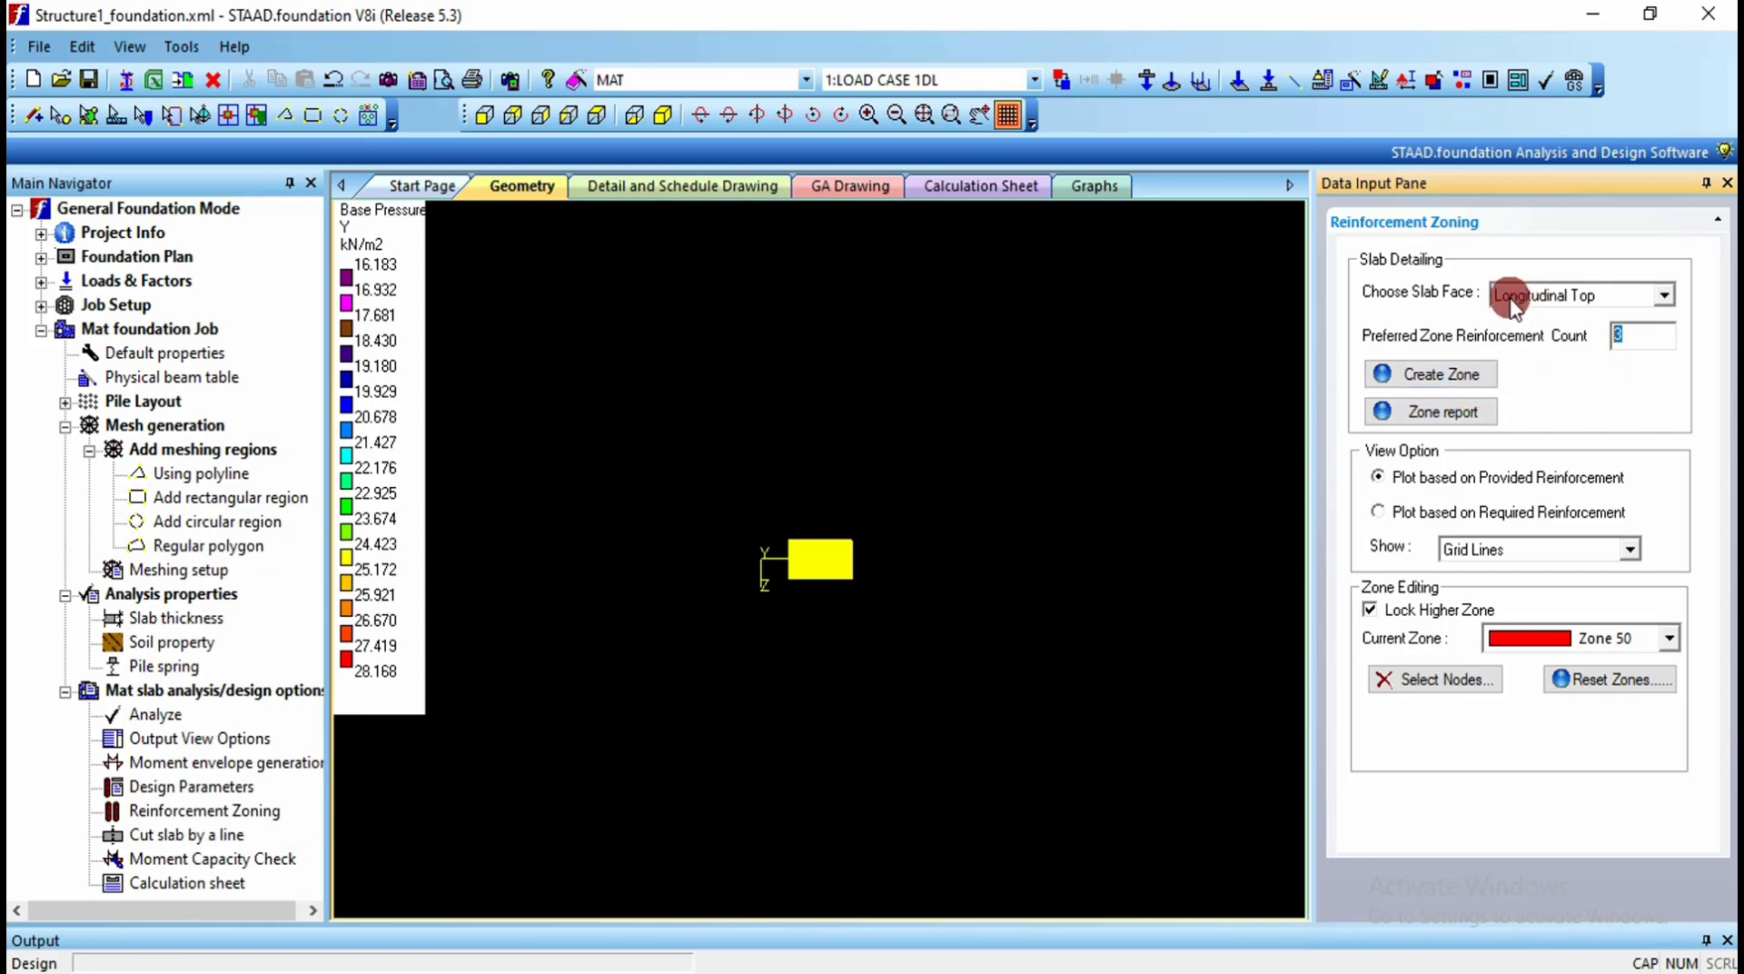
click(1434, 376)
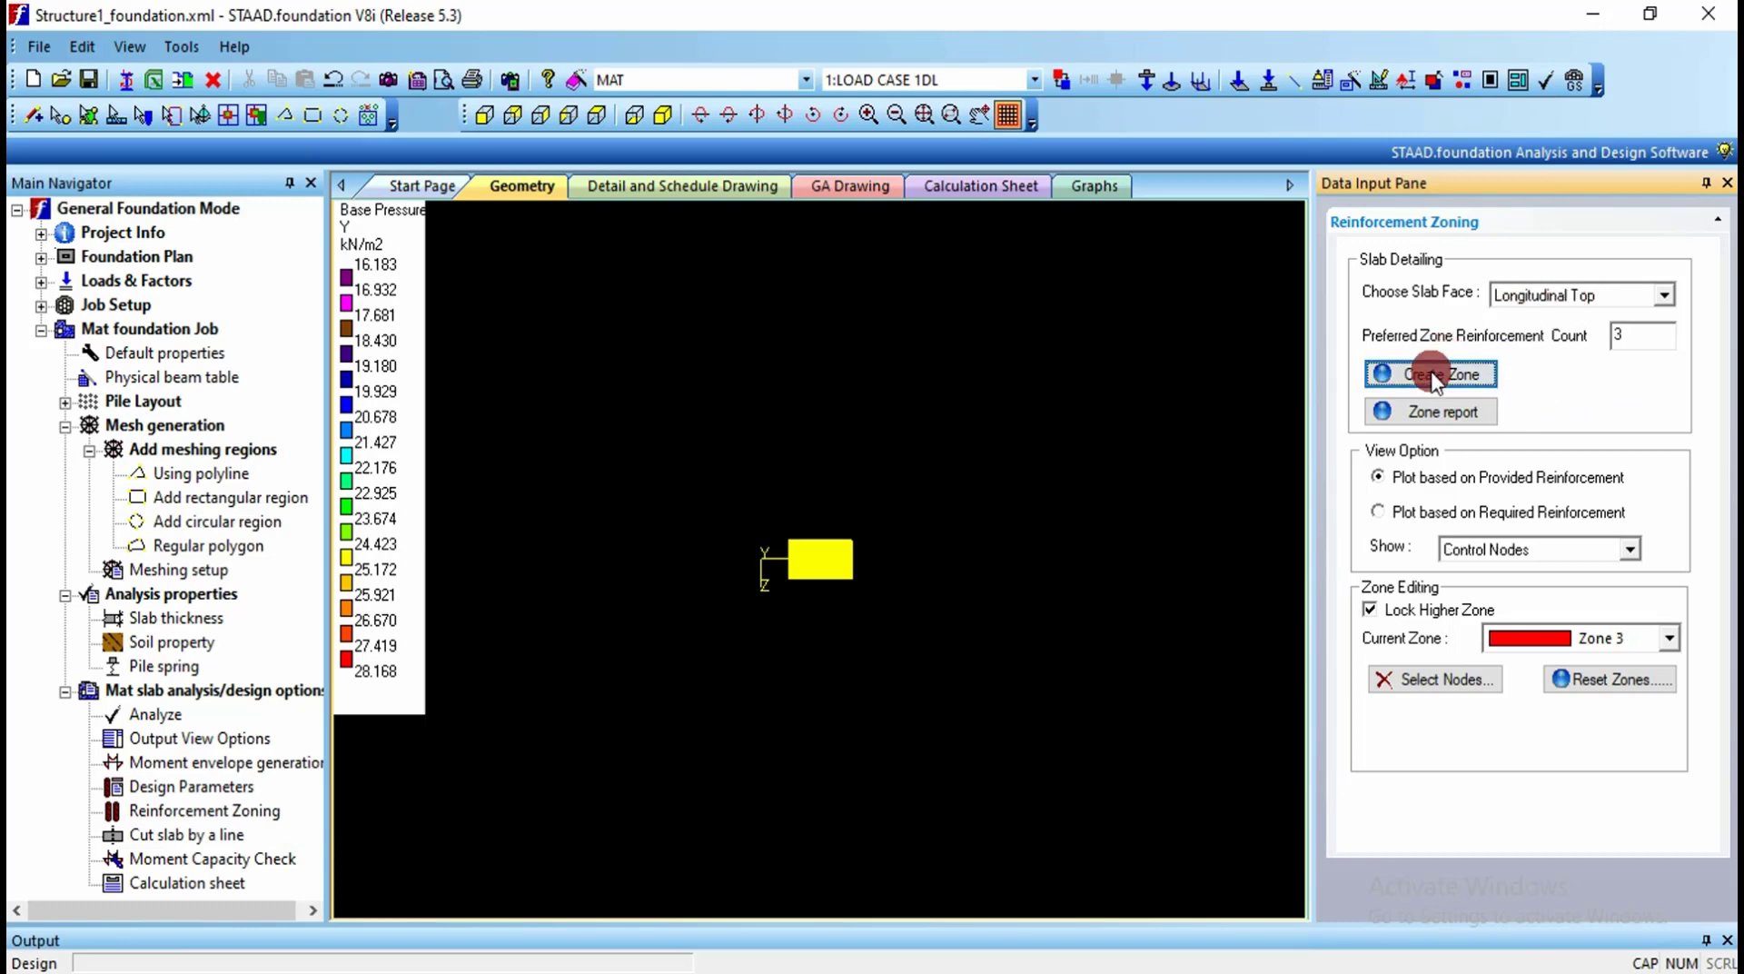
click(814, 572)
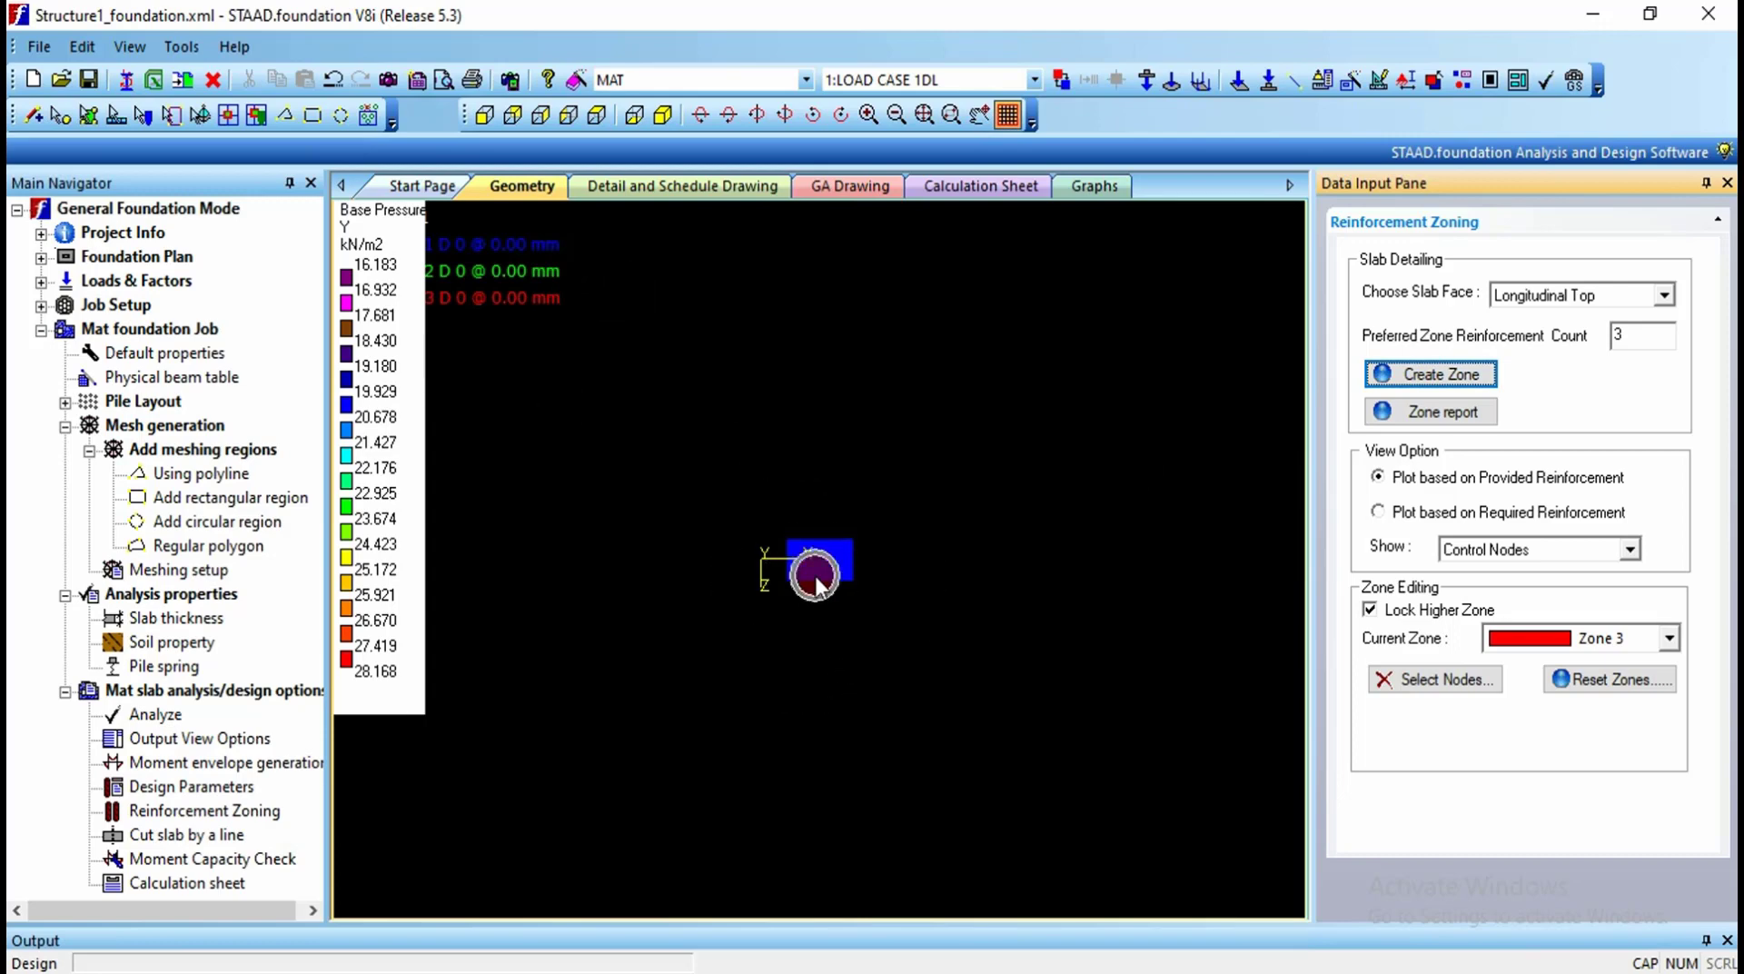
click(1431, 413)
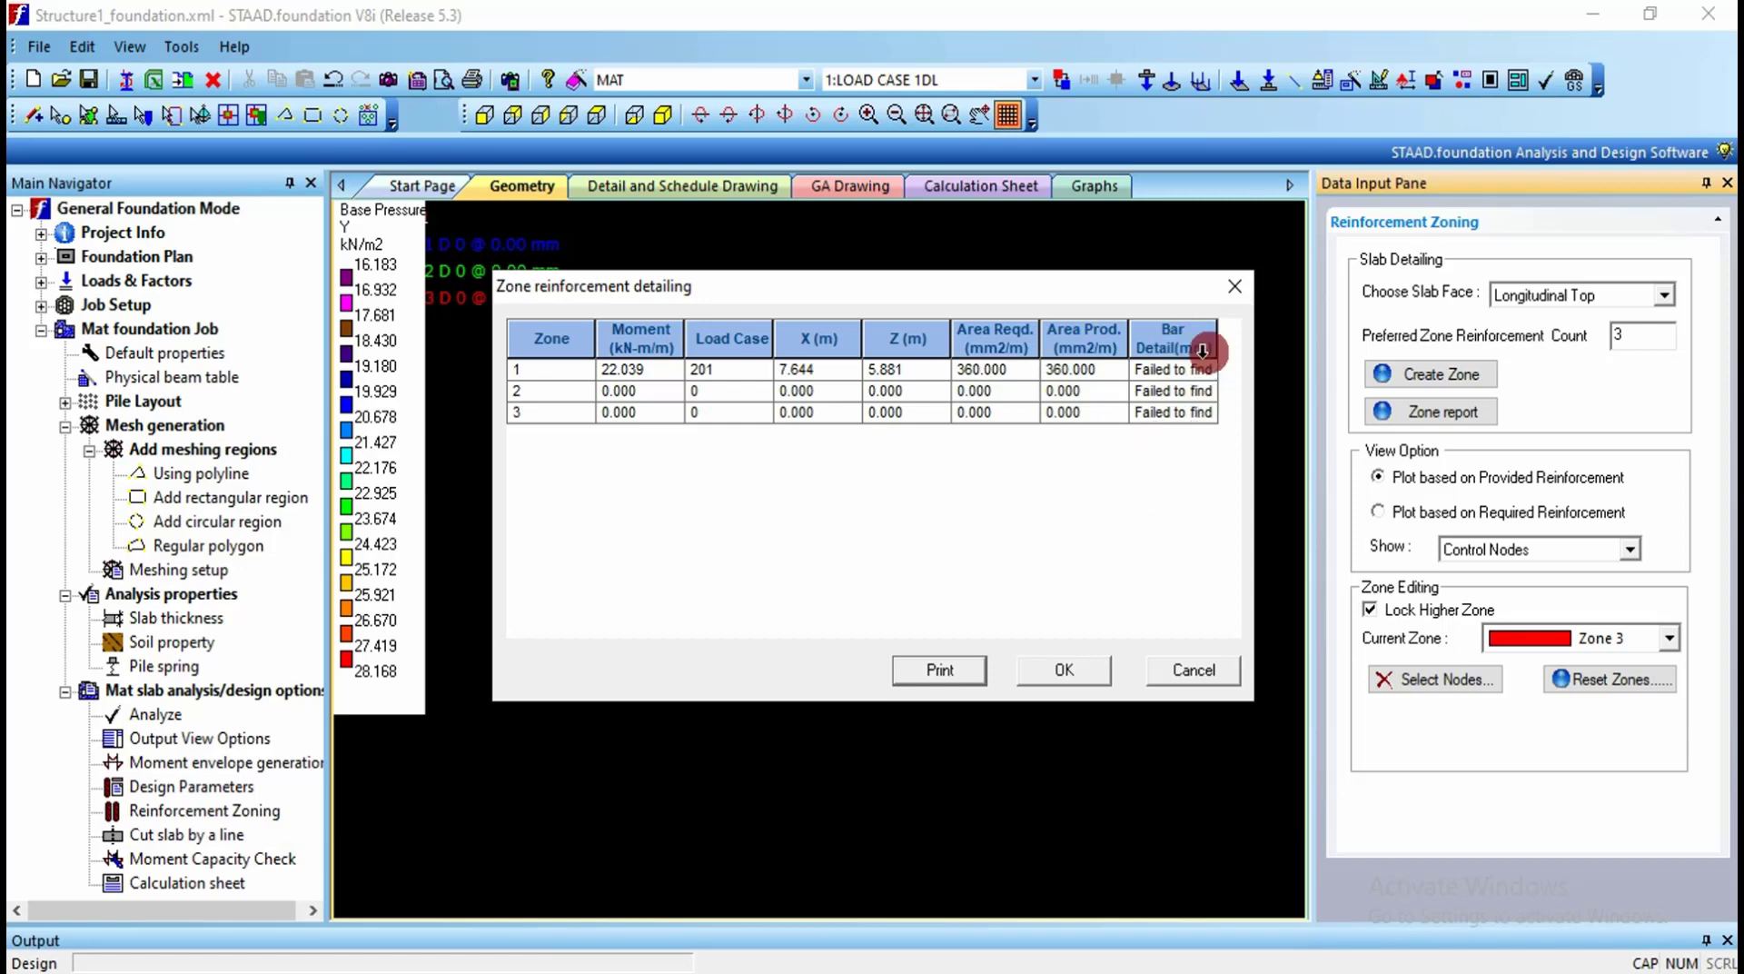
click(1050, 676)
Step: Create reinforcement zones for the Transverse Bottom slab face with a preferred count of 3, and review their report and plot
click(1661, 295)
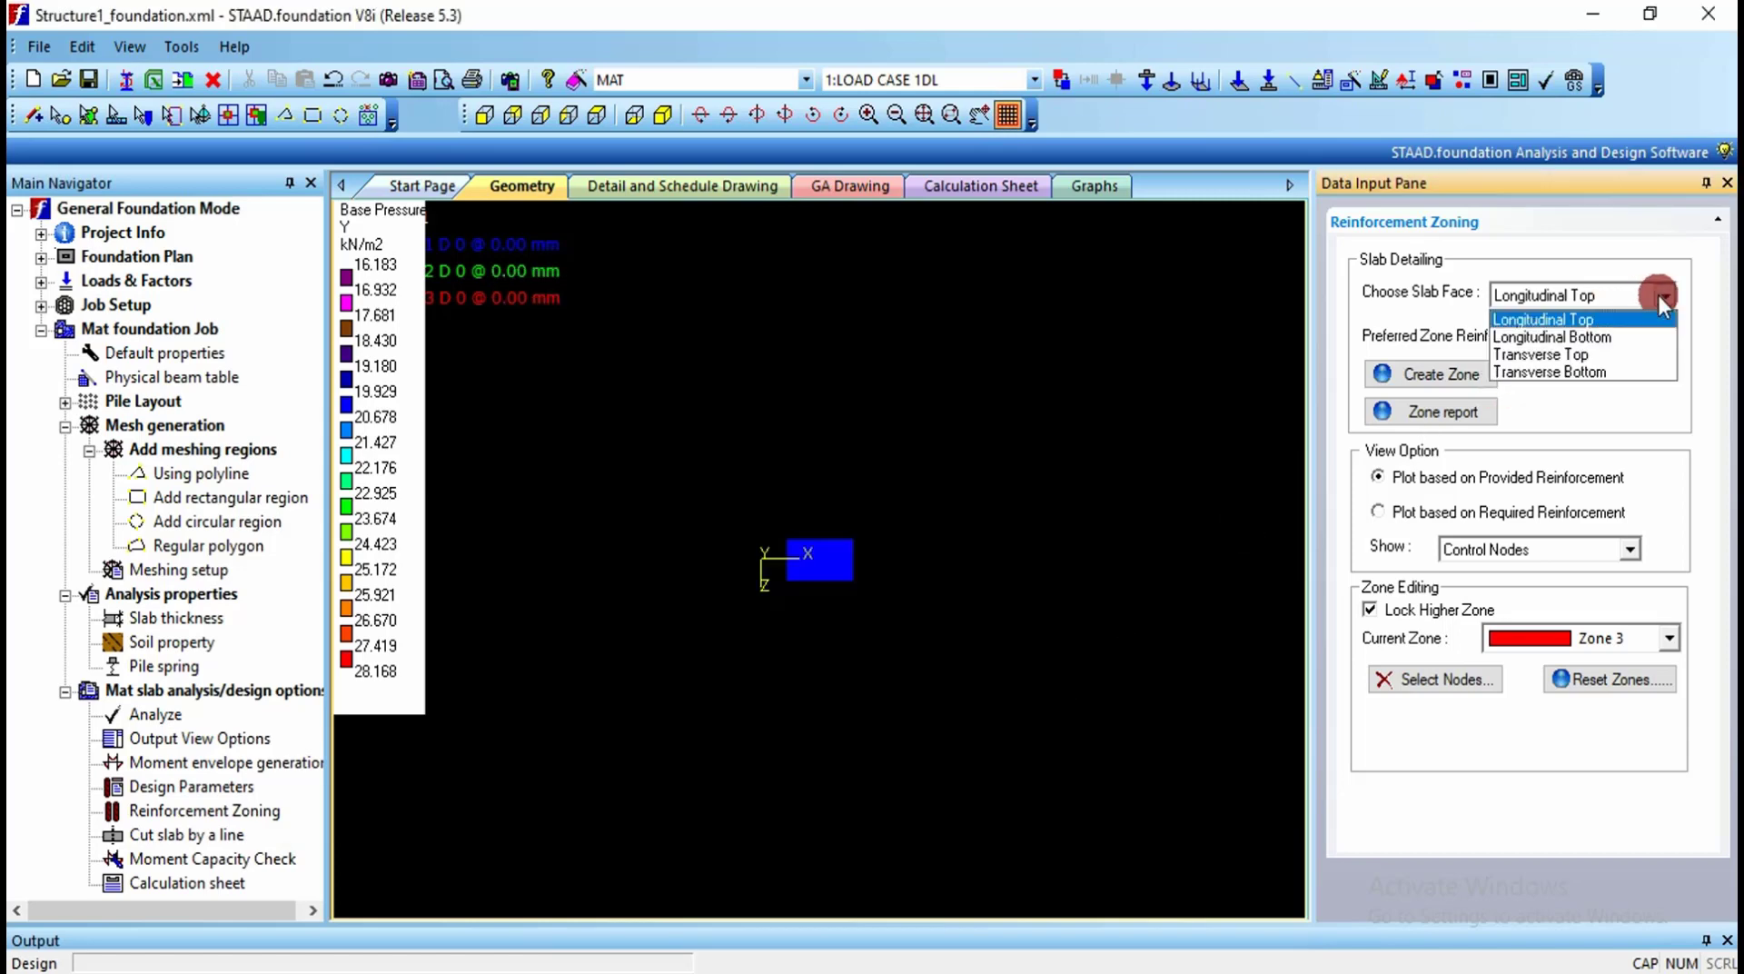
click(1624, 343)
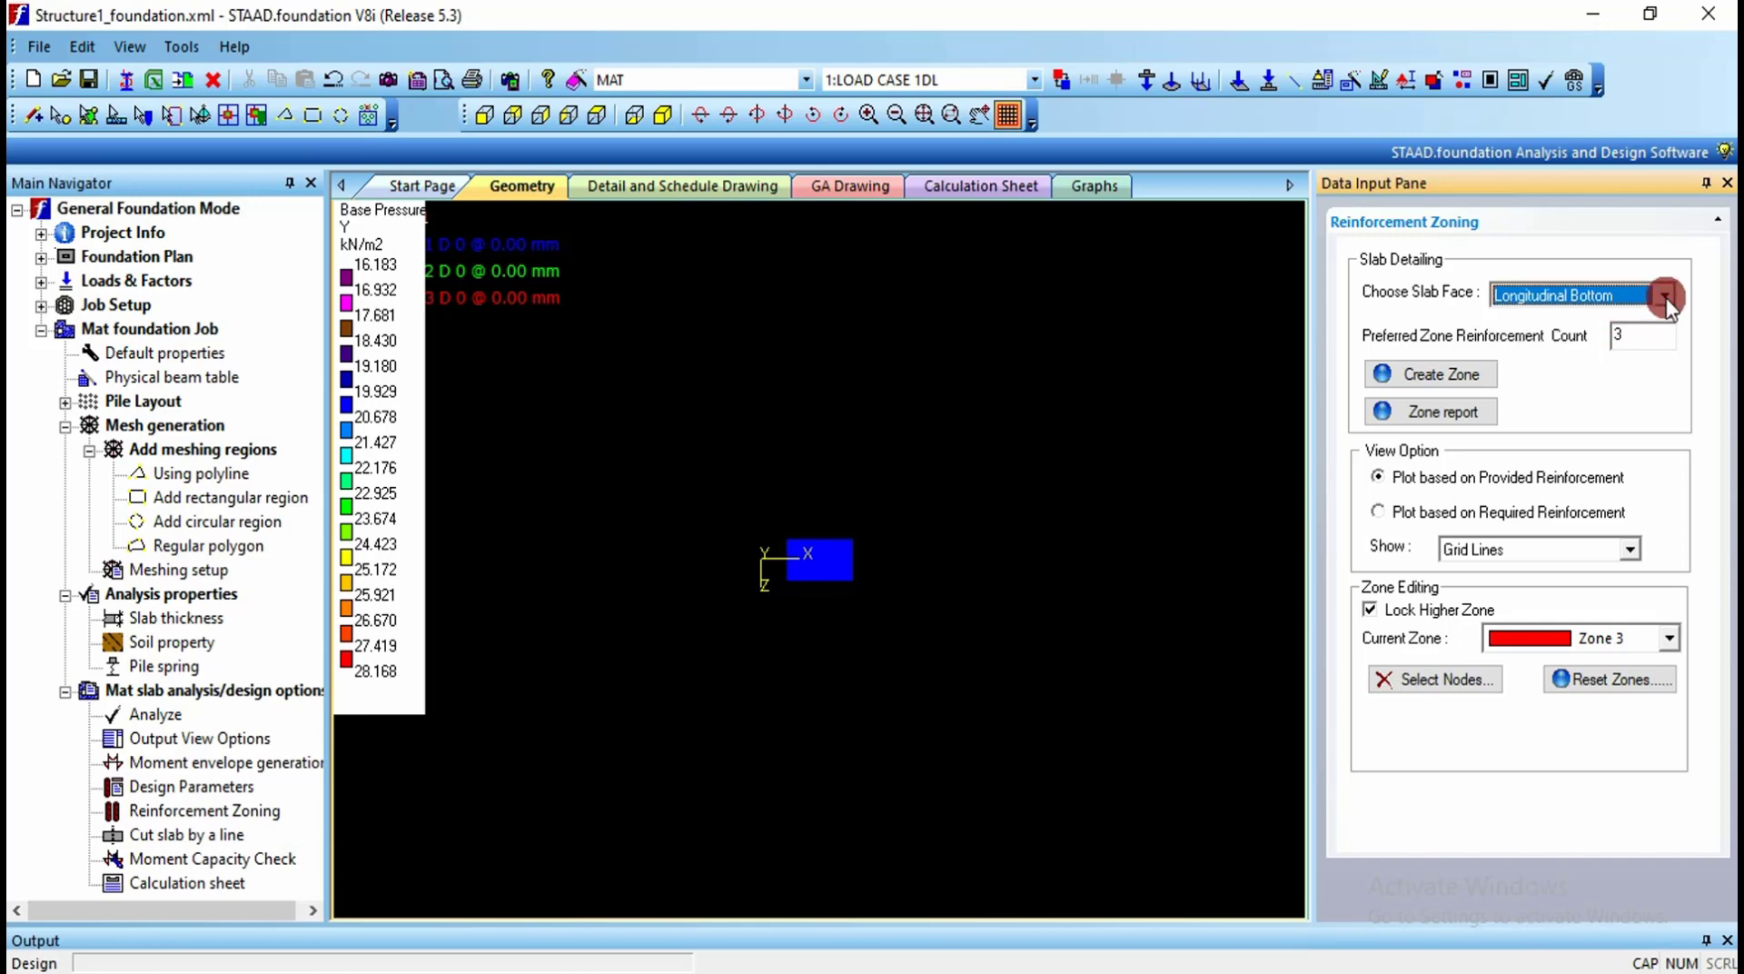
click(1662, 294)
click(1599, 372)
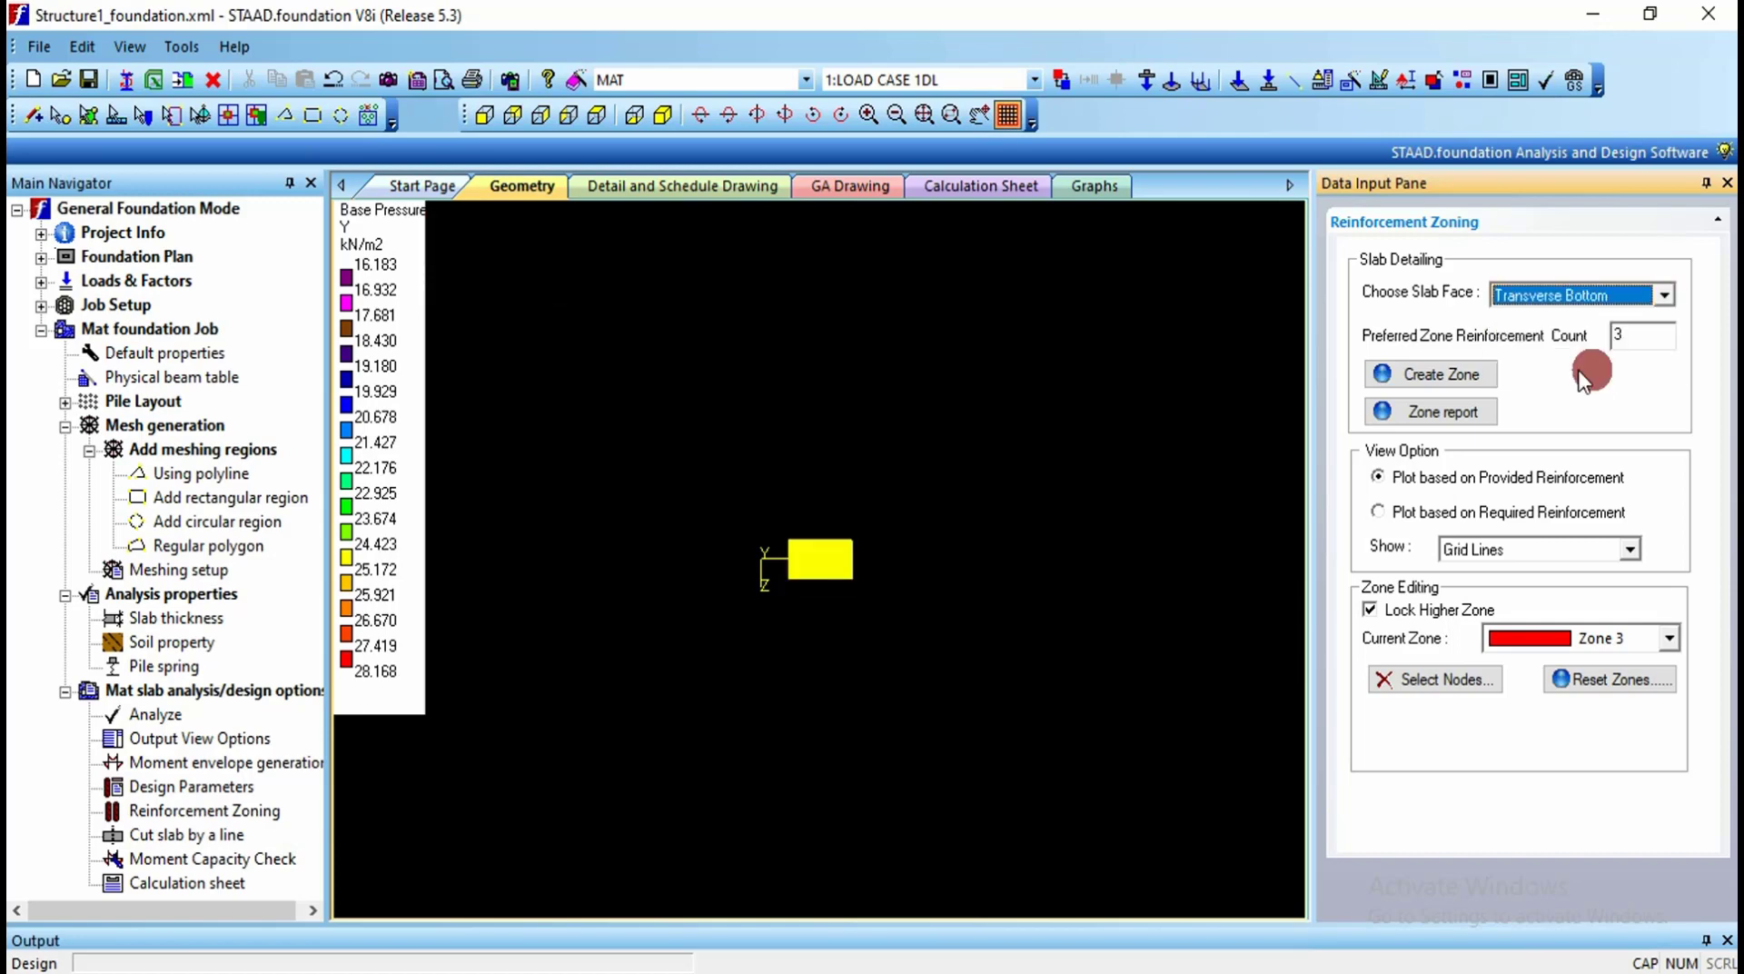
click(1456, 378)
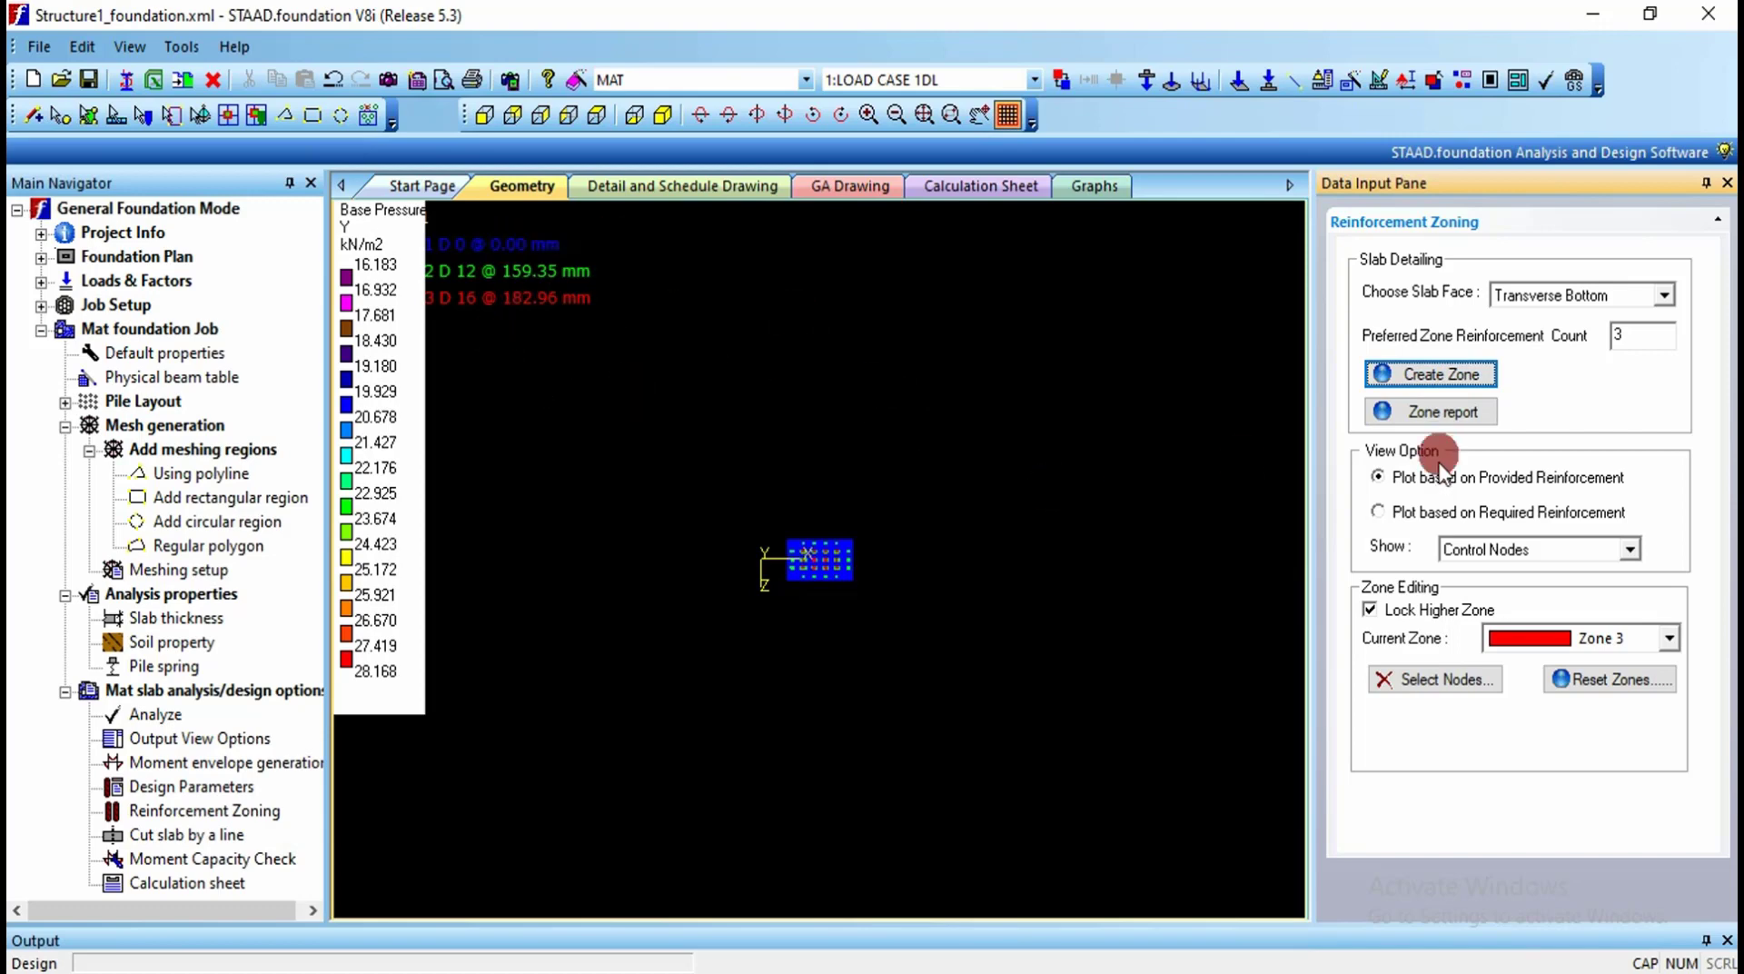
click(1444, 413)
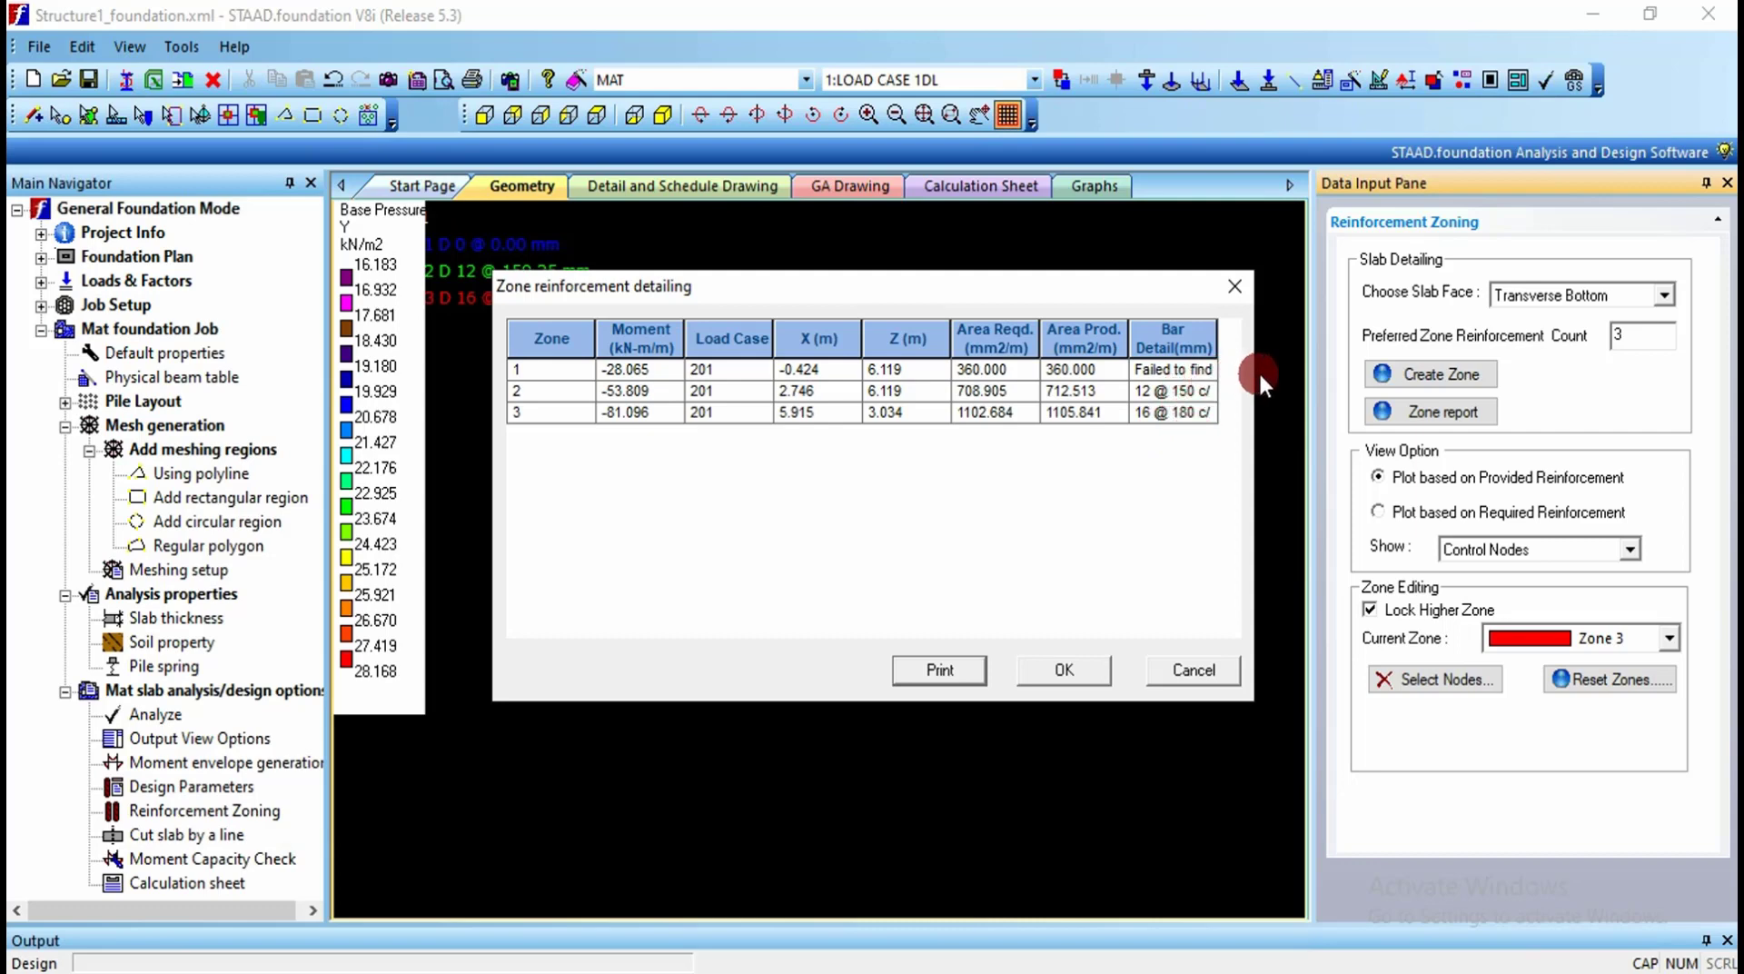
click(1234, 278)
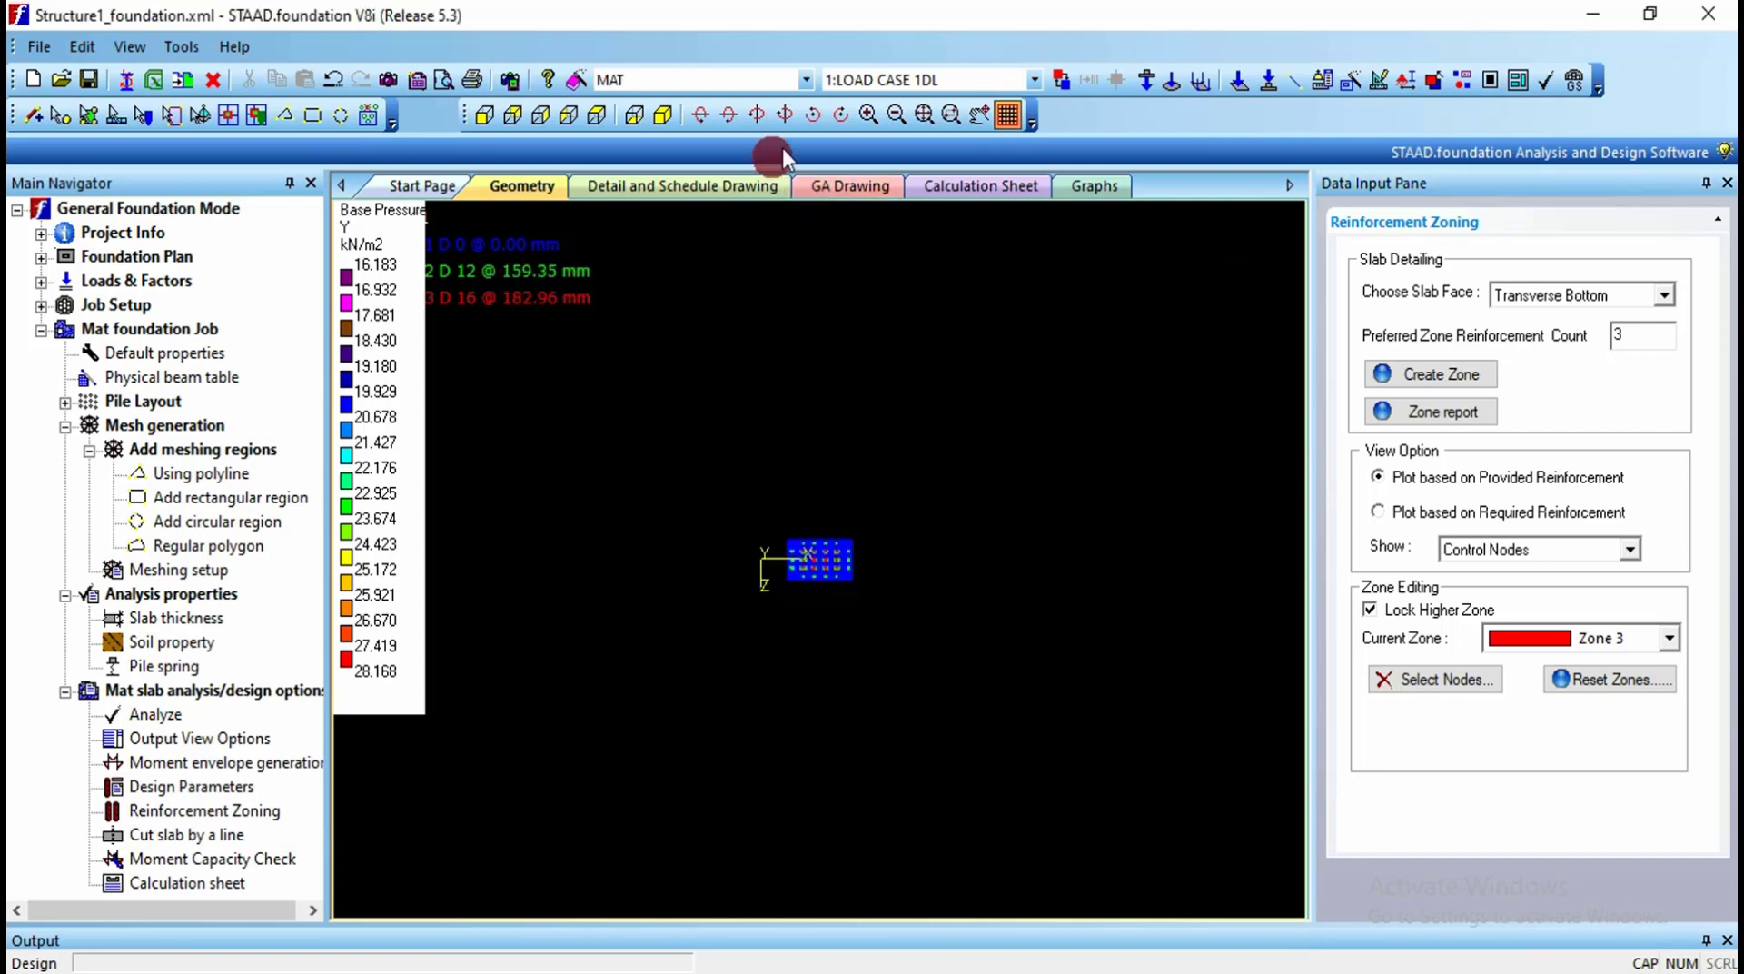
click(868, 114)
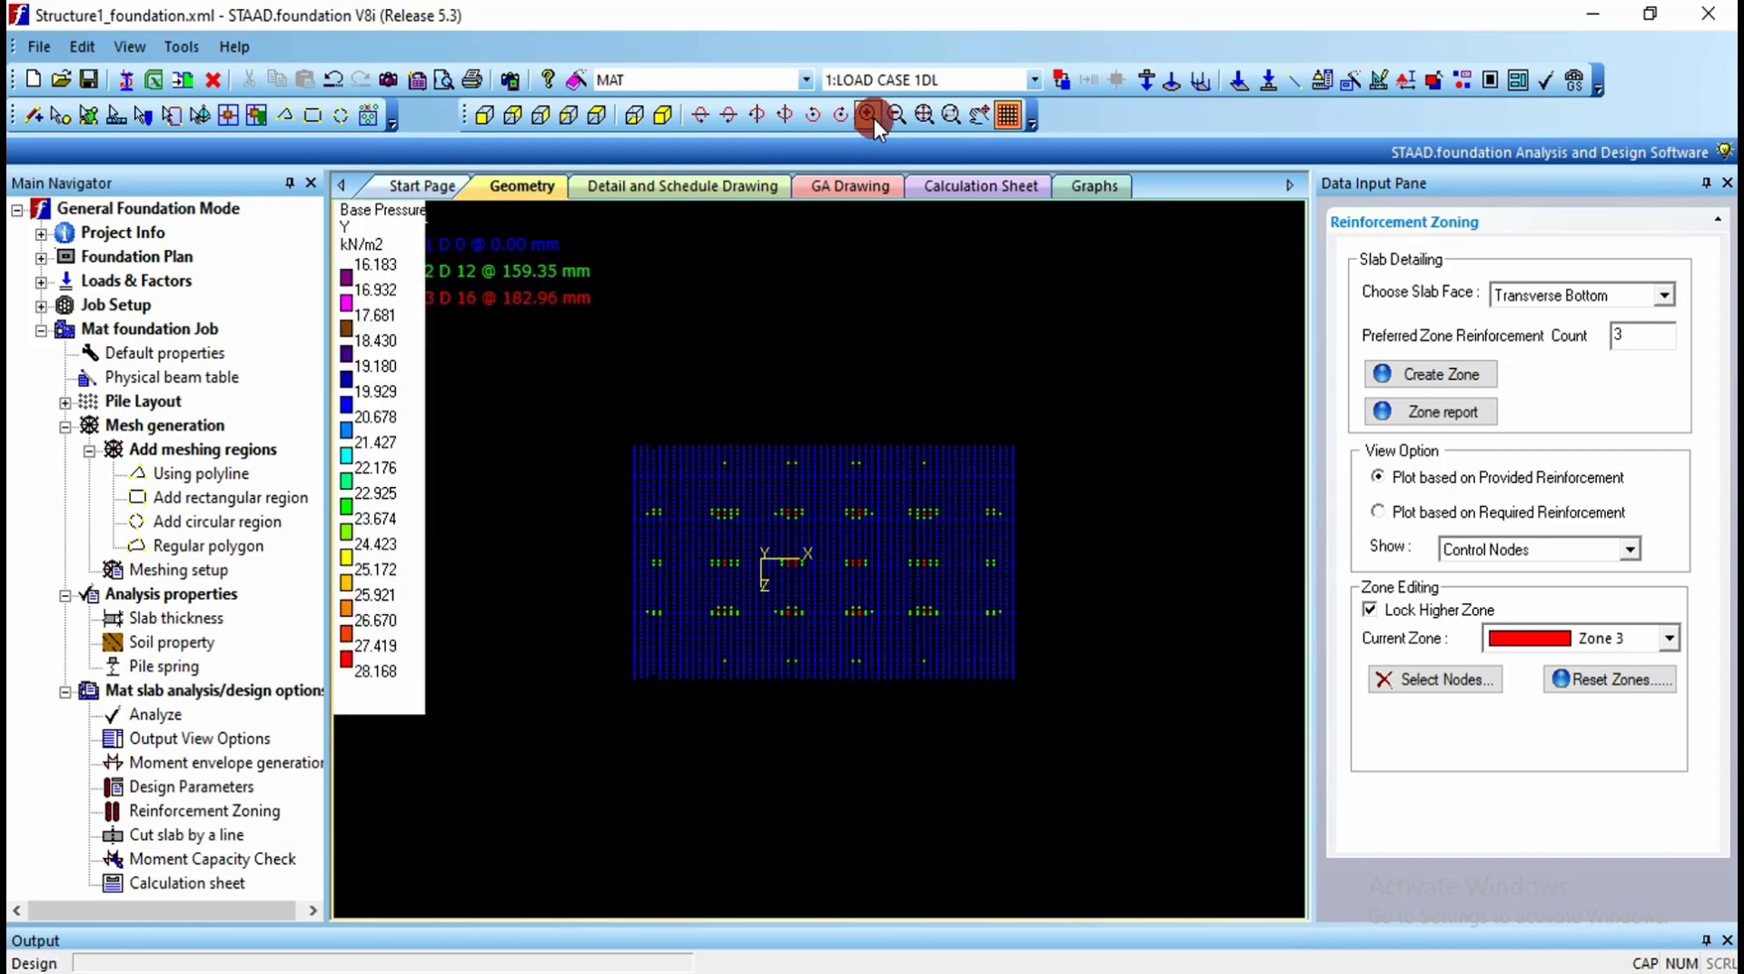
click(868, 115)
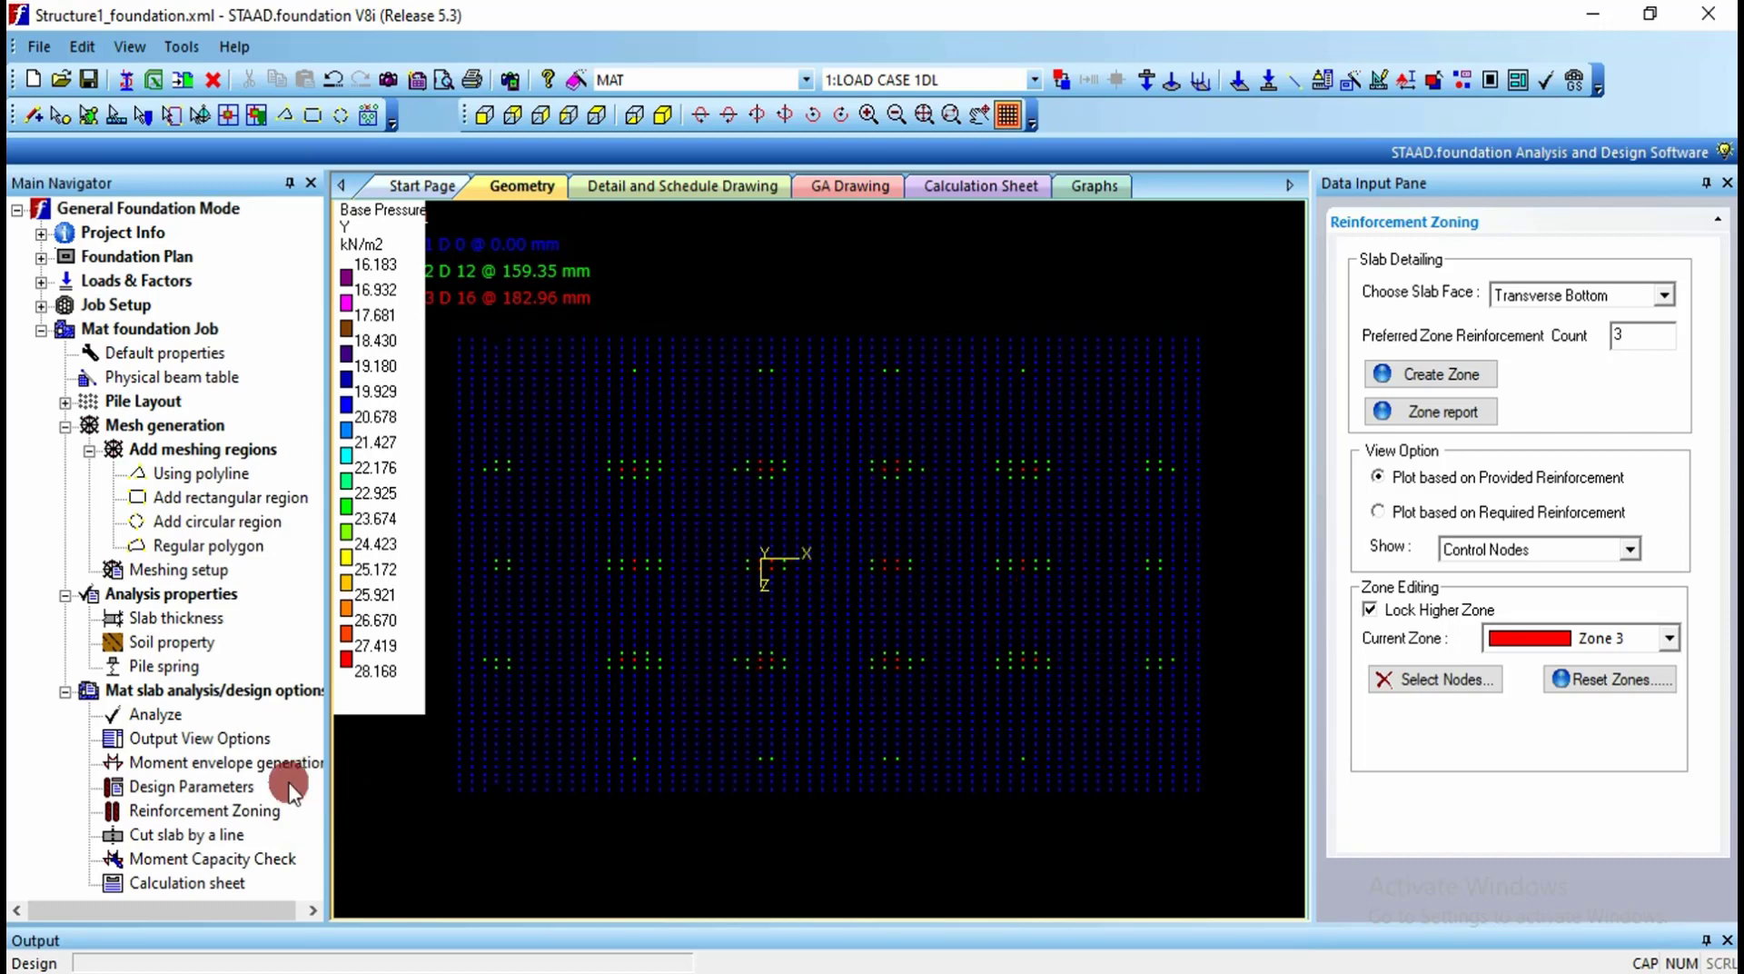
Step: Insert a slab cut line by coordinates from X 0, Z 0 to X 100, Z 0 m for stress type MLX
click(226, 832)
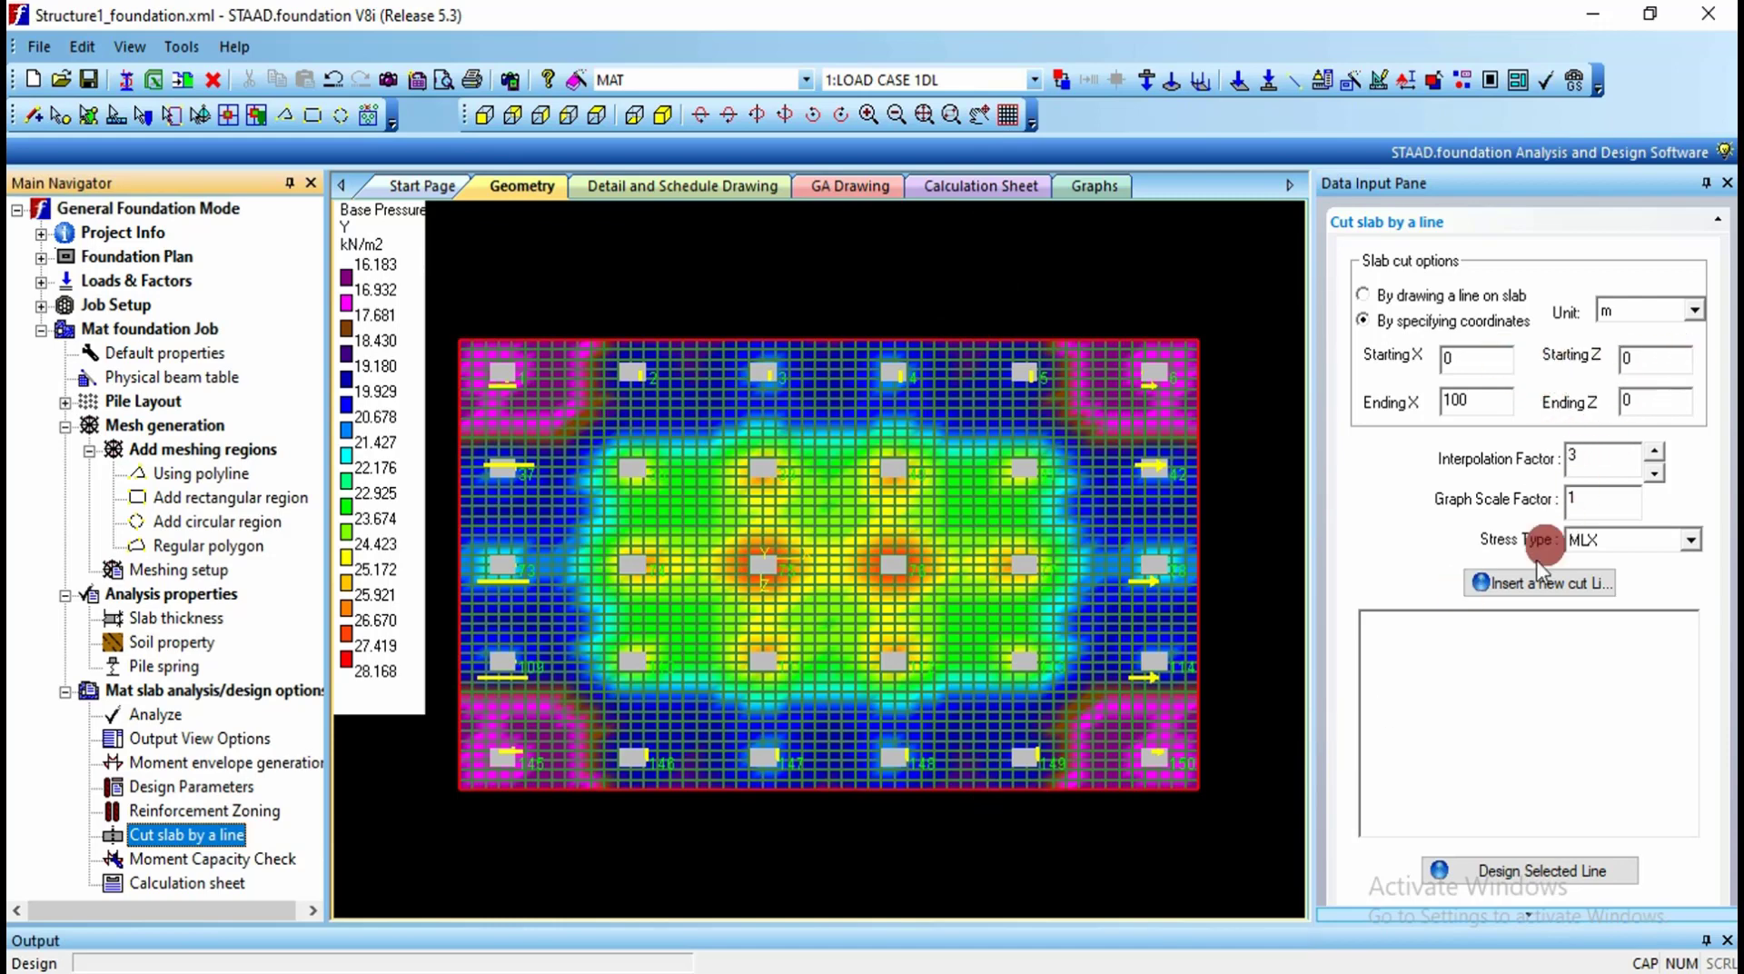
click(1522, 586)
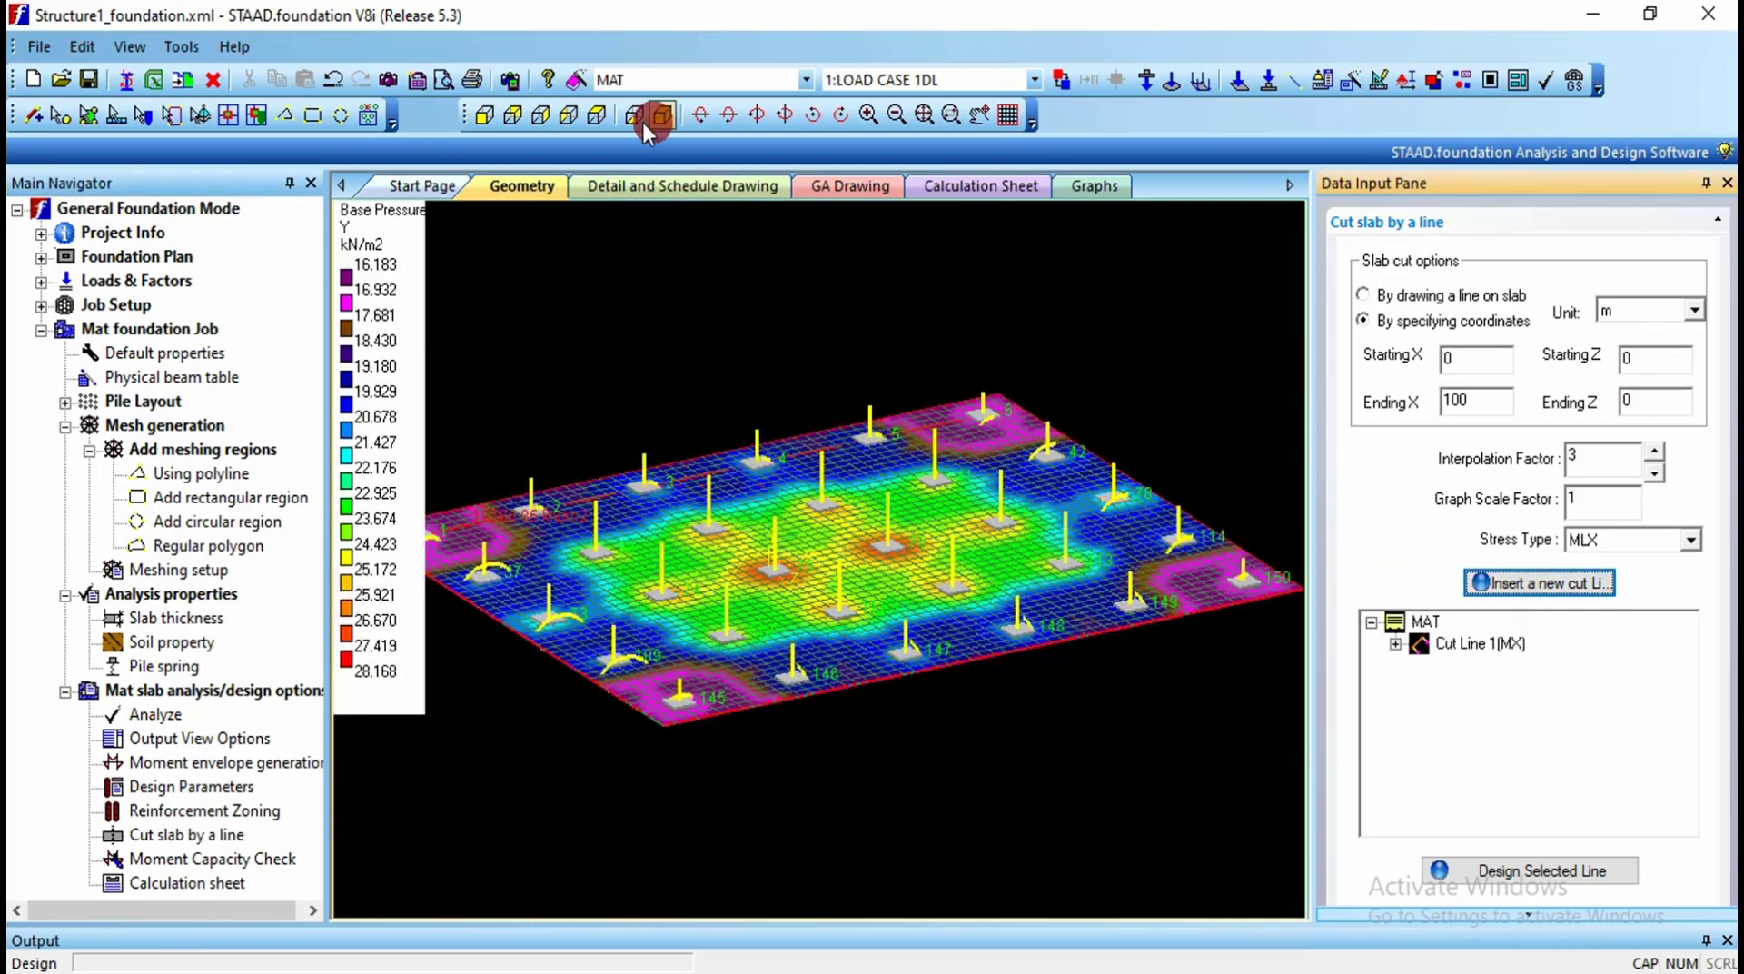
Step: Select the strip of plates between the fourth and fifth column lines in plan view, and expand the first cut line's plate list
click(607, 122)
drag(956, 298, 941, 815)
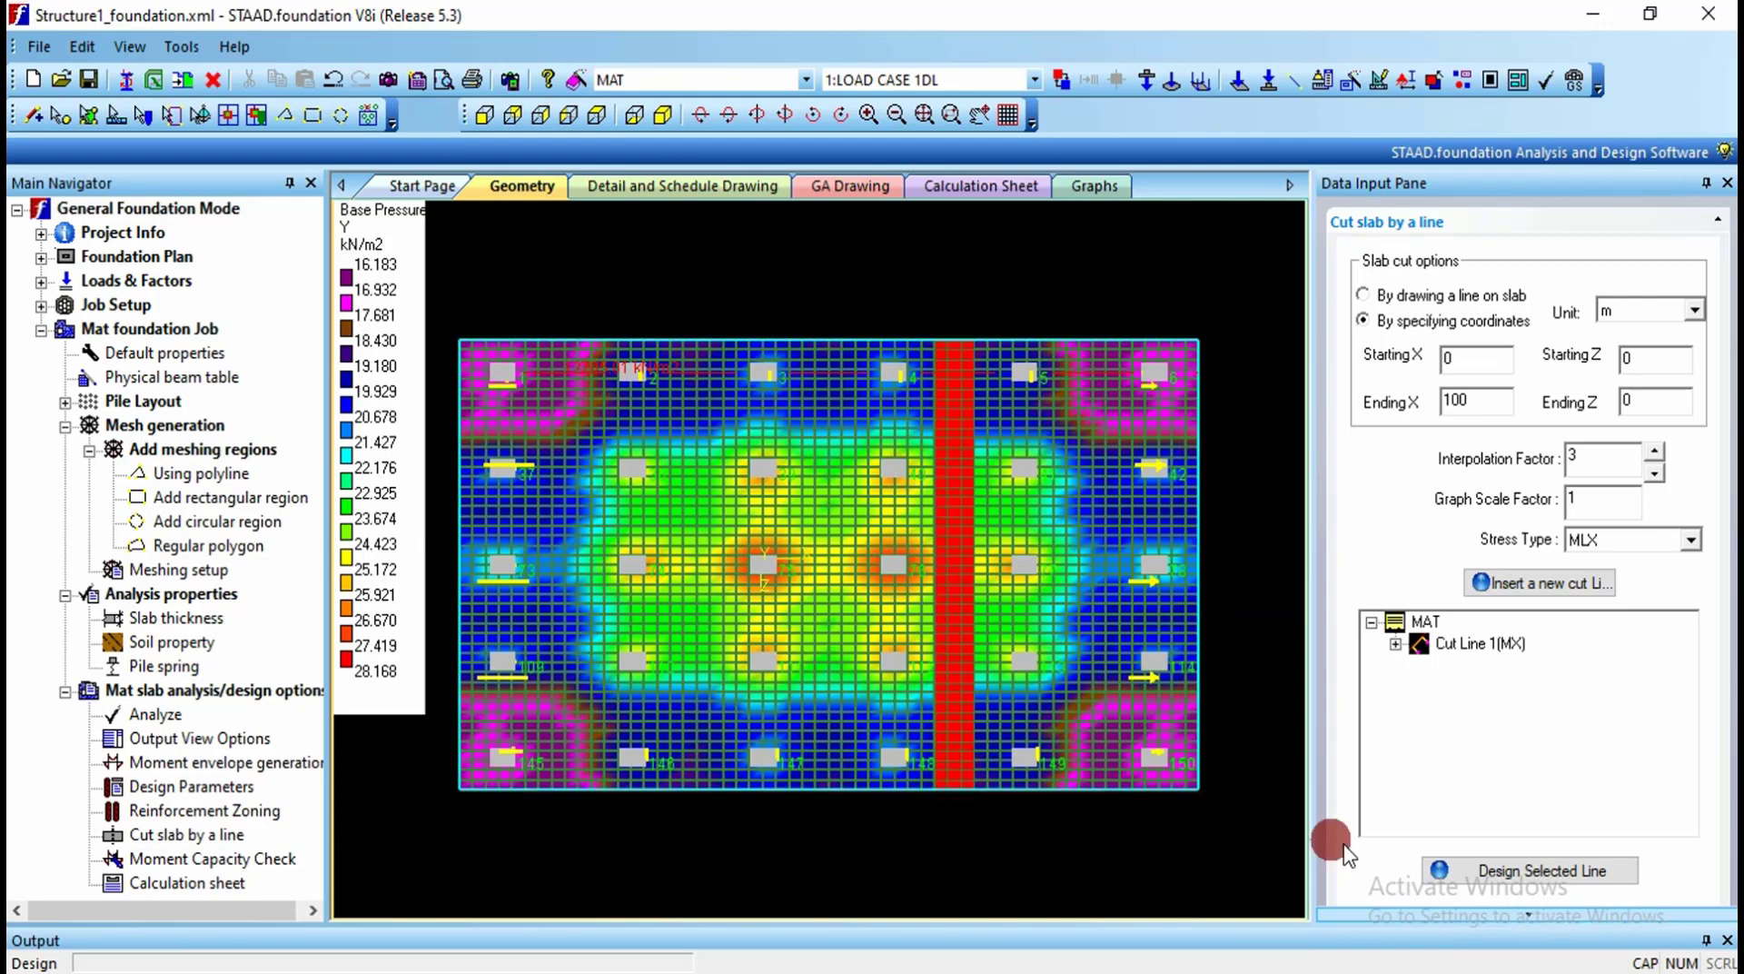
click(1396, 643)
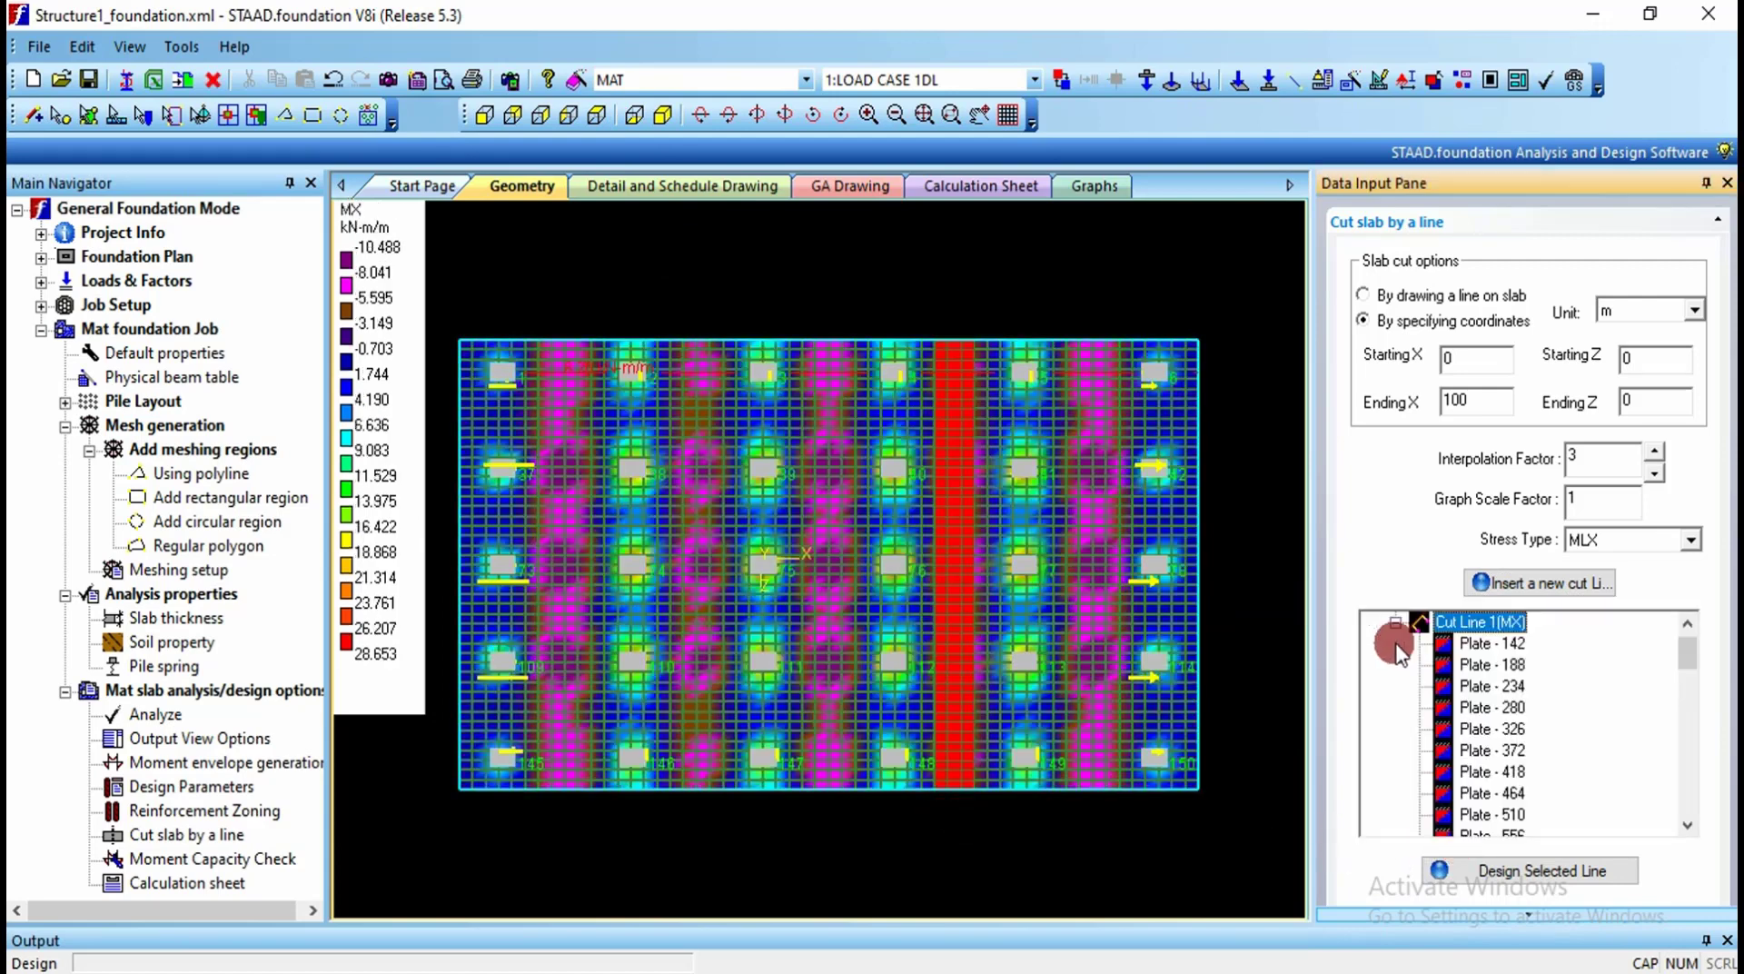
Step: Open the design report for Cut Line 1 and try to show the required reinforcement area graph
click(1056, 468)
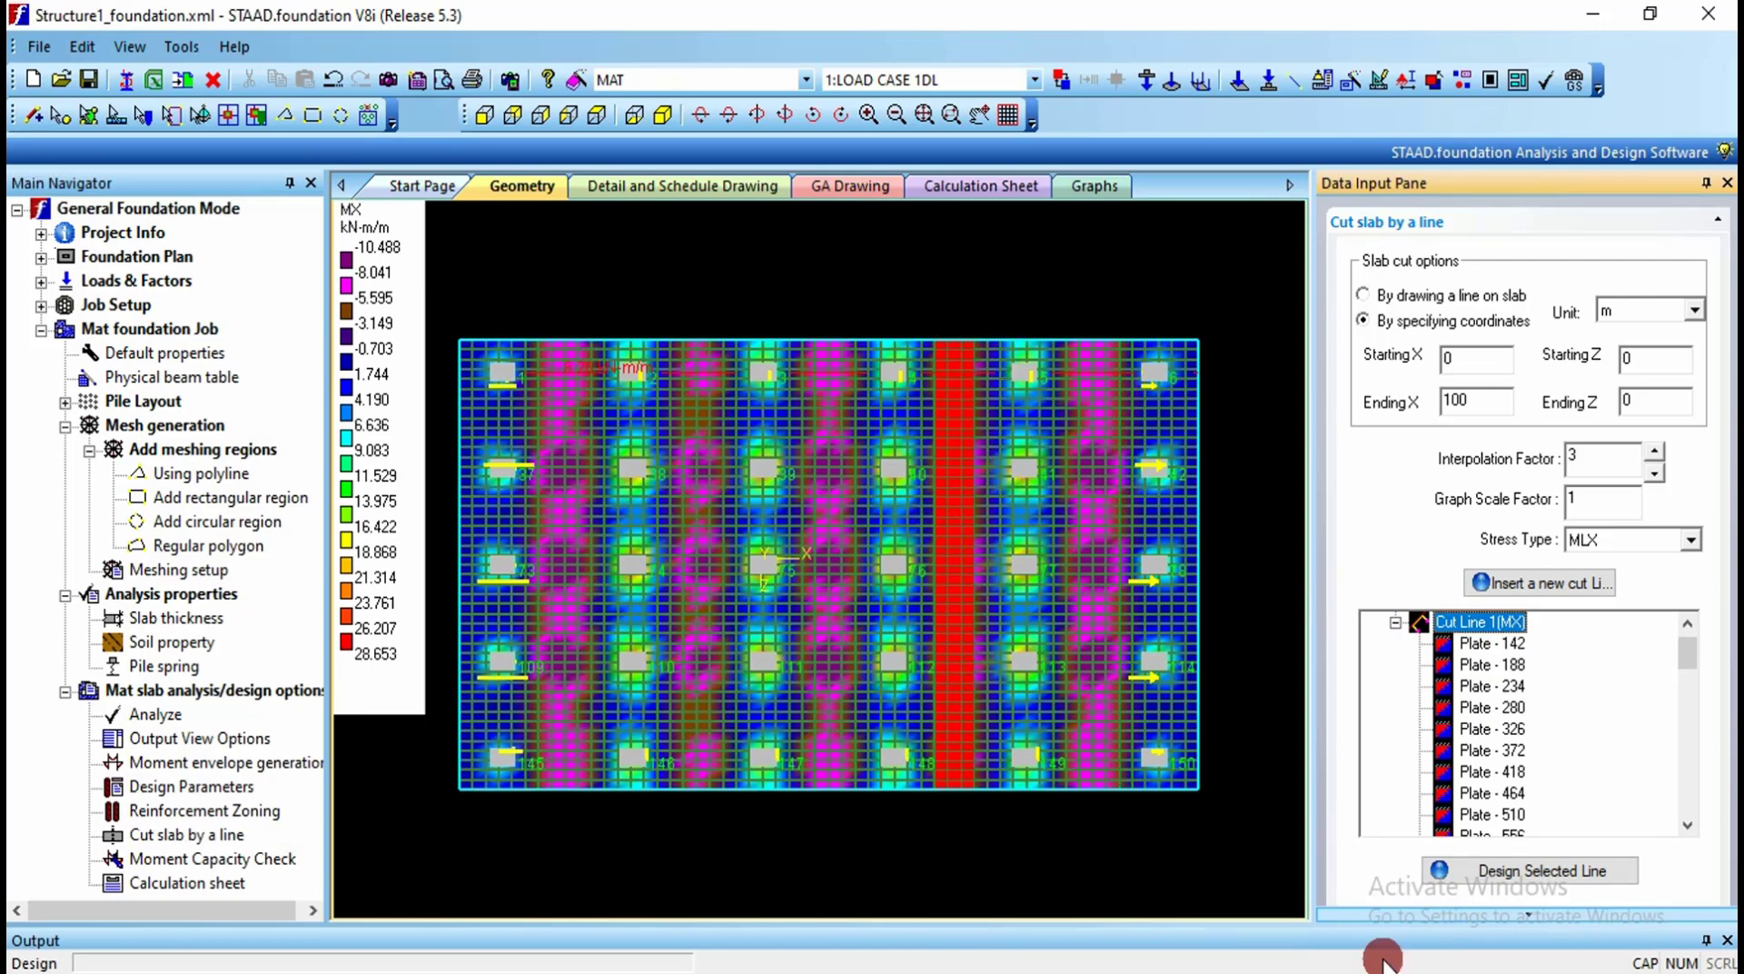
click(1555, 872)
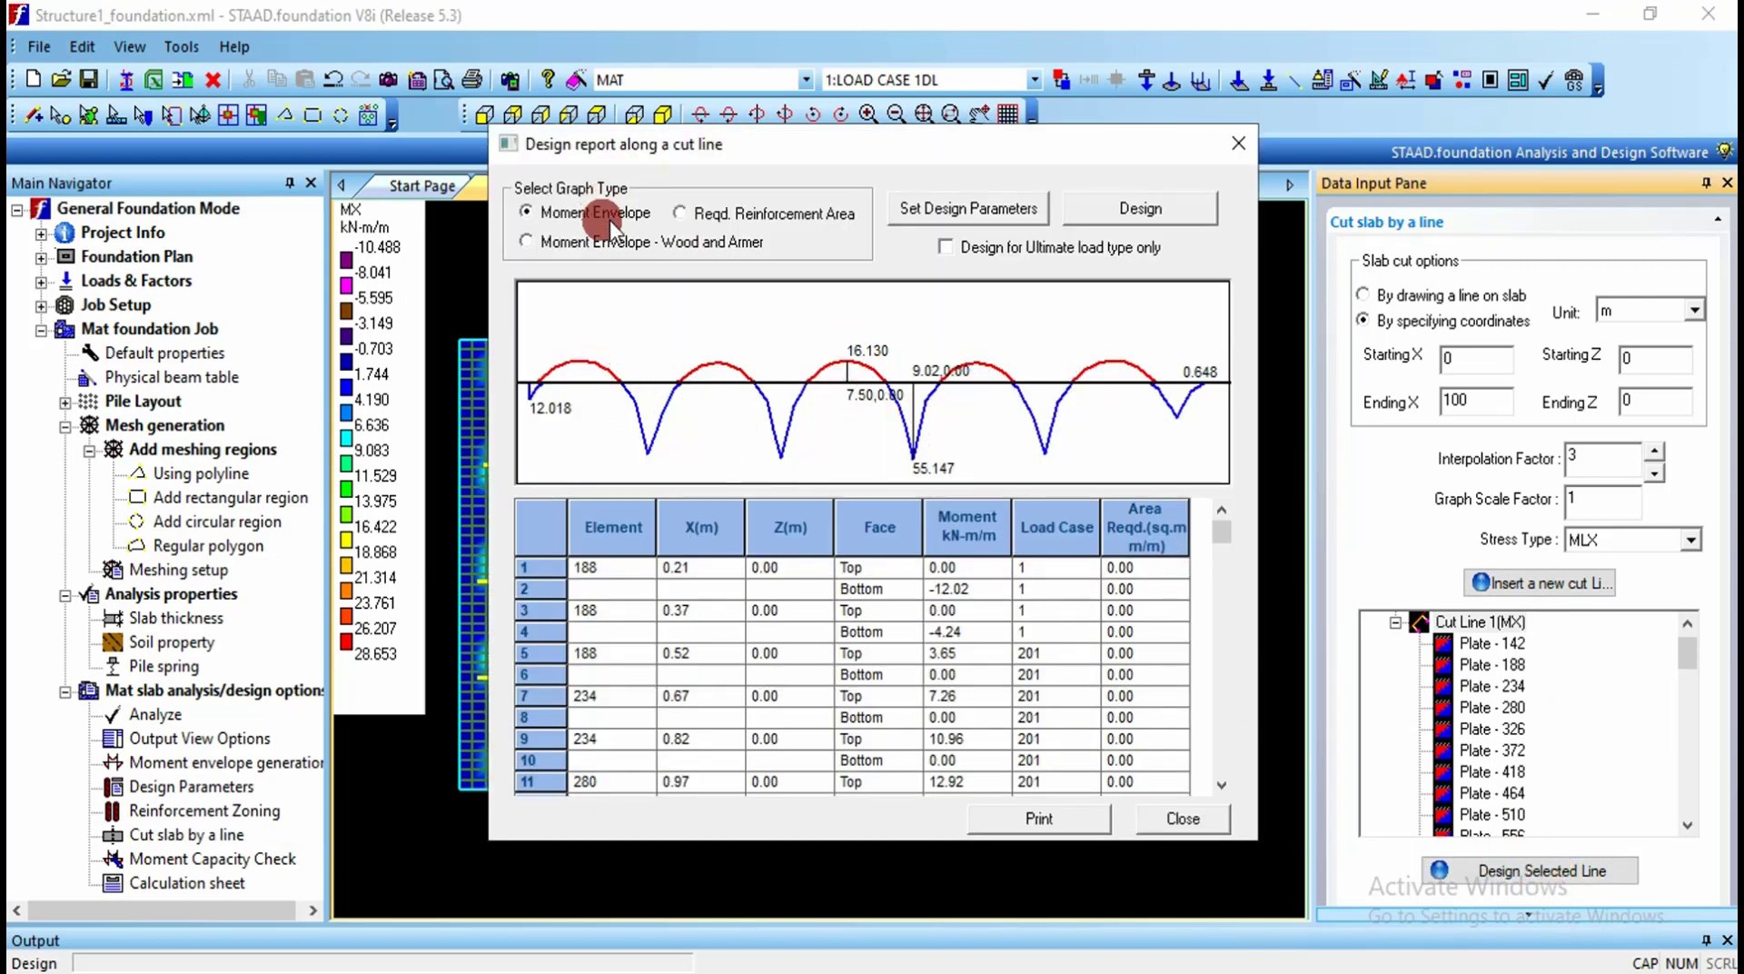
click(681, 216)
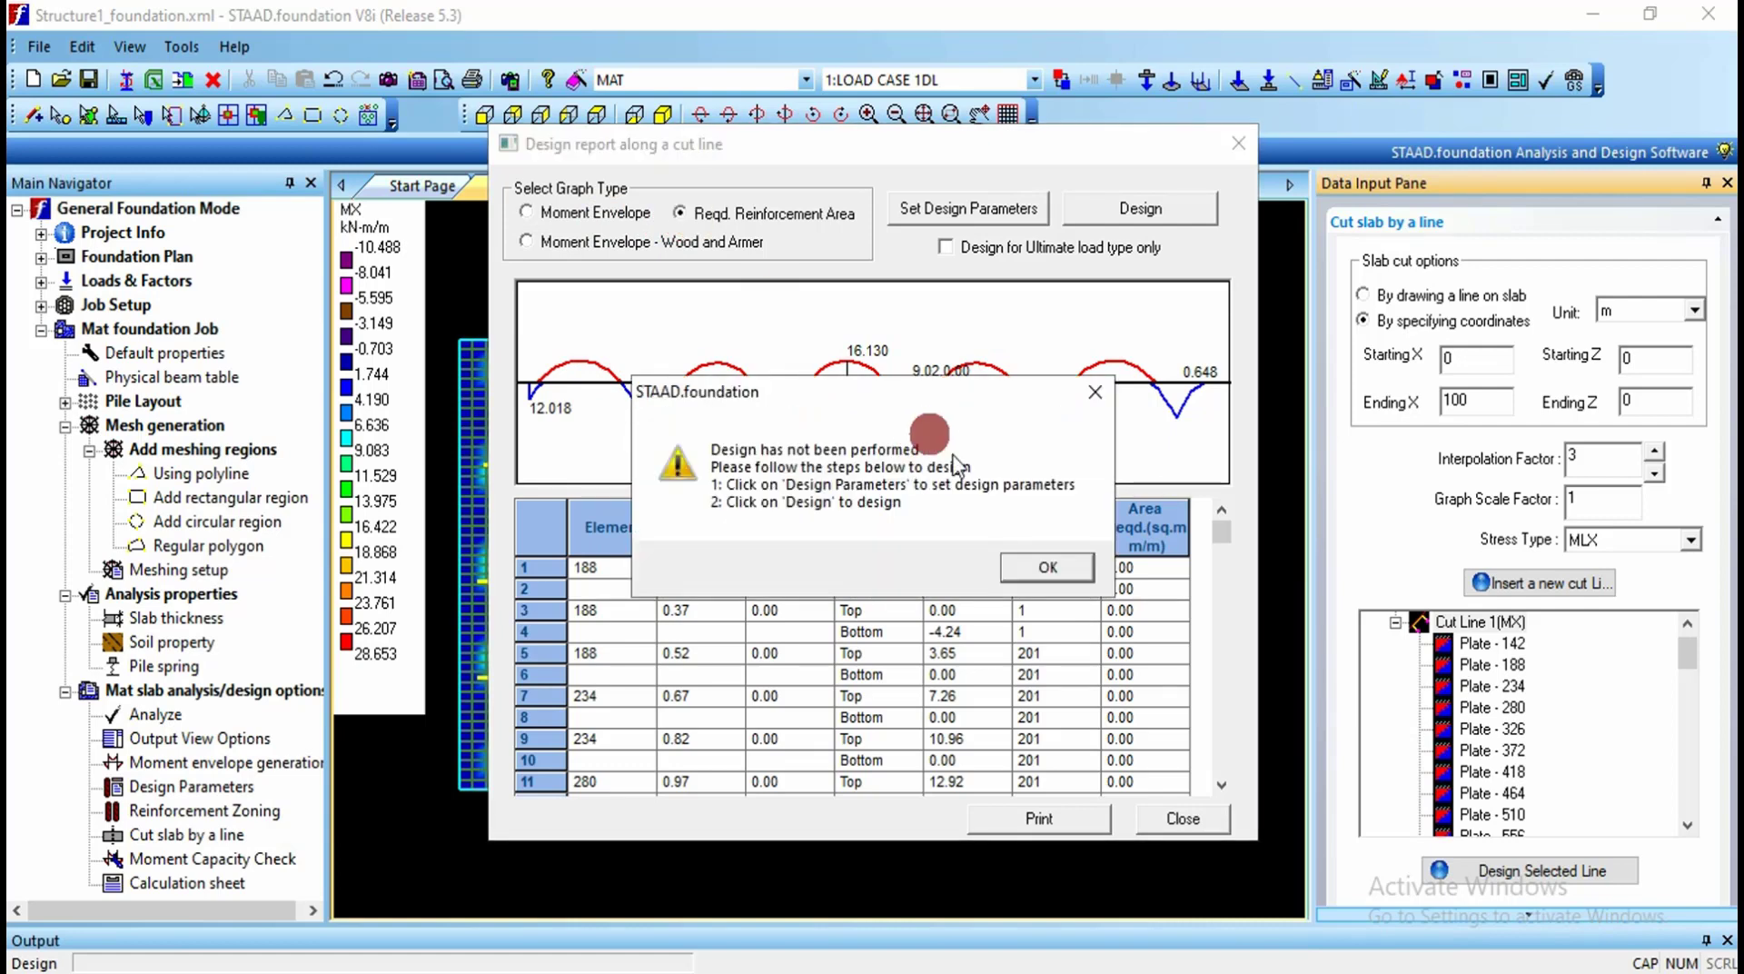
click(1048, 567)
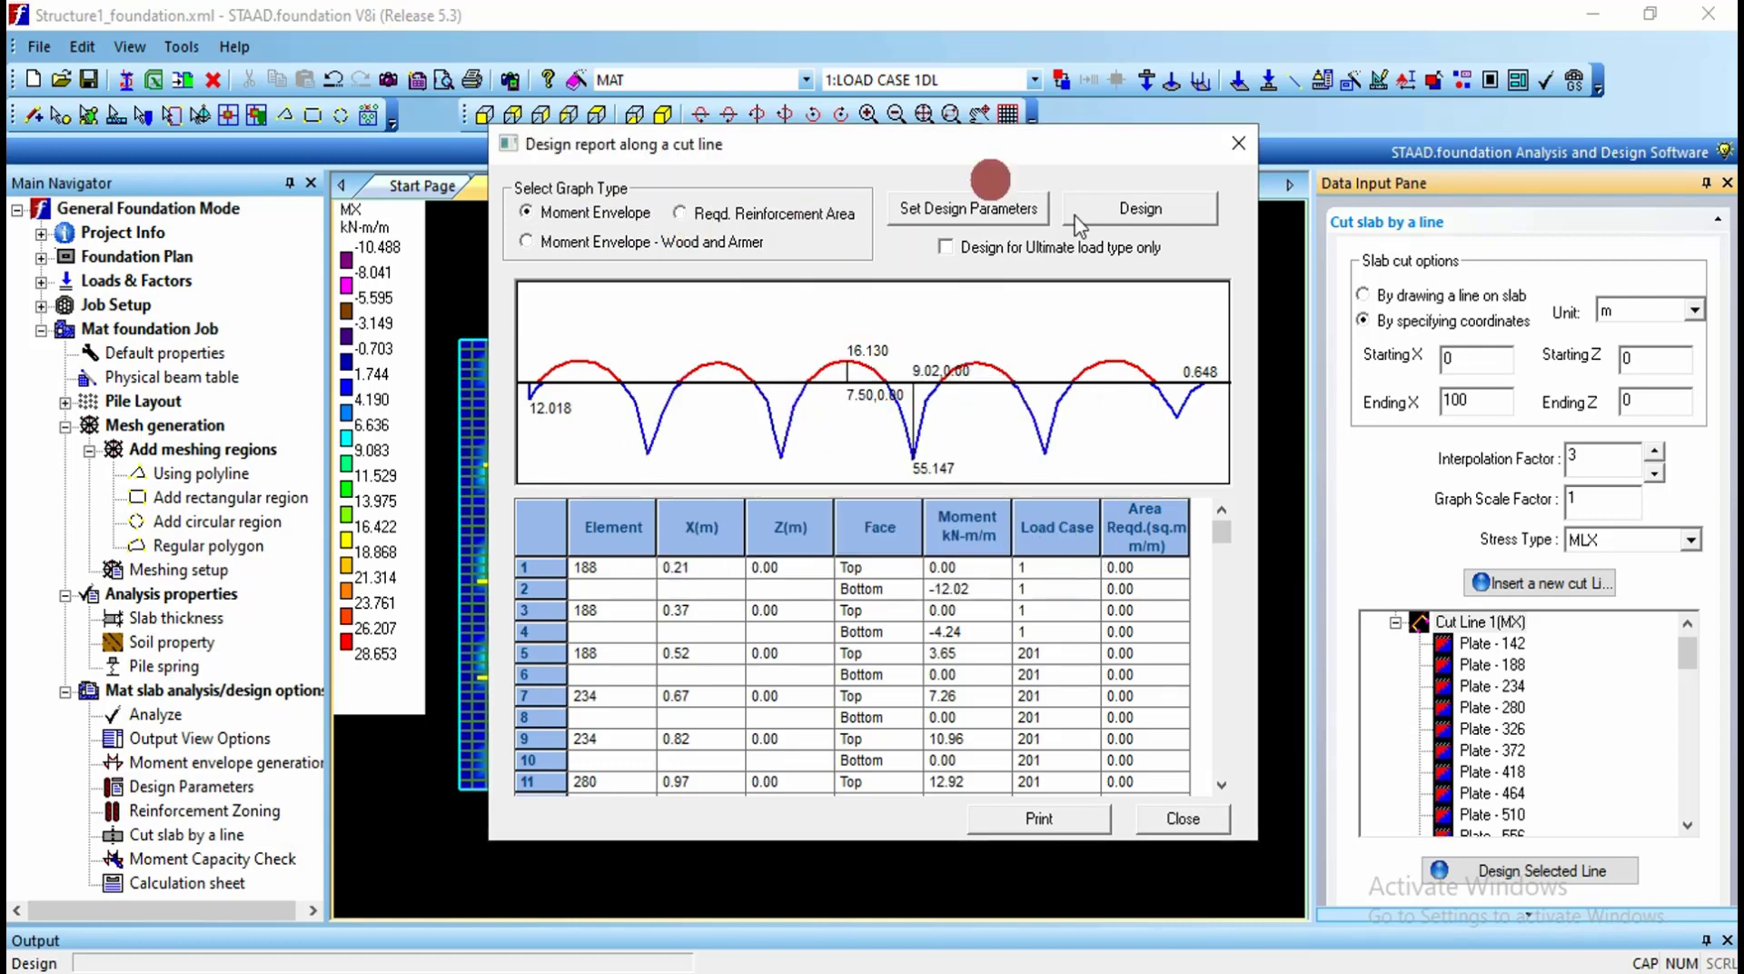
Step: Set the cut line's design parameters to a minimum bar size of 12 and a maximum spacing of 300 mm
click(1025, 211)
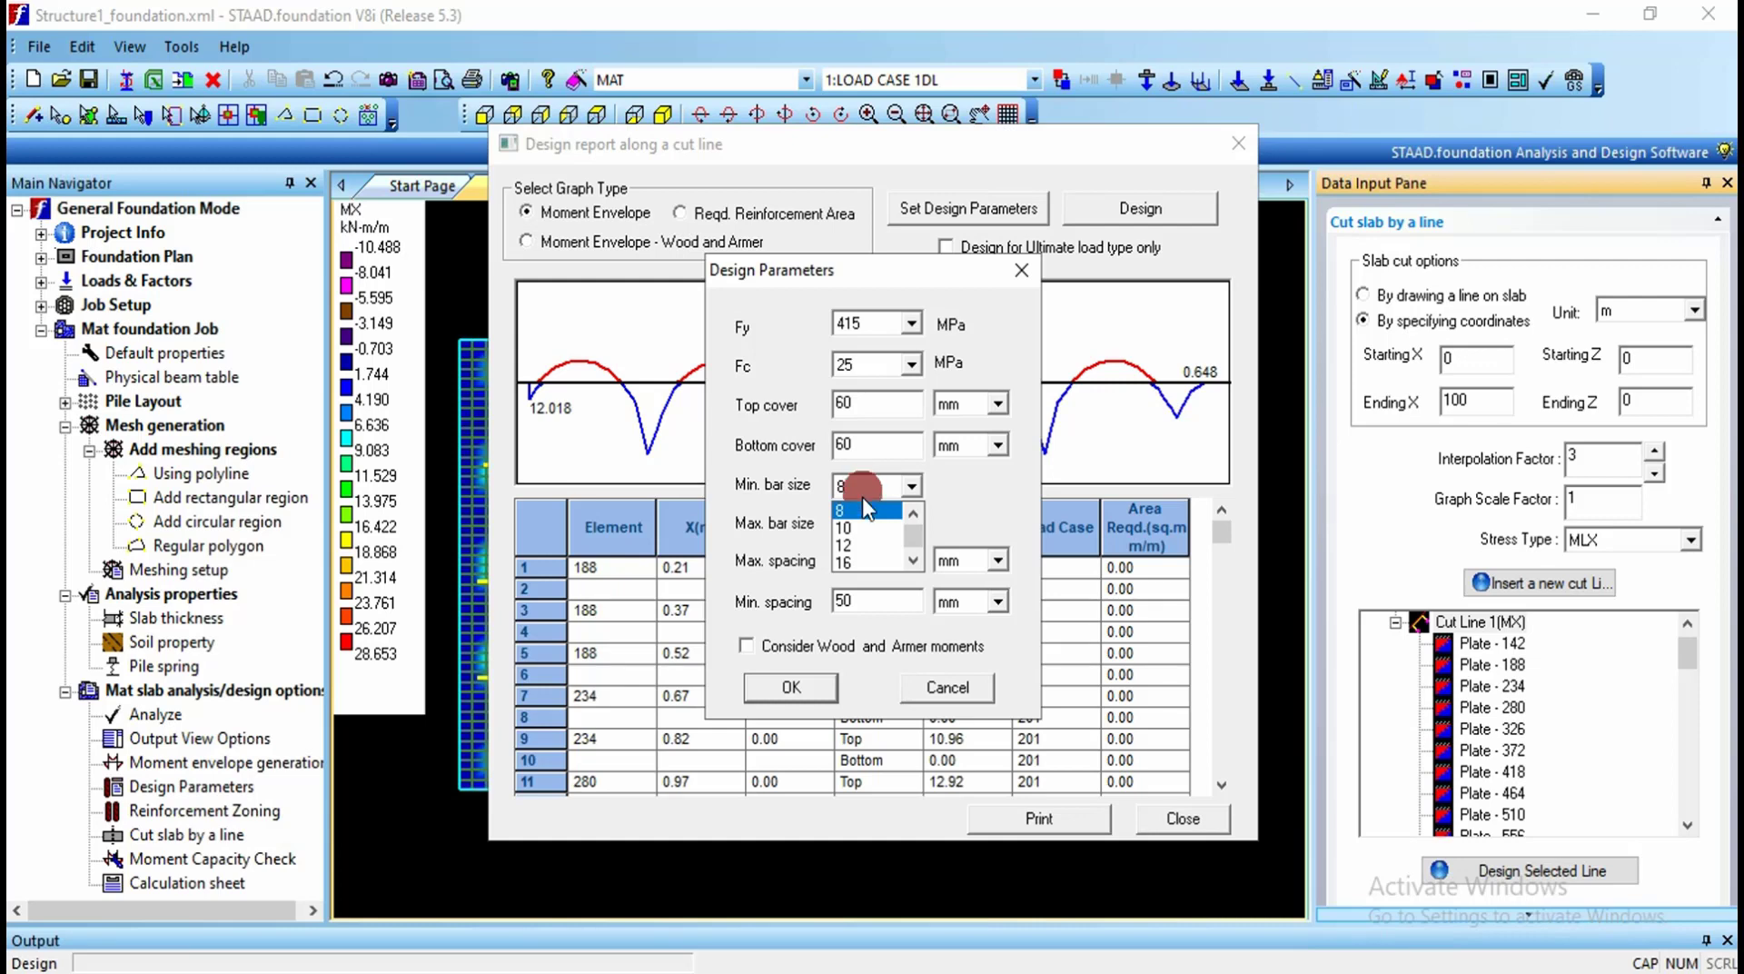
click(846, 545)
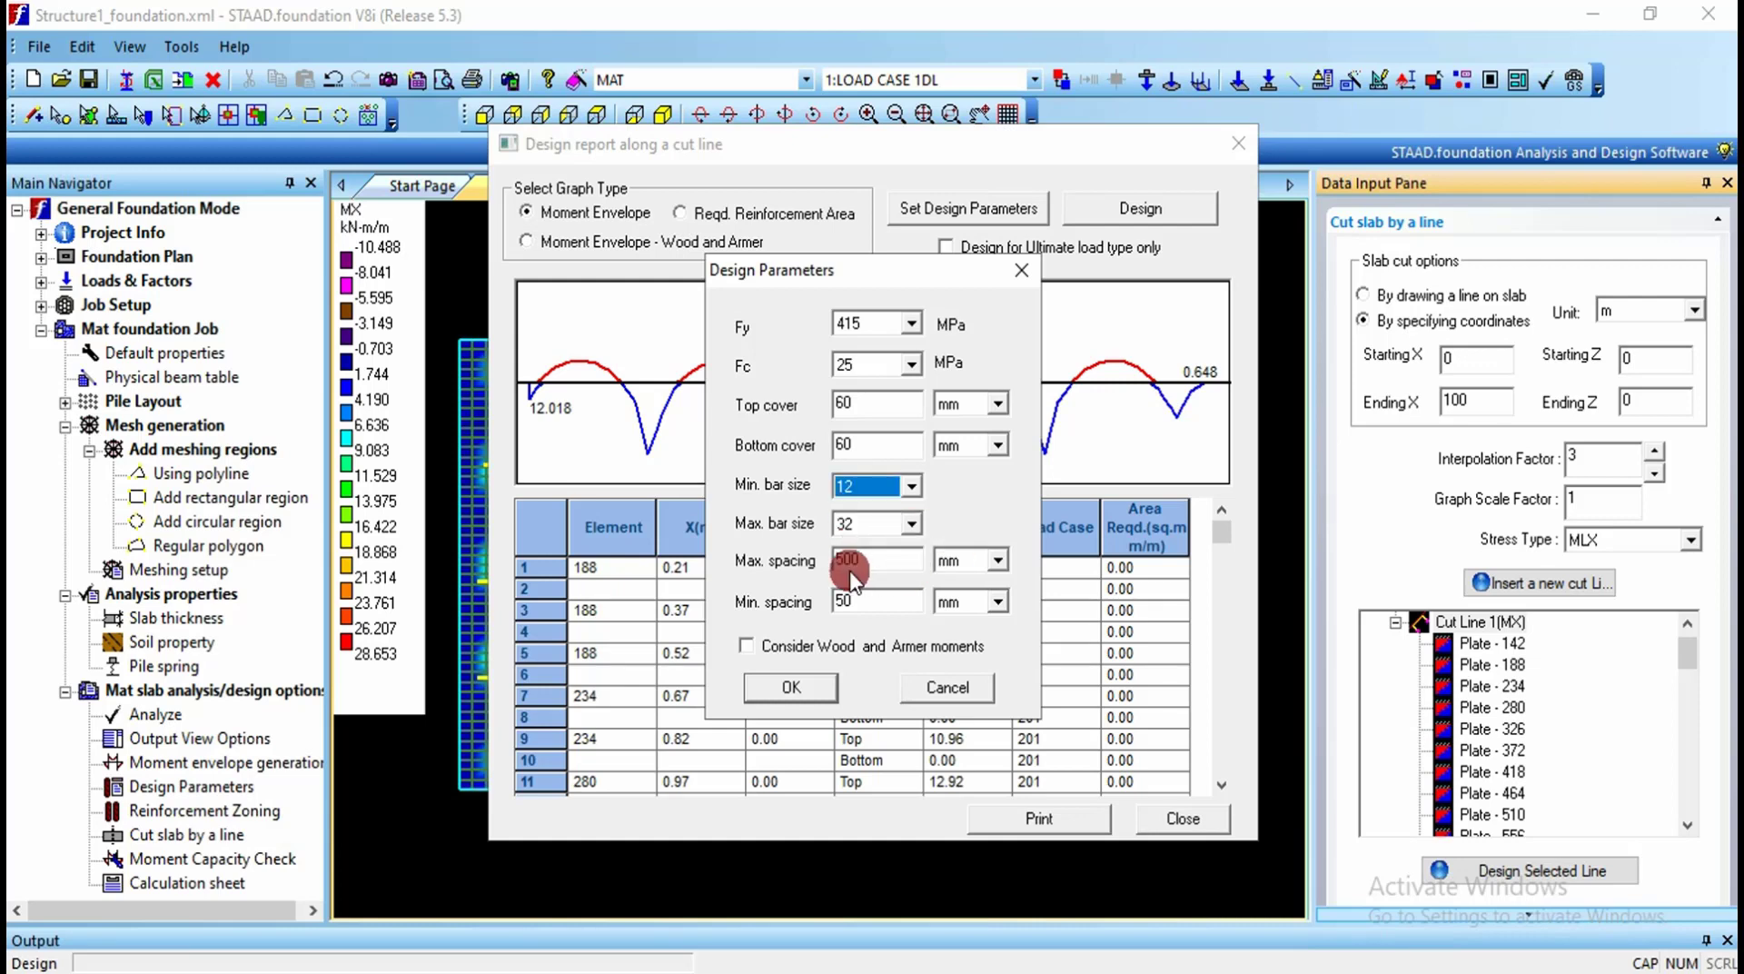
double_click(850, 563)
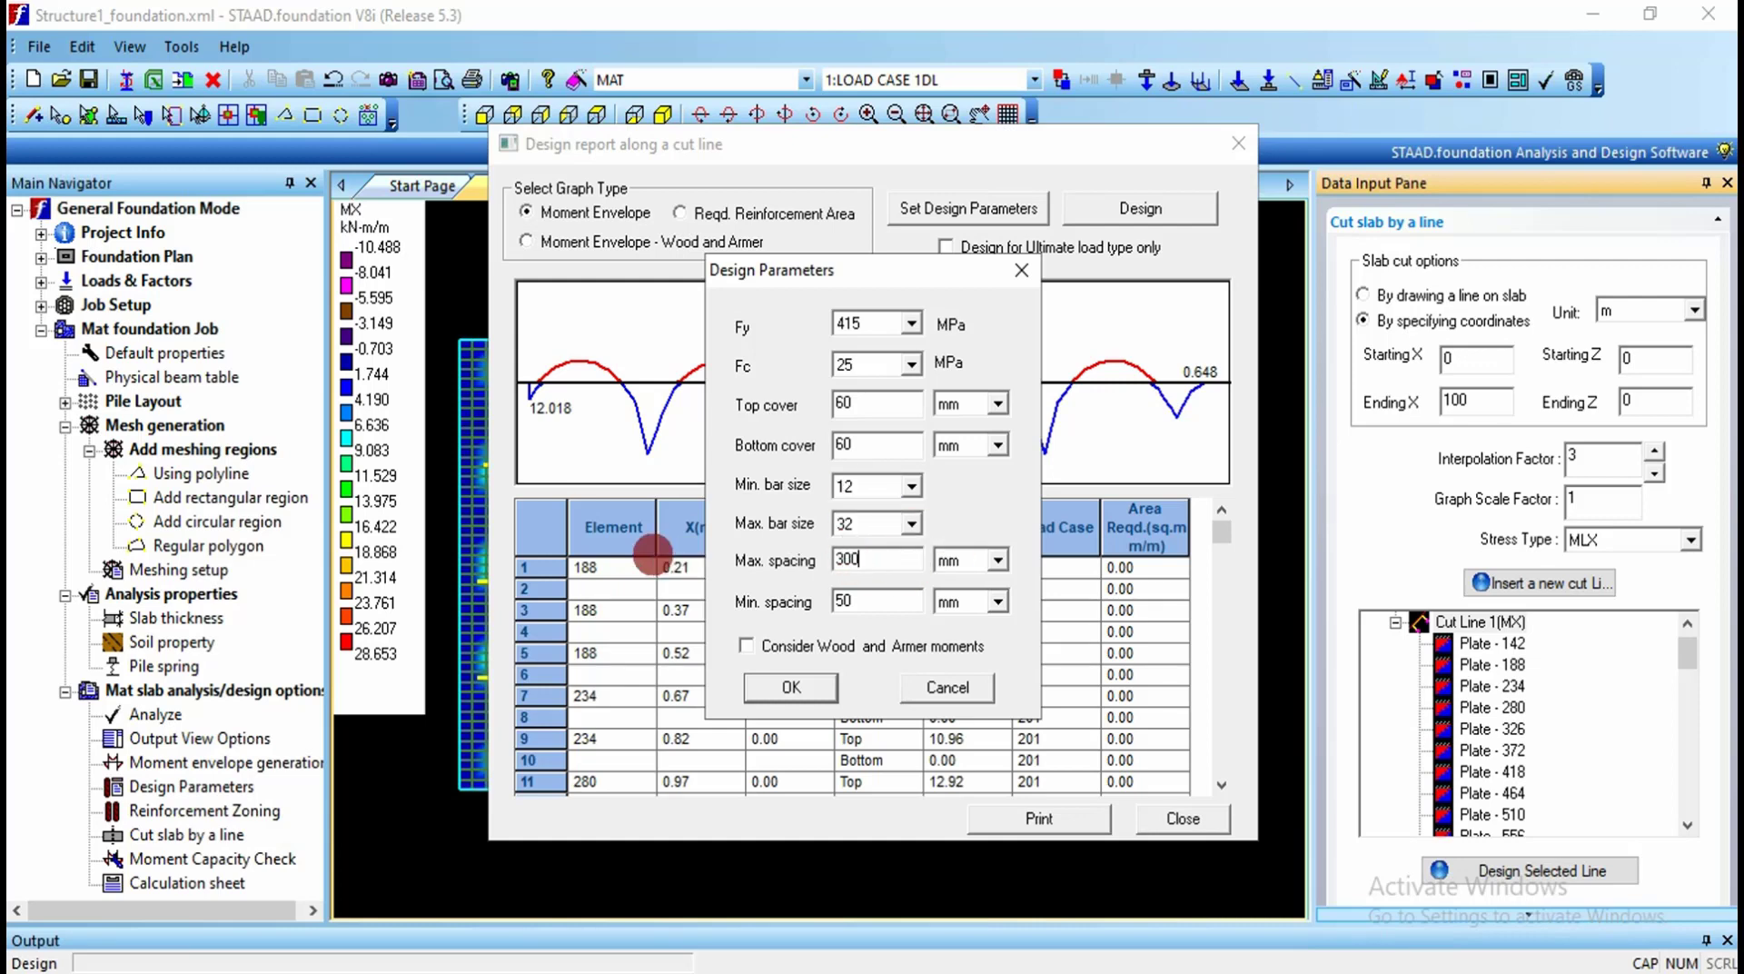
click(820, 683)
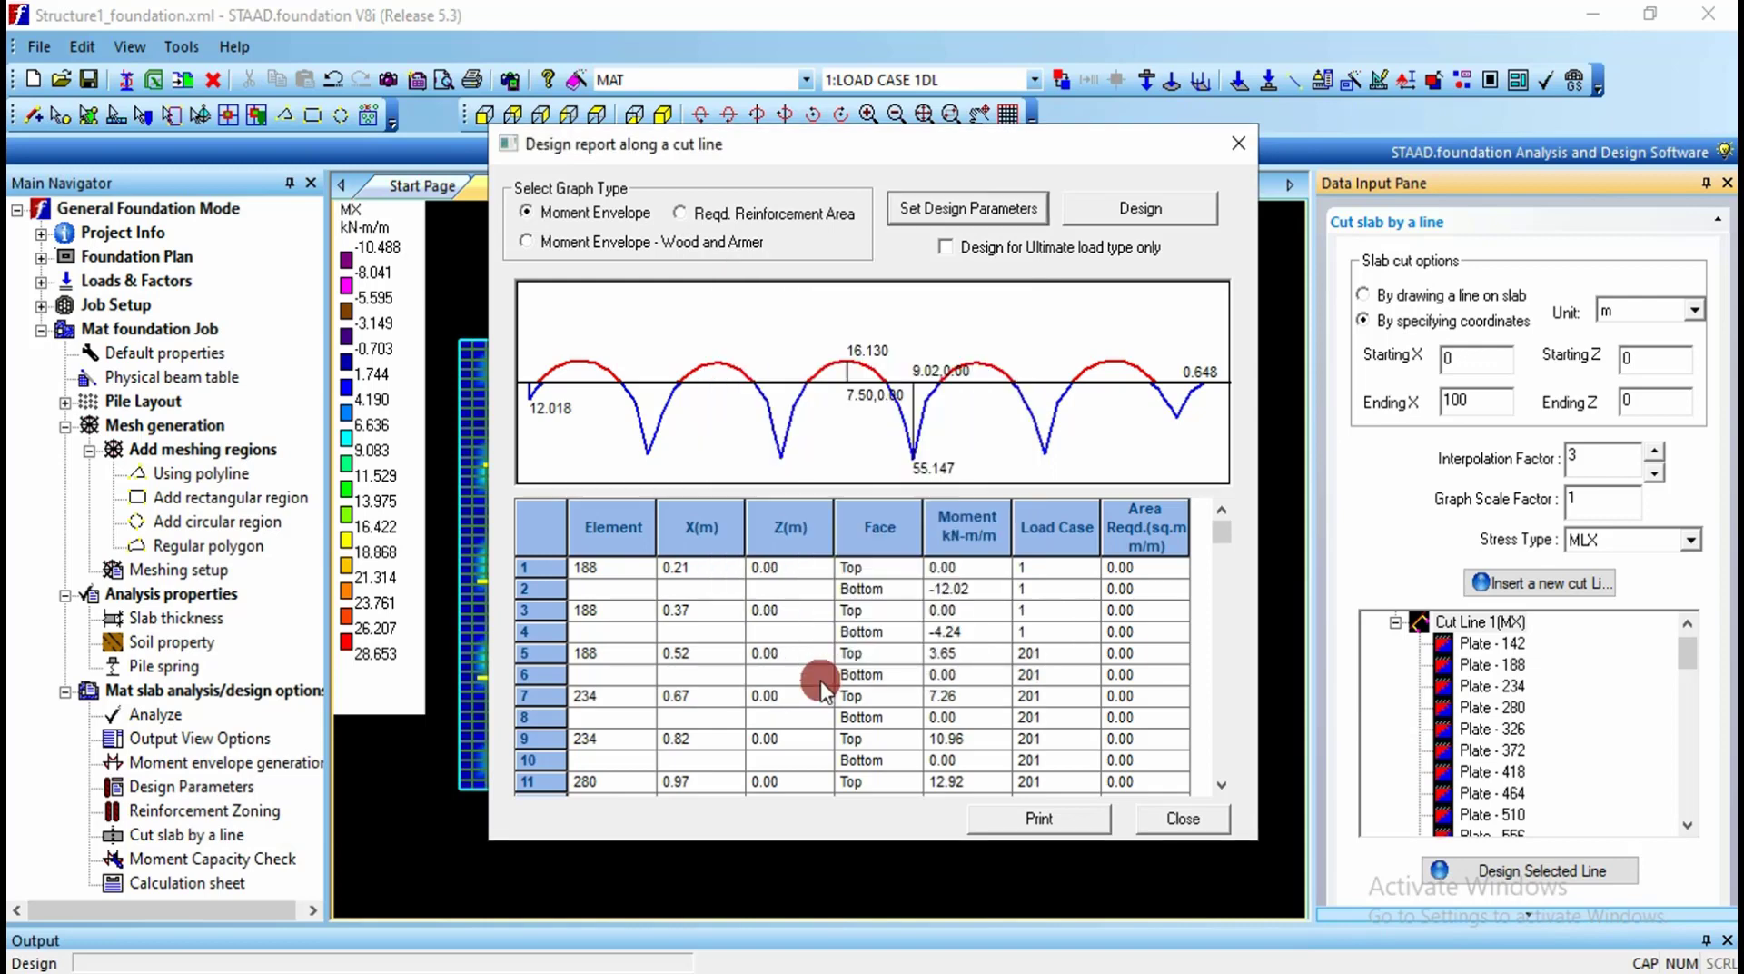
Step: Run the design along the cut line, review the required steel area for each element, and close the report
click(1106, 213)
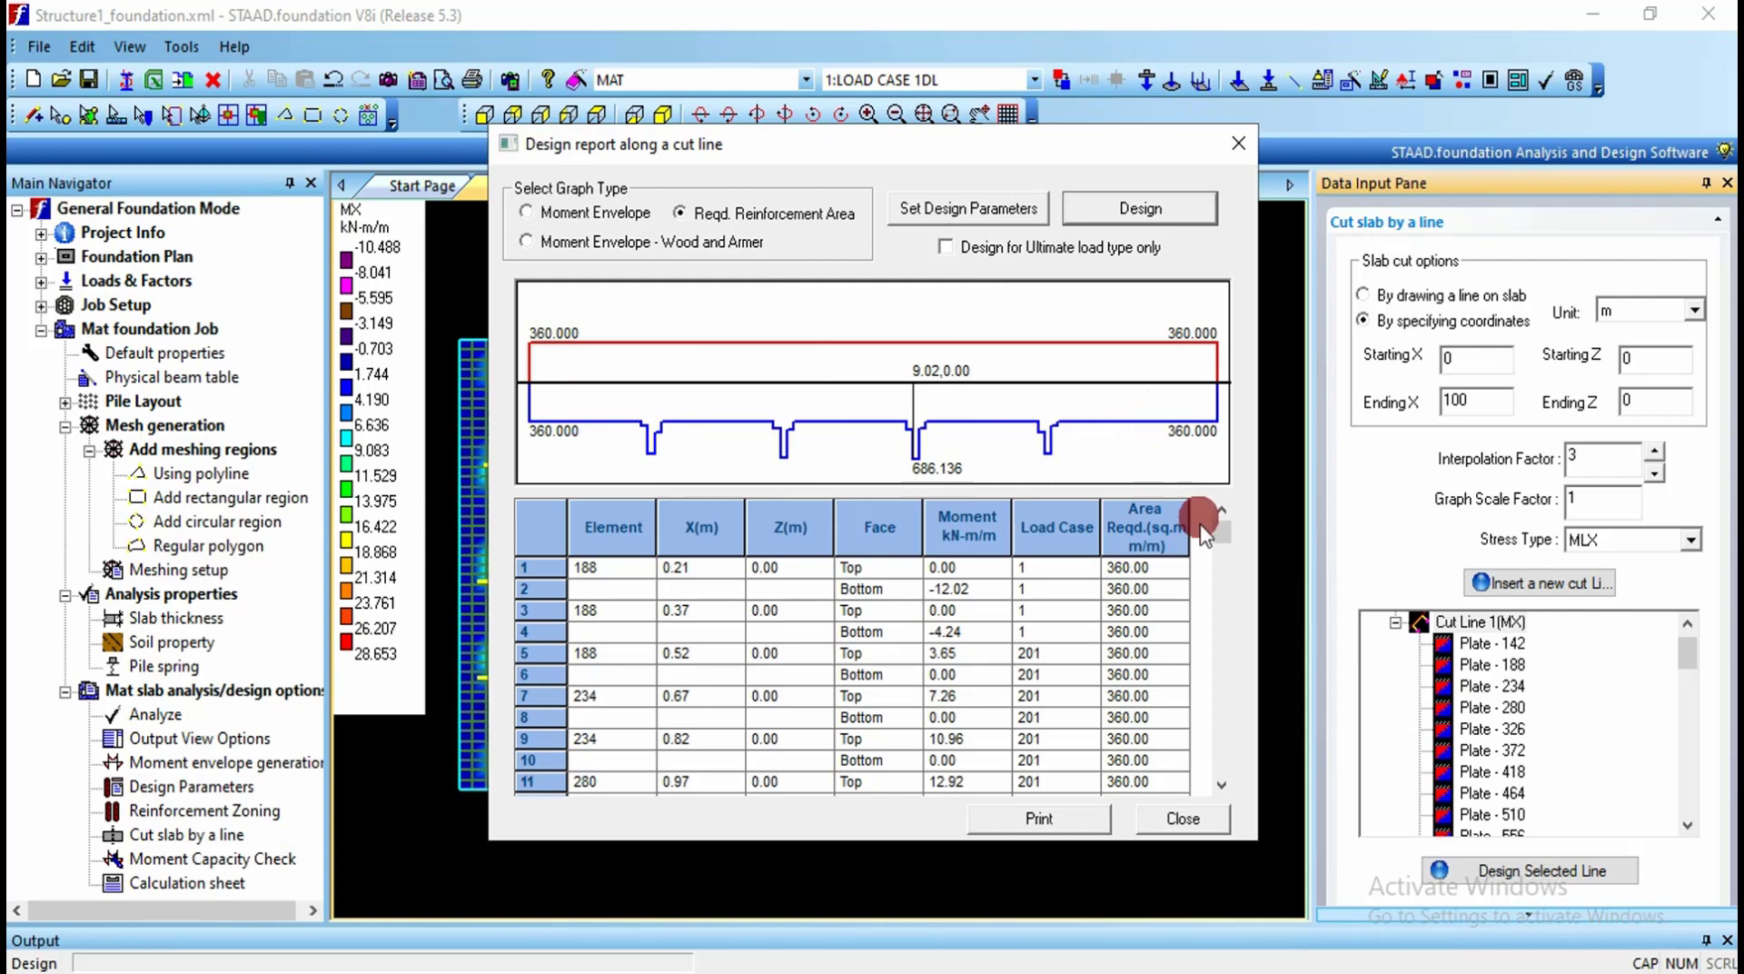
click(1222, 785)
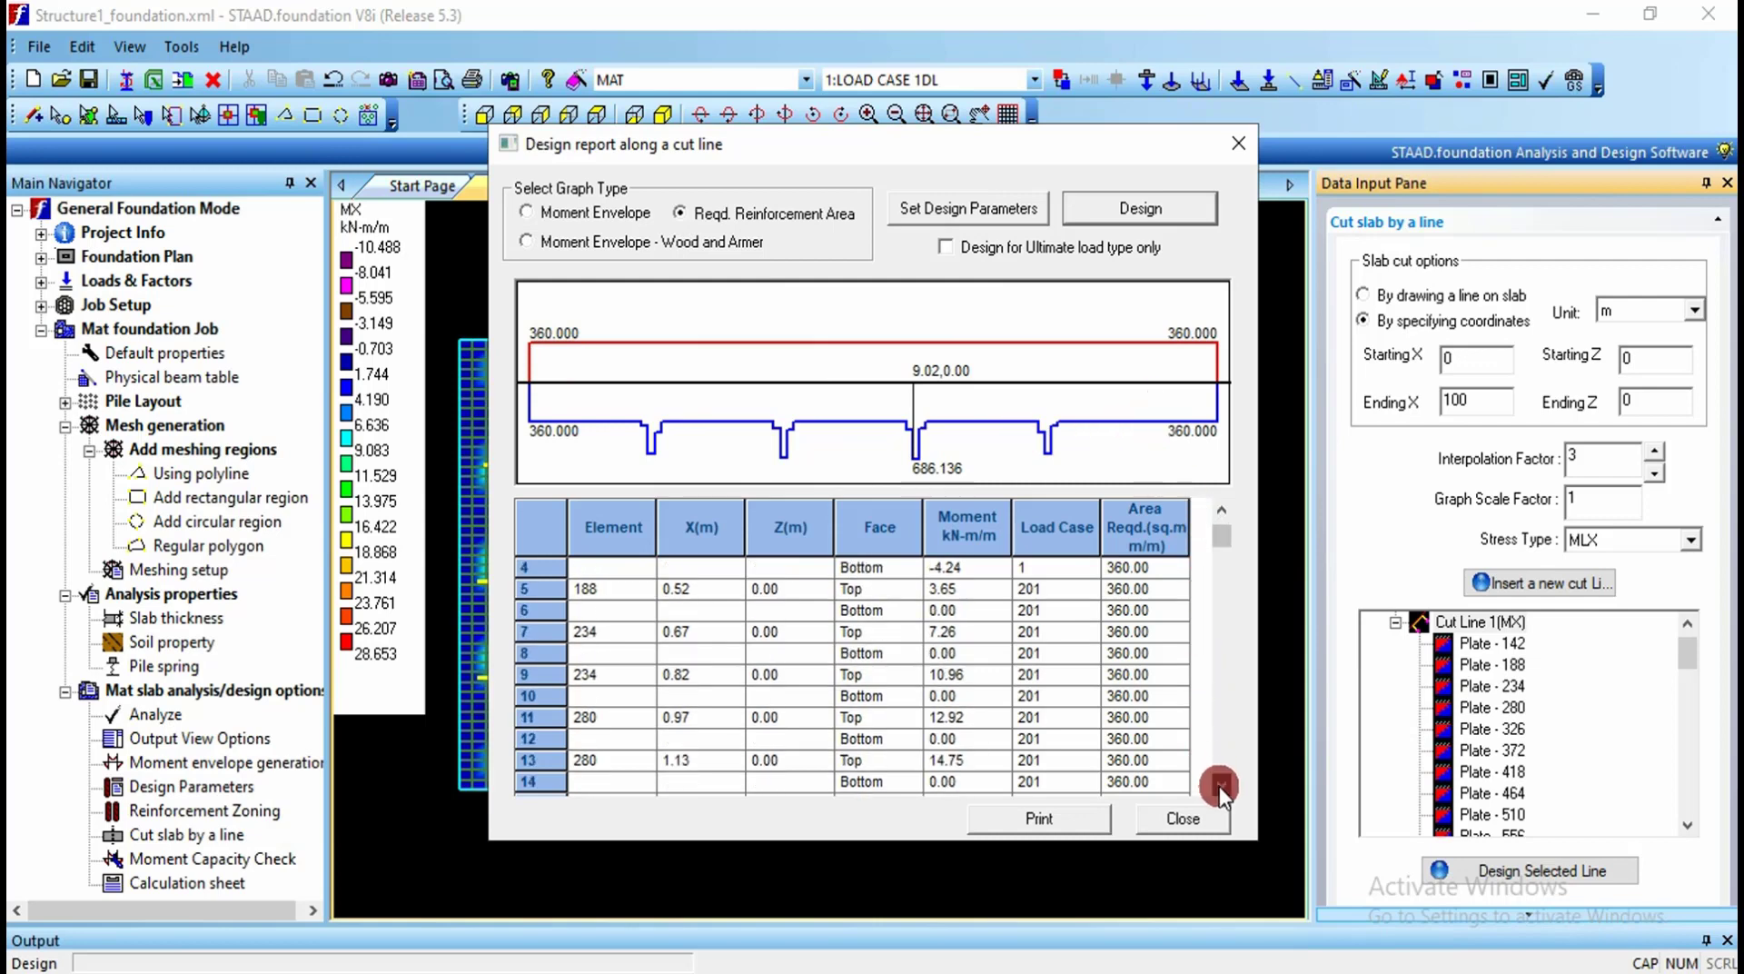
click(1222, 785)
click(1222, 785)
click(1222, 785)
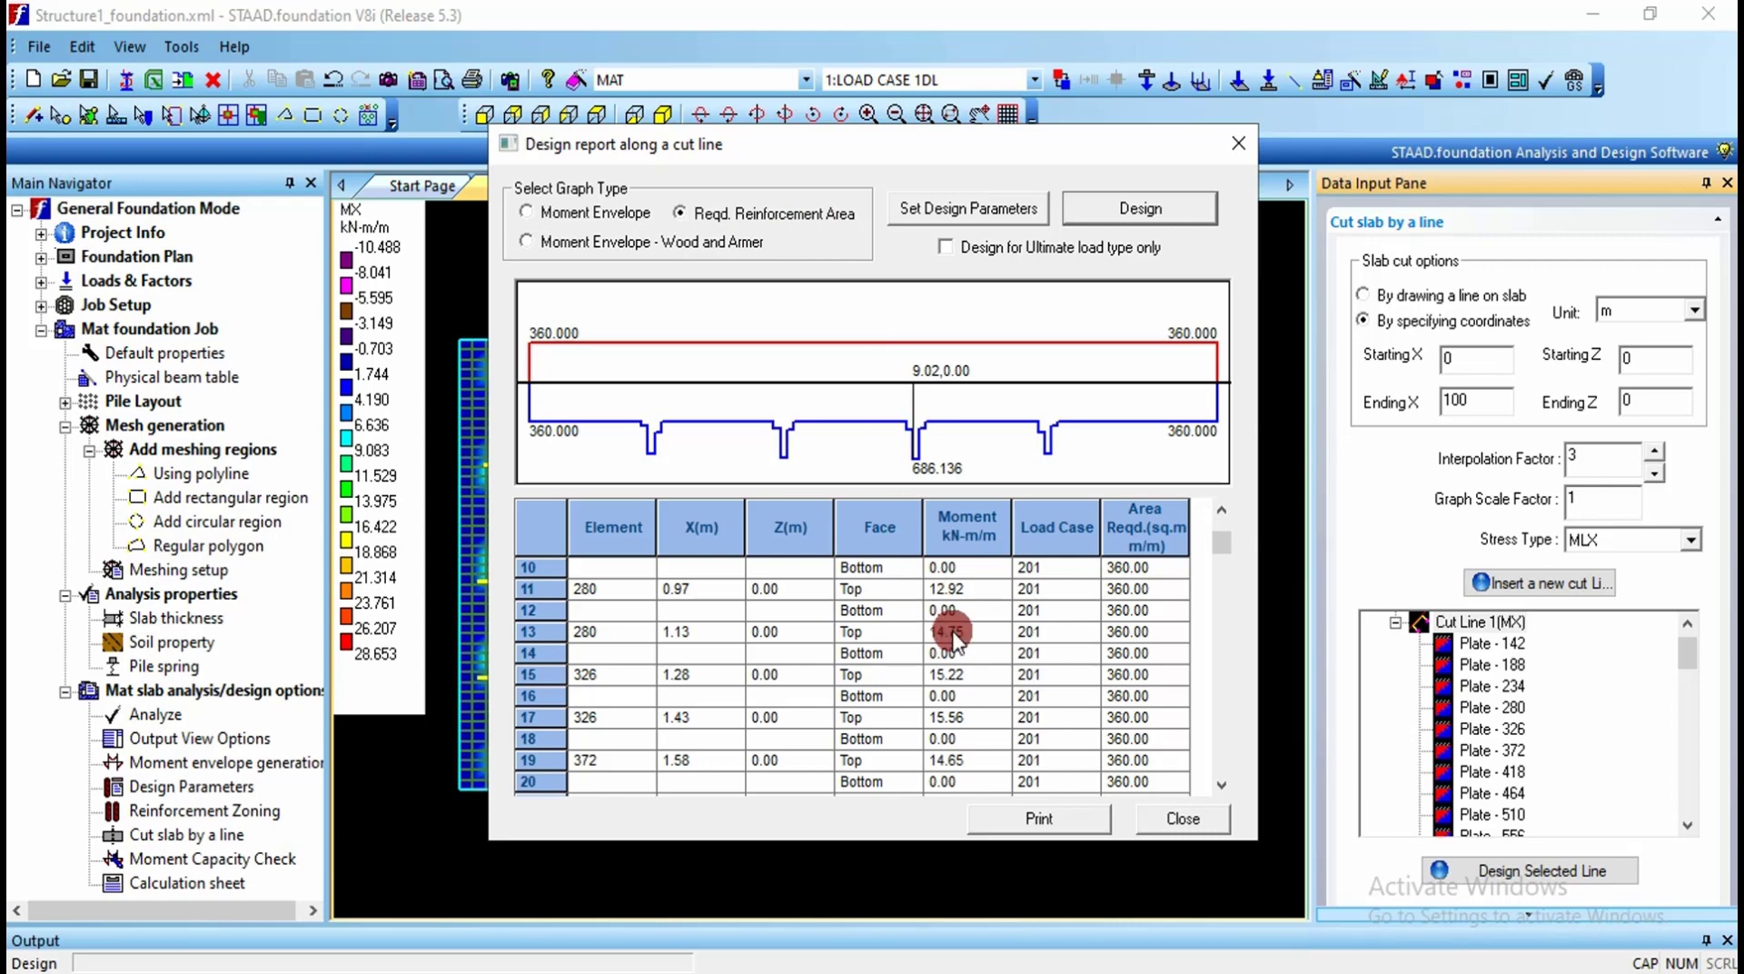
click(1167, 818)
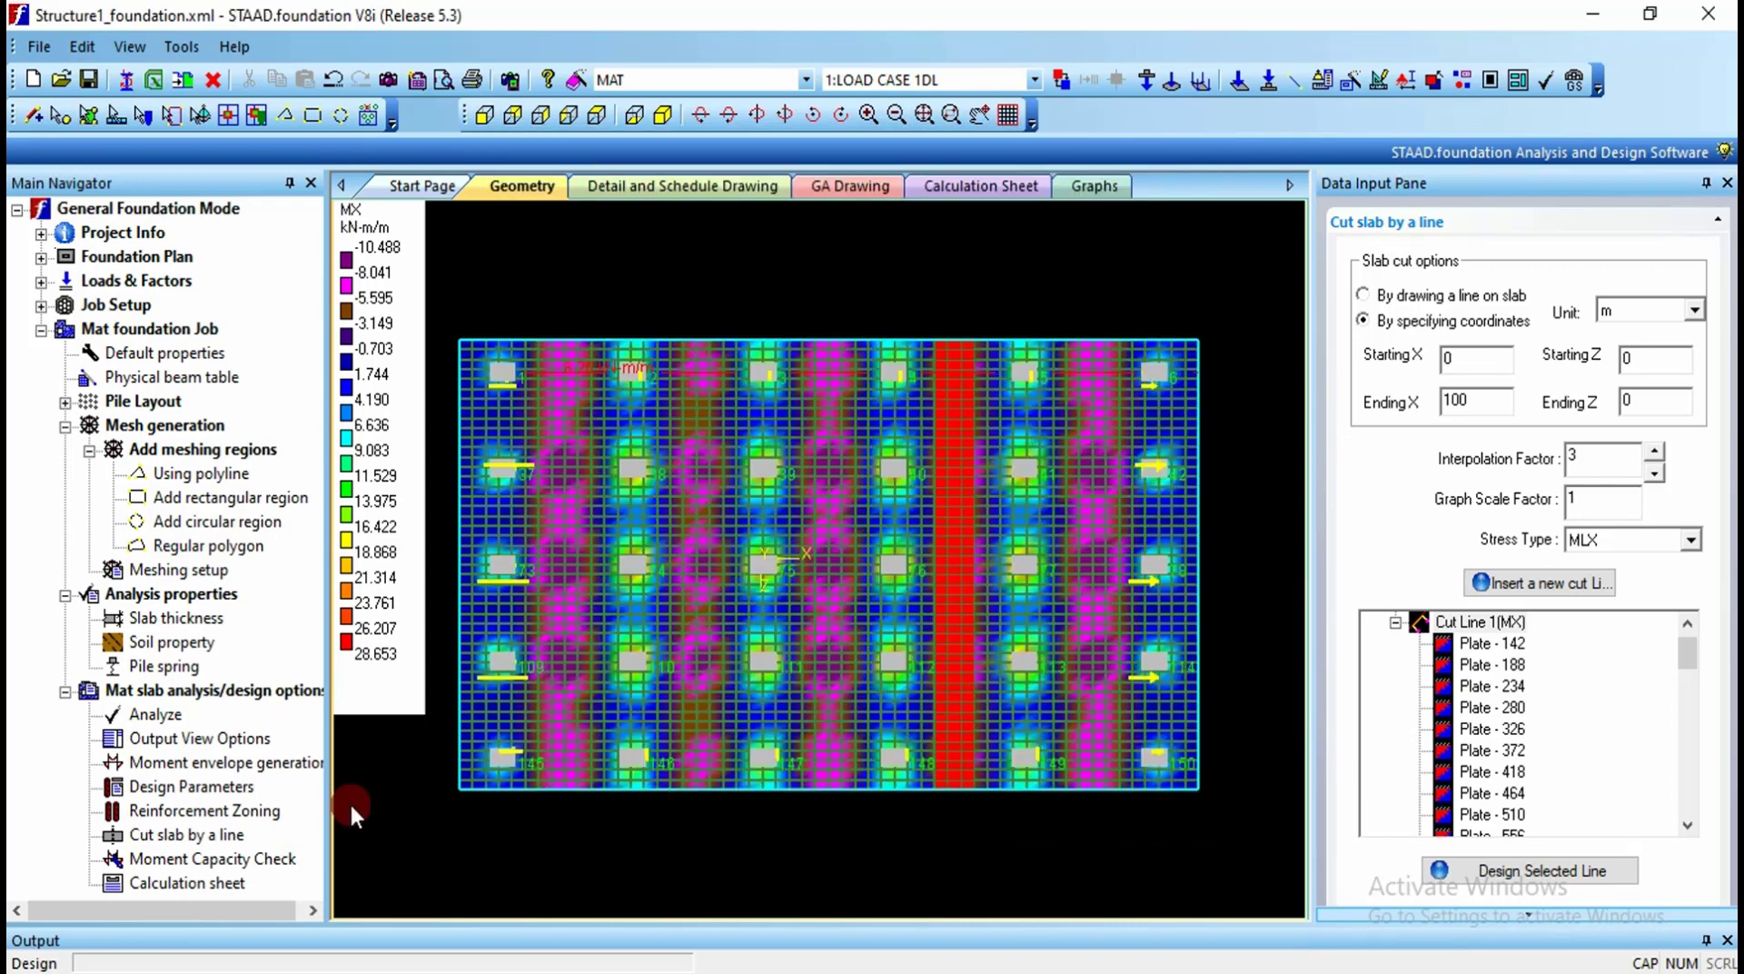
Step: Check the mat's moment capacity on the Longitudinal Top face by plotting the capacity, actual moment and failure diagrams
click(198, 859)
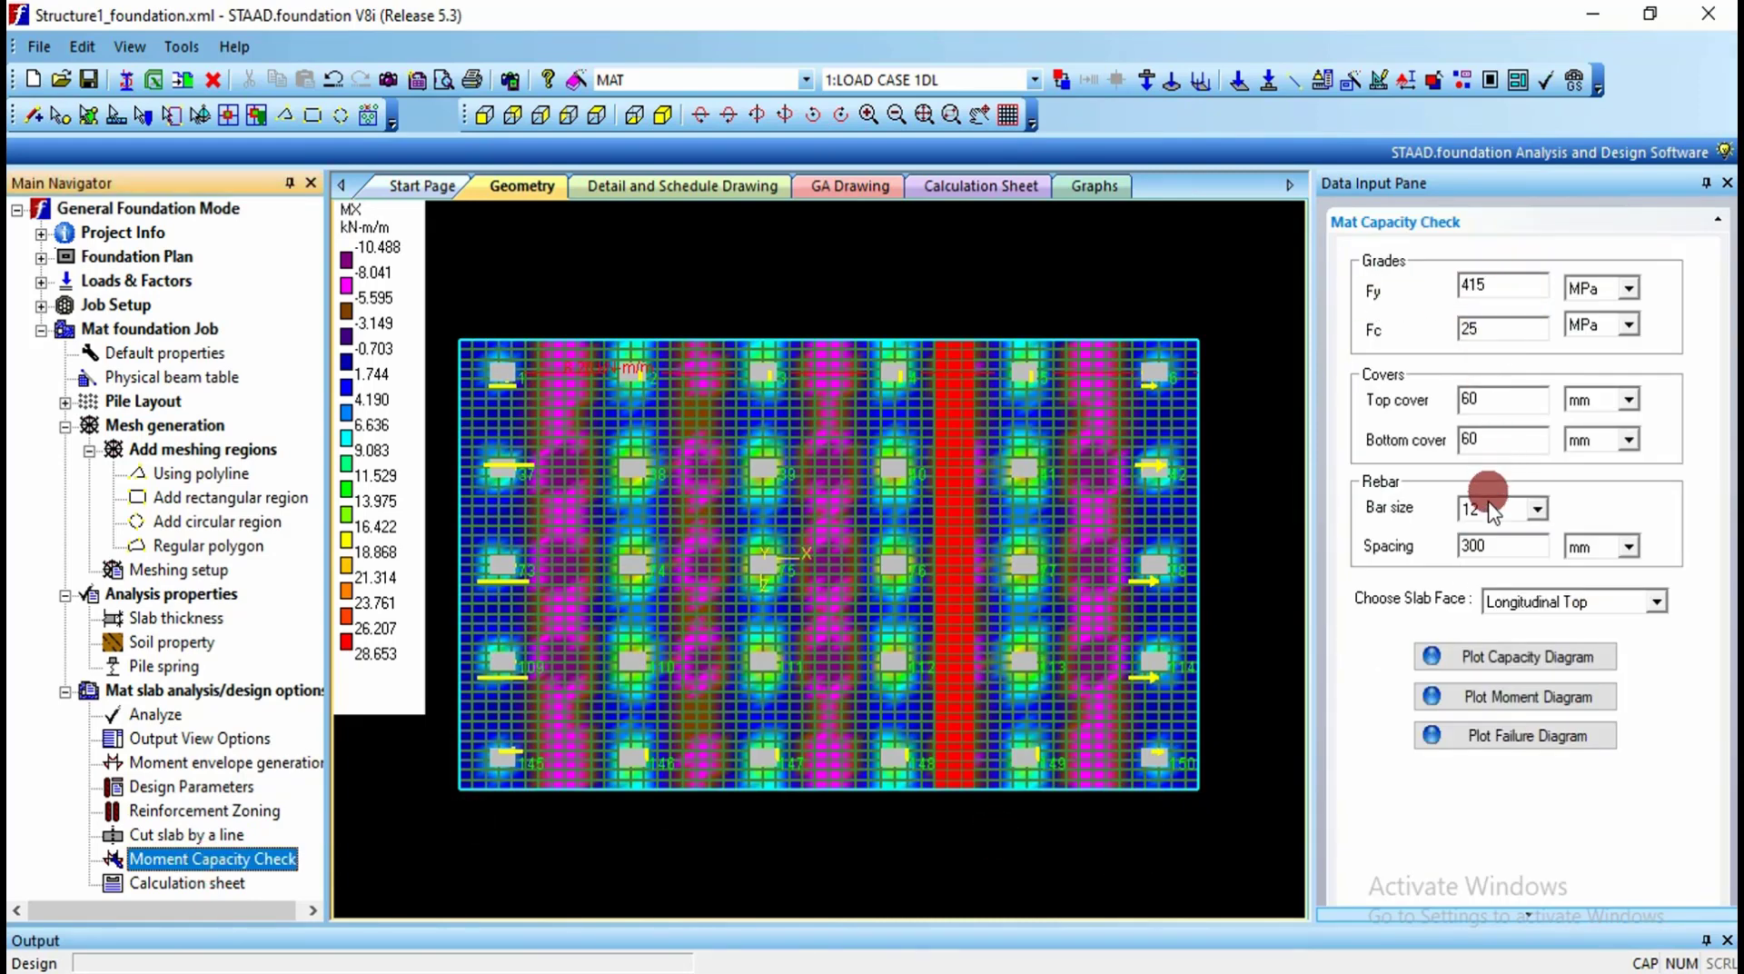
click(1510, 664)
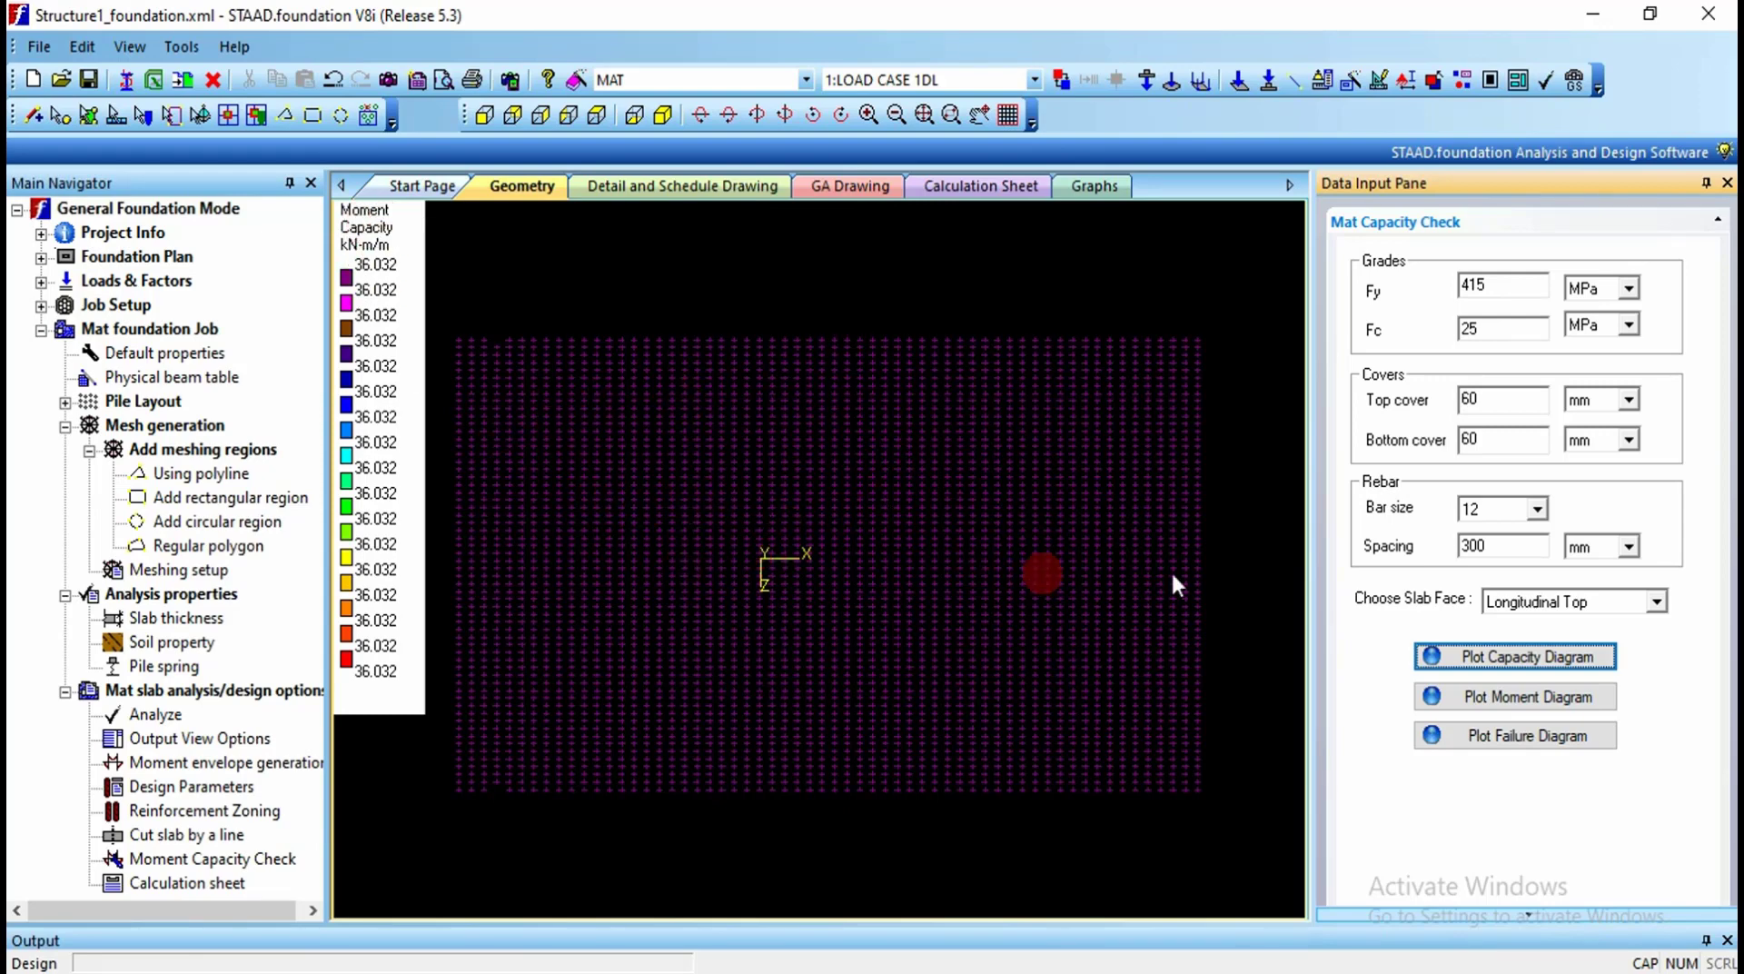
click(1505, 708)
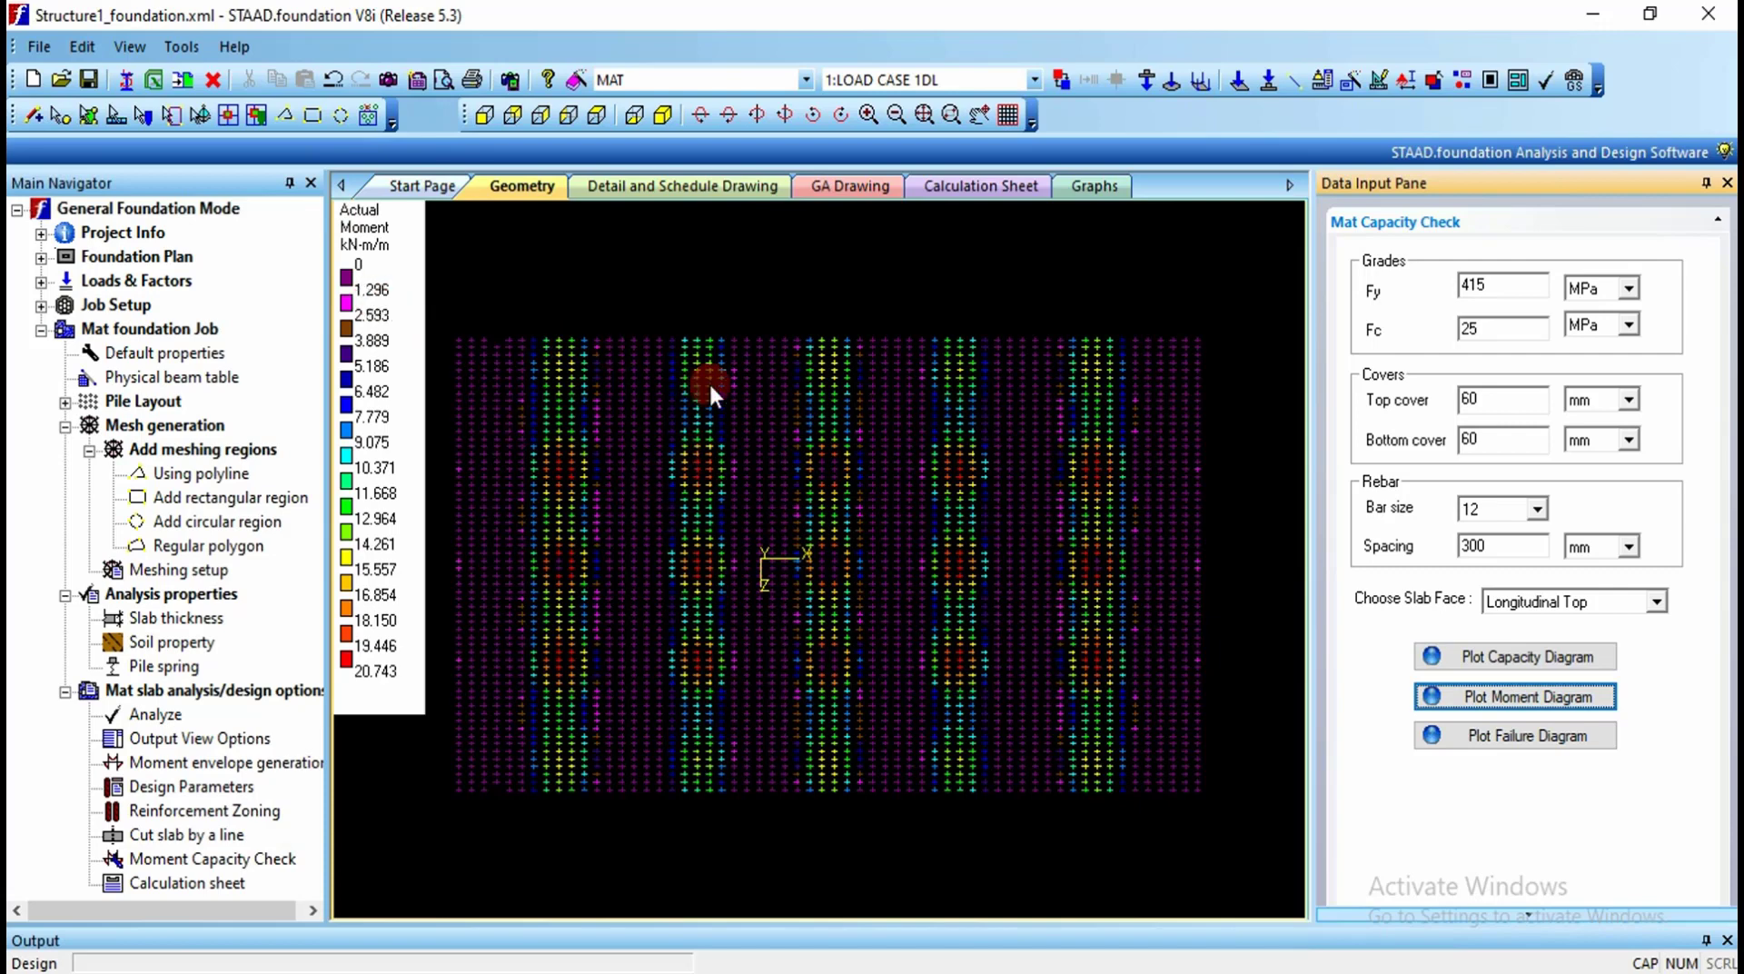
click(1460, 655)
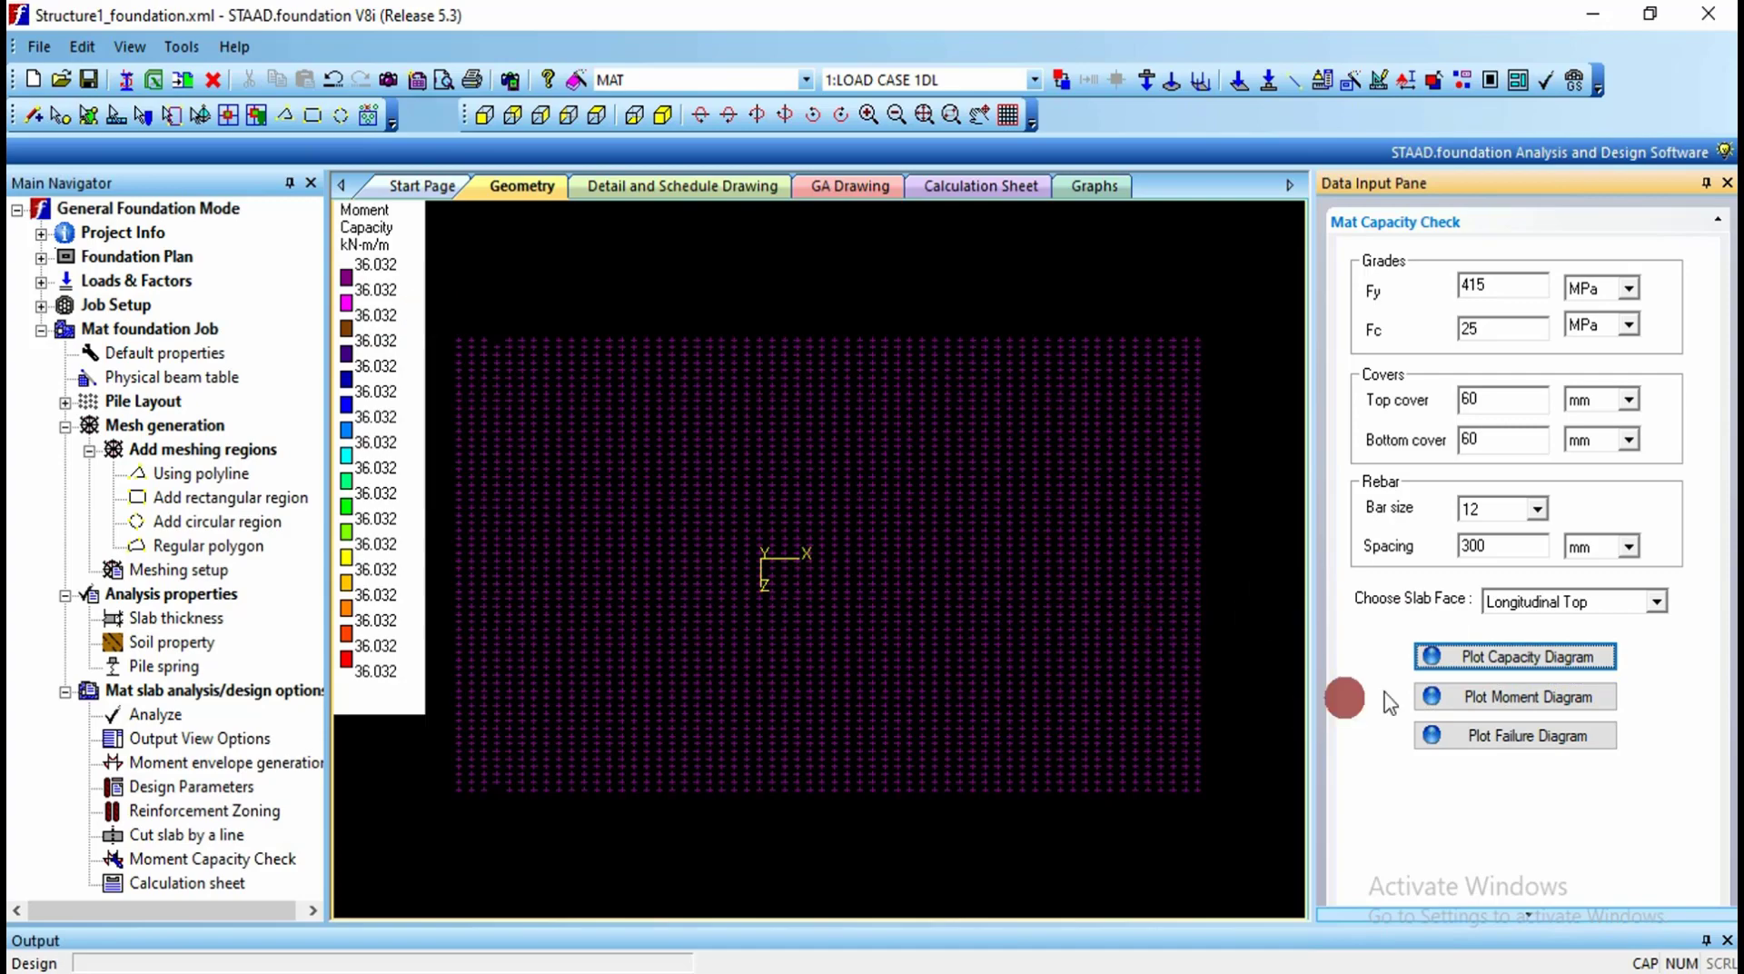
click(1462, 701)
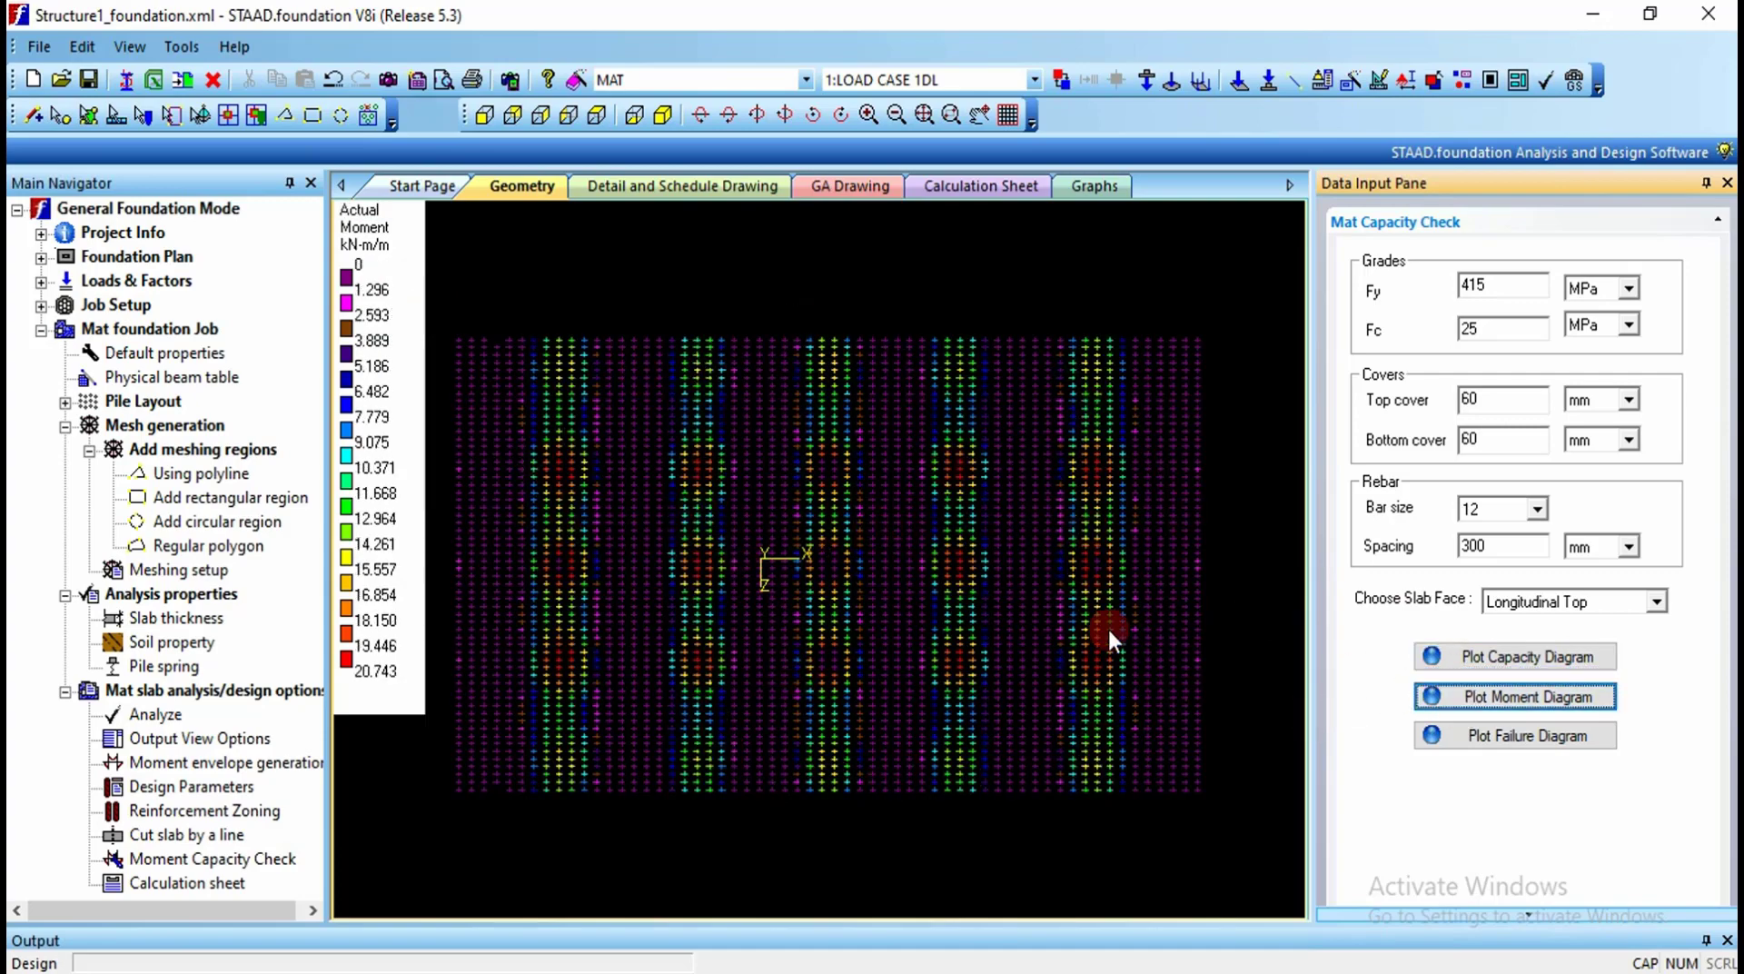
mouse_move(1109, 630)
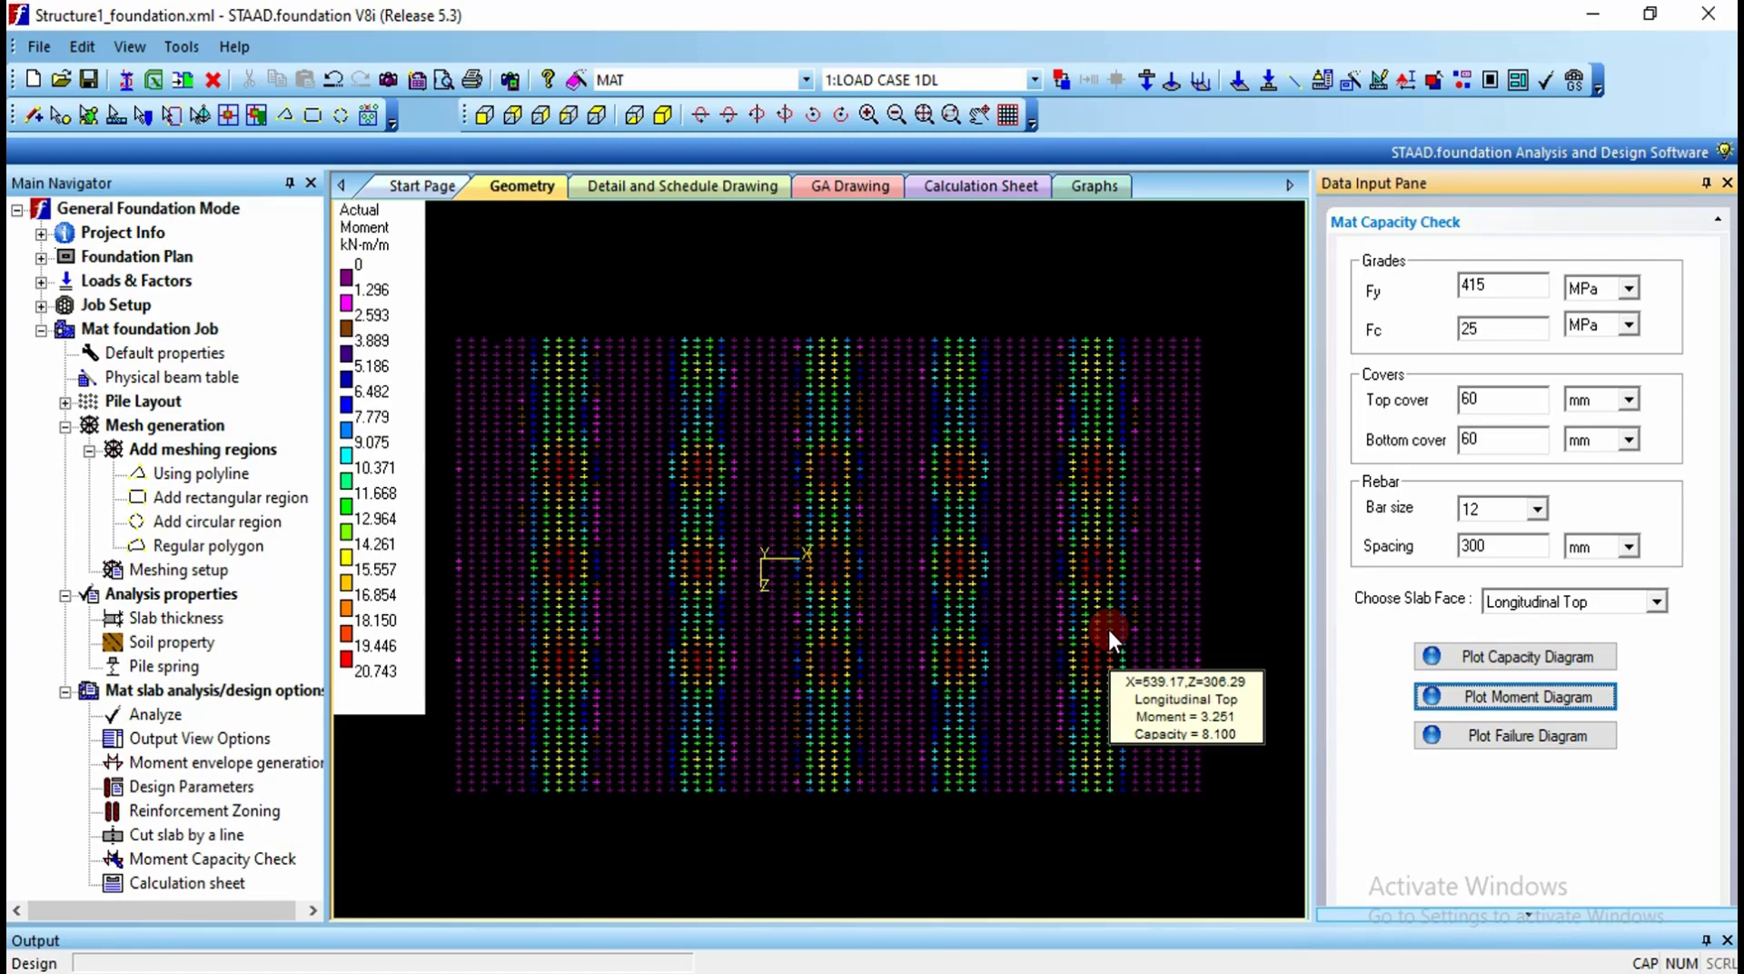
click(1592, 737)
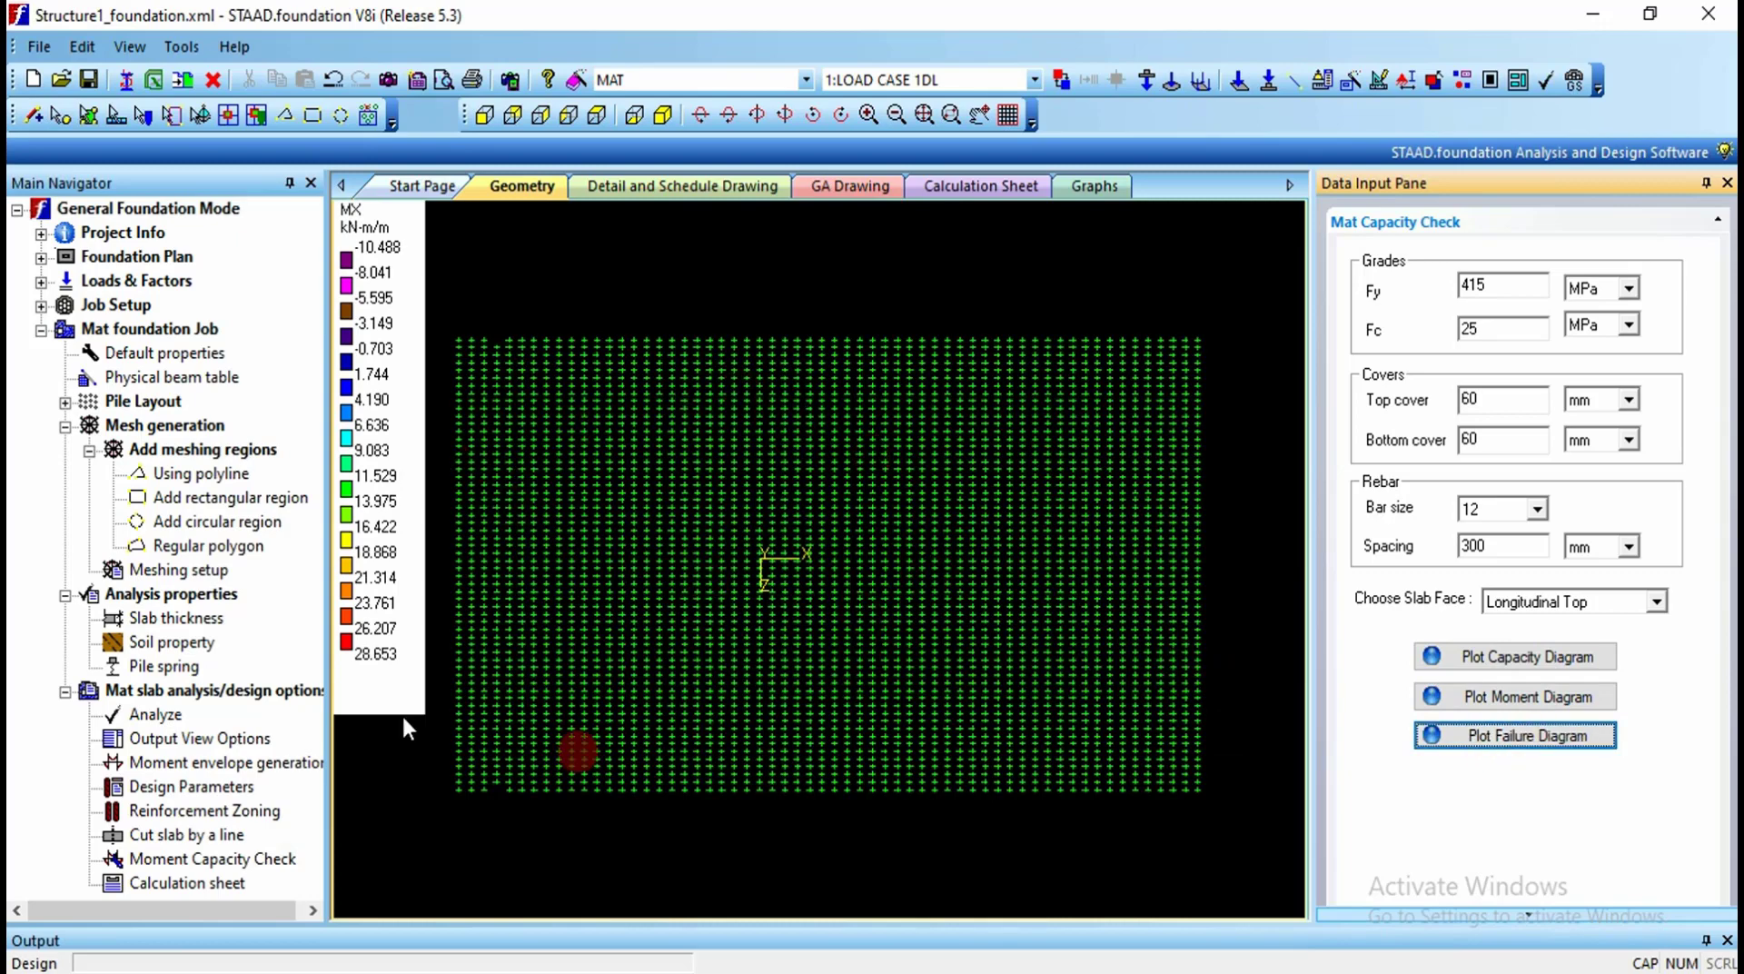
Step: Generate the mat foundation calculation sheet and review its load cases, design parameters and zone-wise design output
click(155, 879)
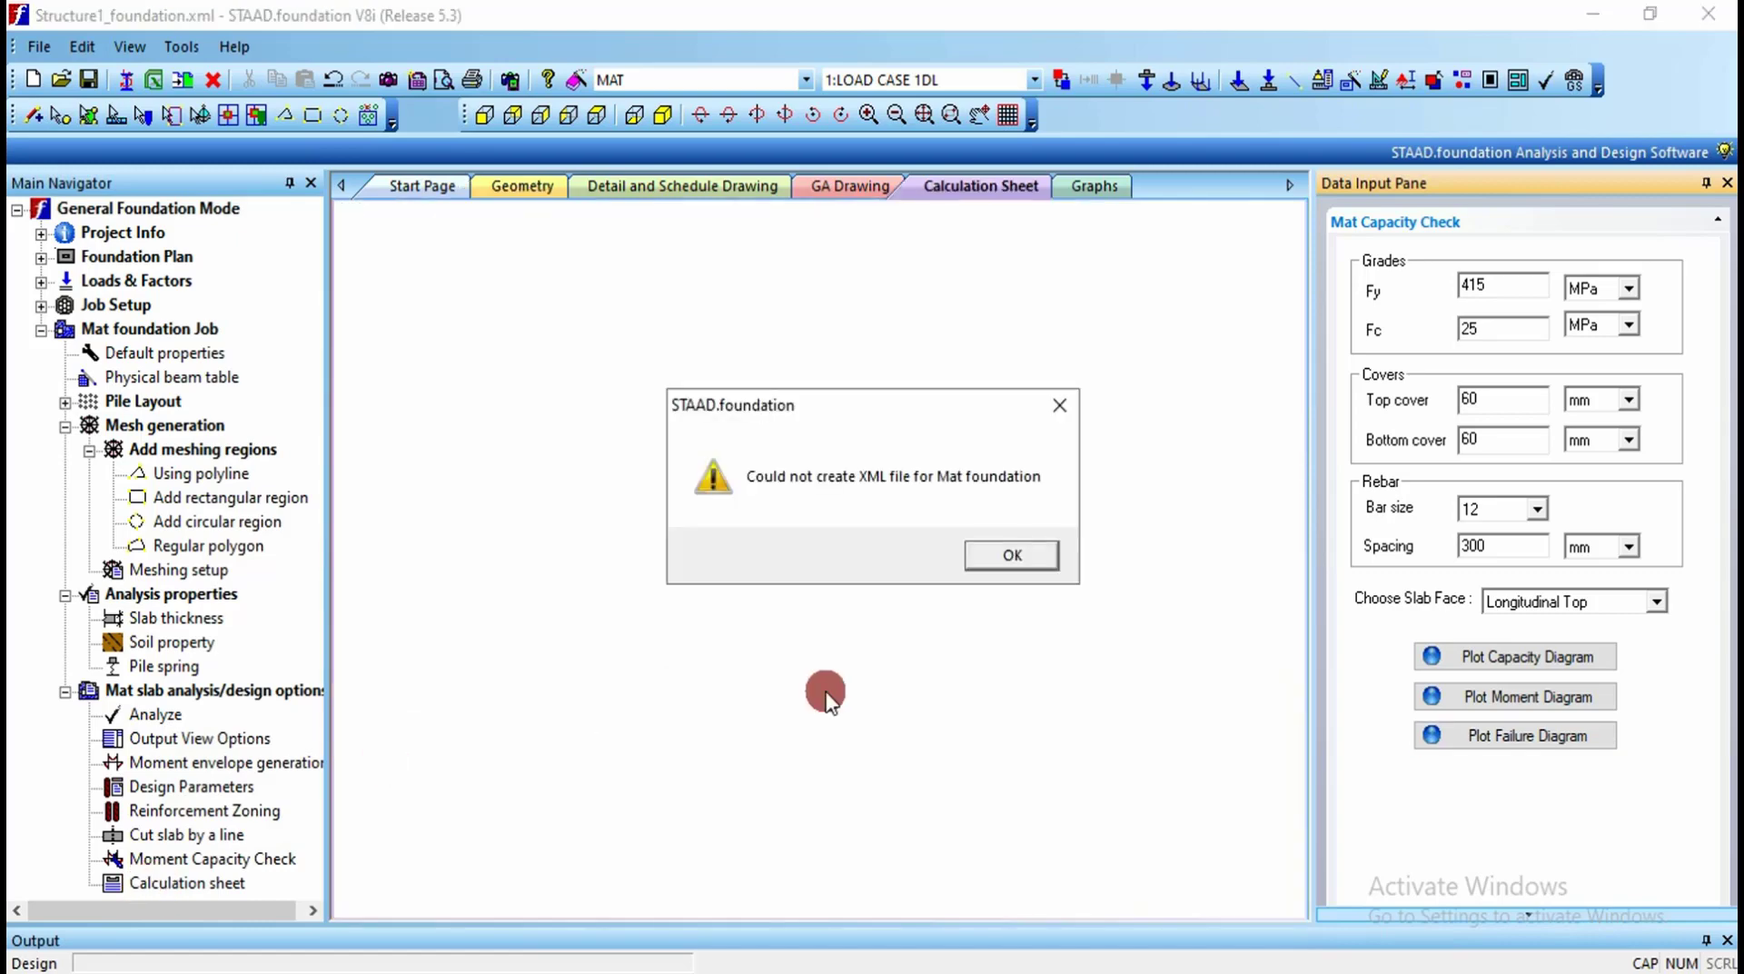
click(1028, 552)
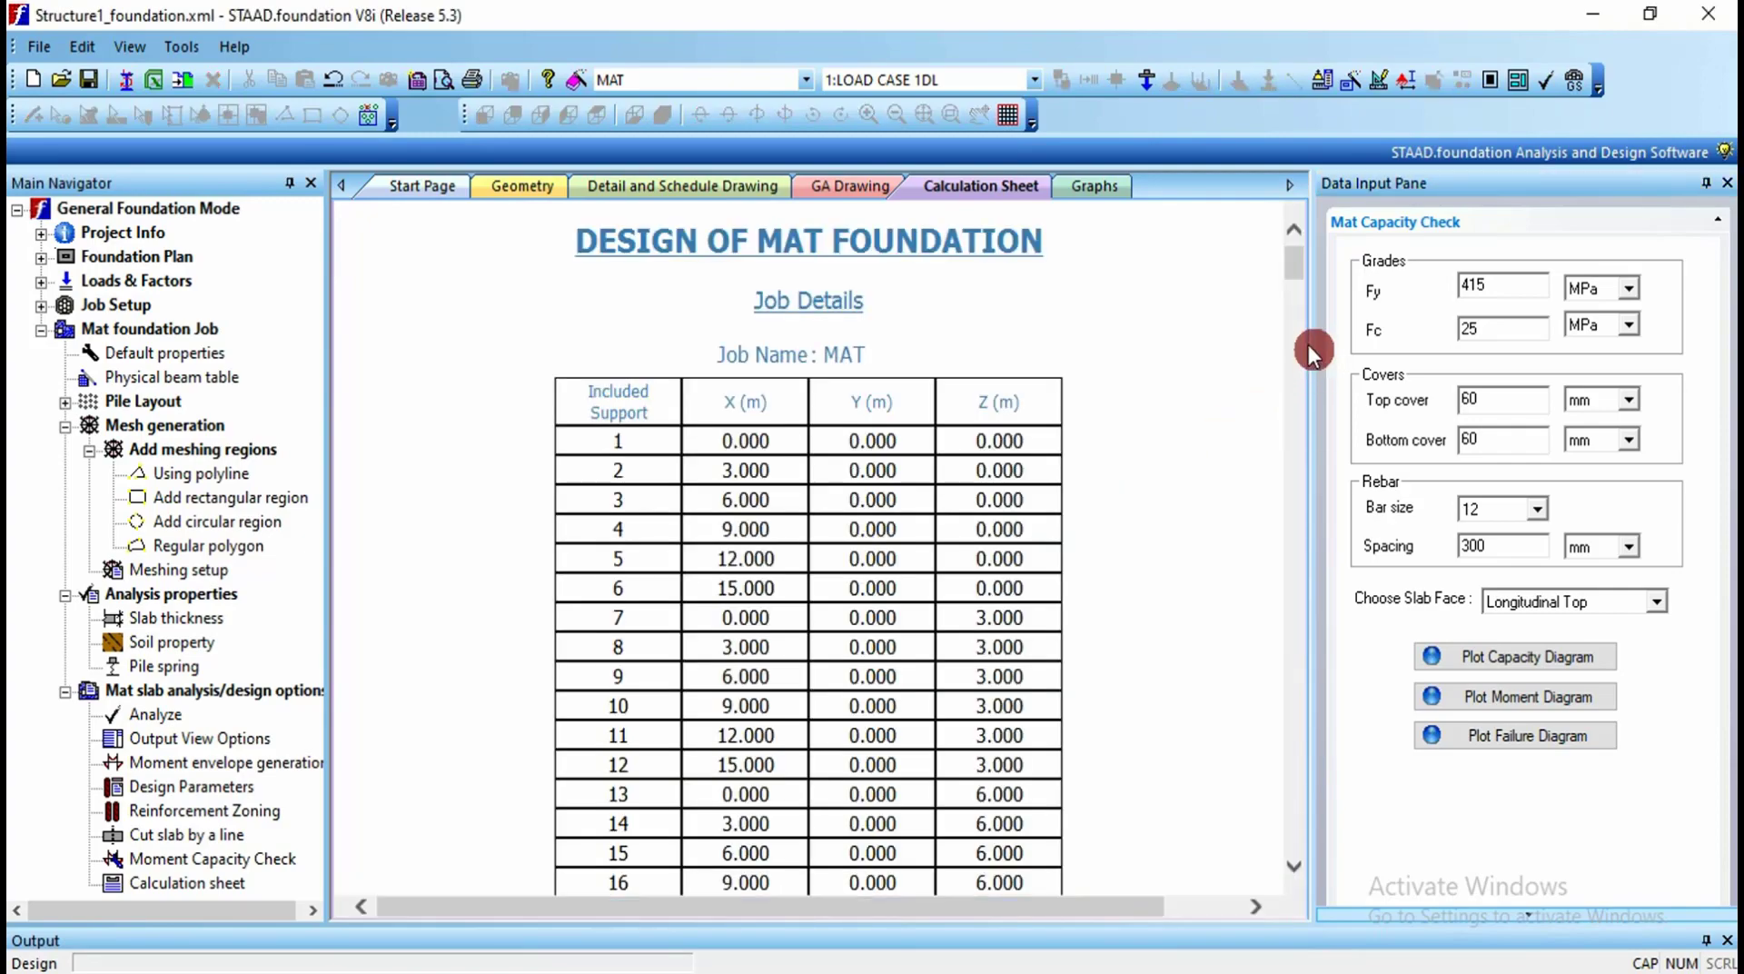
drag(1294, 265, 1294, 456)
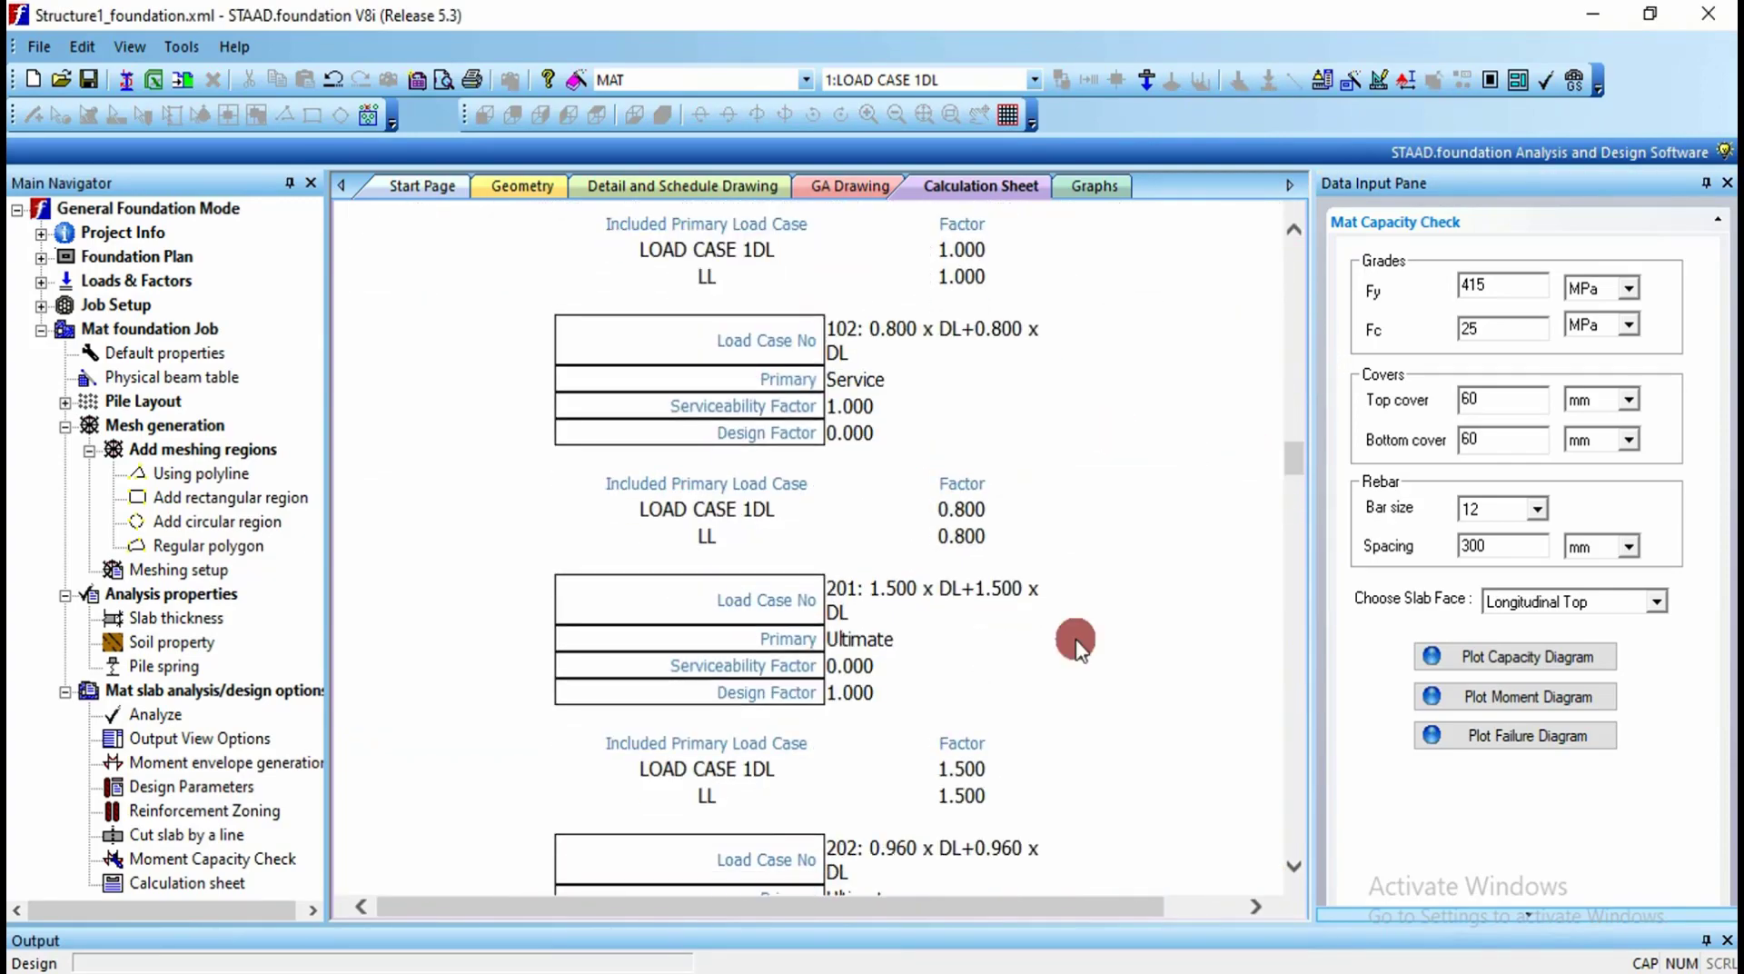
scroll(1075, 639, down, 15)
scroll(1075, 639, down, 15)
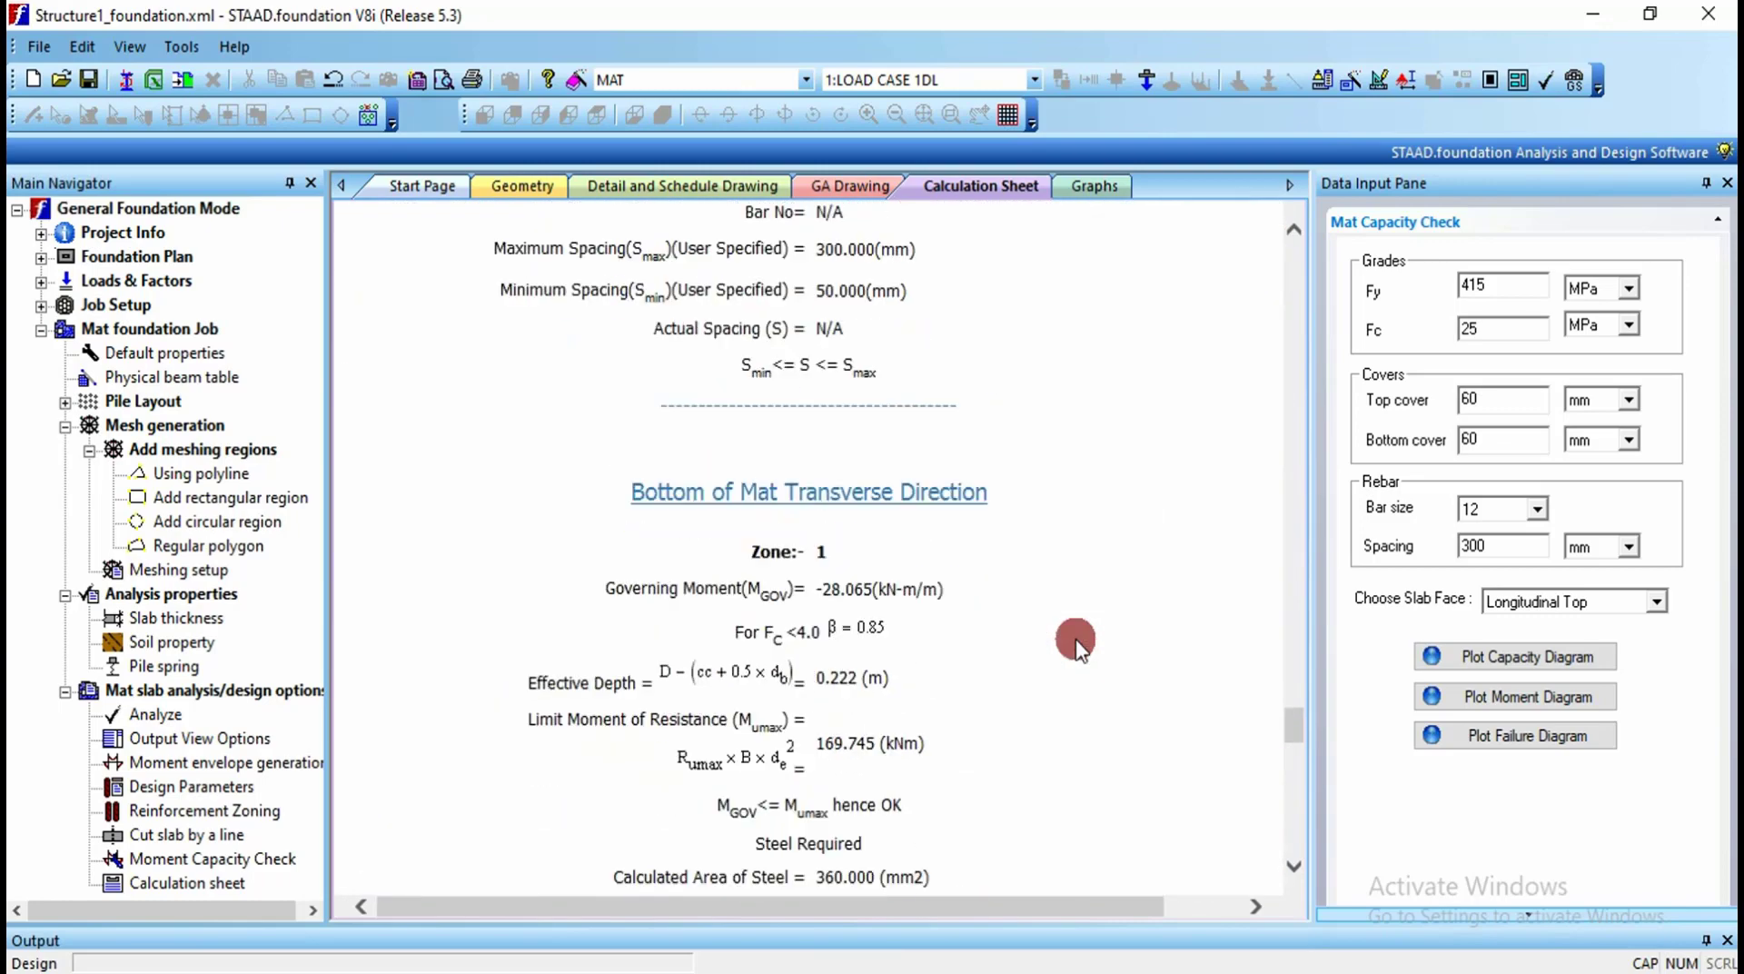
scroll(1076, 639, up, 10)
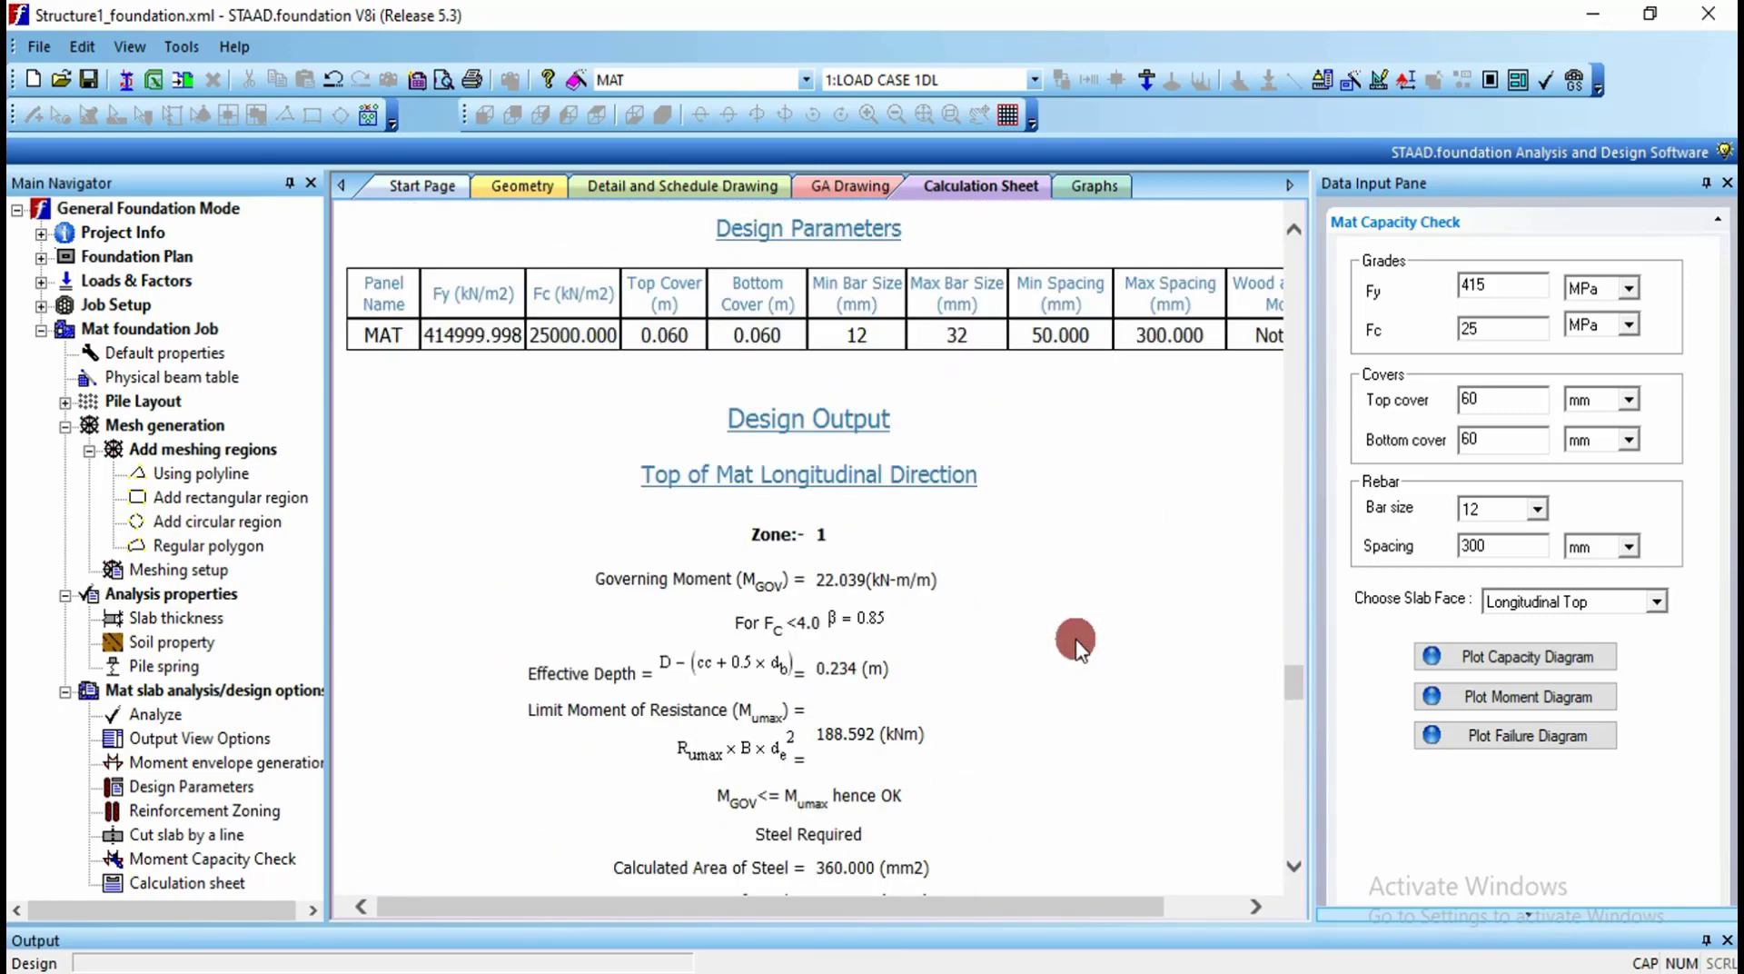